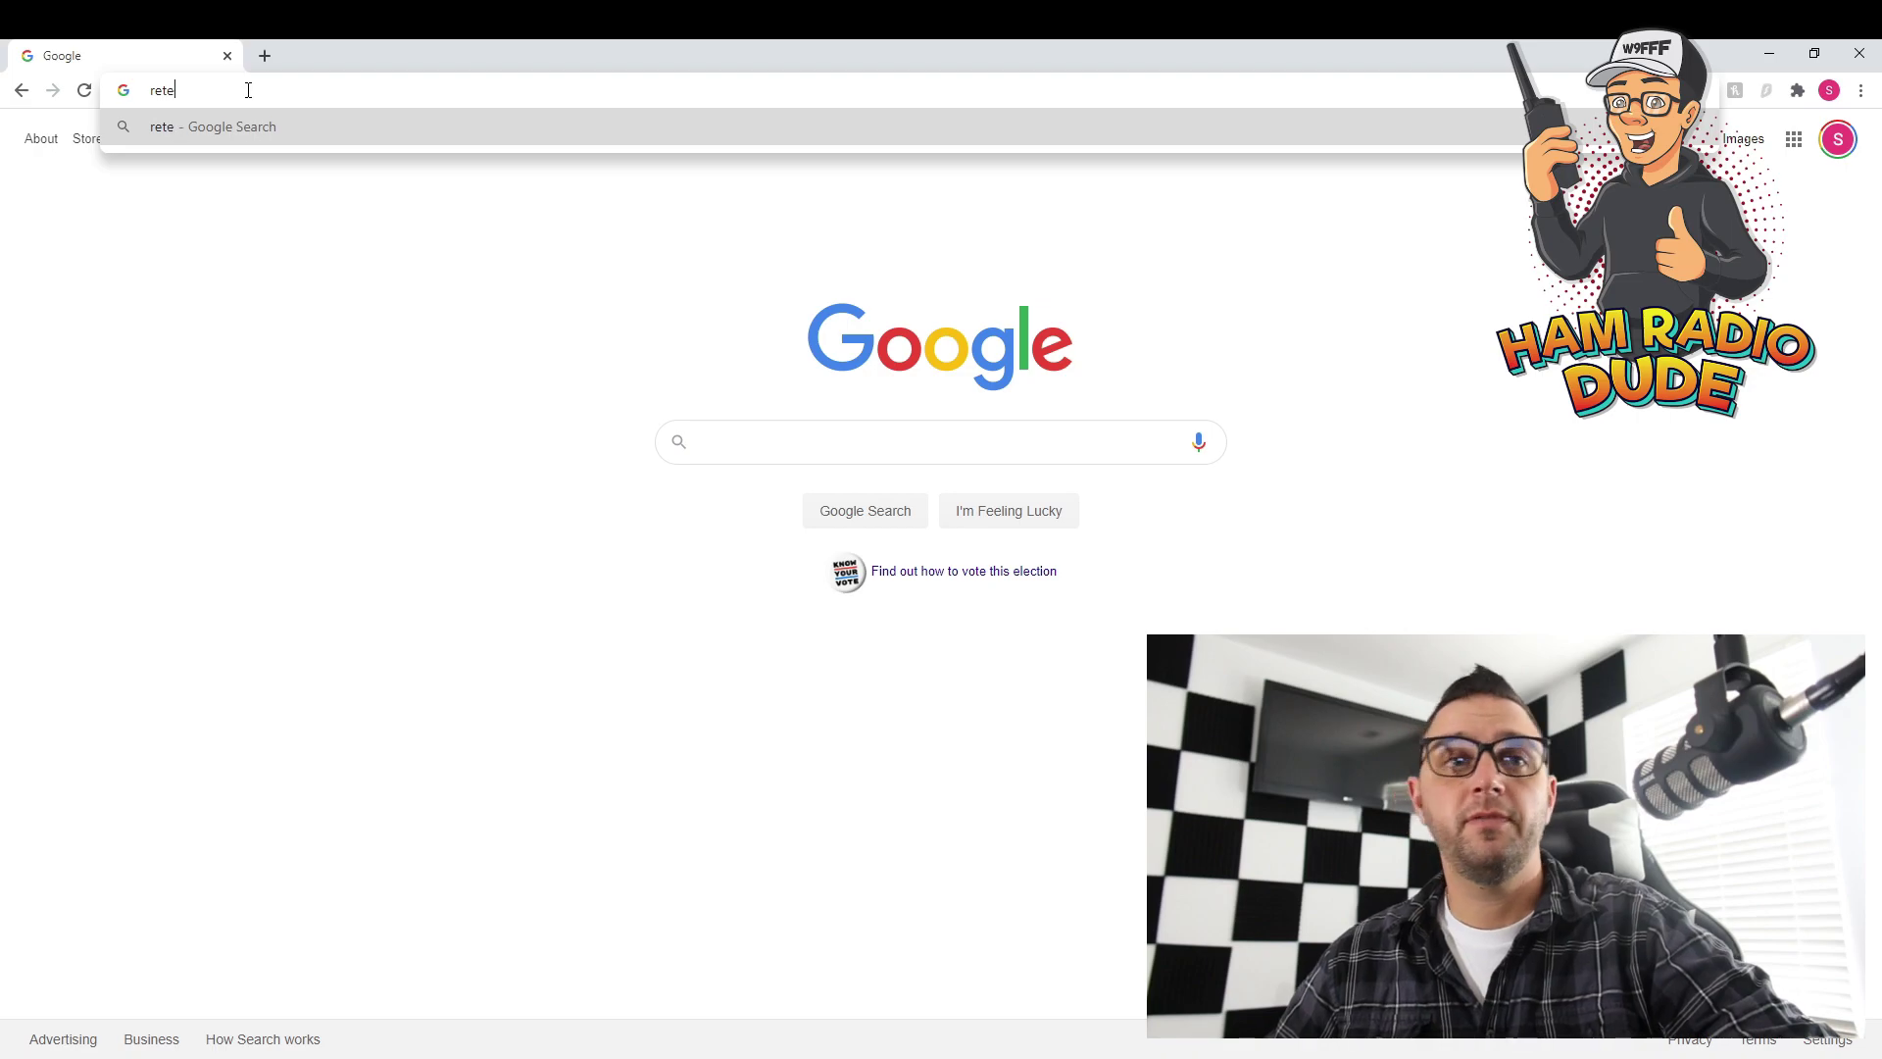
# From retevis.com, browse Amateur > Analog Radios and open the RT85 UV Dual Band Handset page.
pyautogui.press('Return')
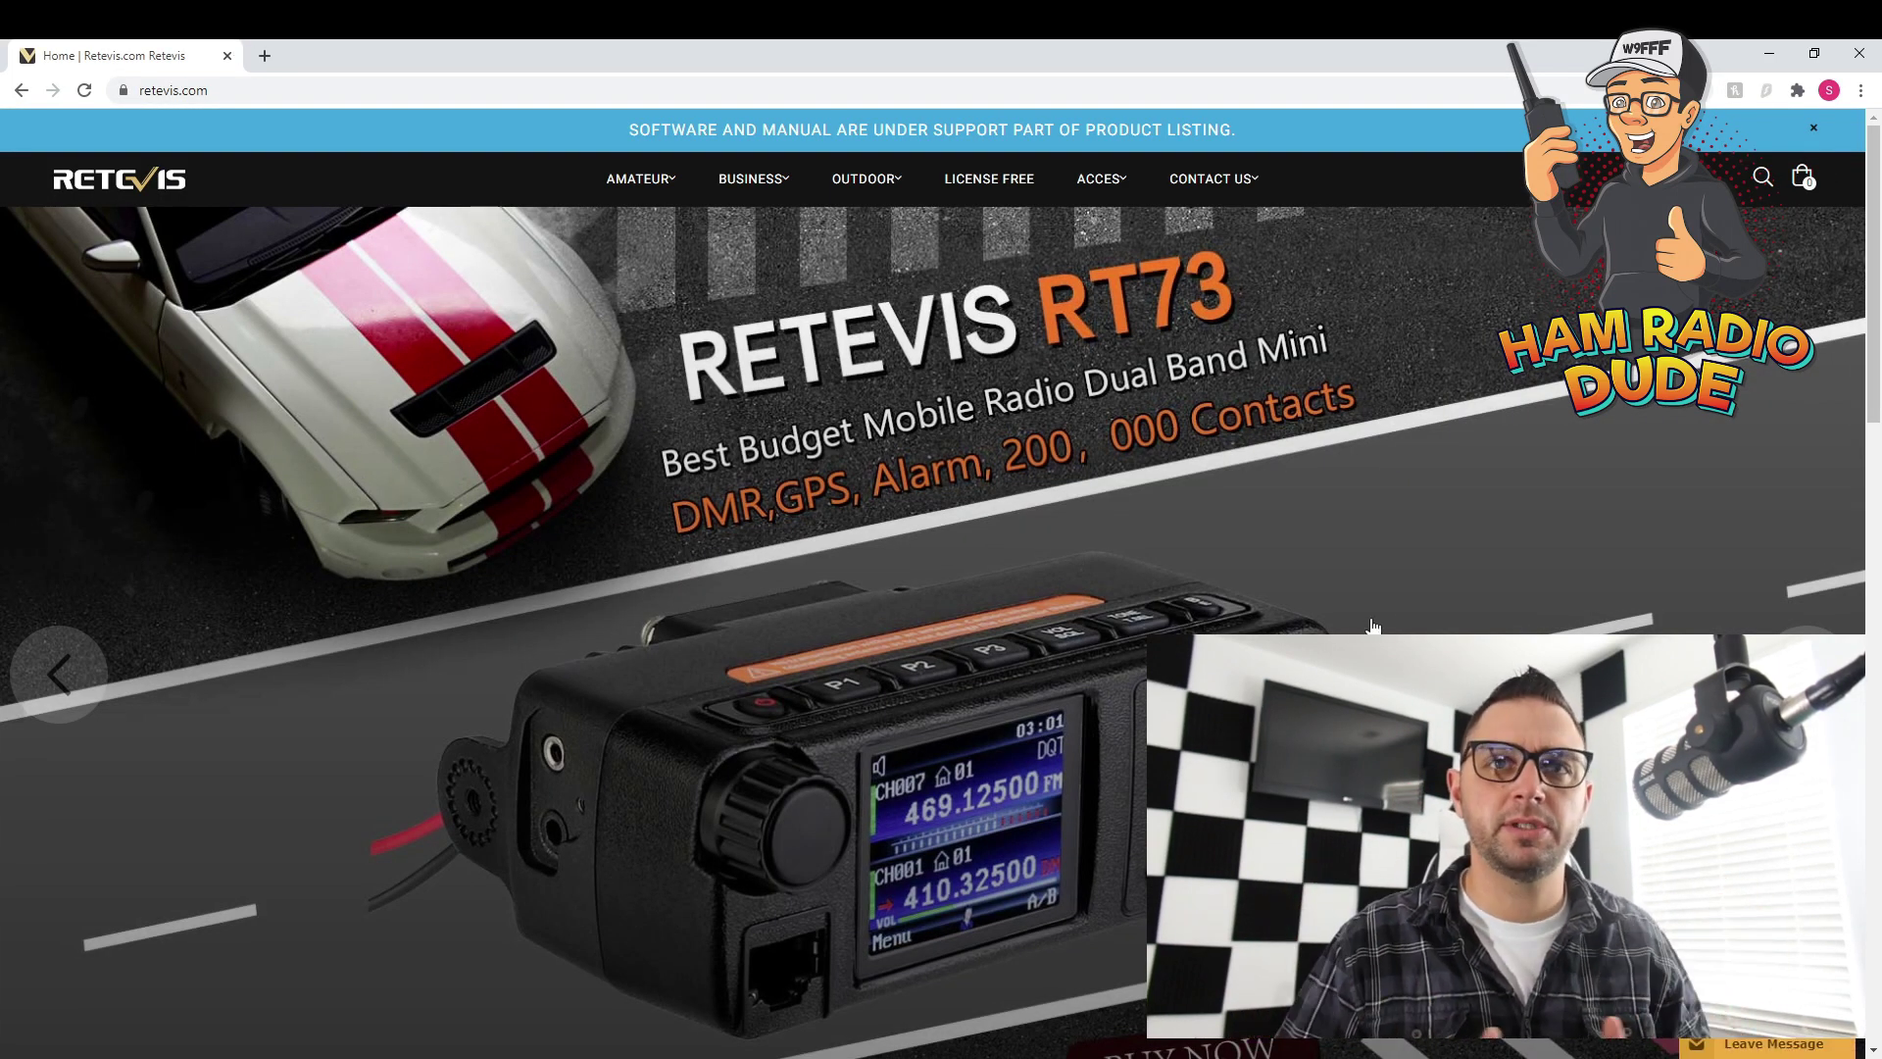
pyautogui.scroll(-1, 619, 624)
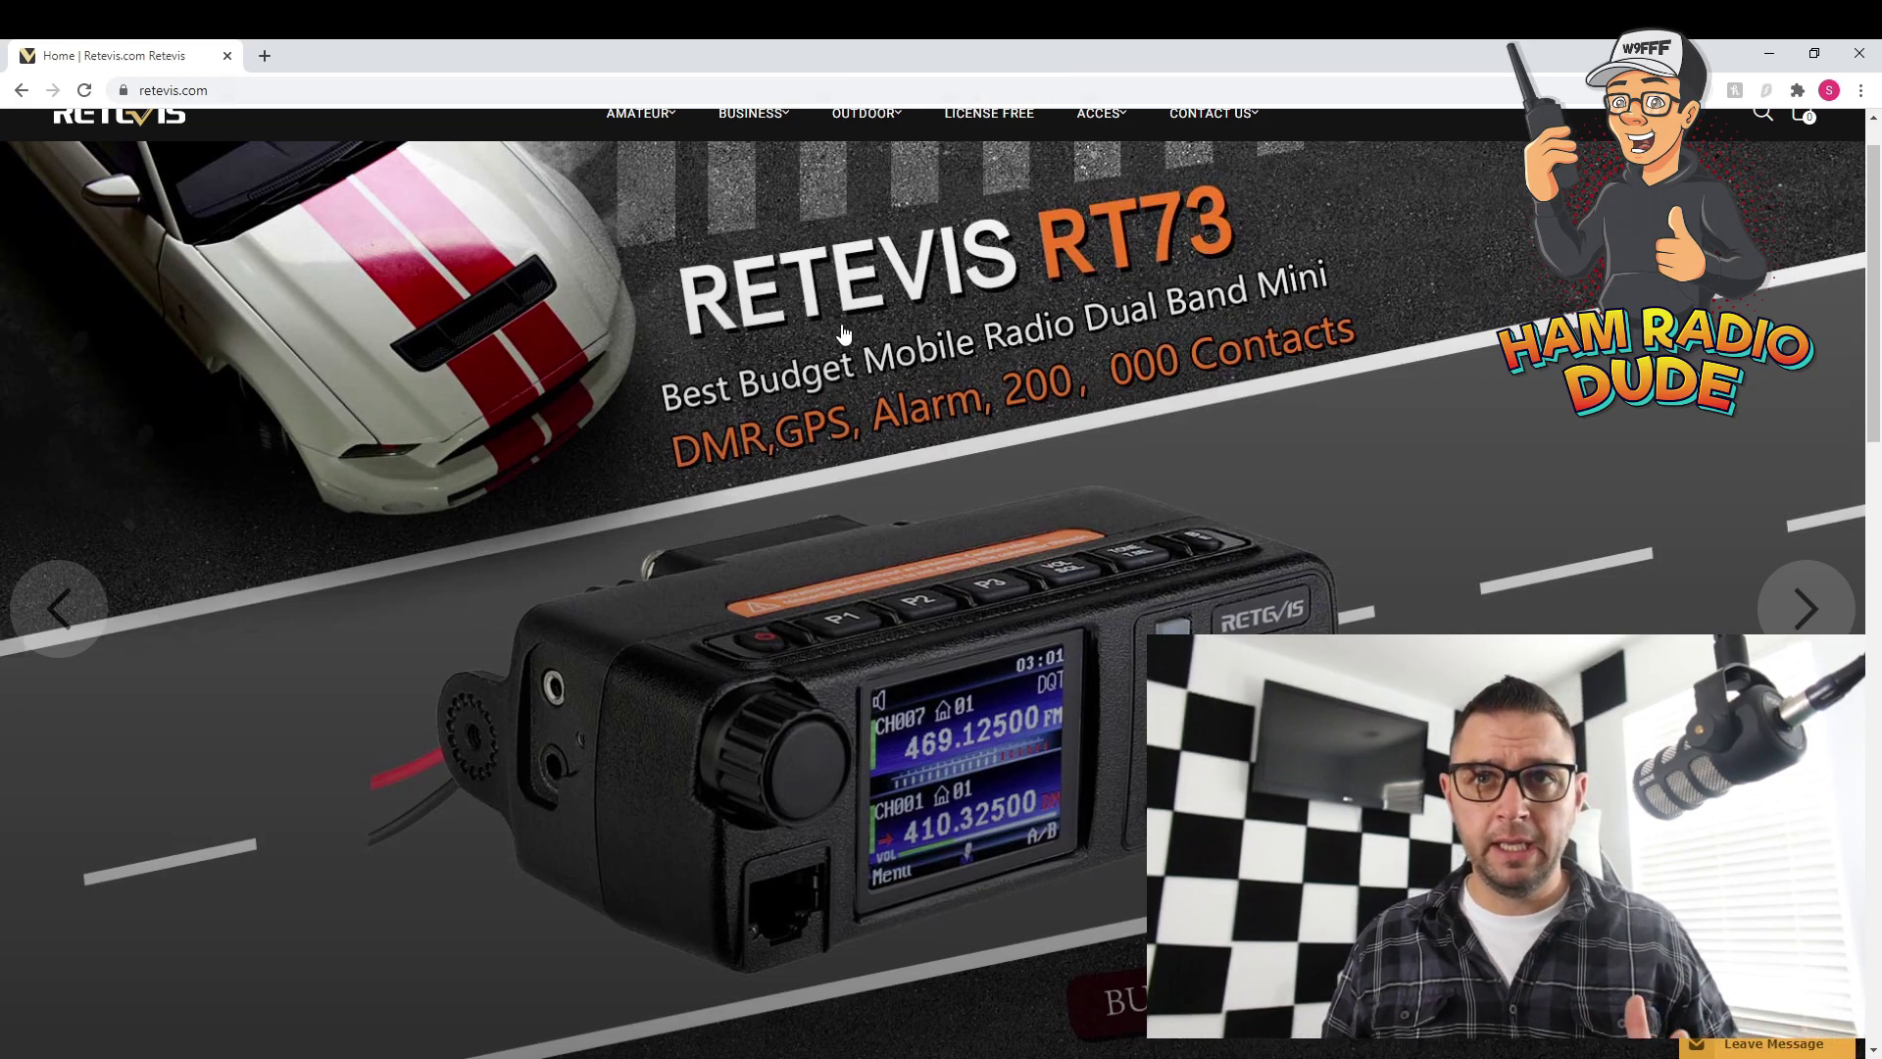
pyautogui.scroll(1, 437, 284)
pyautogui.moveTo(667, 206)
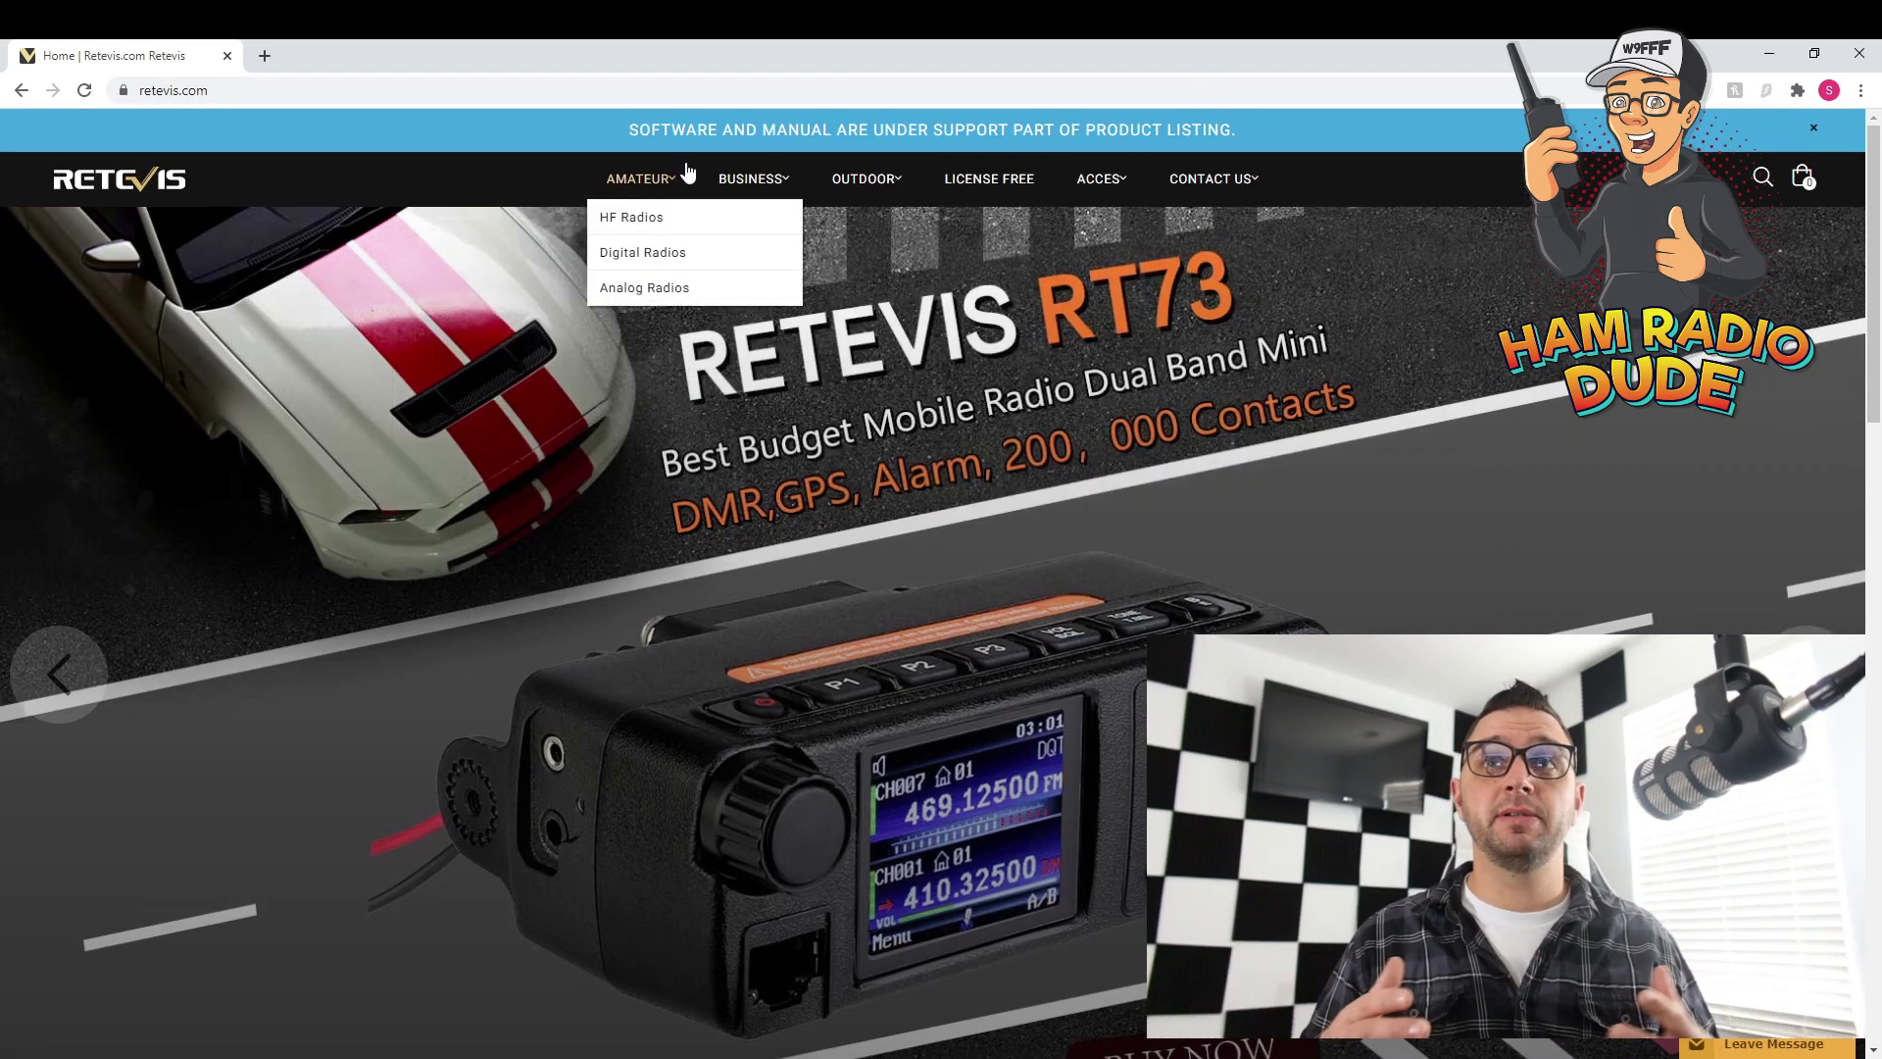
pyautogui.moveTo(785, 182)
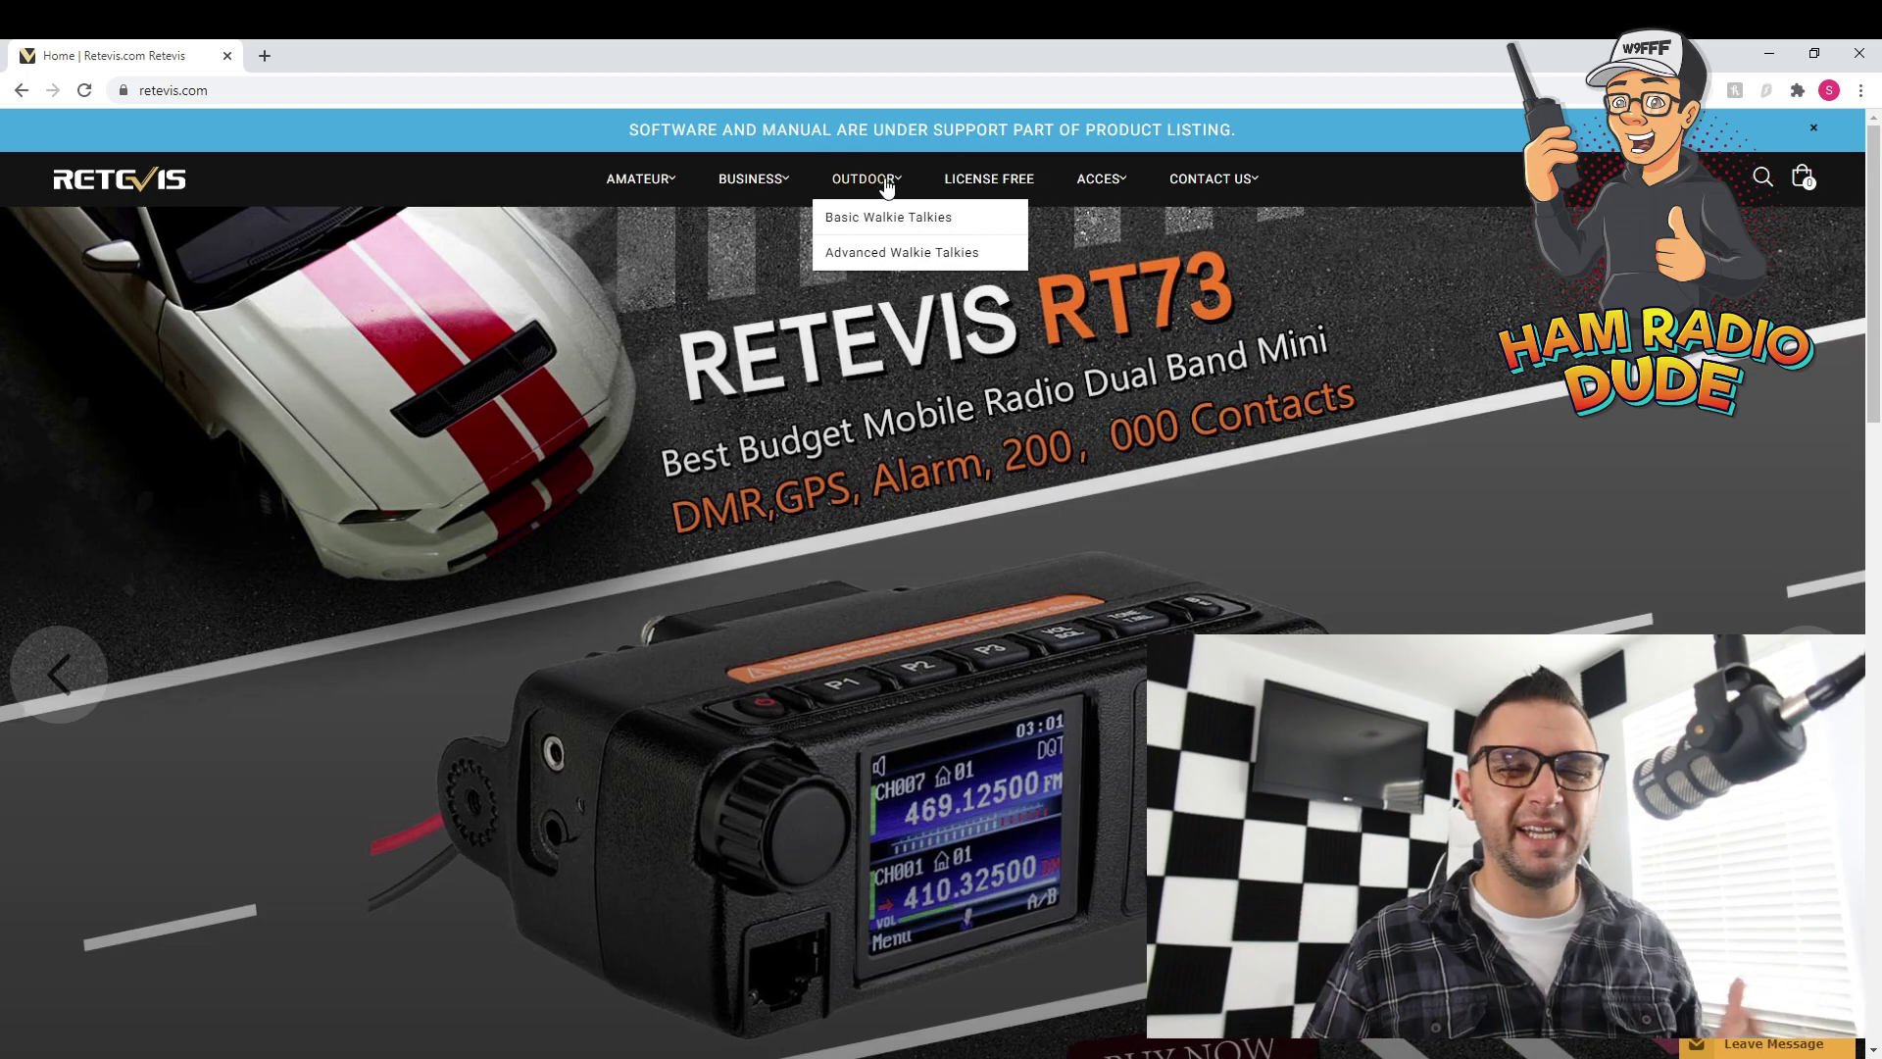
pyautogui.moveTo(1113, 191)
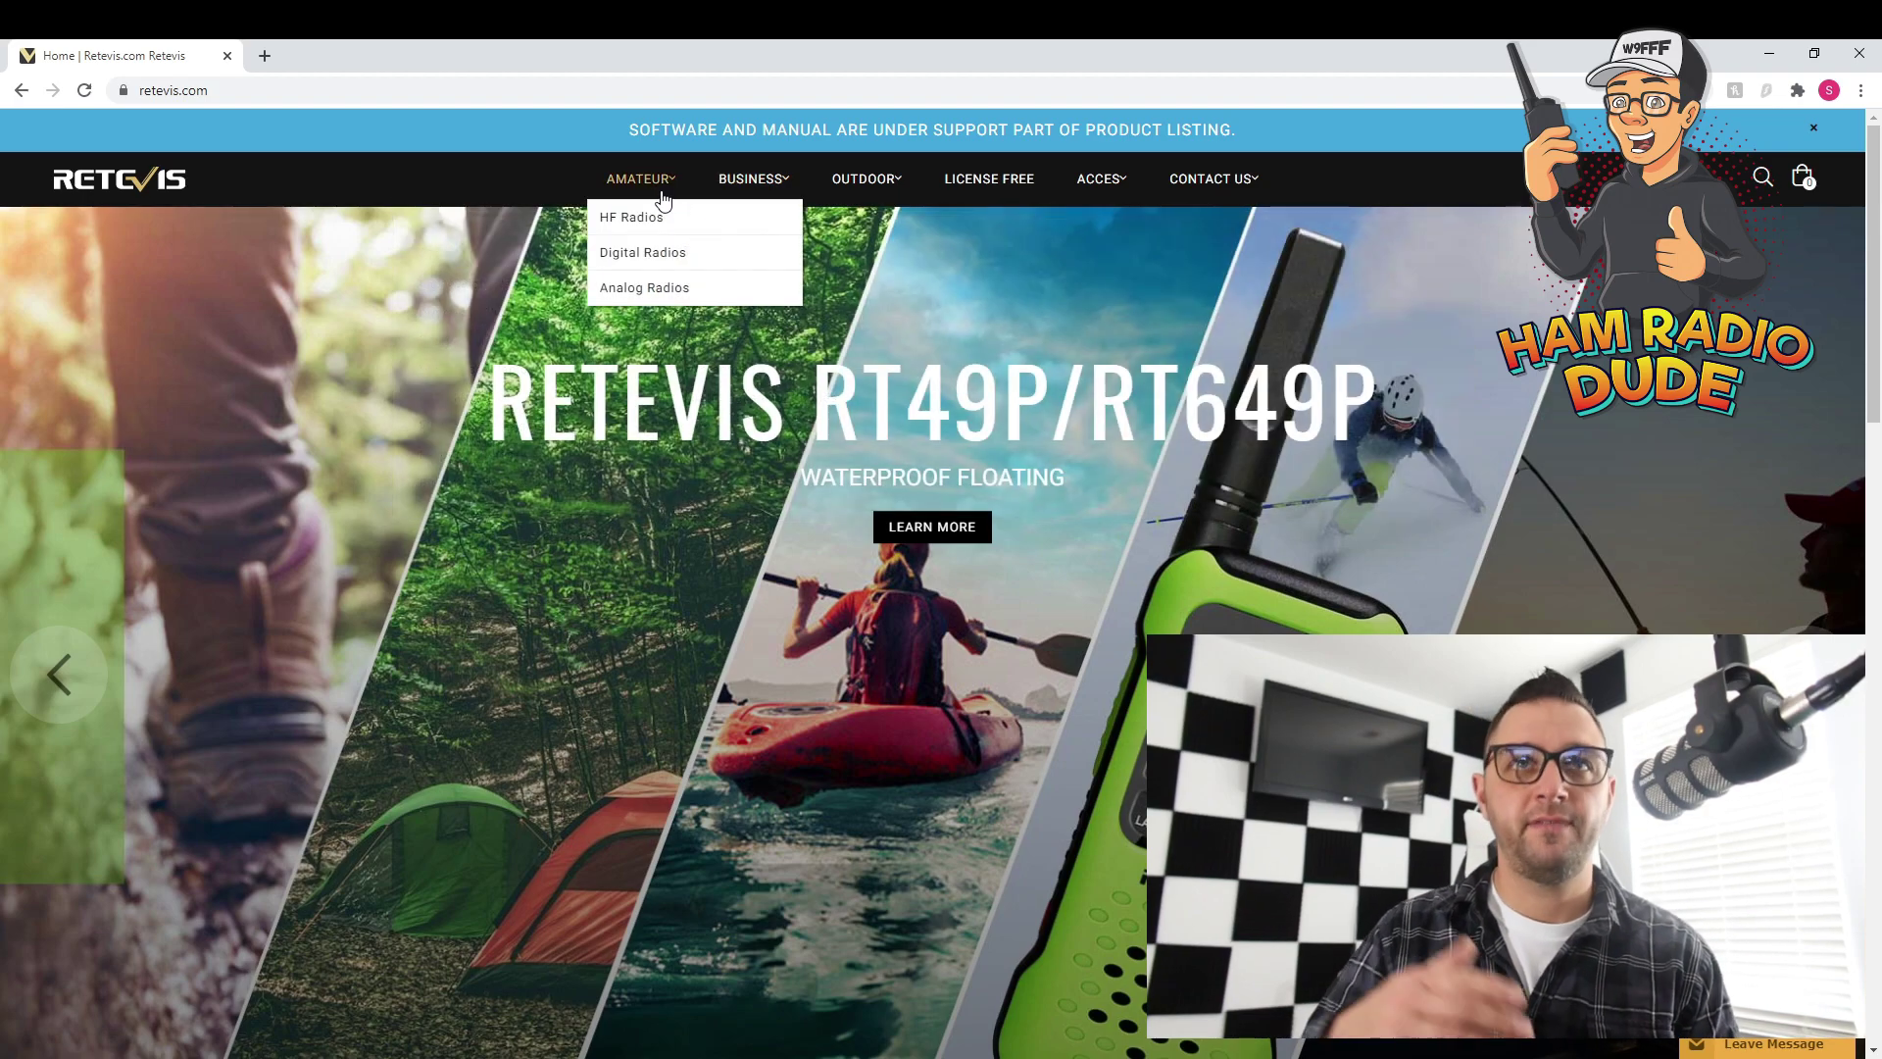
pyautogui.click(686, 288)
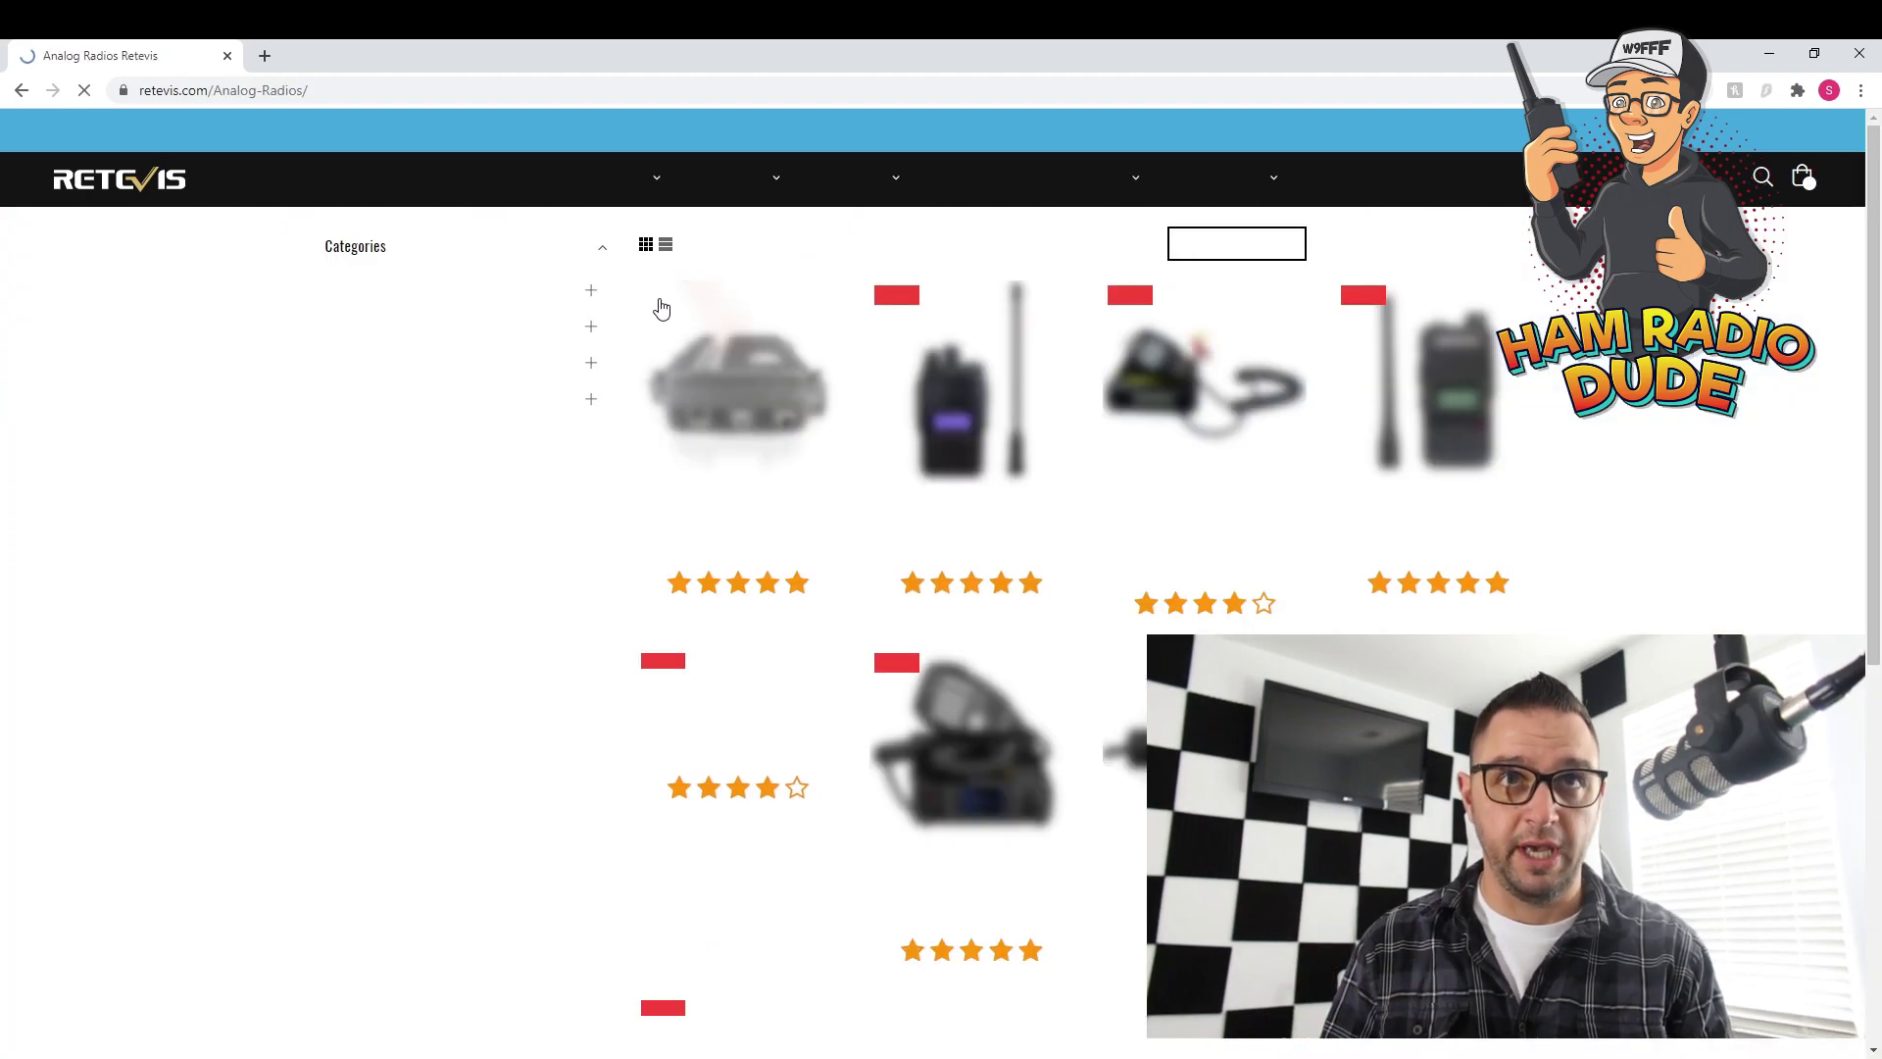
pyautogui.click(1475, 438)
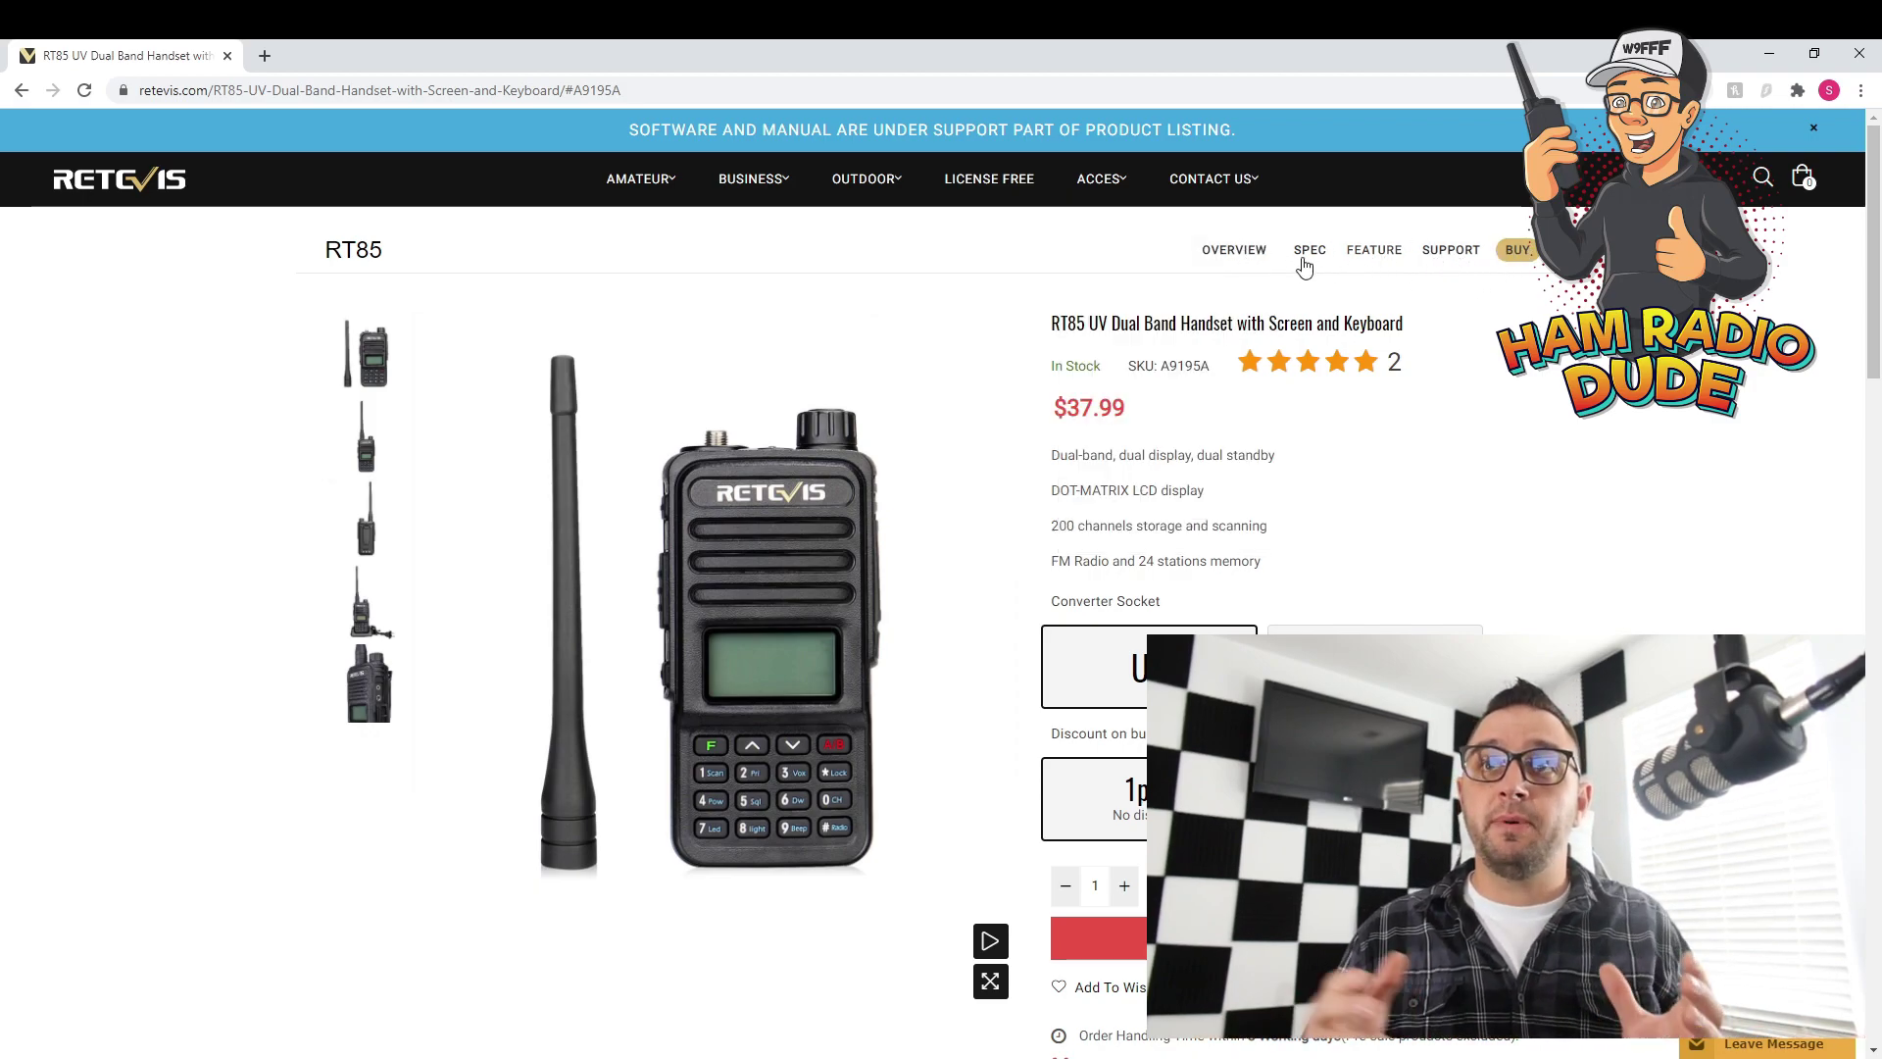
# Open the RT85 SUPPORT section and its FIRMWARE/SOFTWARE list to get RT85_programming_softwareV1.17.
pyautogui.click(1455, 251)
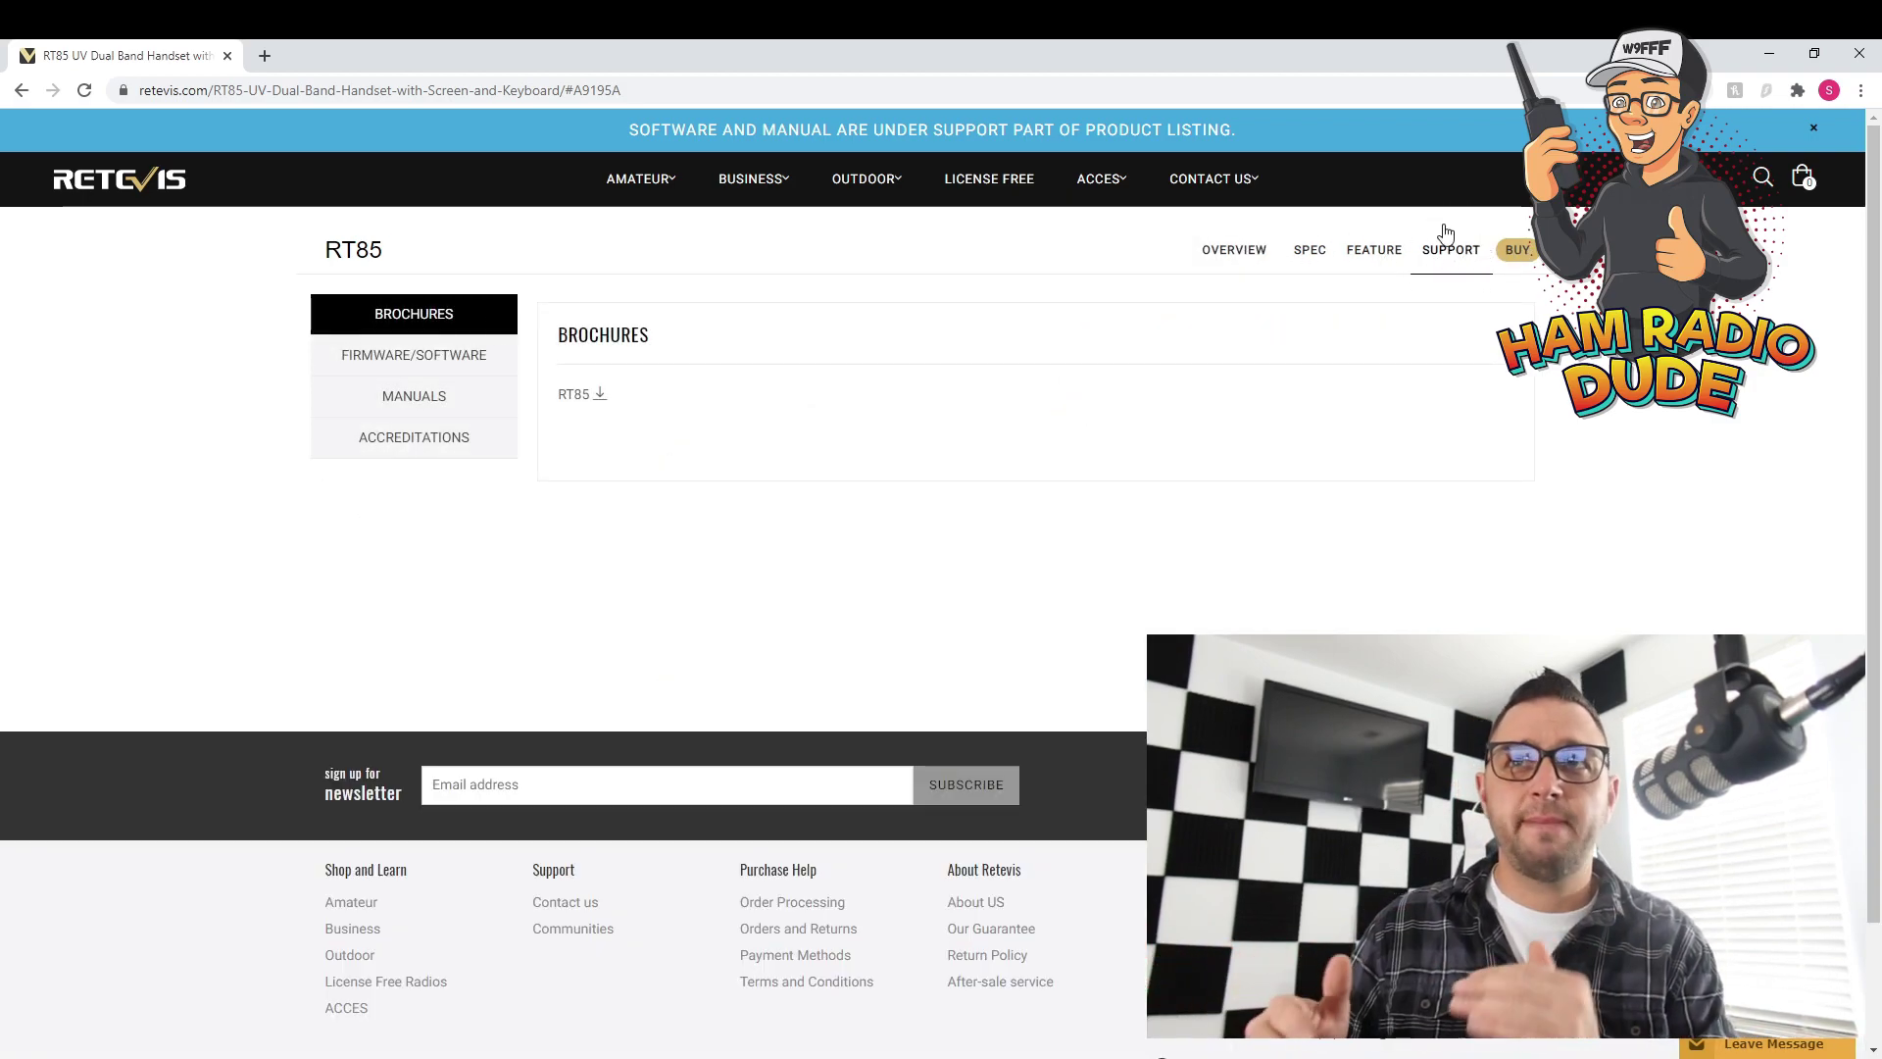
pyautogui.click(437, 357)
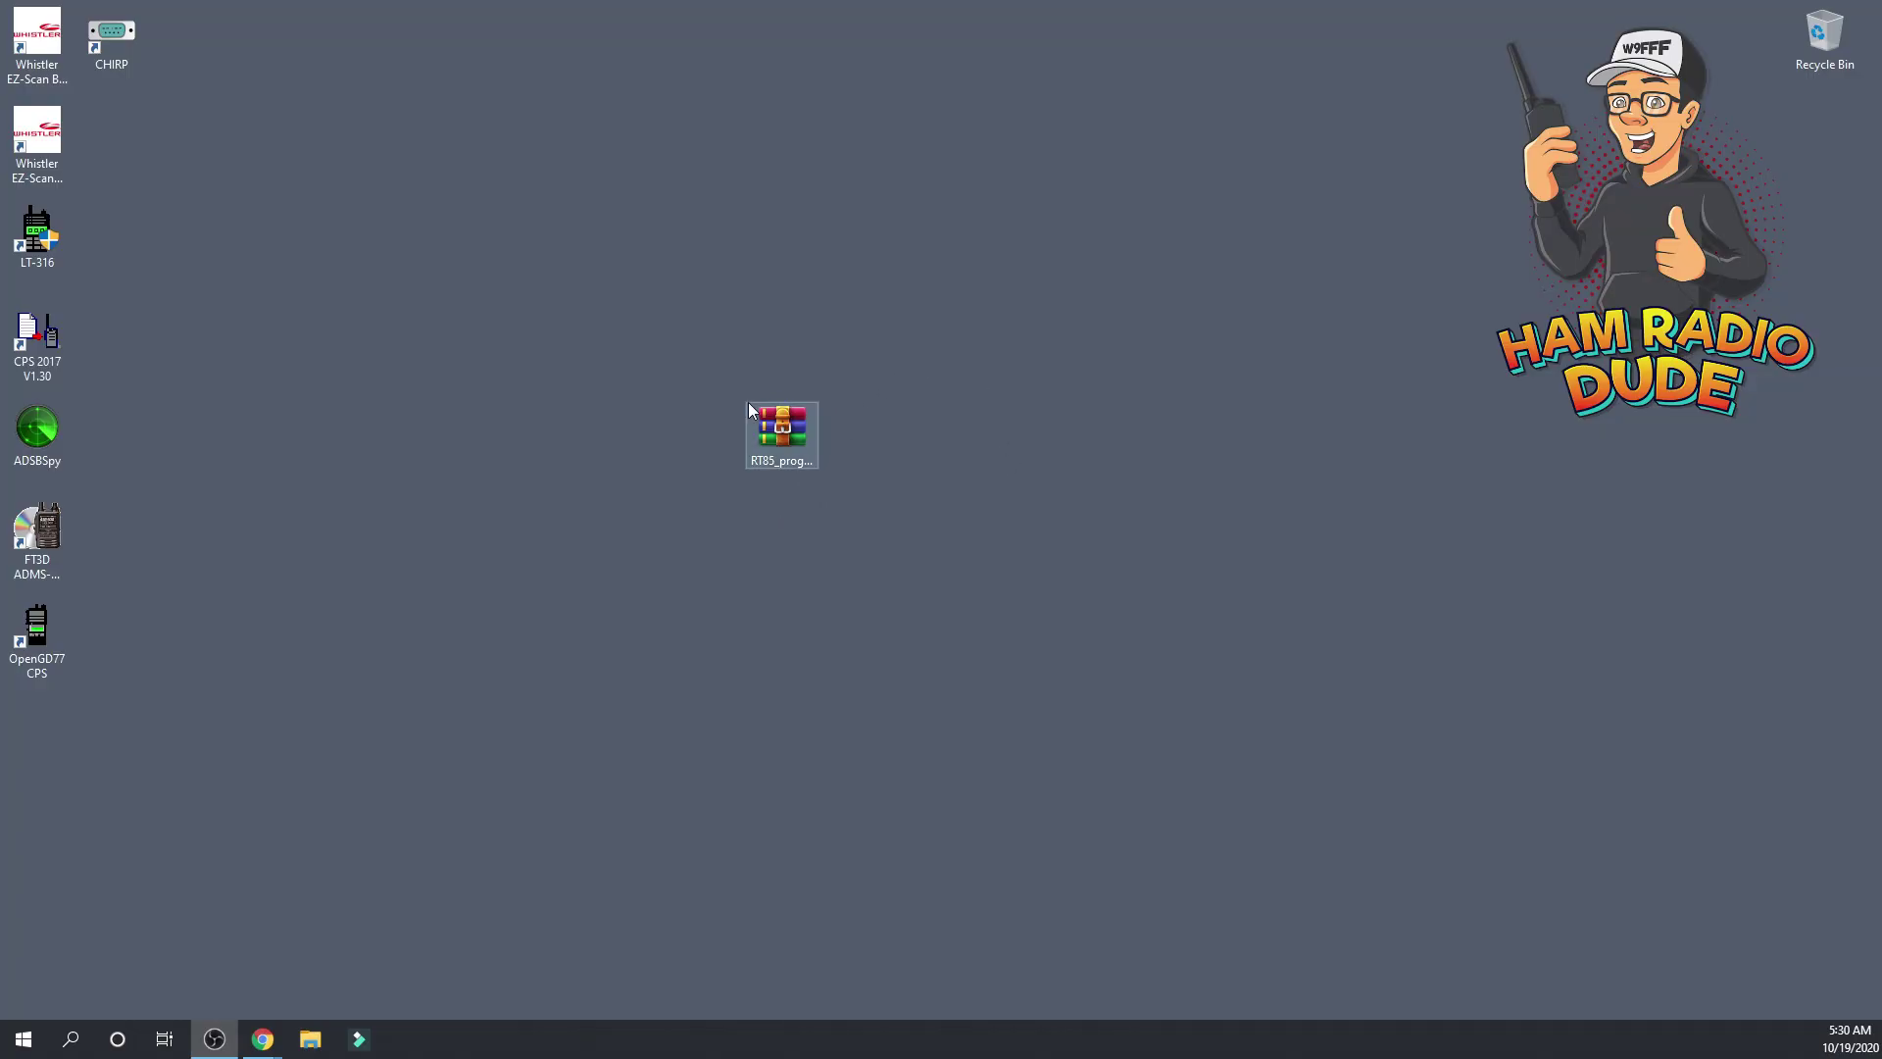
# Drag RT85-CPS-V1.17.exe out of the WinRAR archive onto the desktop.
pyautogui.click(786, 422)
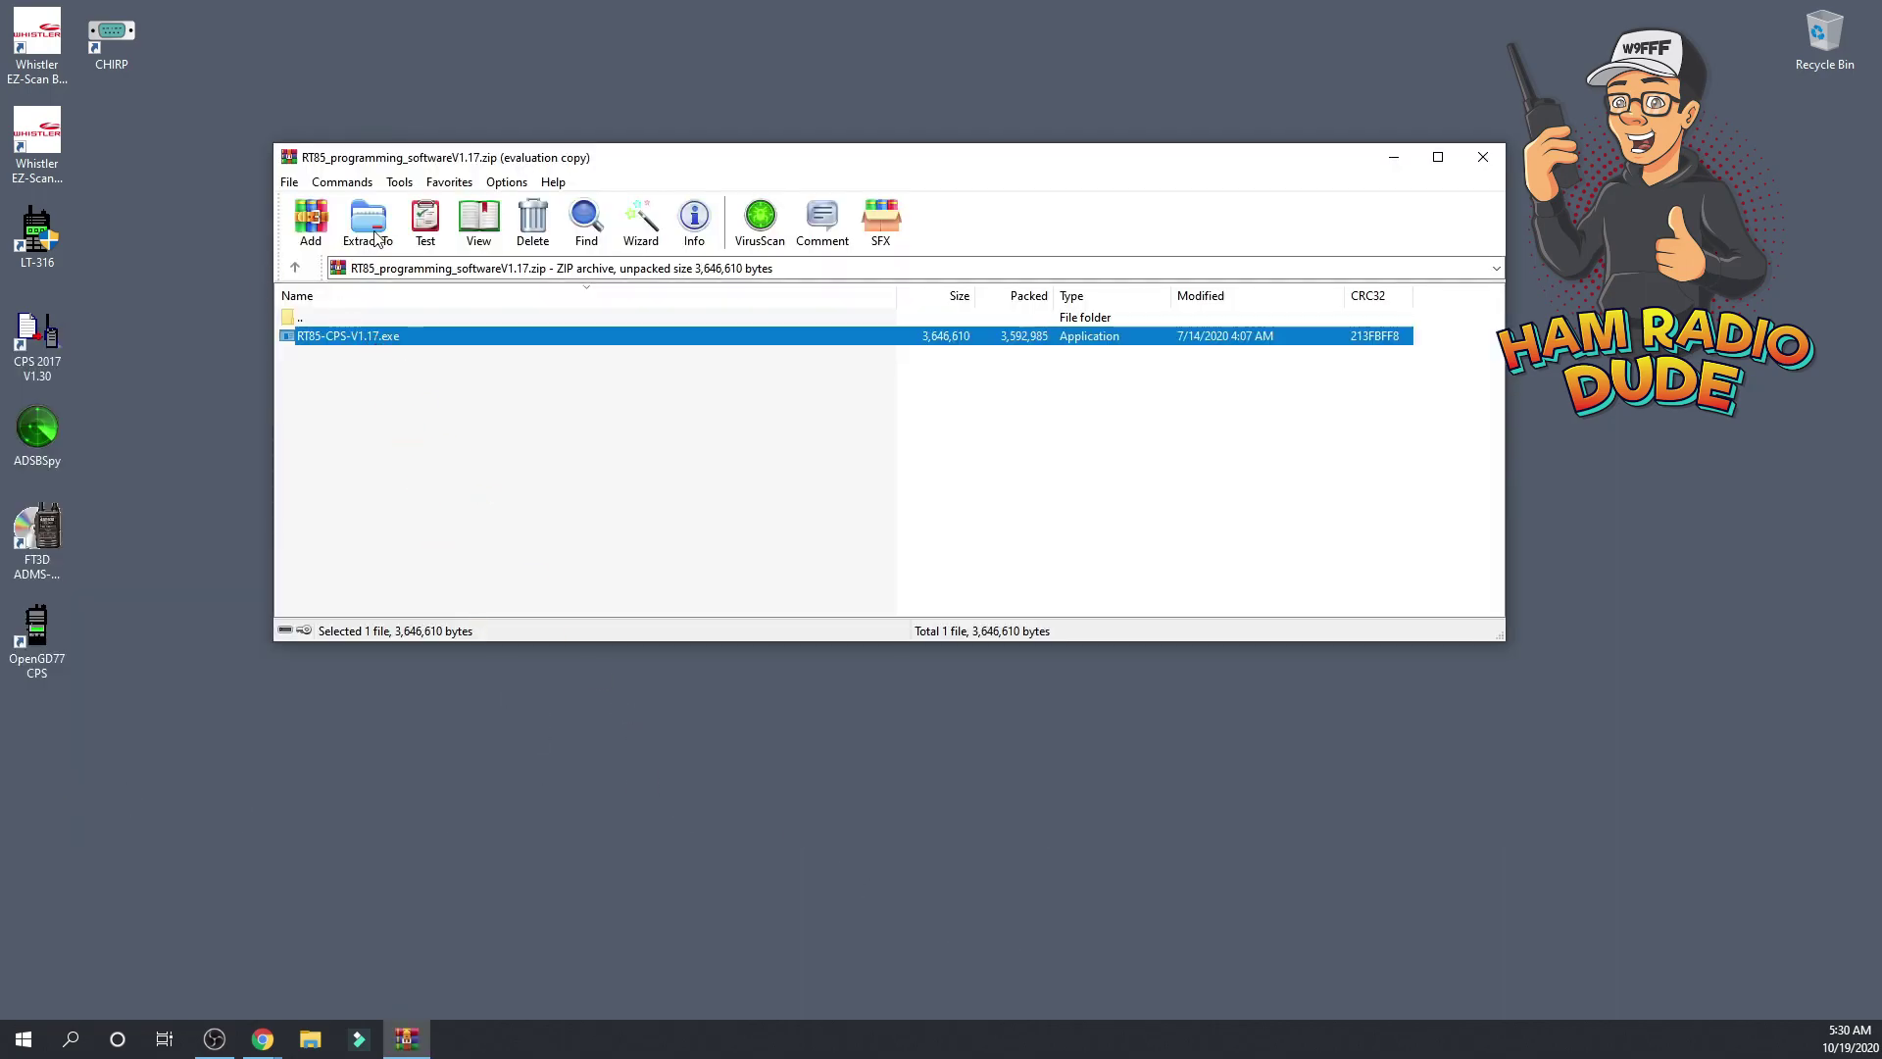
pyautogui.rightClick(316, 334)
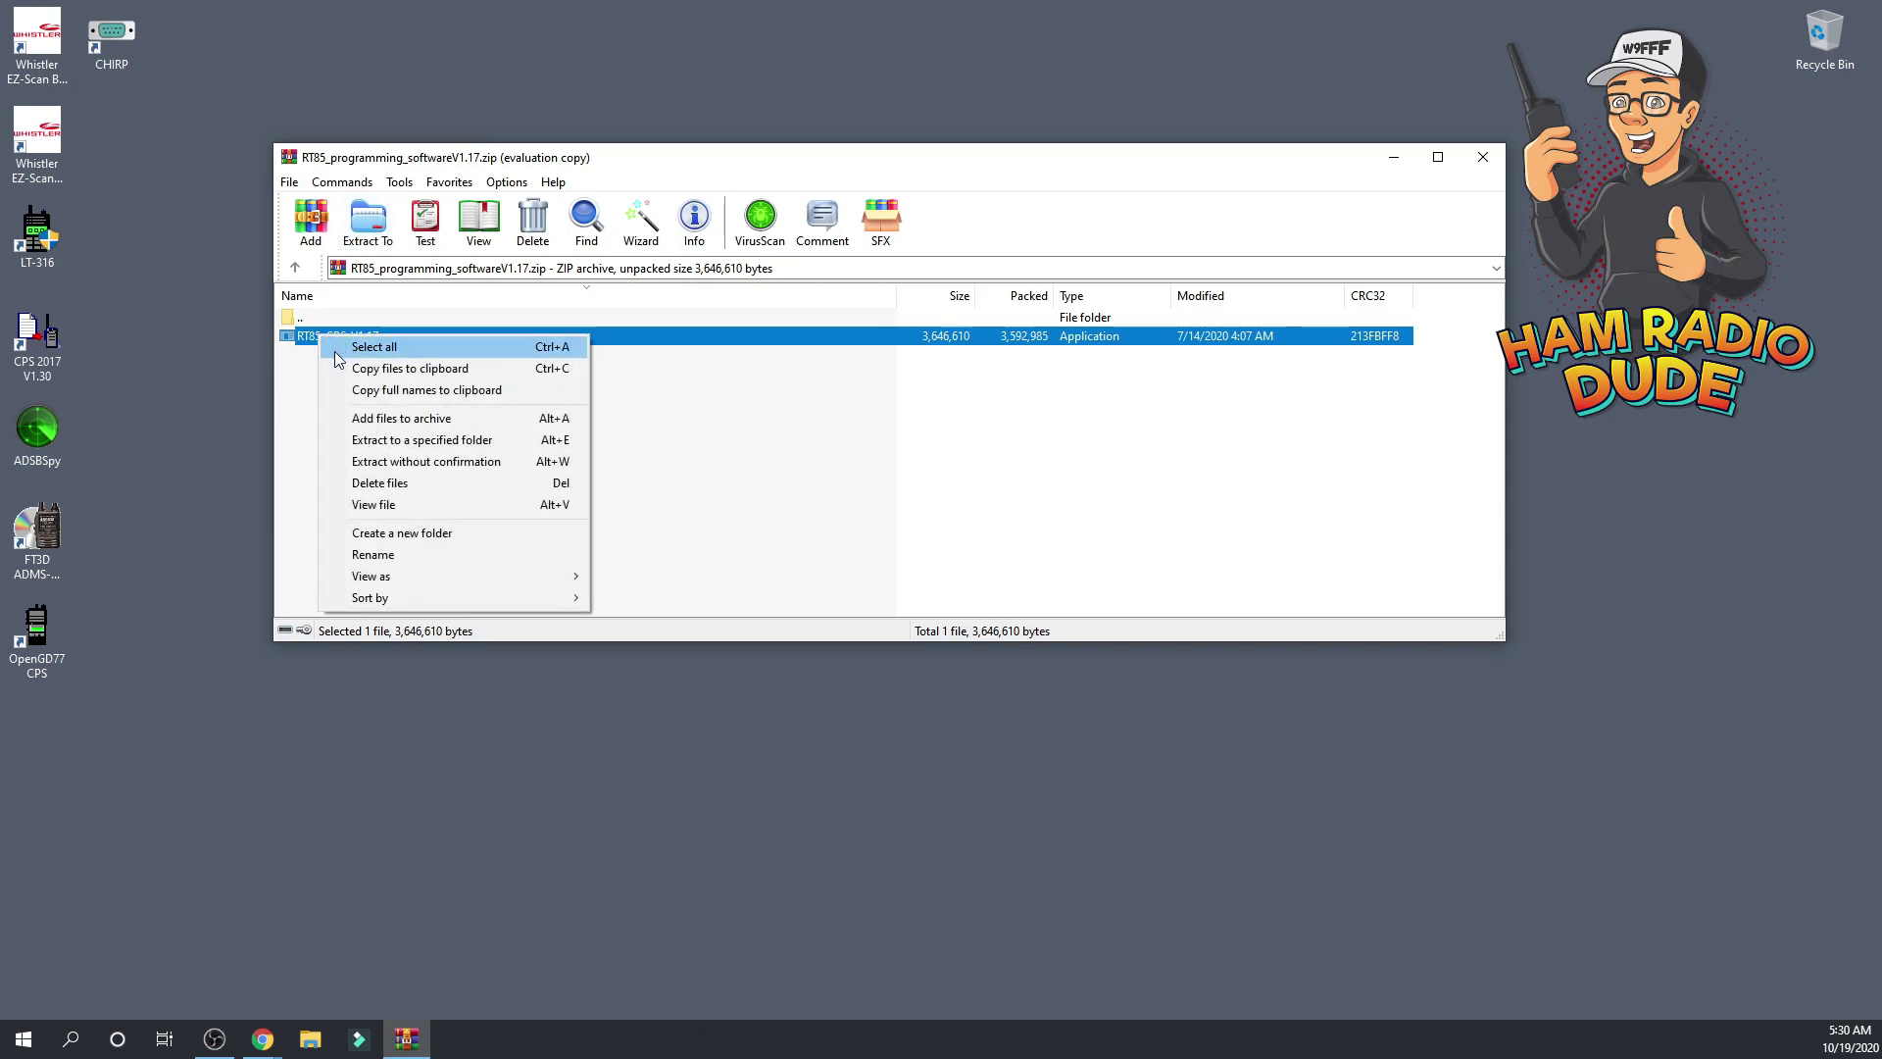
pyautogui.moveTo(295, 339); pyautogui.dragTo(415, 601)
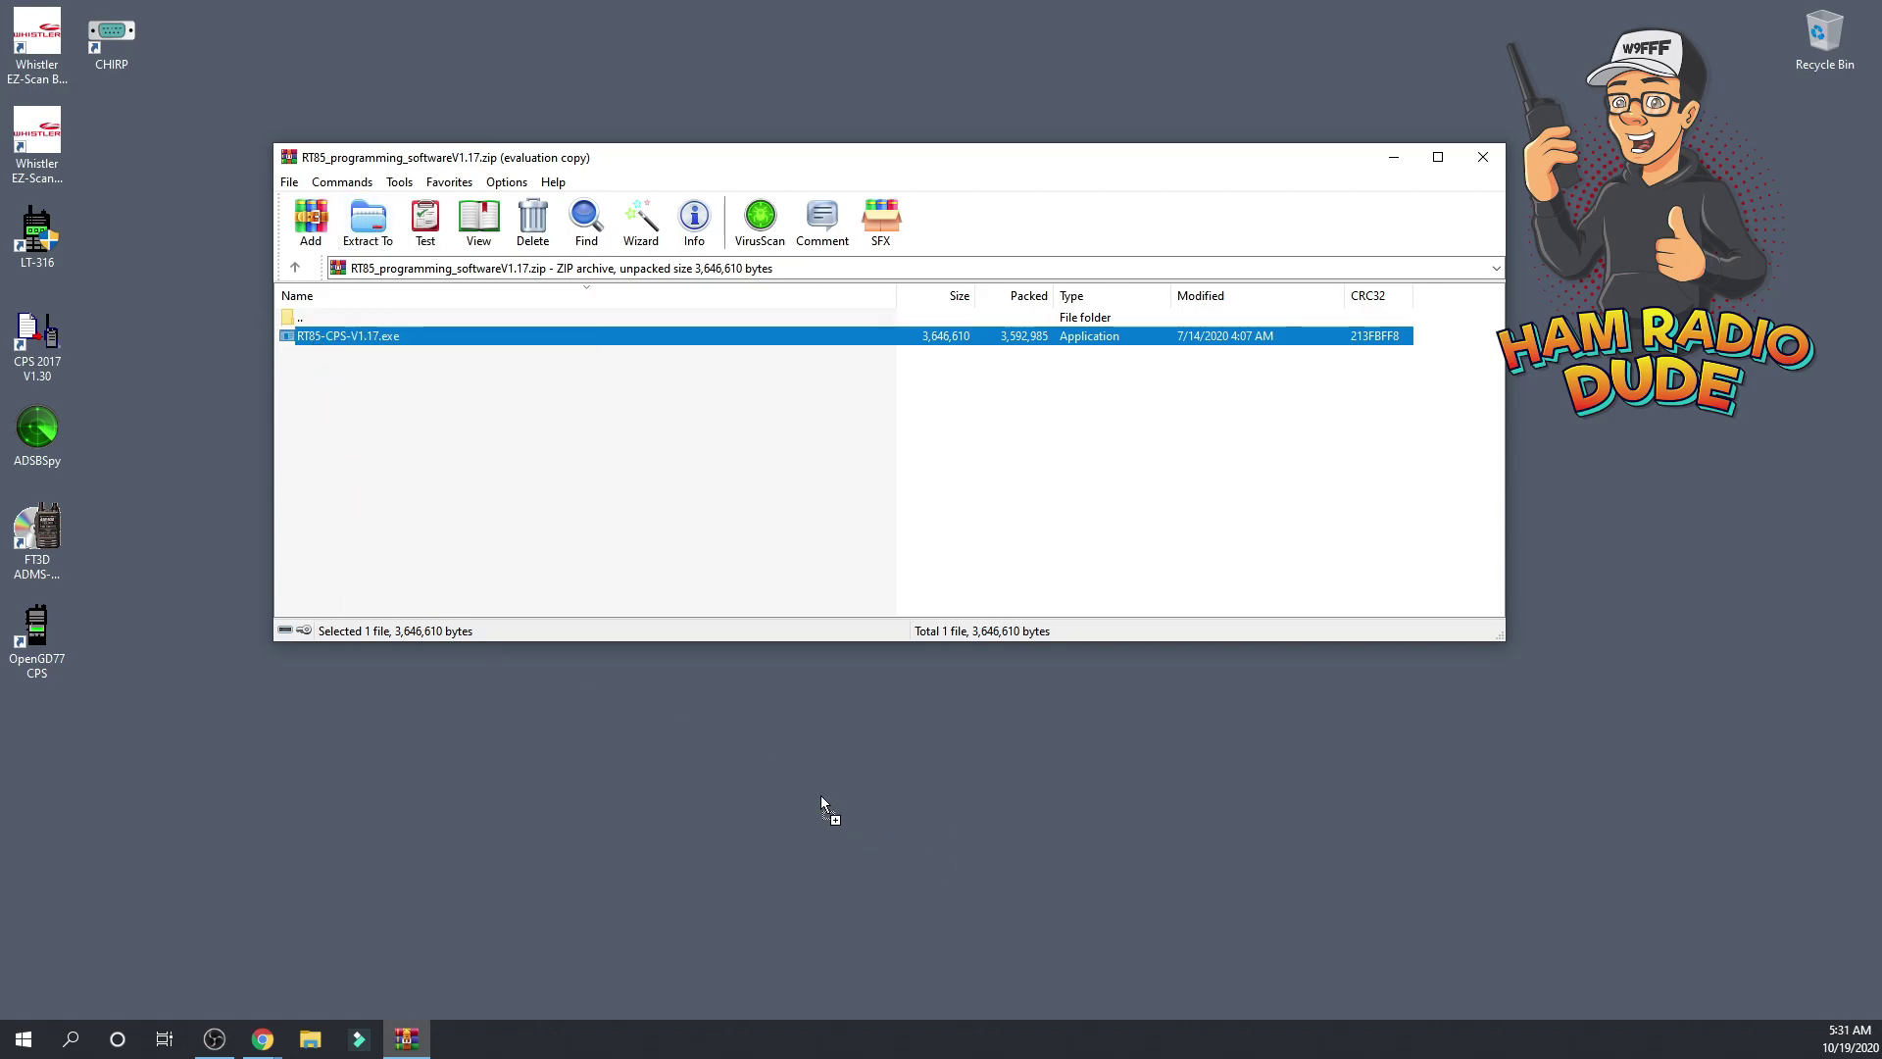
pyautogui.moveTo(821, 795); pyautogui.dragTo(820, 796)
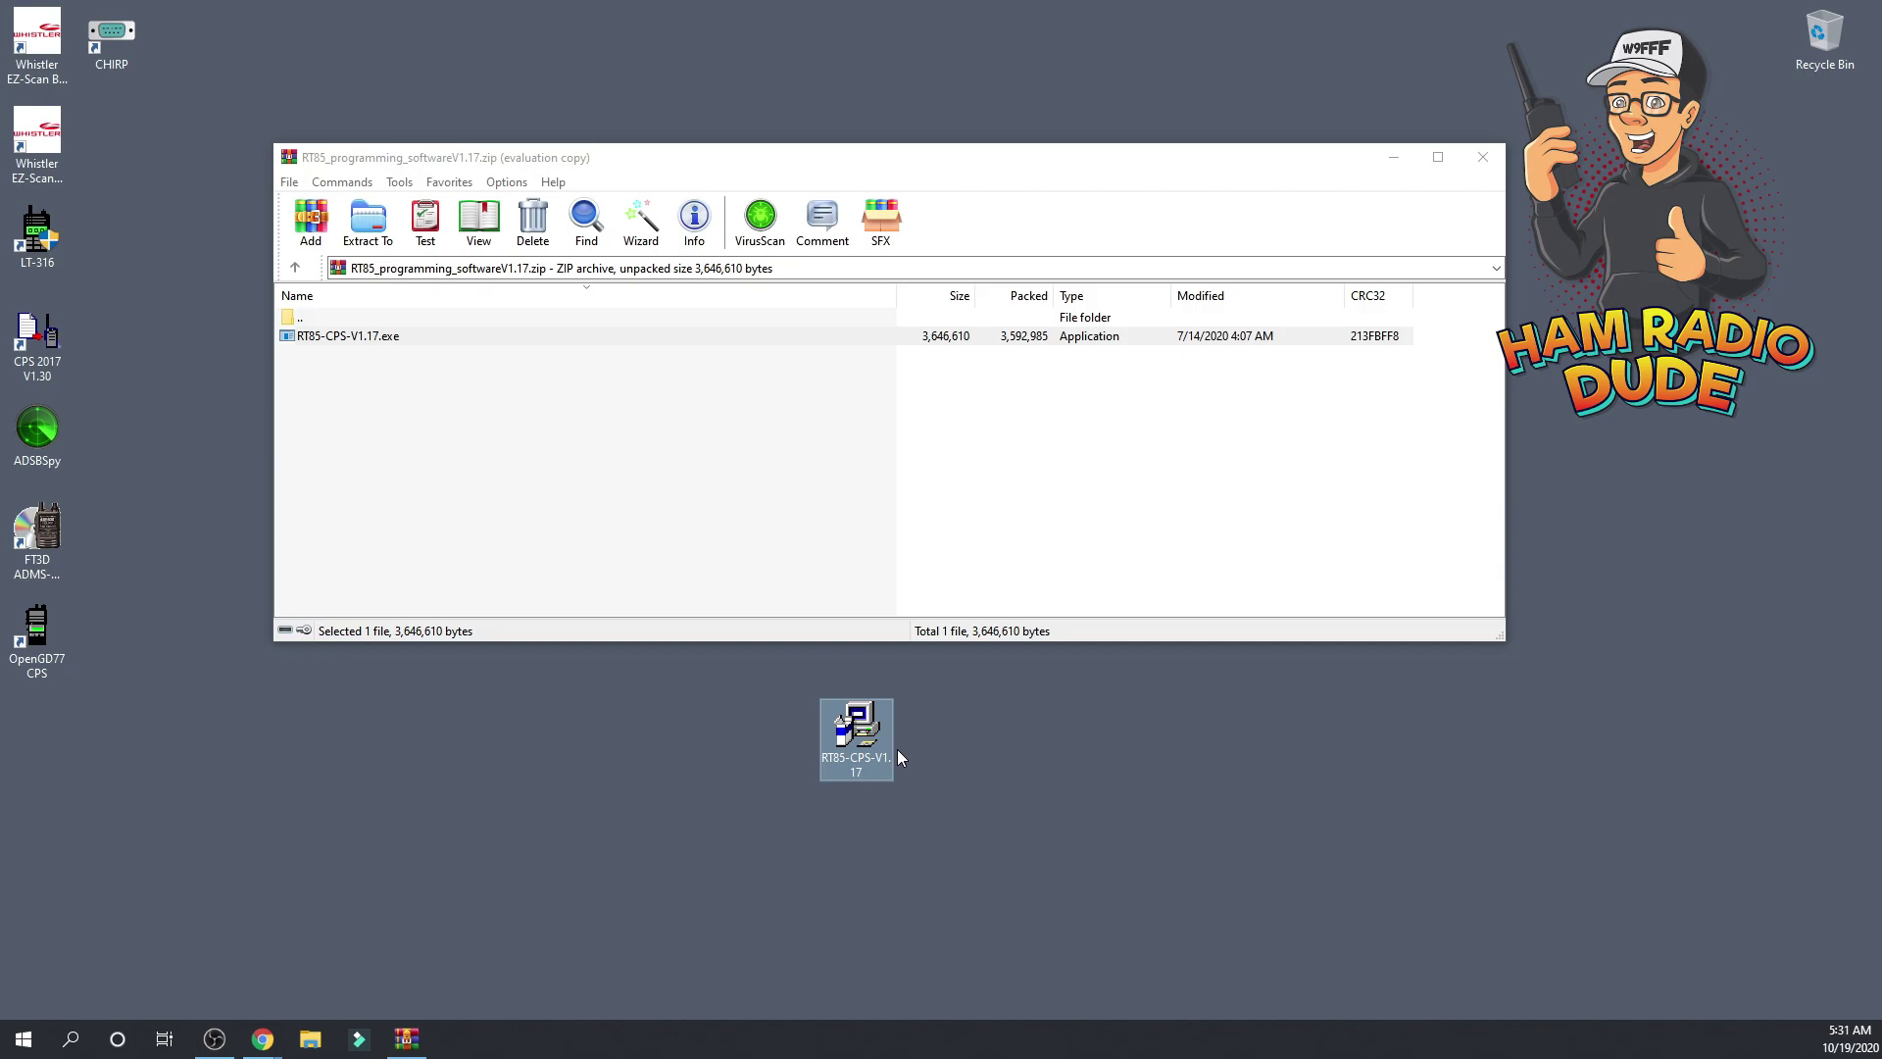
# Scan the extracted RT85-CPS-V1.17.exe with Windows Defender, then close the scan results.
pyautogui.rightClick(897, 749)
pyautogui.click(850, 742)
pyautogui.rightClick(877, 730)
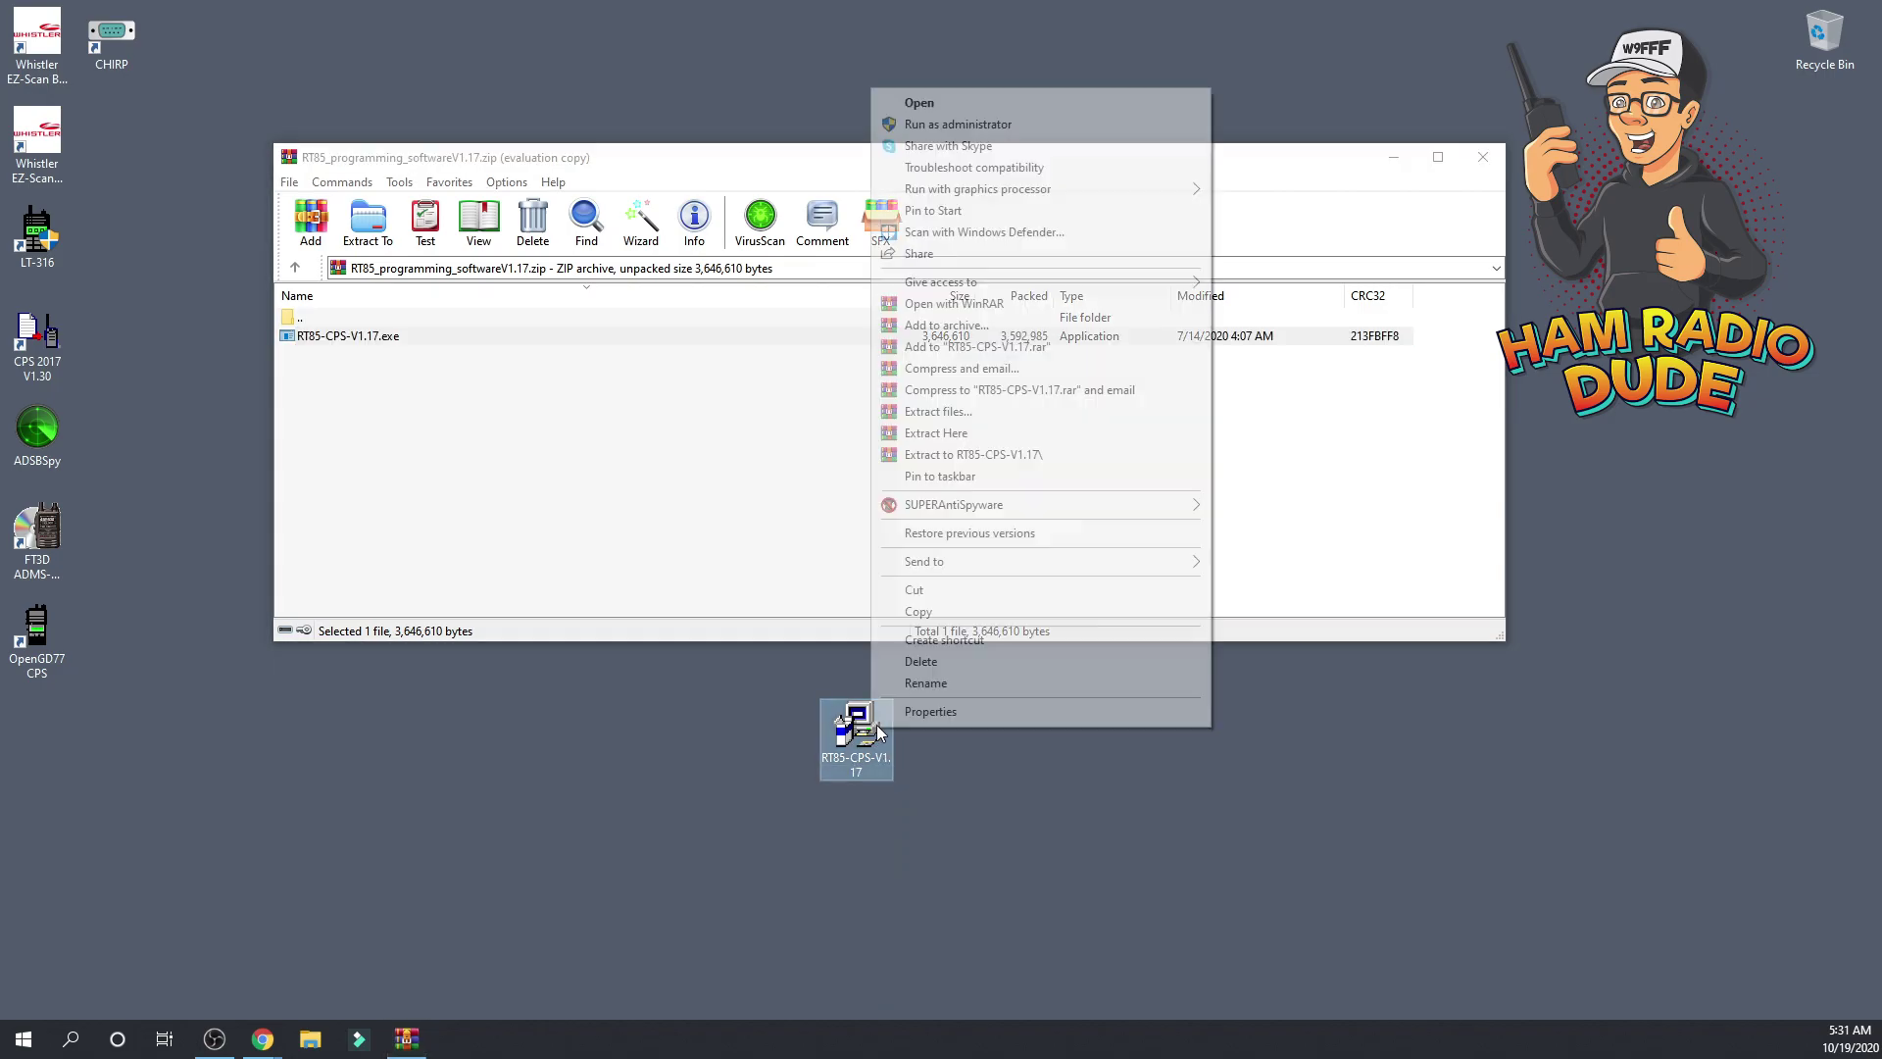
pyautogui.click(984, 233)
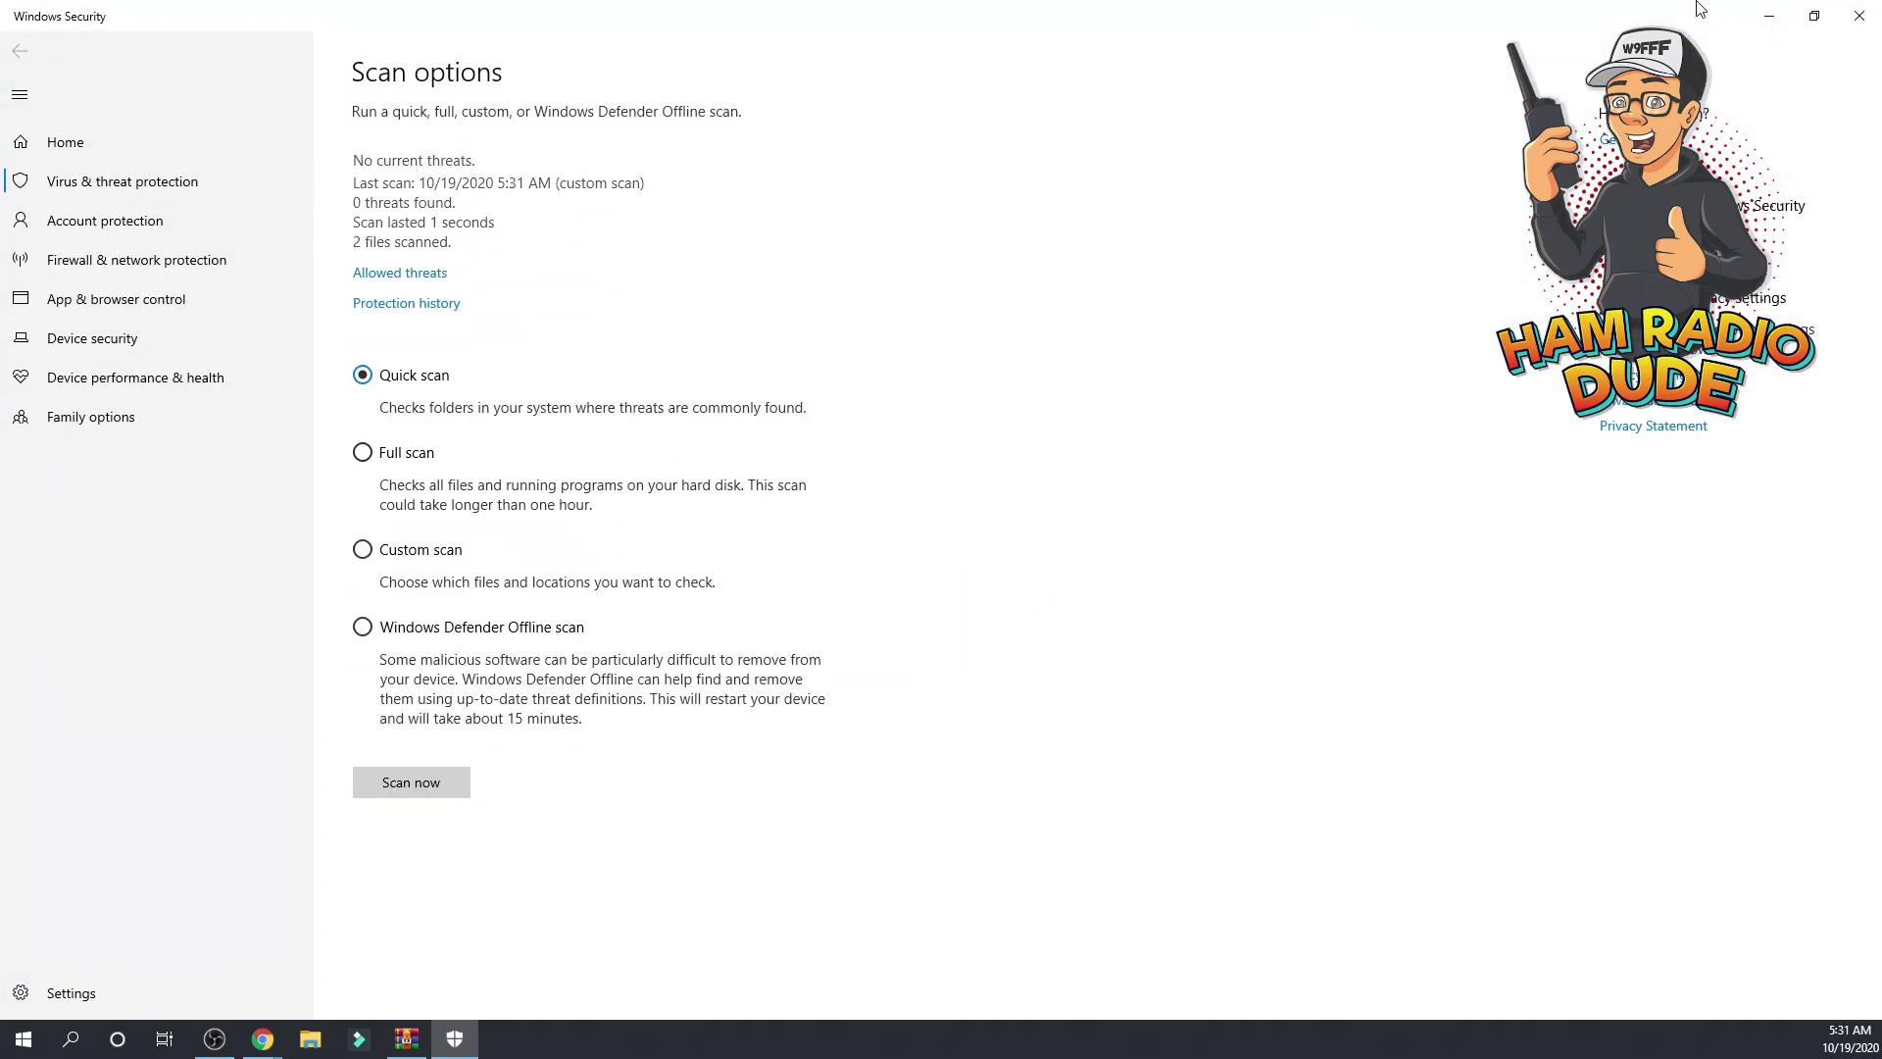
pyautogui.click(1859, 16)
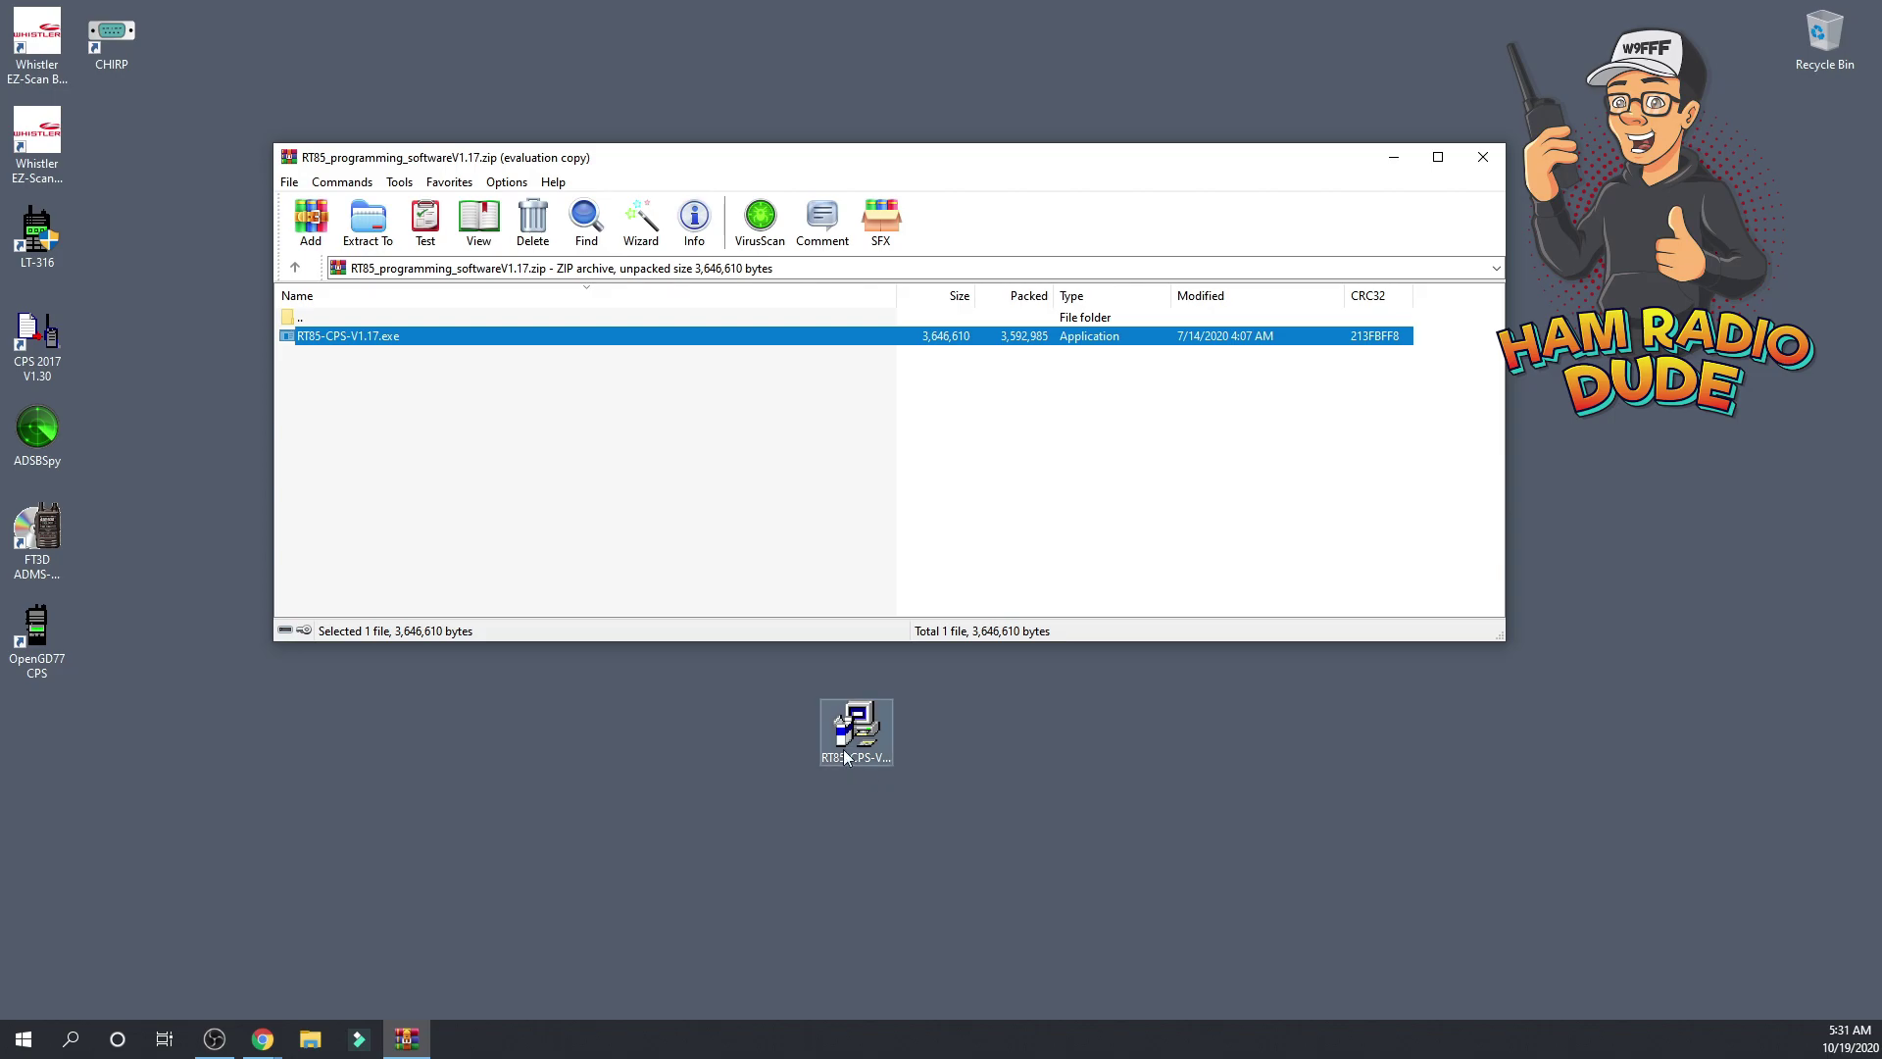
# Run the RT85 installer and complete Setup into C:\RT85 V1.00, creating the desktop shortcut.
pyautogui.rightClick(861, 709)
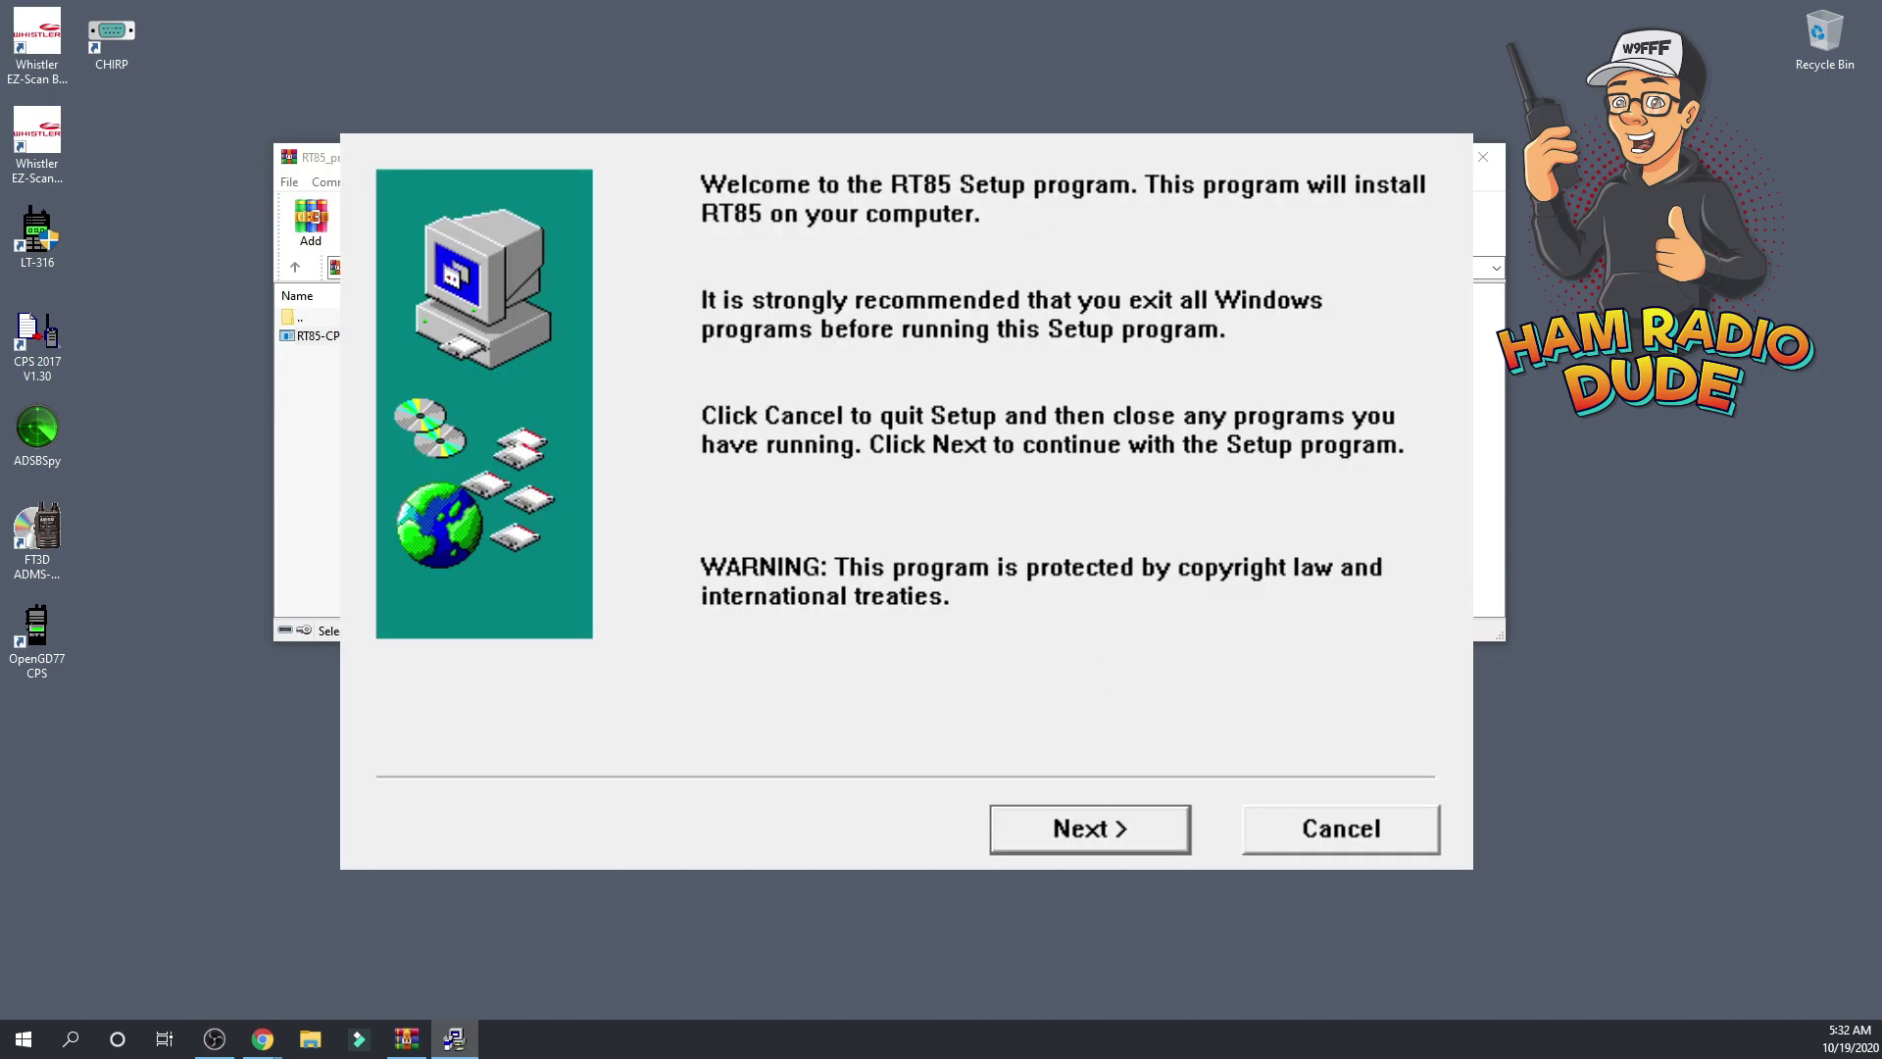
pyautogui.click(1120, 811)
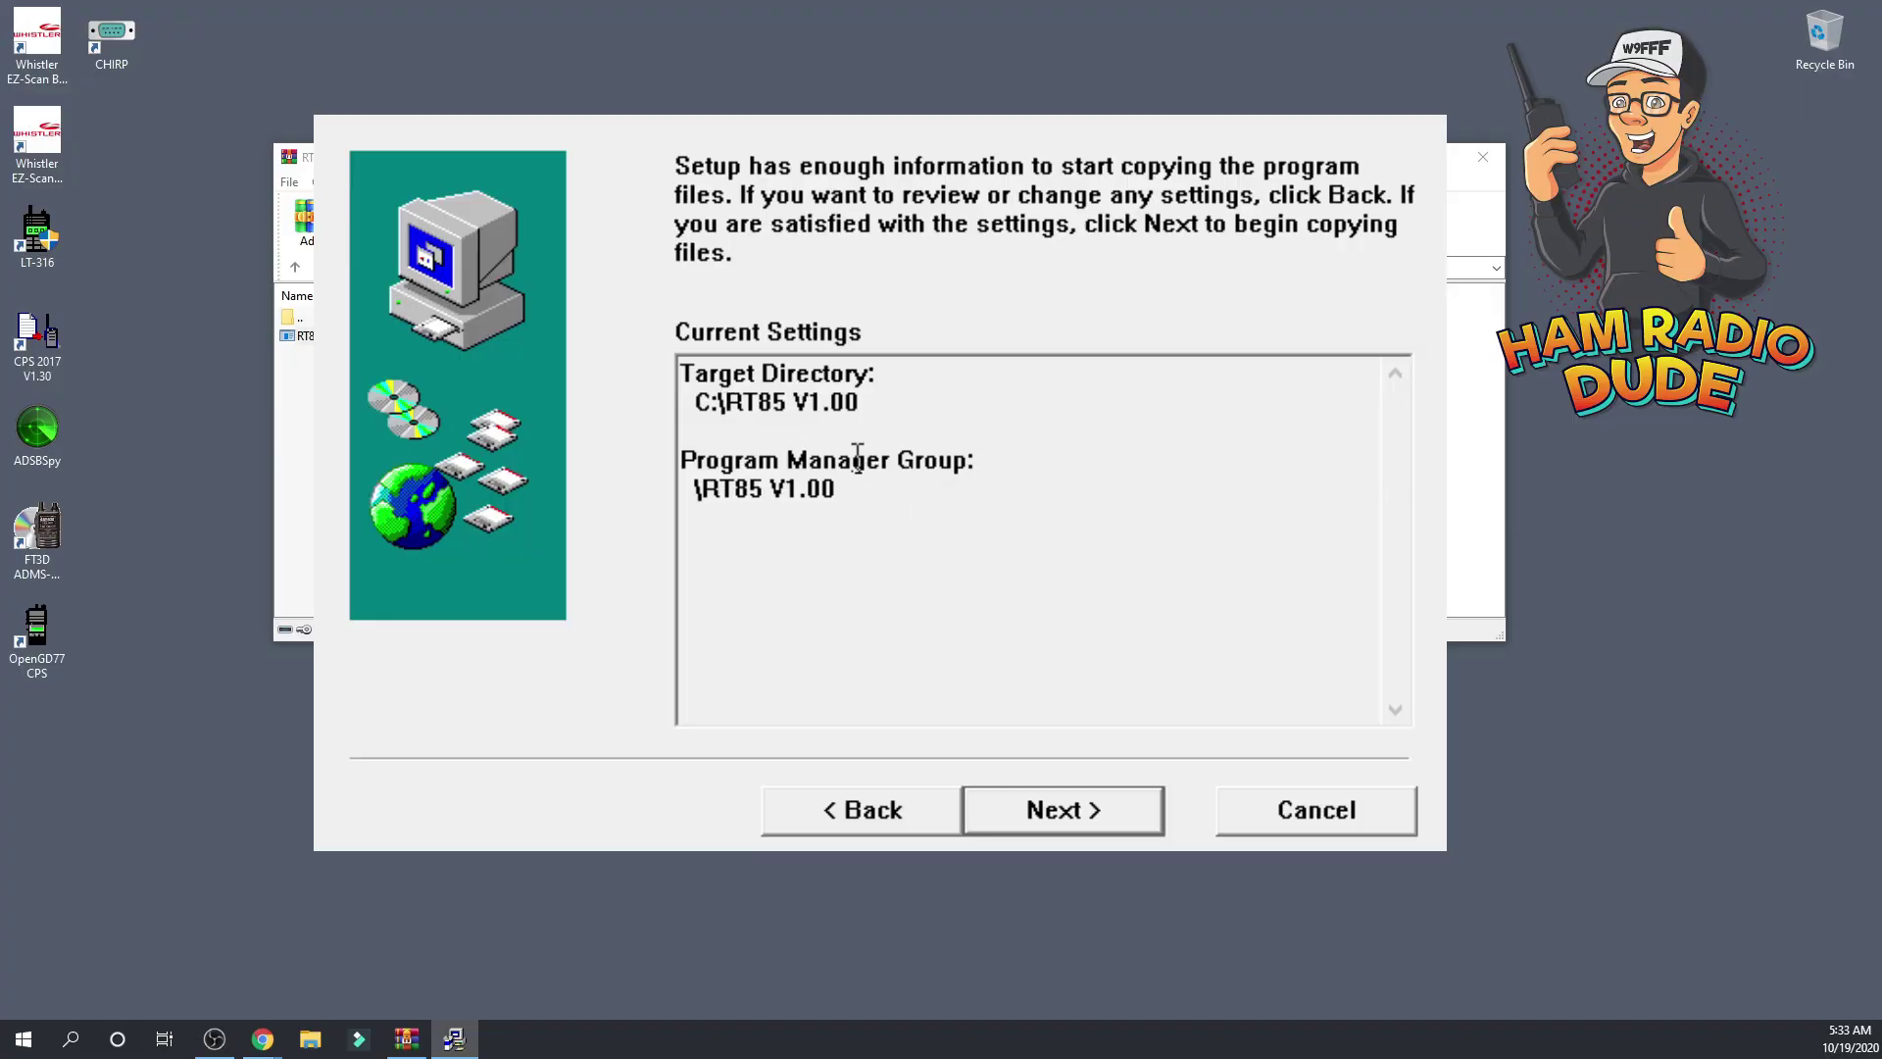
pyautogui.click(1045, 825)
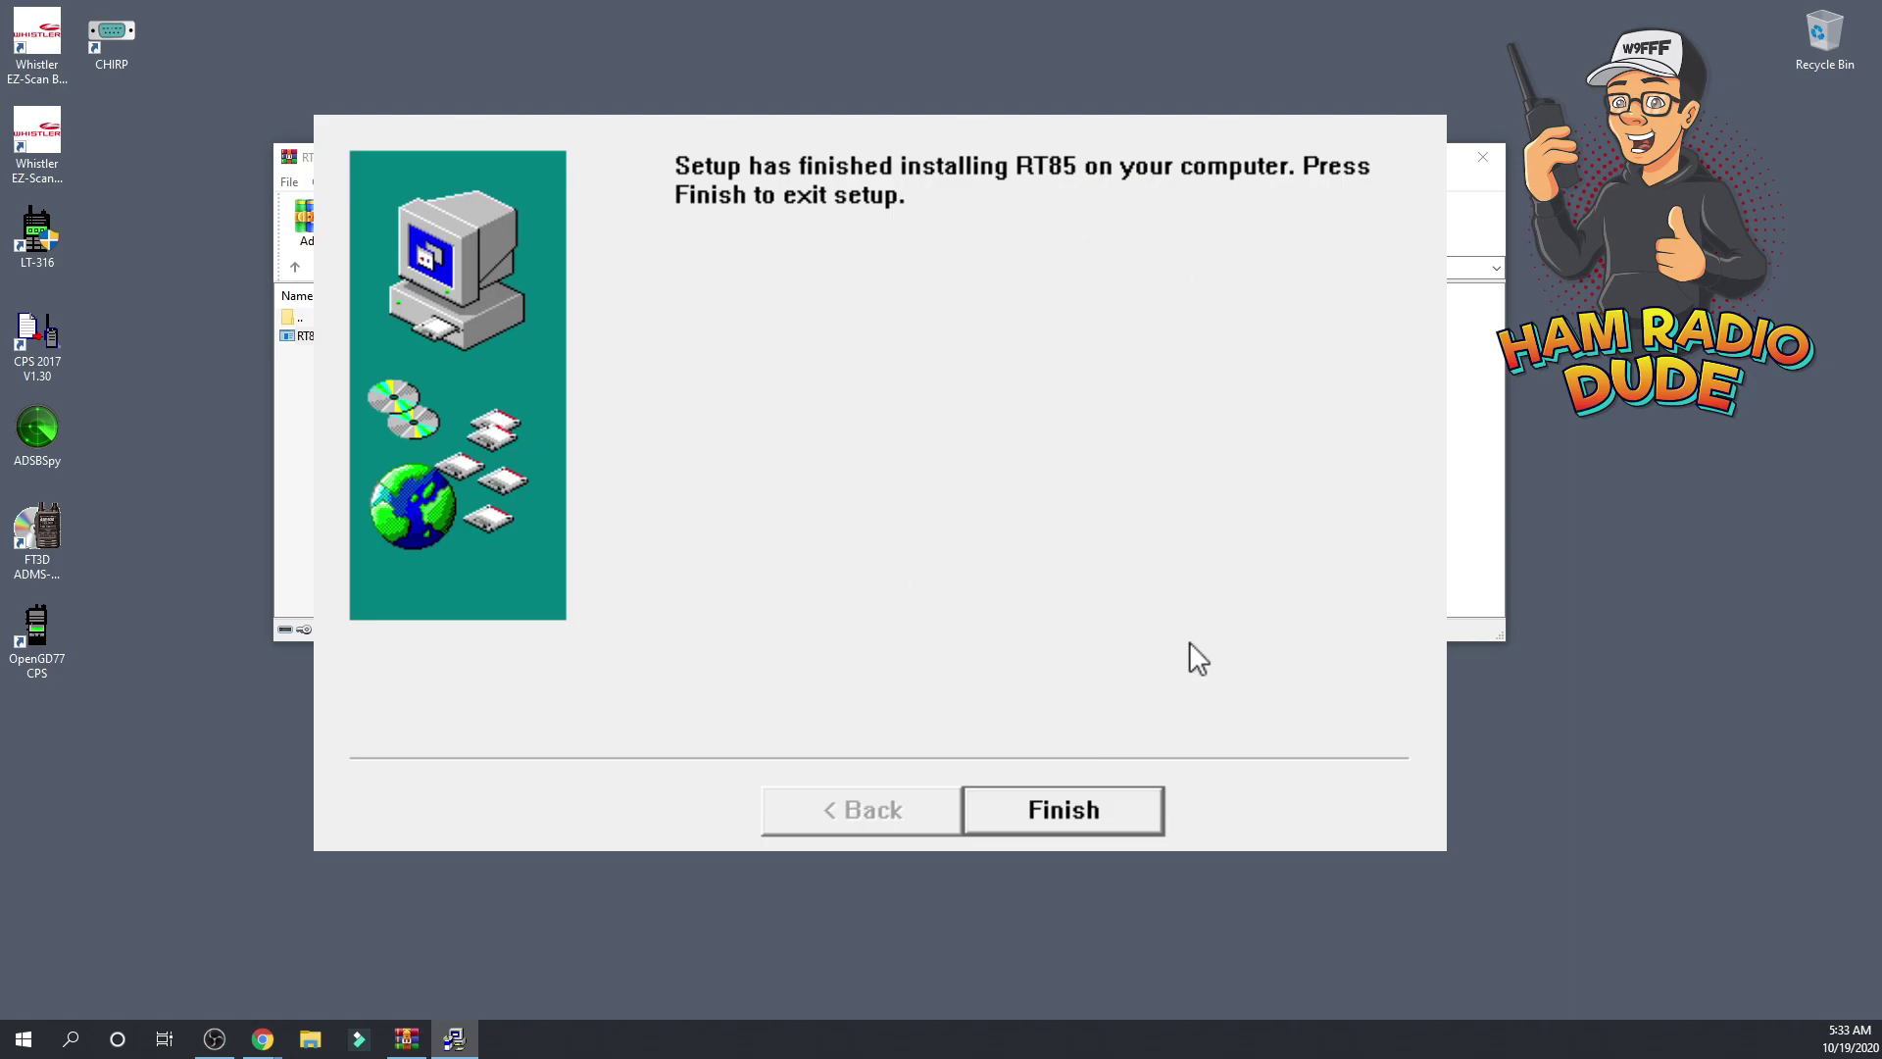
pyautogui.click(1064, 810)
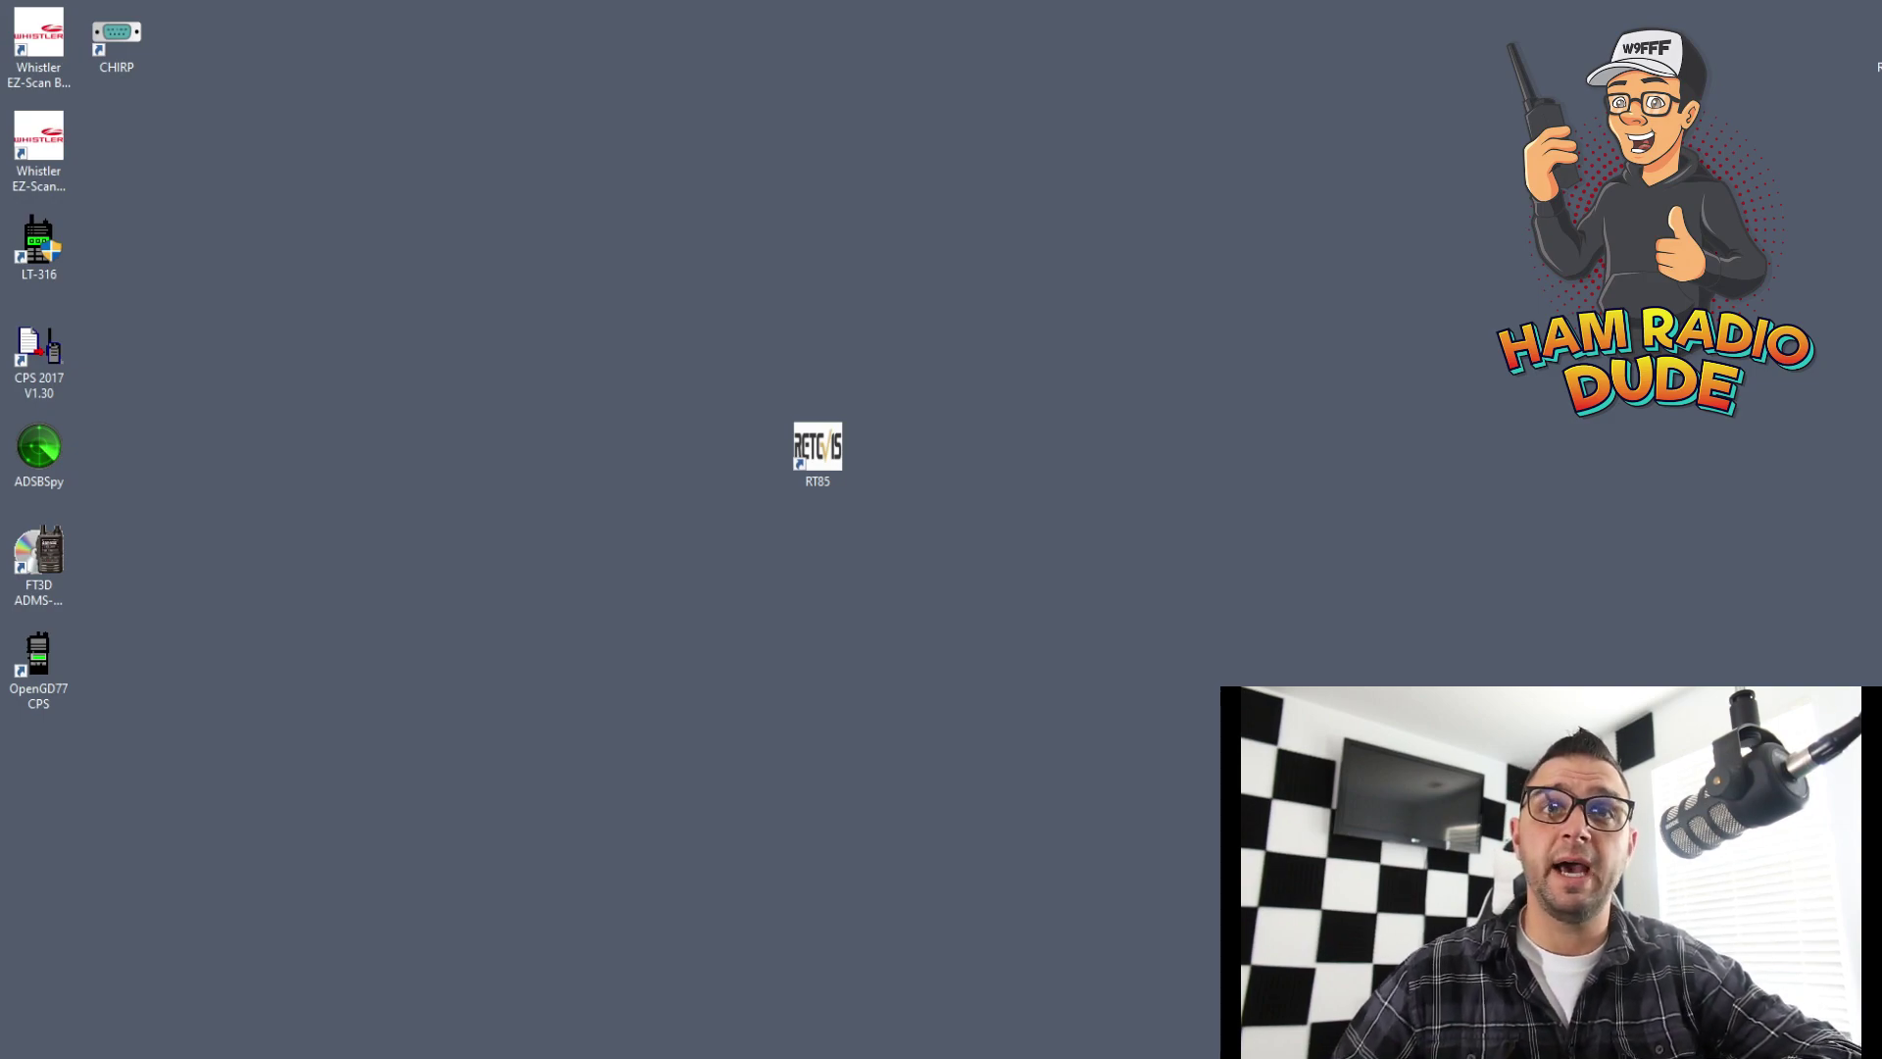
pyautogui.click(816, 451)
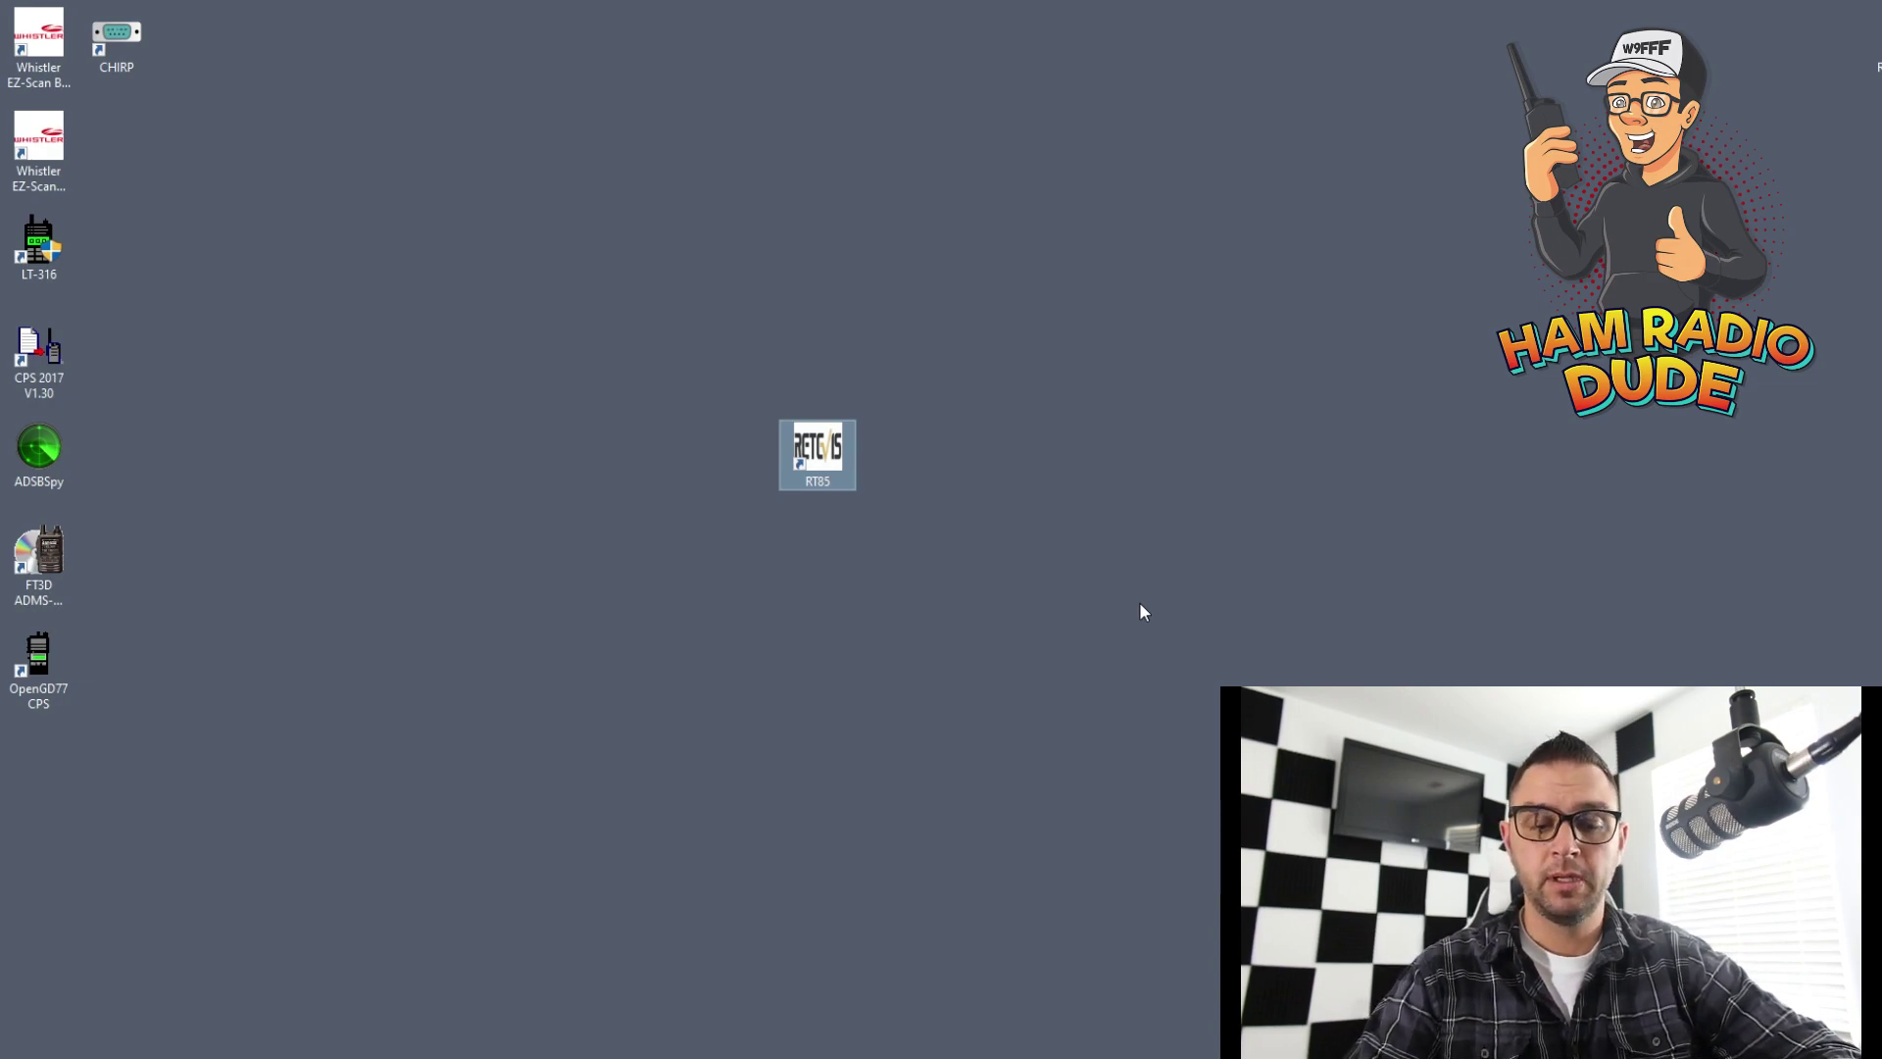
pyautogui.click(1197, 735)
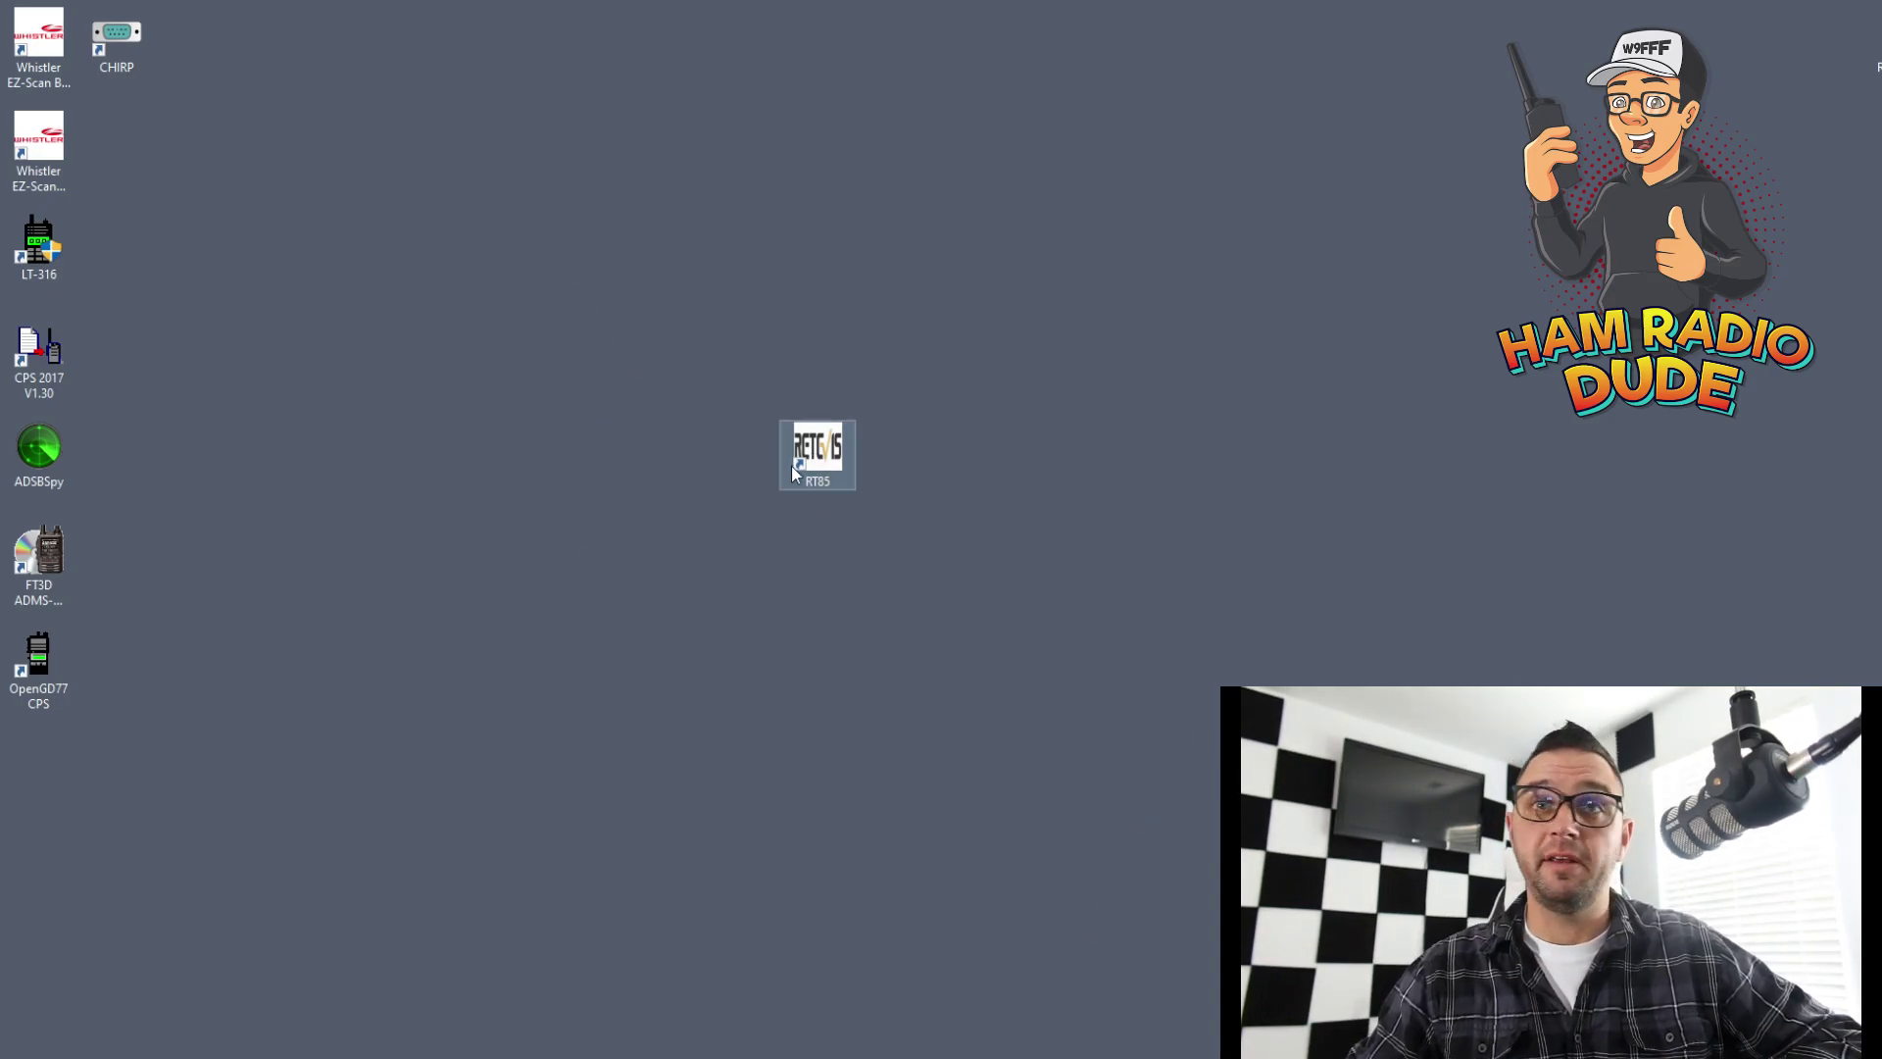
# Launch RT85 CPS from the desktop icon and open its Setting menu.
pyautogui.doubleClick(826, 451)
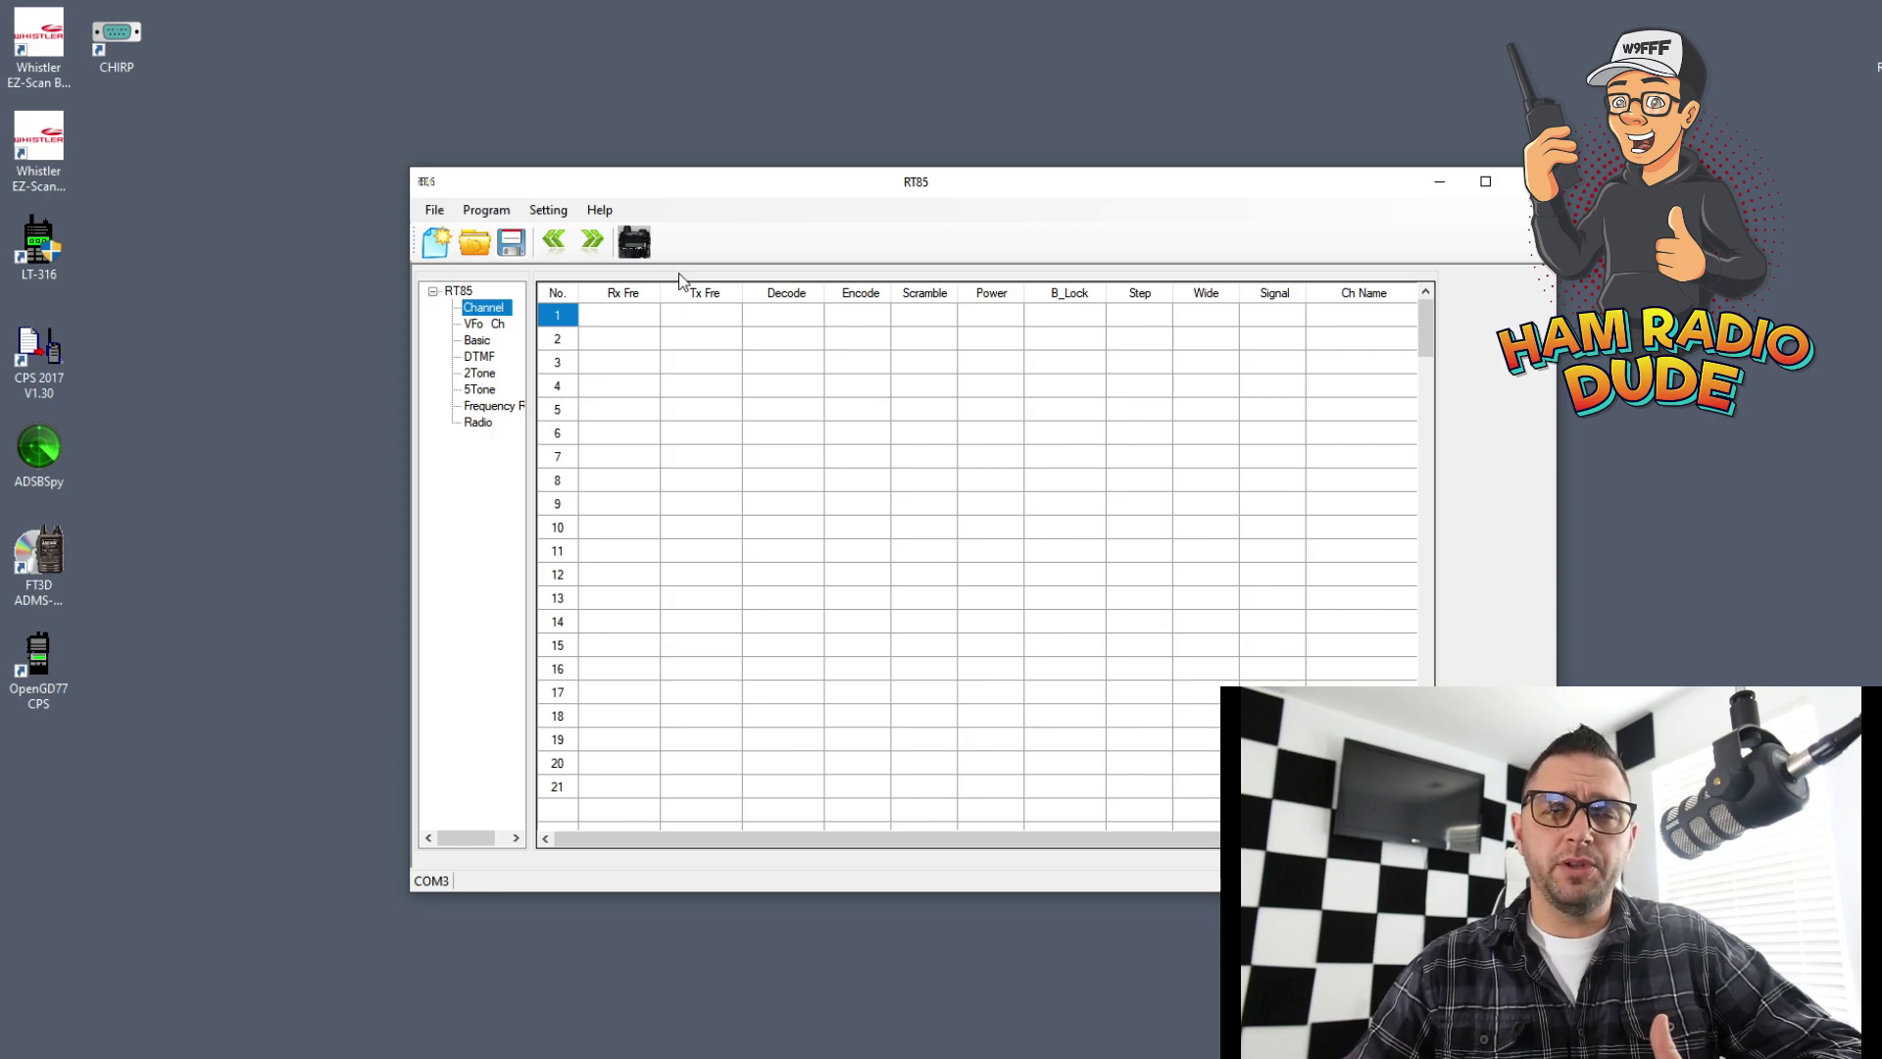
pyautogui.click(549, 209)
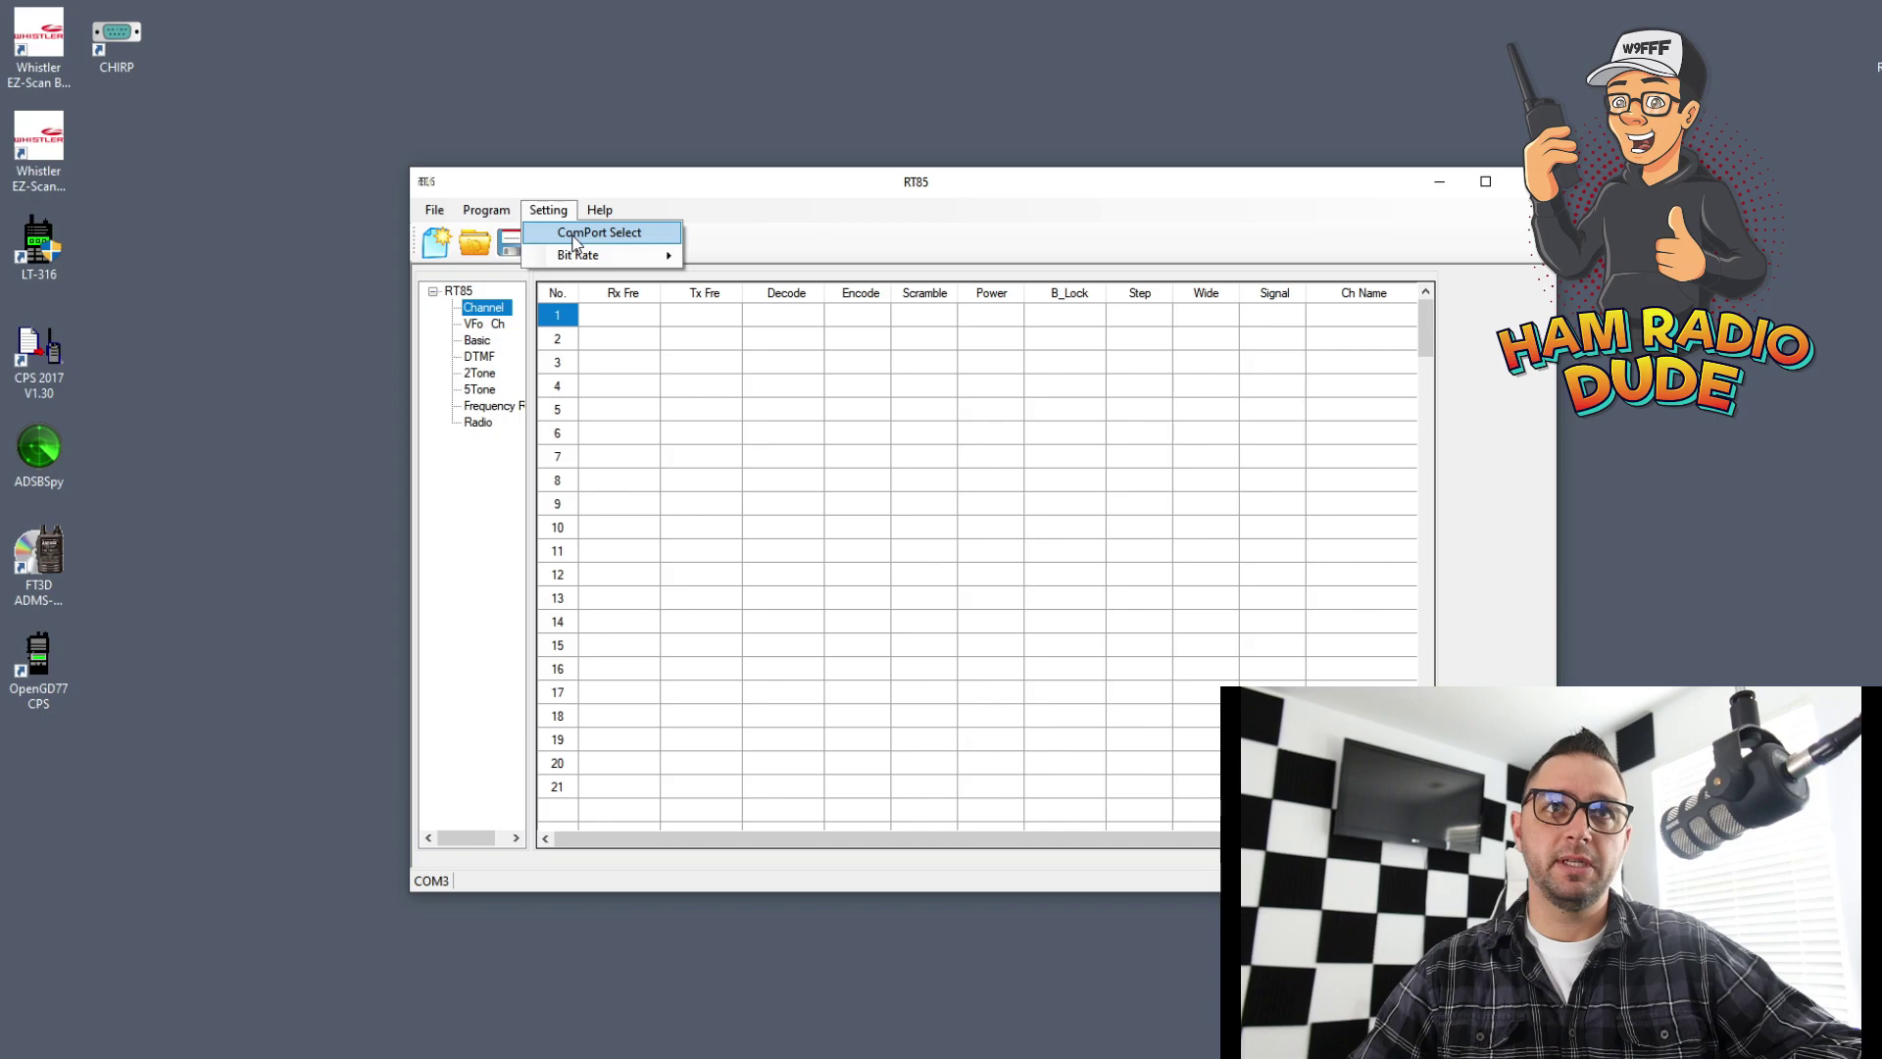
# In Device Manager, locate the Prolific USB-to-Serial Comm Port on COM3 under Ports (COM & LPT).
pyautogui.click(580, 235)
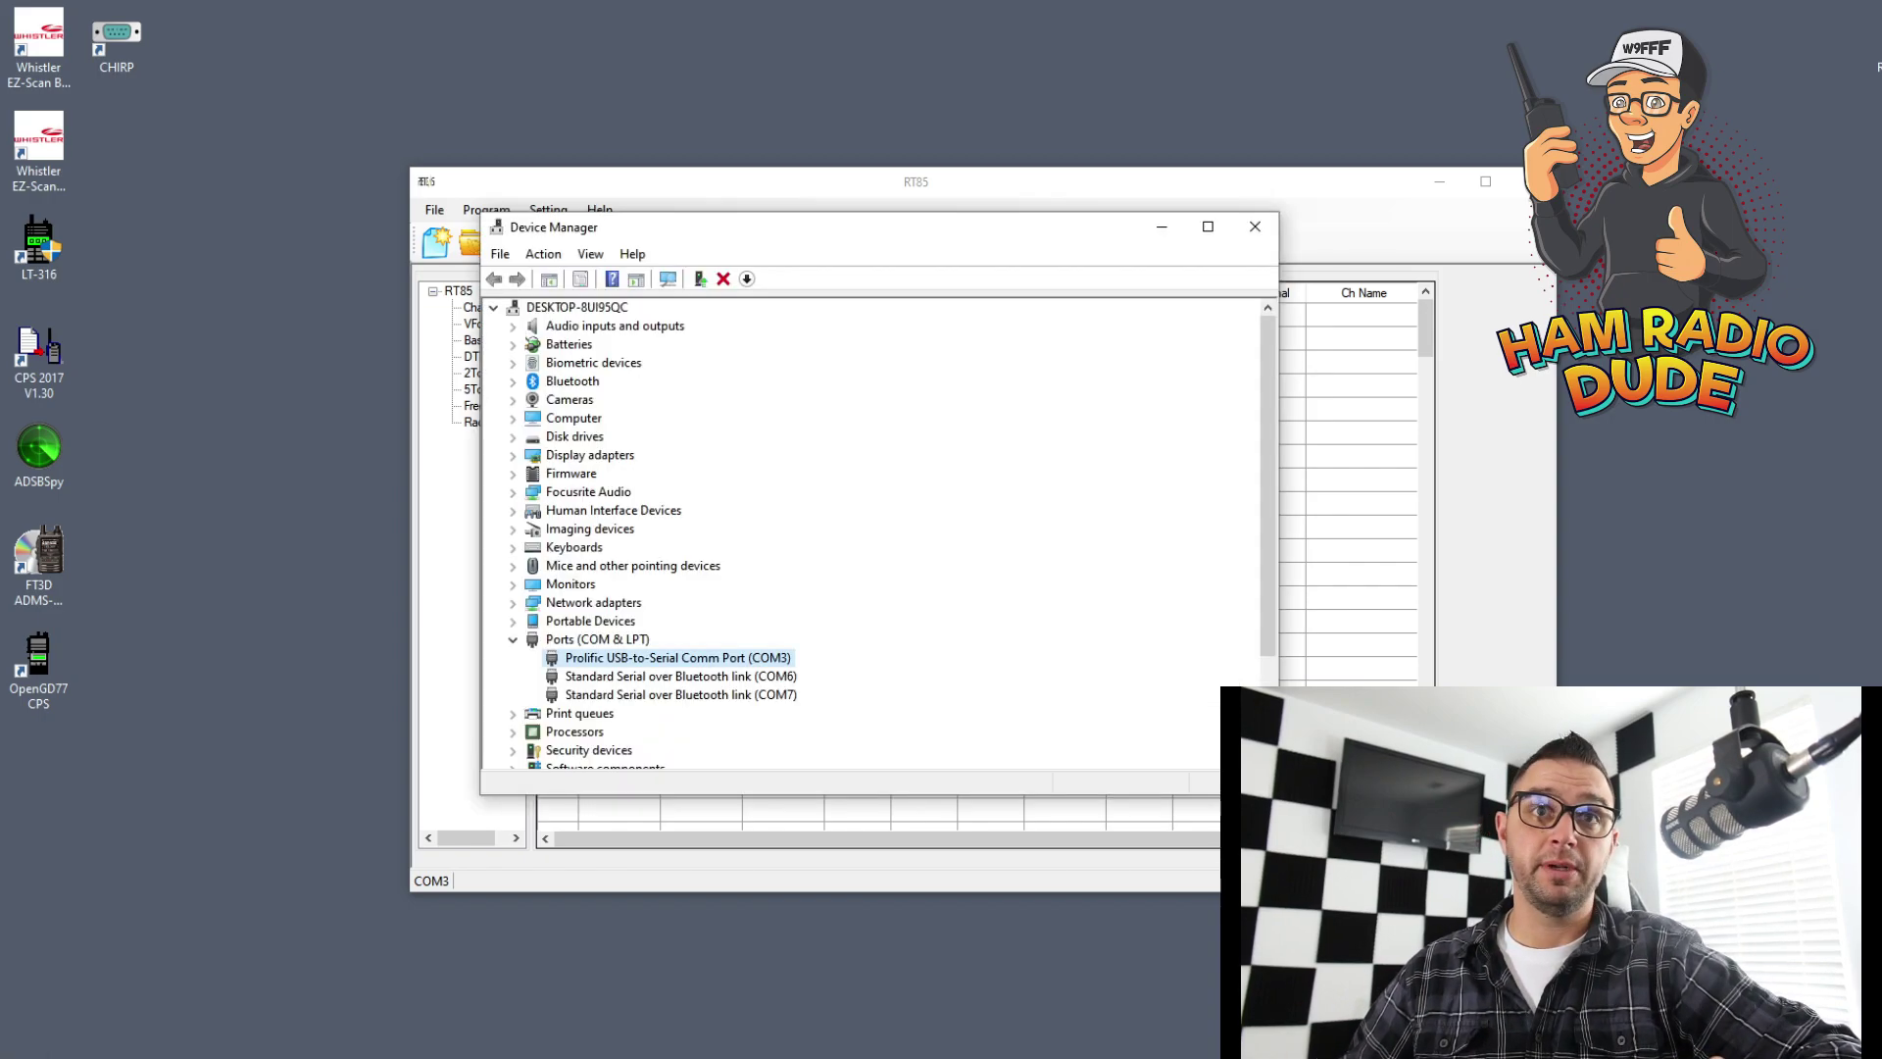
pyautogui.click(512, 639)
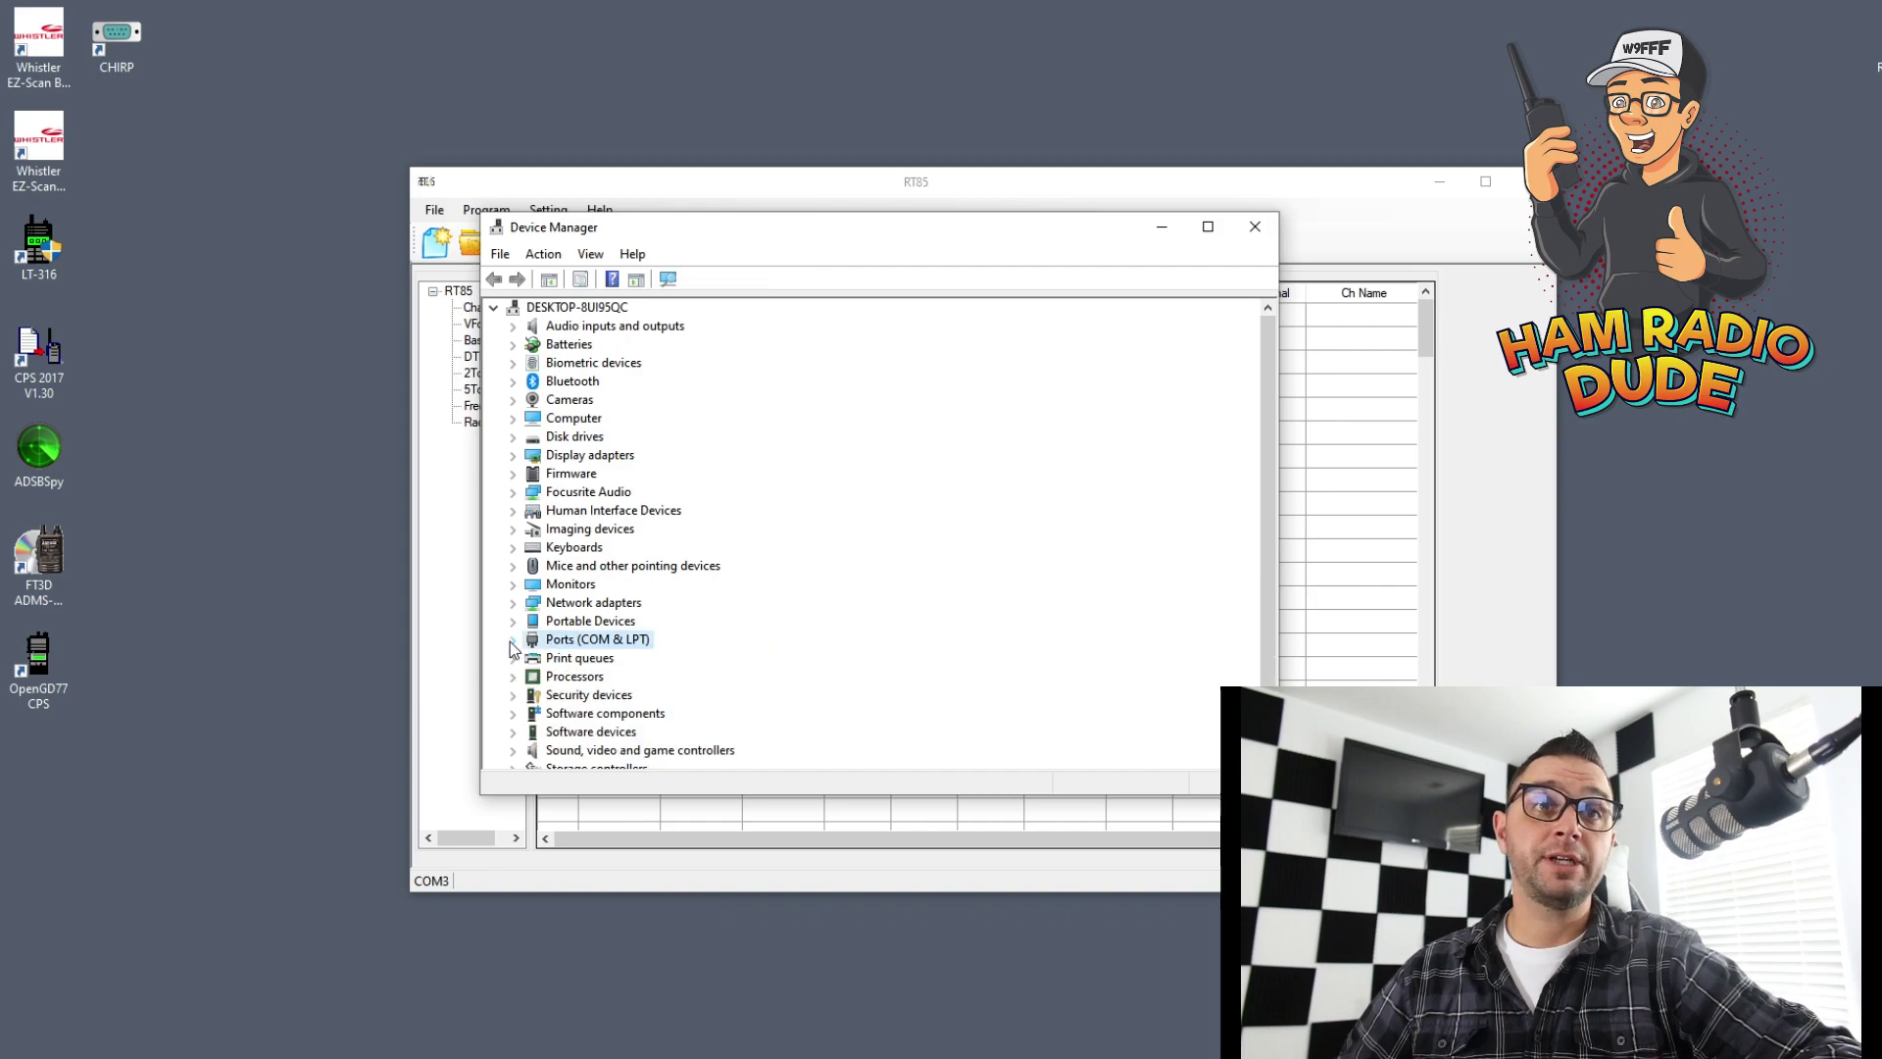
pyautogui.click(563, 309)
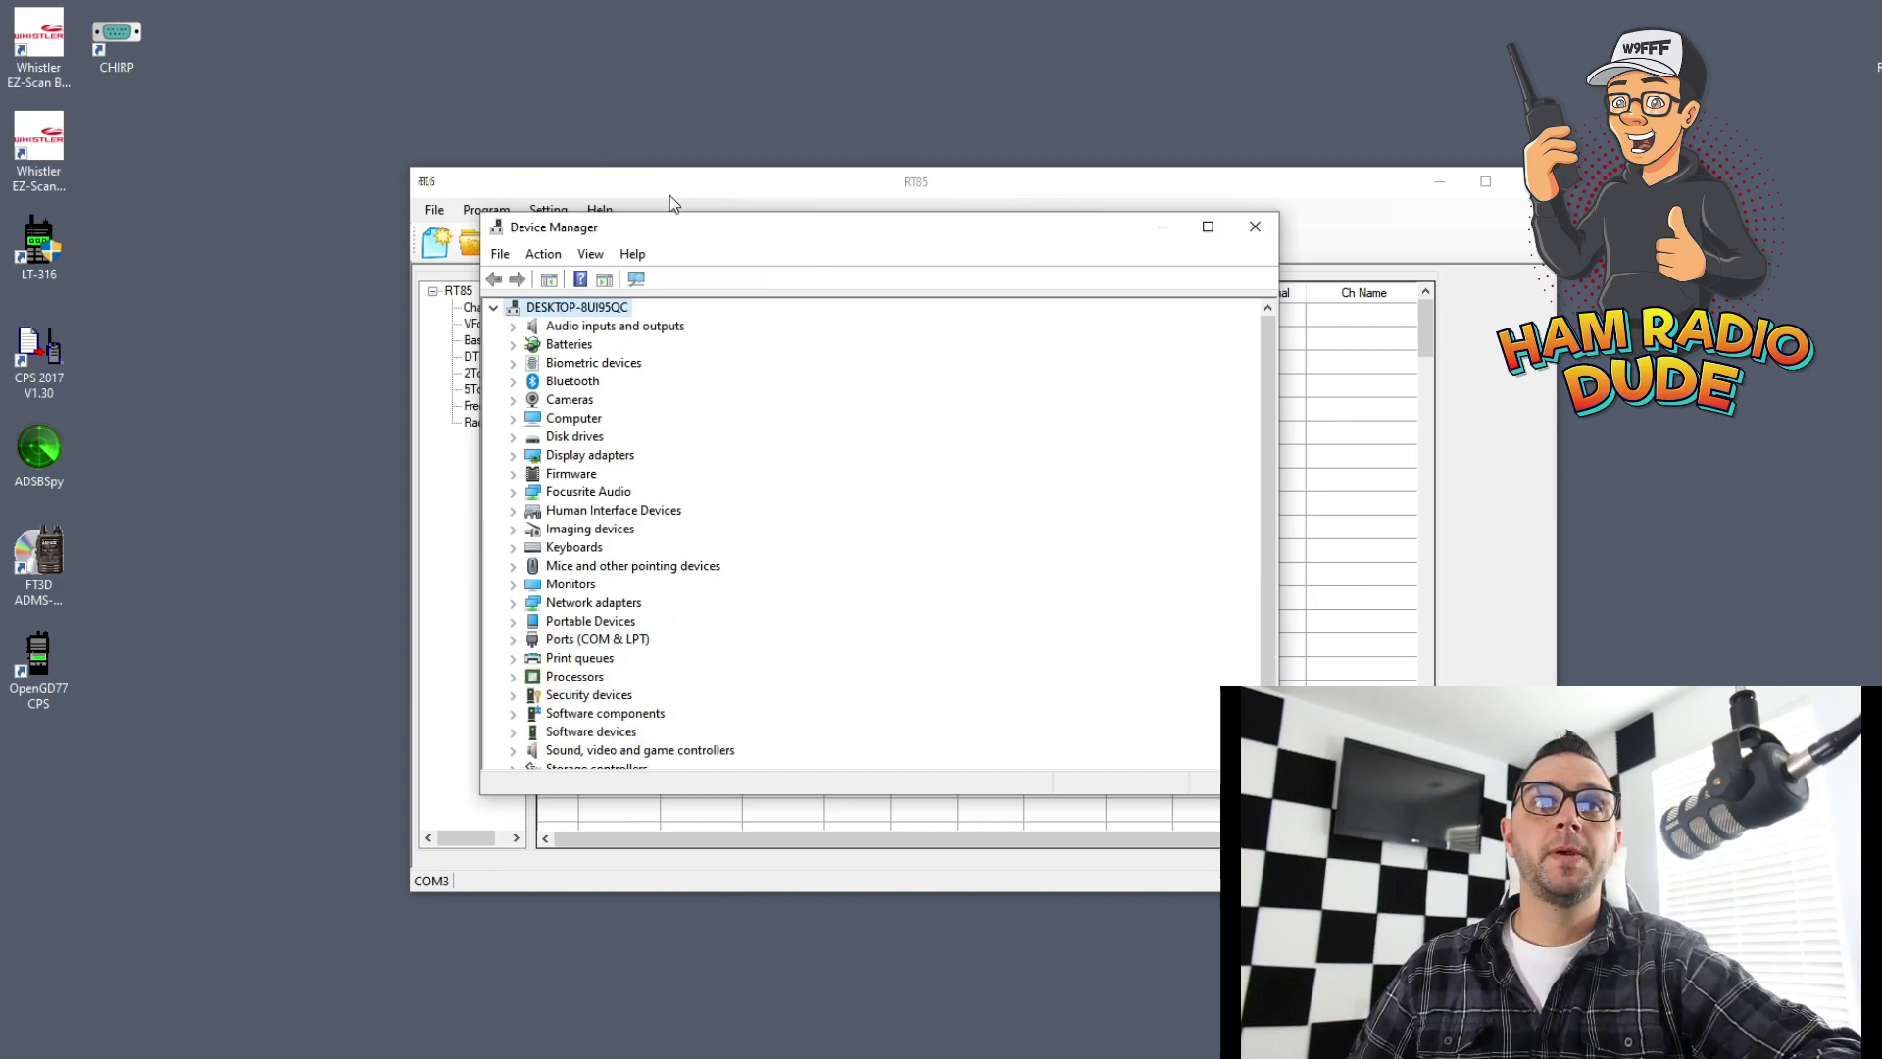
pyautogui.moveTo(674, 221); pyautogui.dragTo(655, 198)
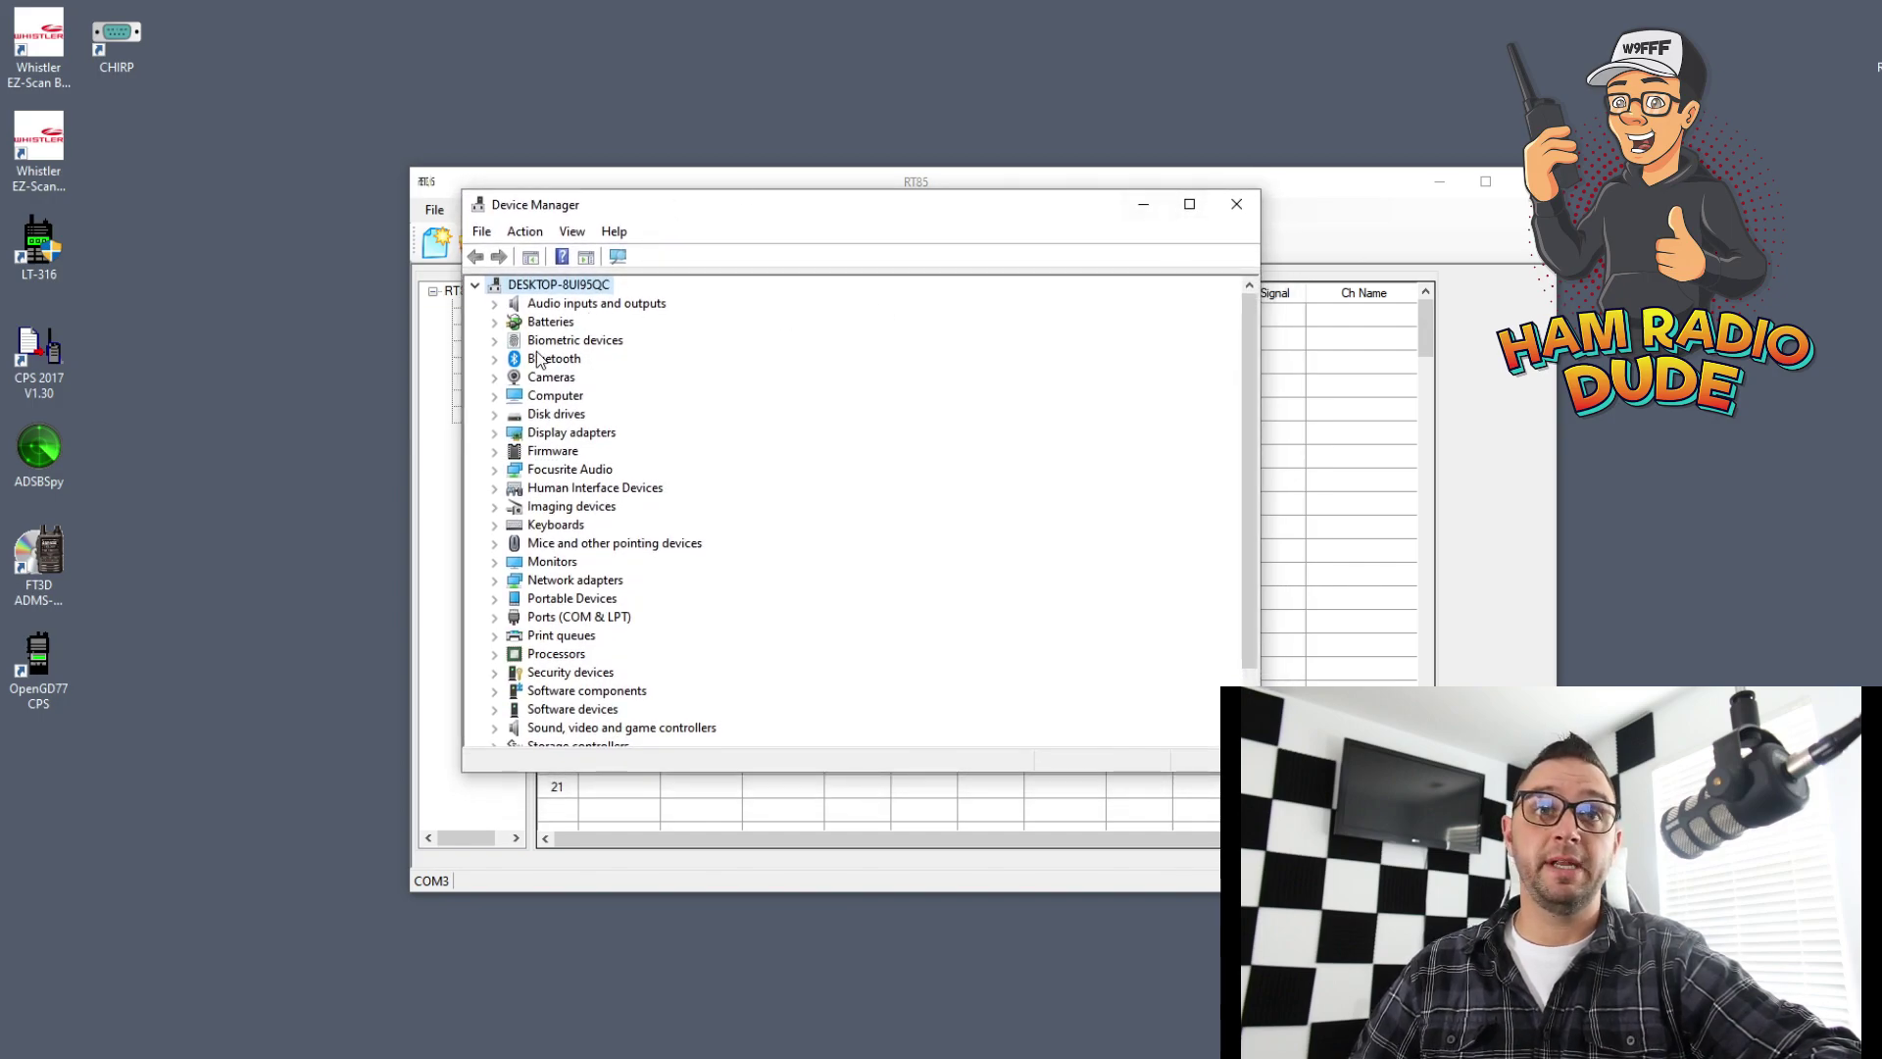
pyautogui.click(495, 617)
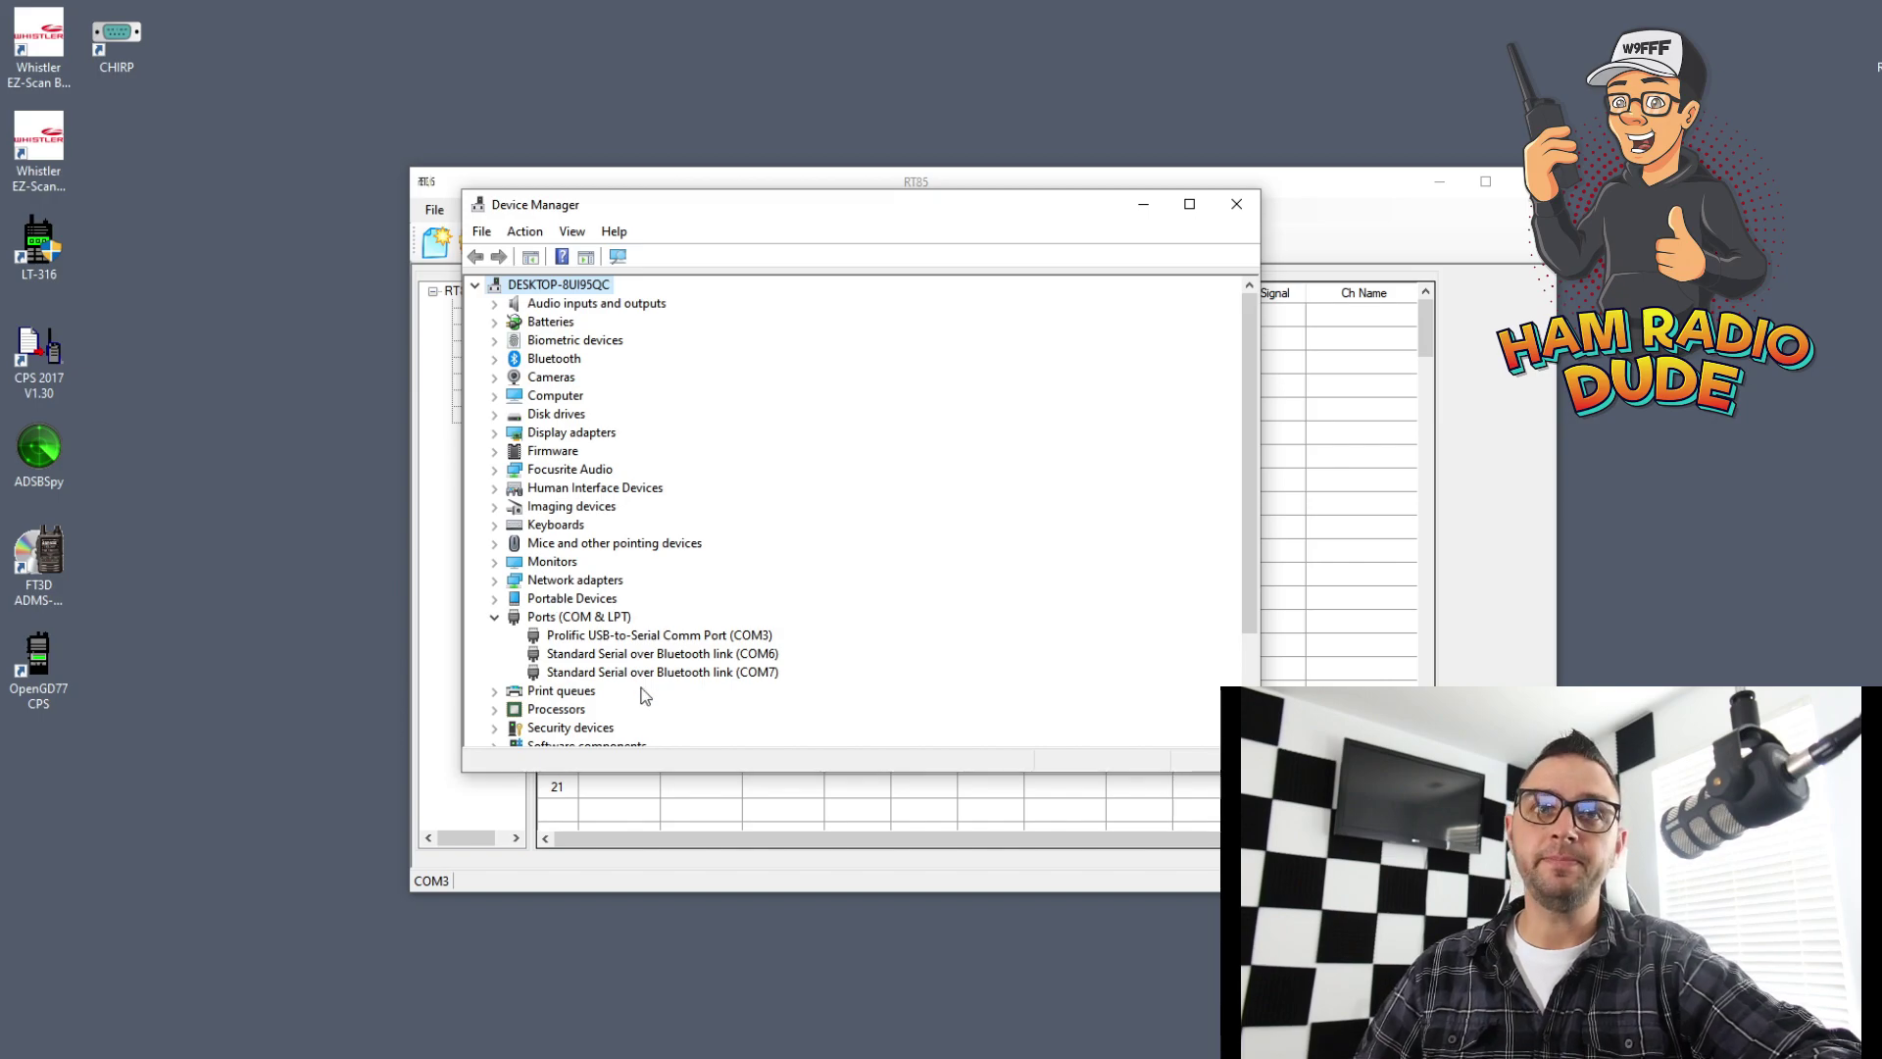
pyautogui.click(569, 637)
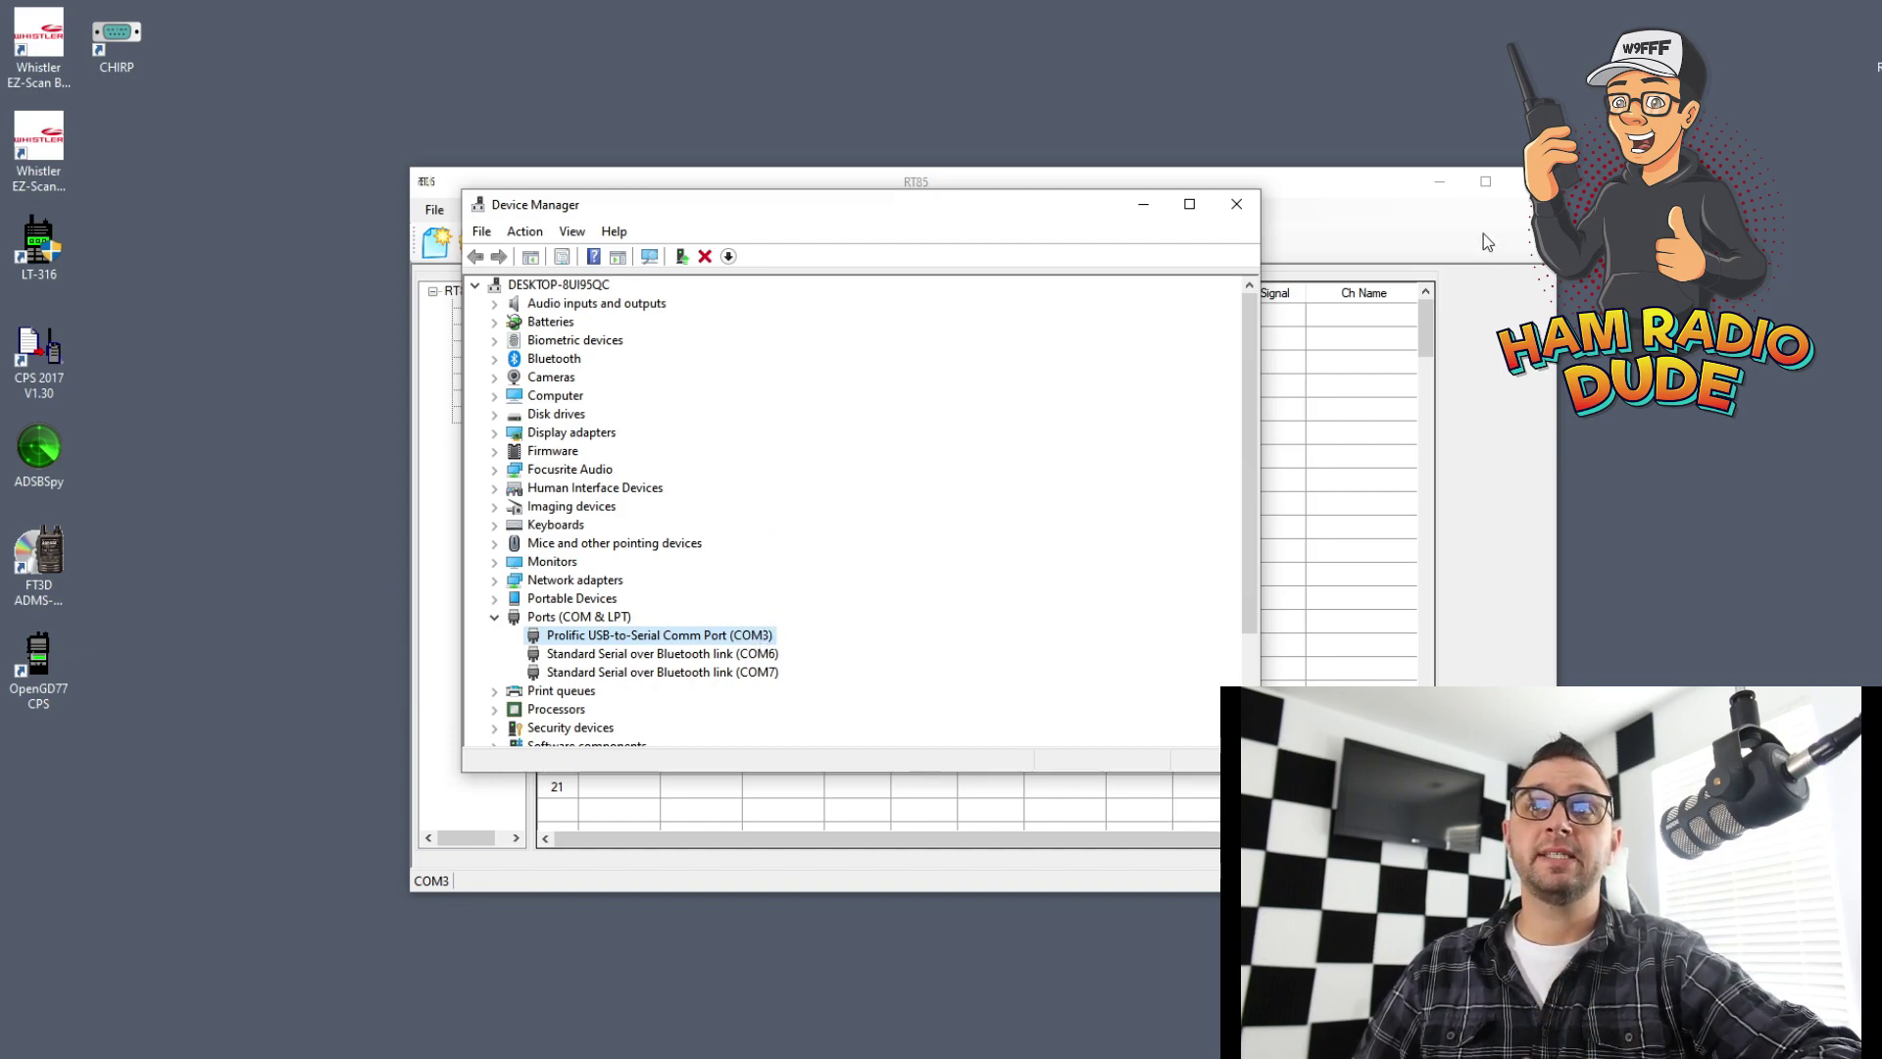
# Select COM3 in Comm Select and verify the bit rate is 57600.
pyautogui.click(1374, 207)
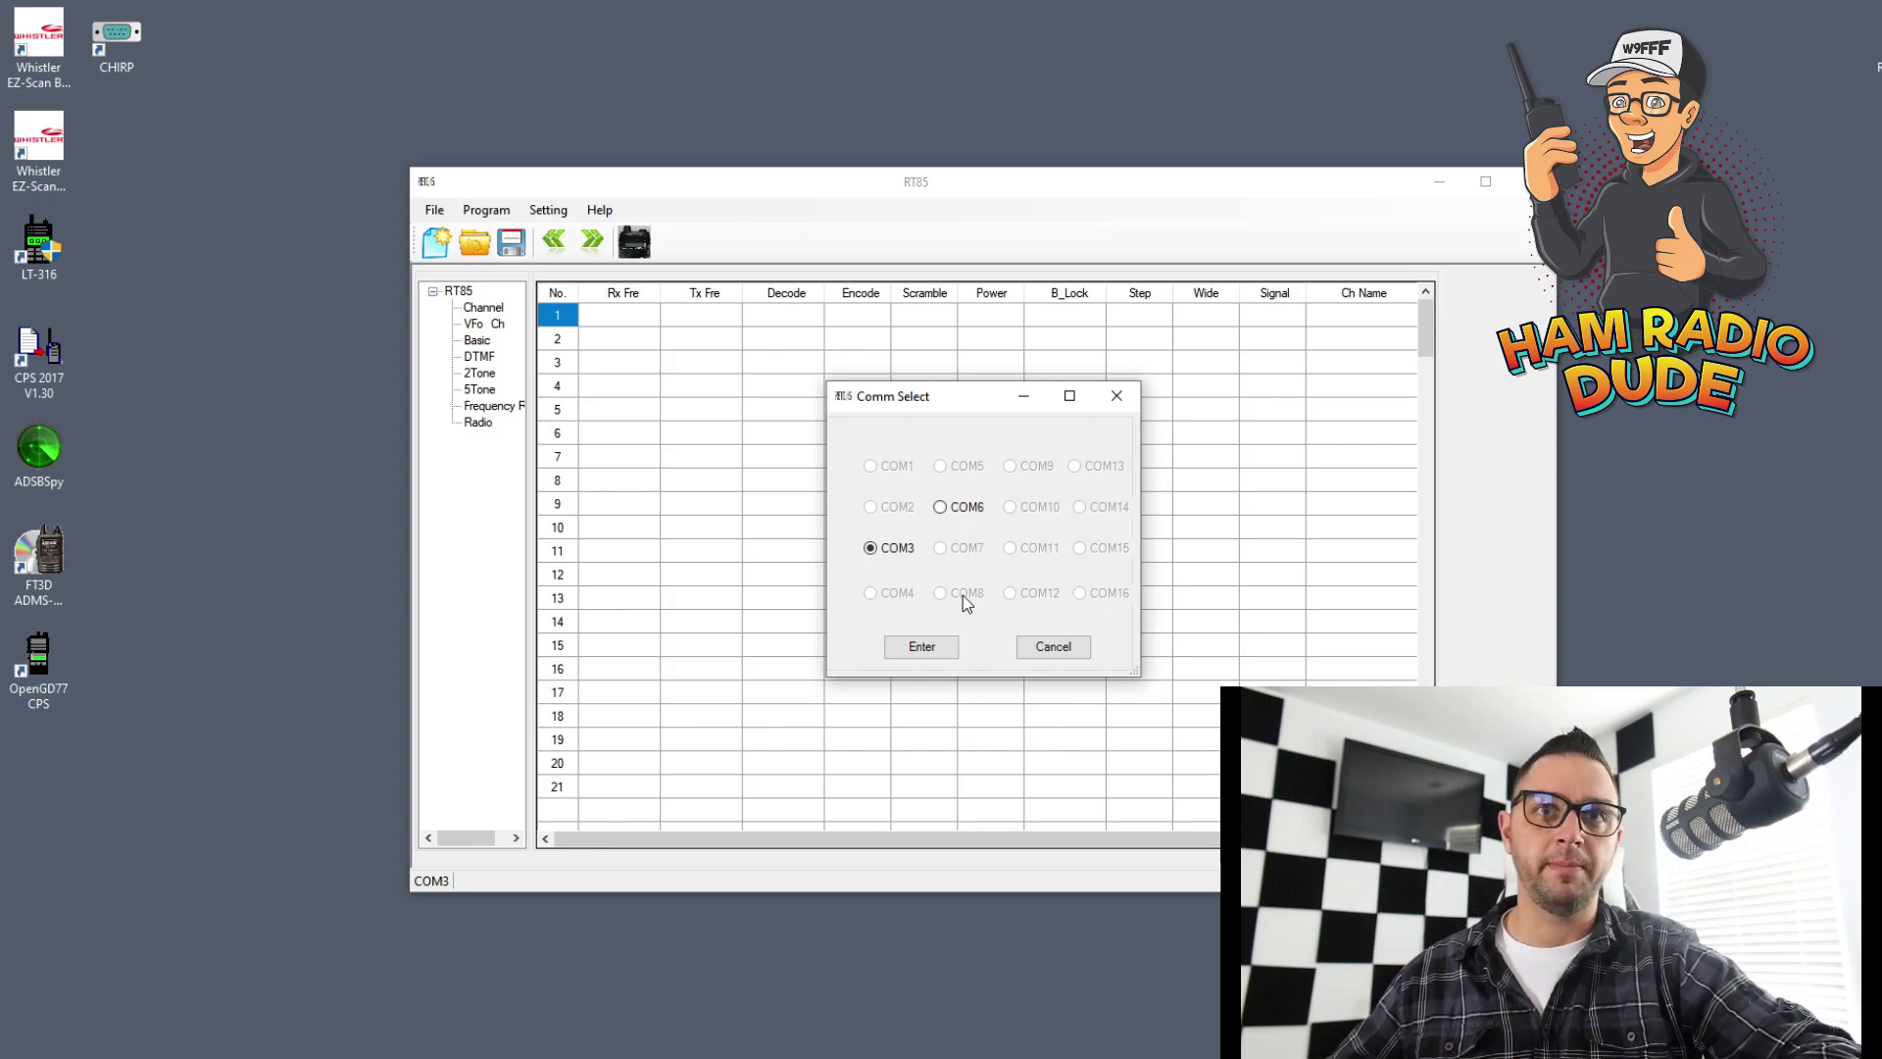
pyautogui.click(889, 555)
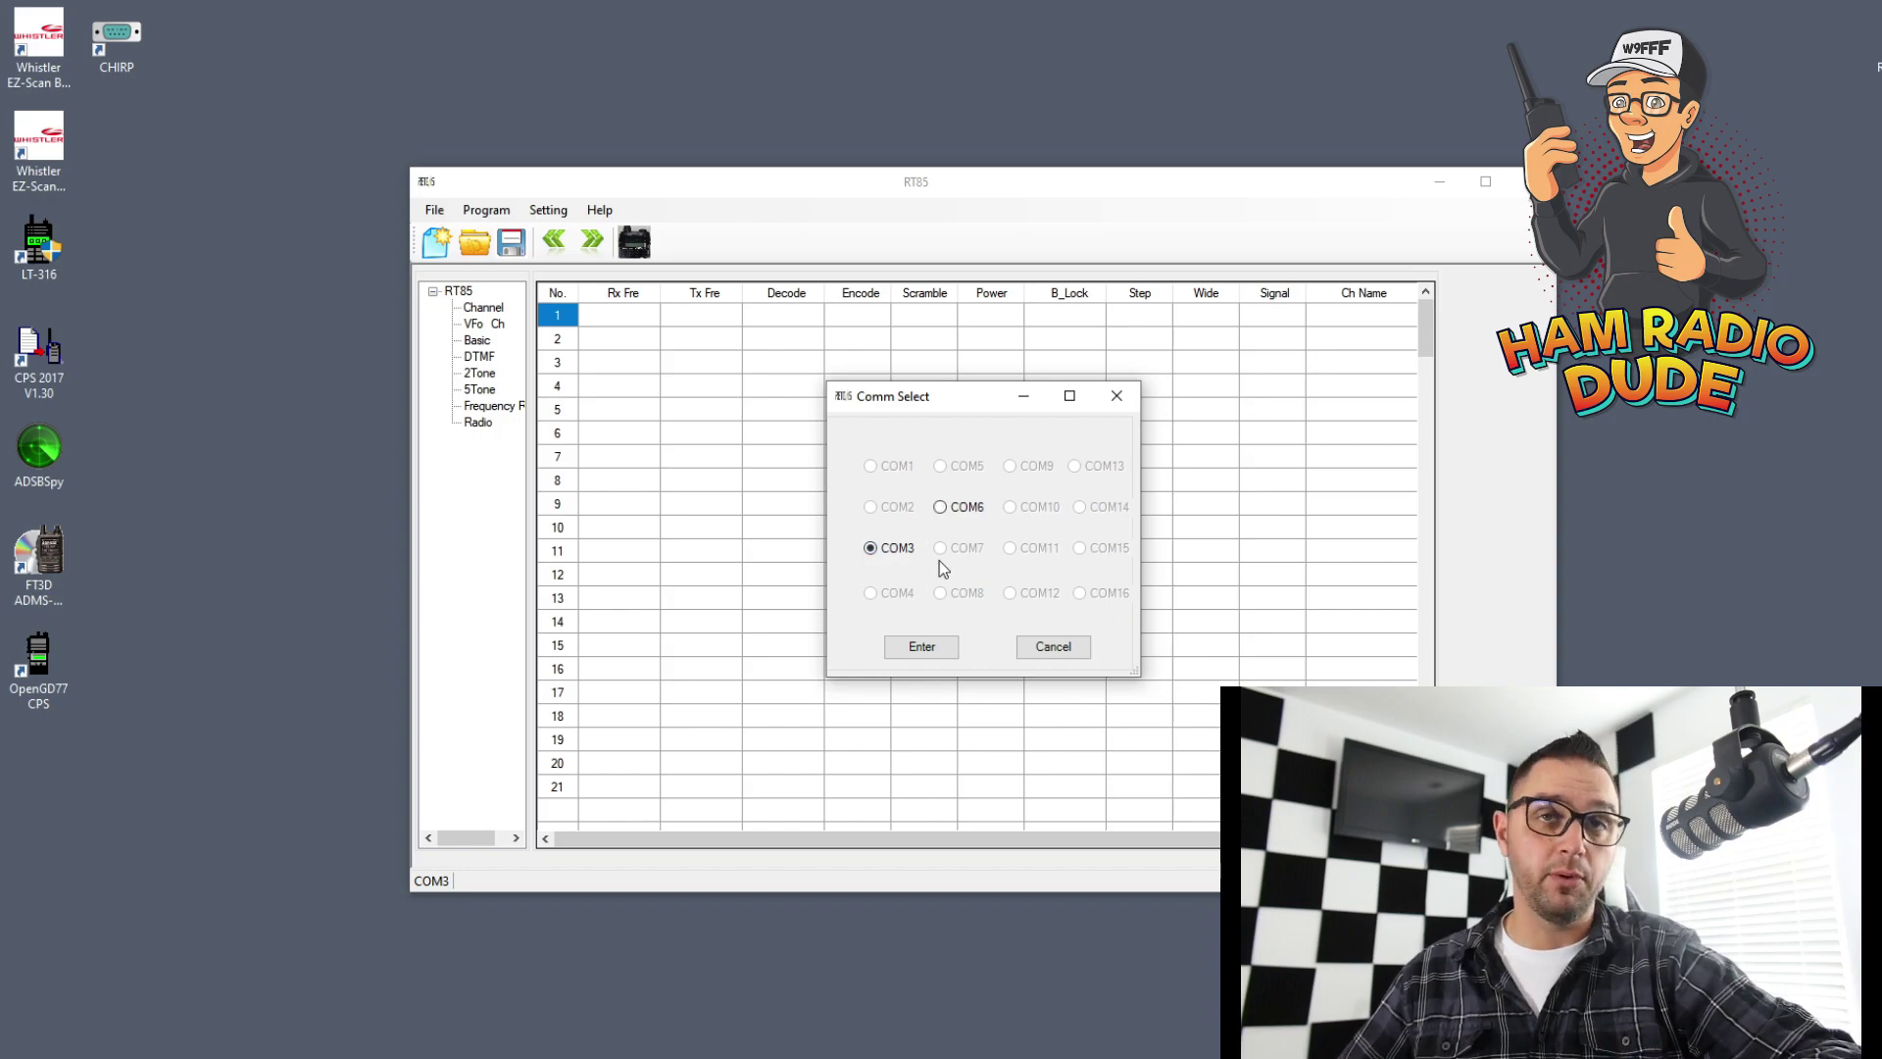
pyautogui.click(933, 643)
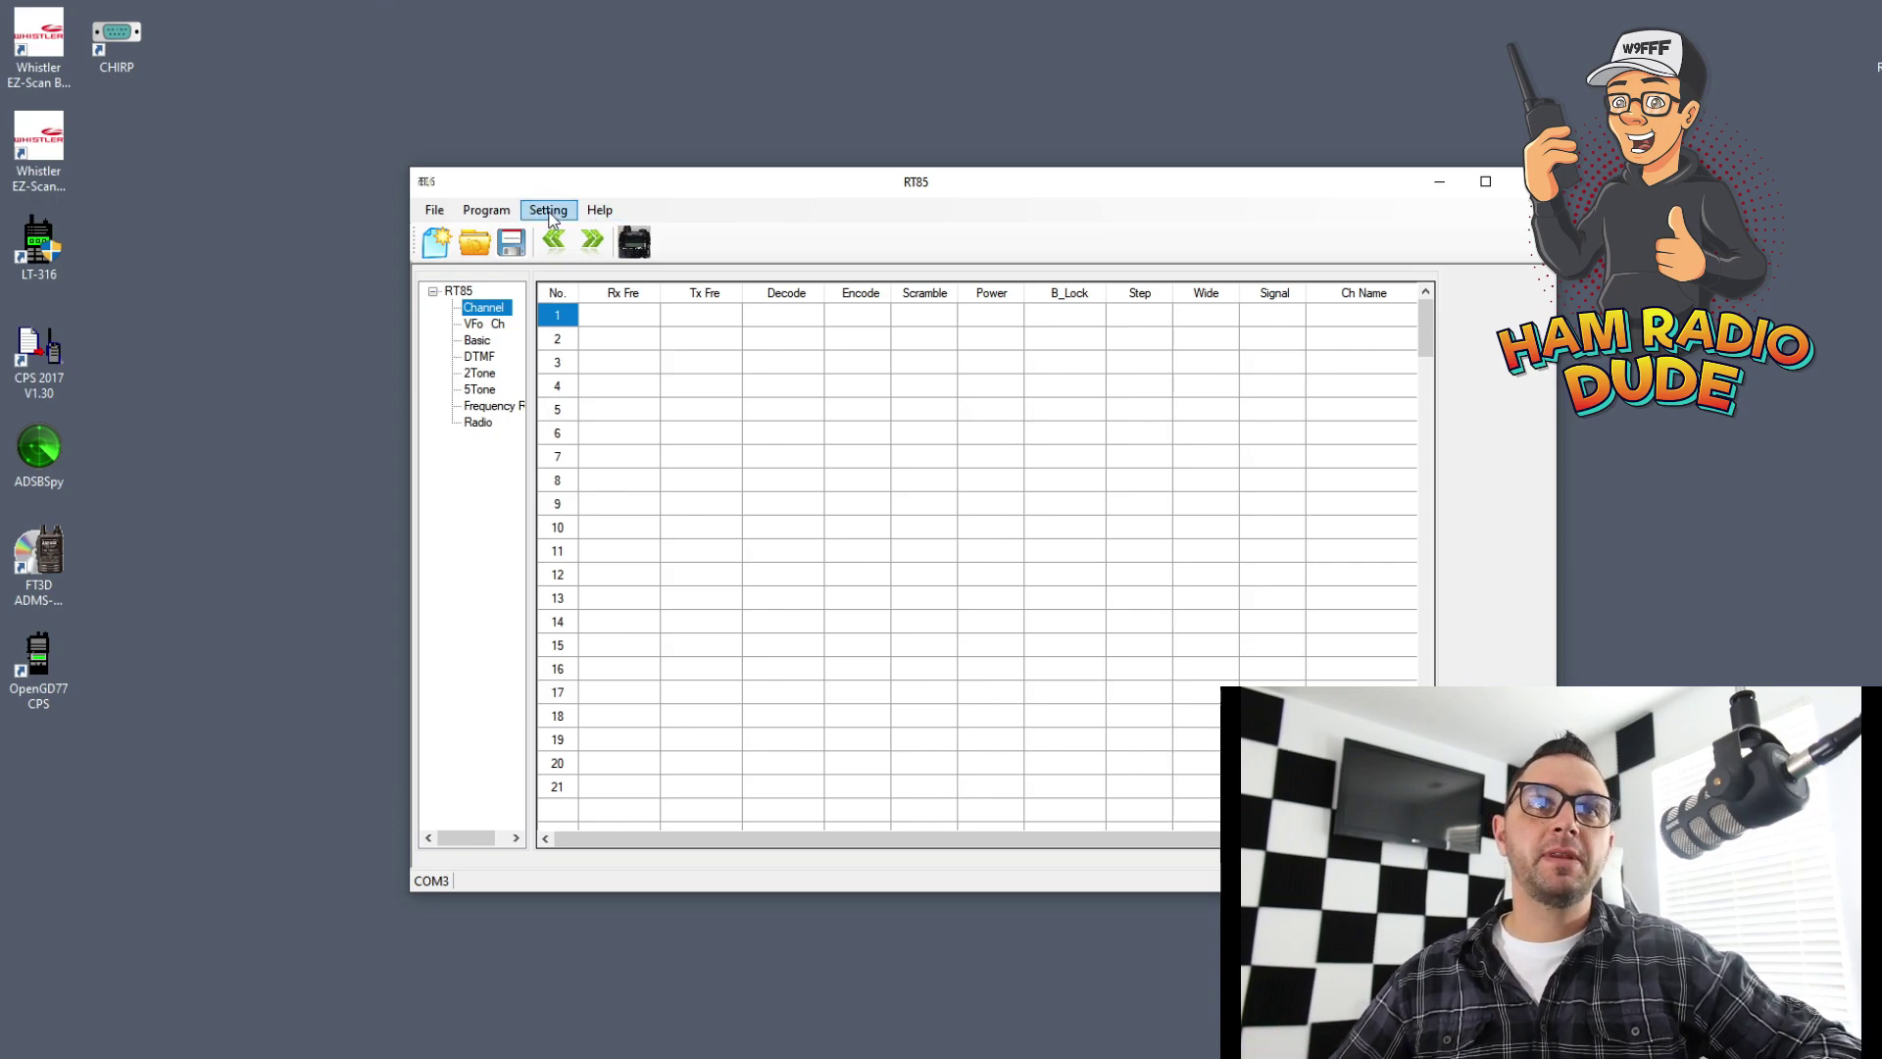
pyautogui.click(548, 210)
pyautogui.moveTo(610, 266)
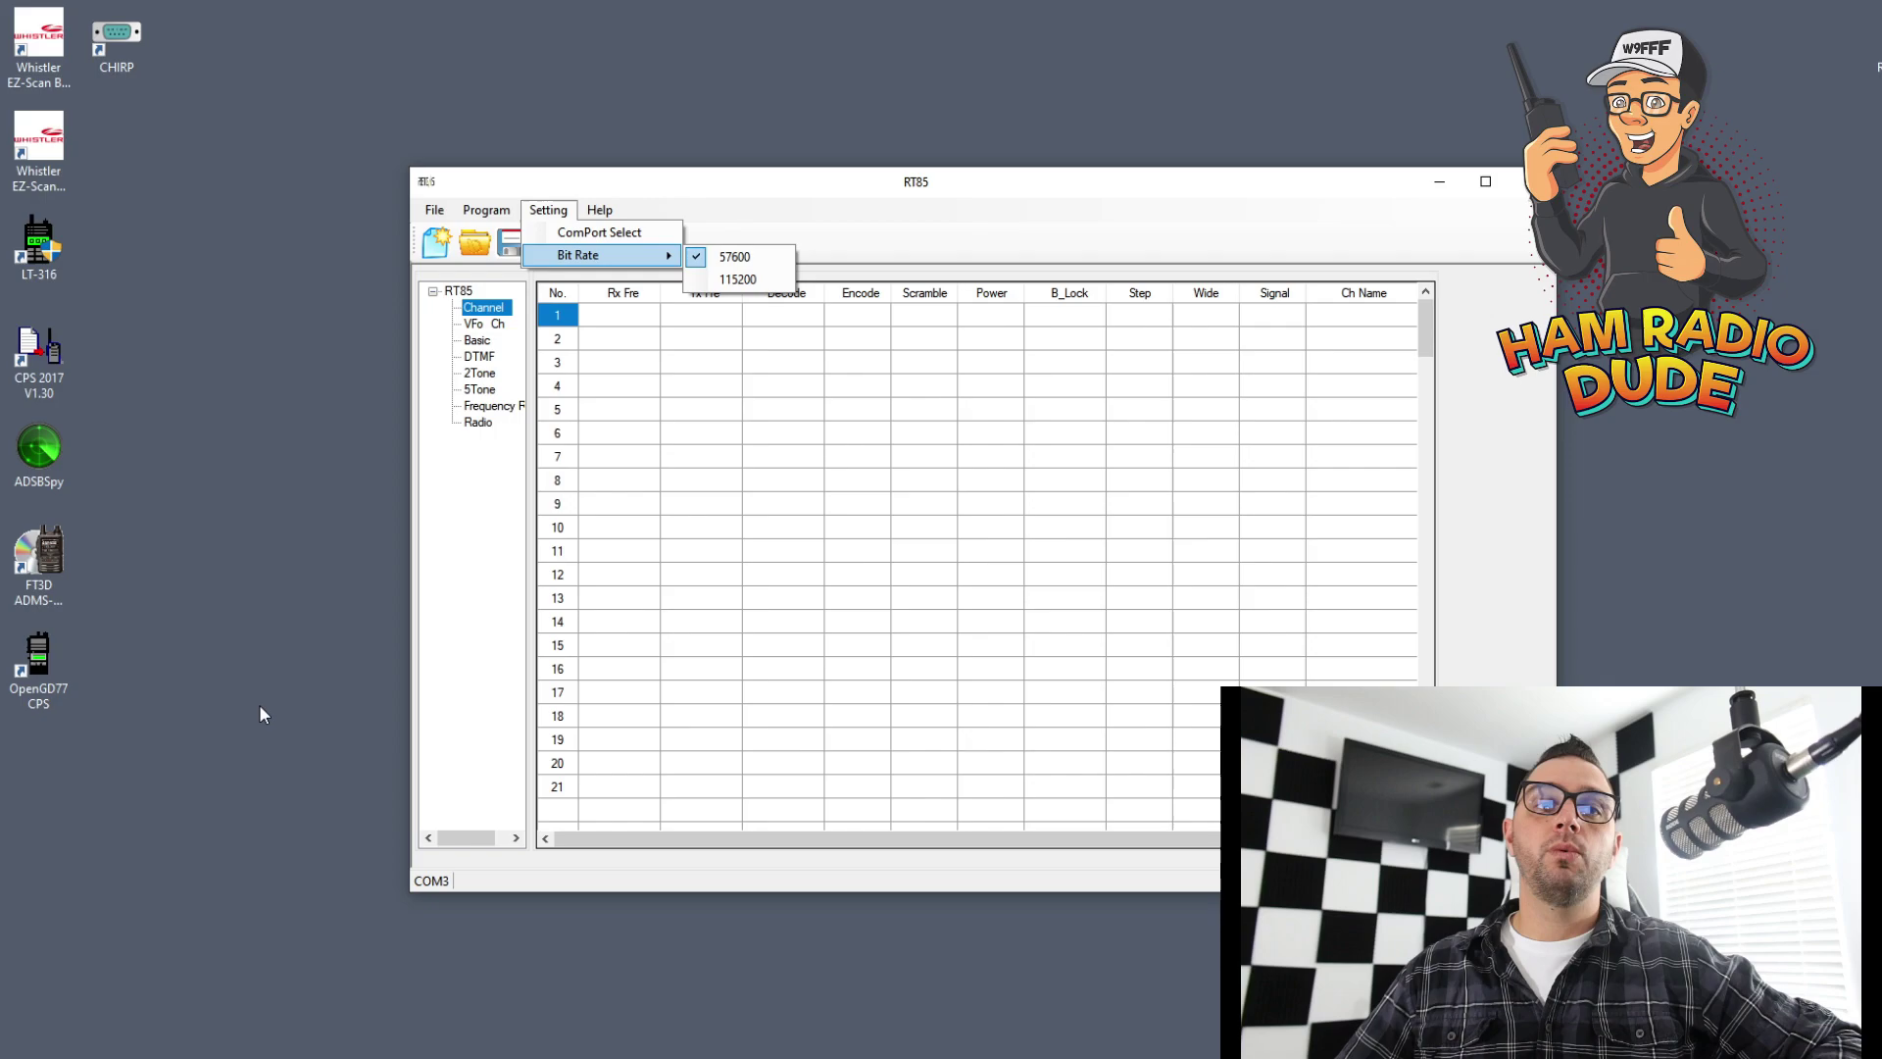
pyautogui.moveTo(510, 214)
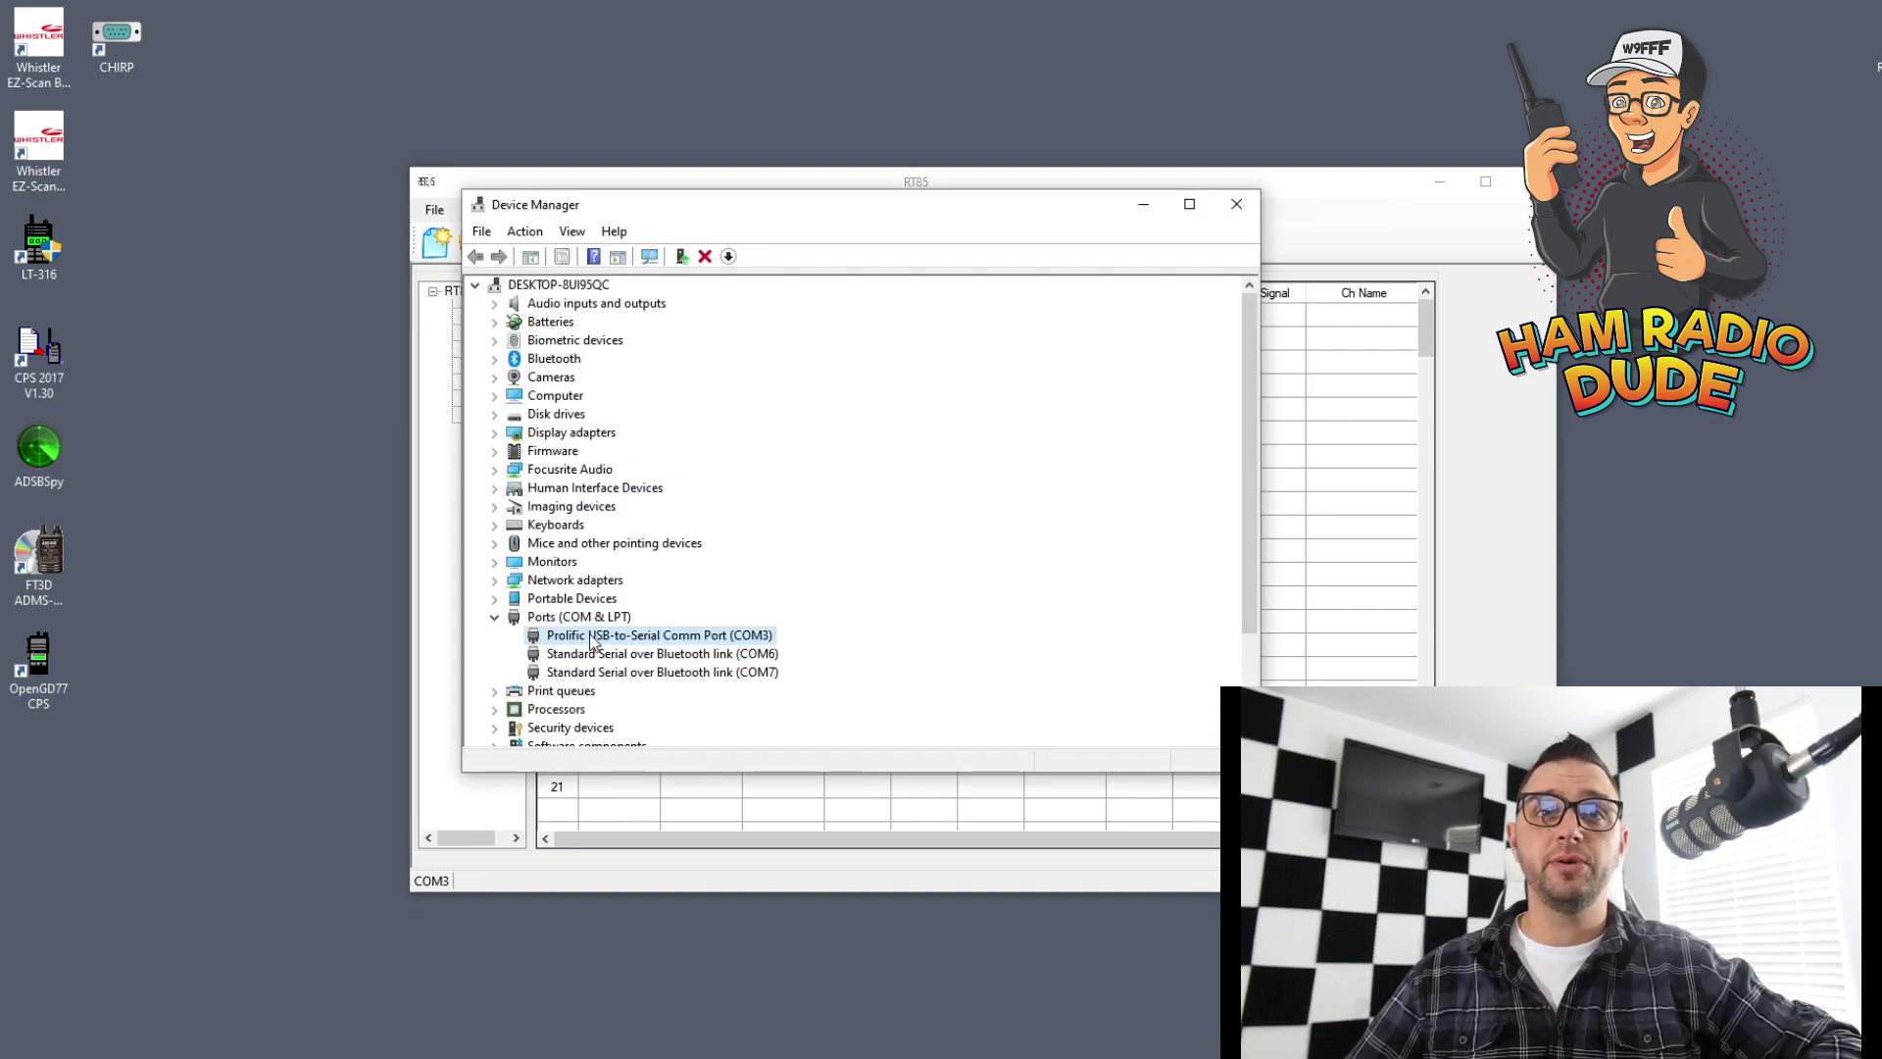
pyautogui.doubleClick(593, 637)
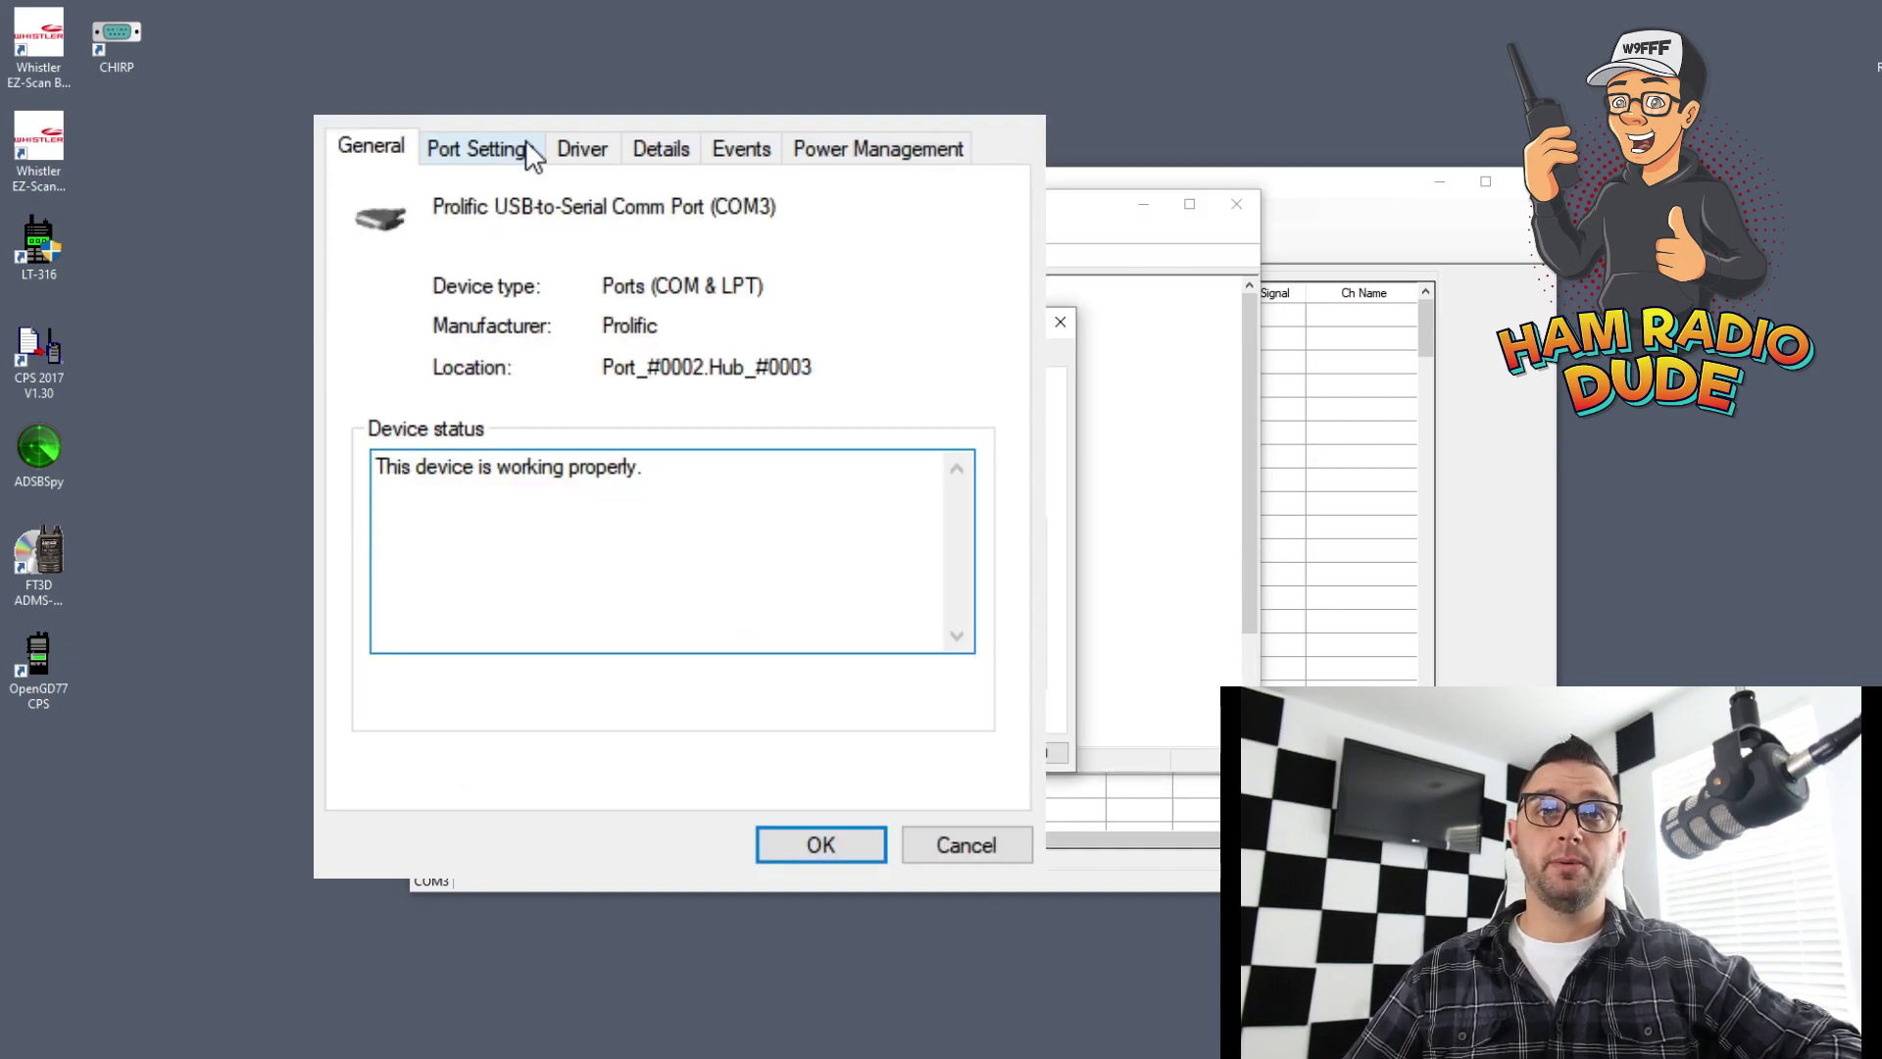
pyautogui.click(525, 147)
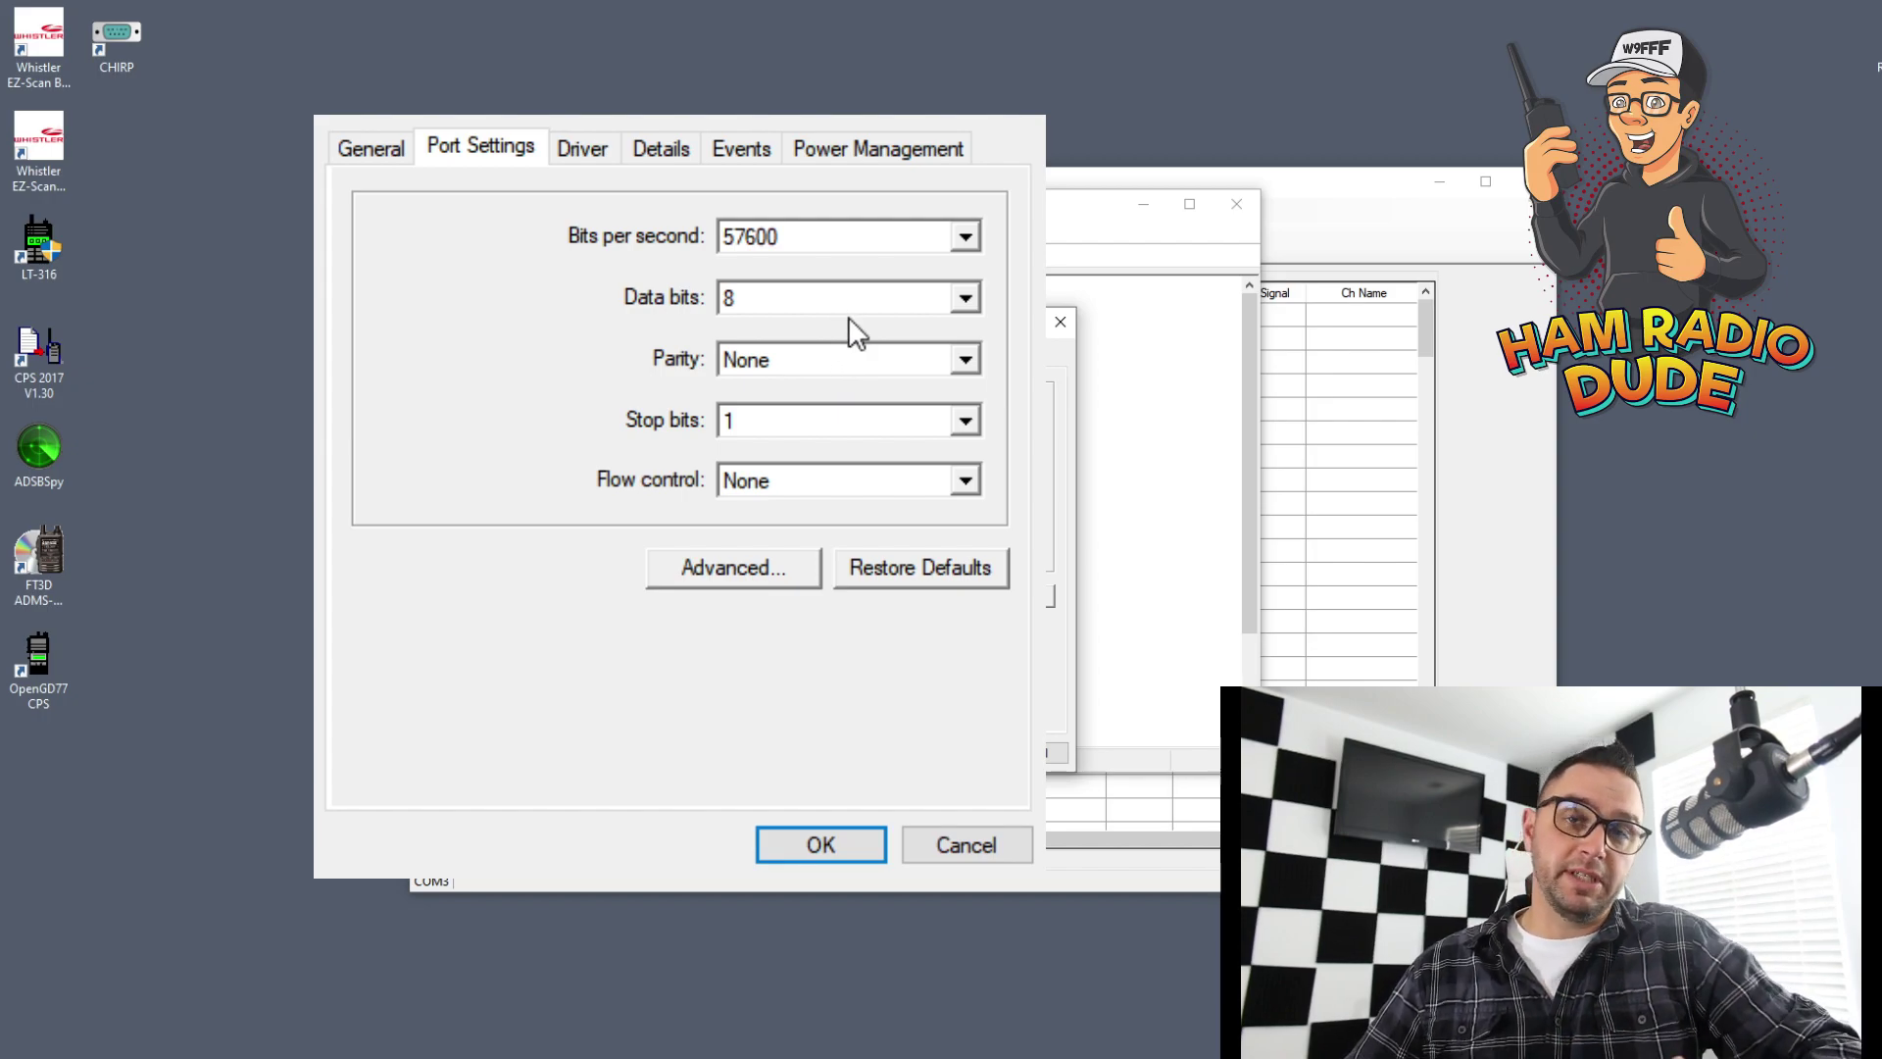
pyautogui.press('Tab')
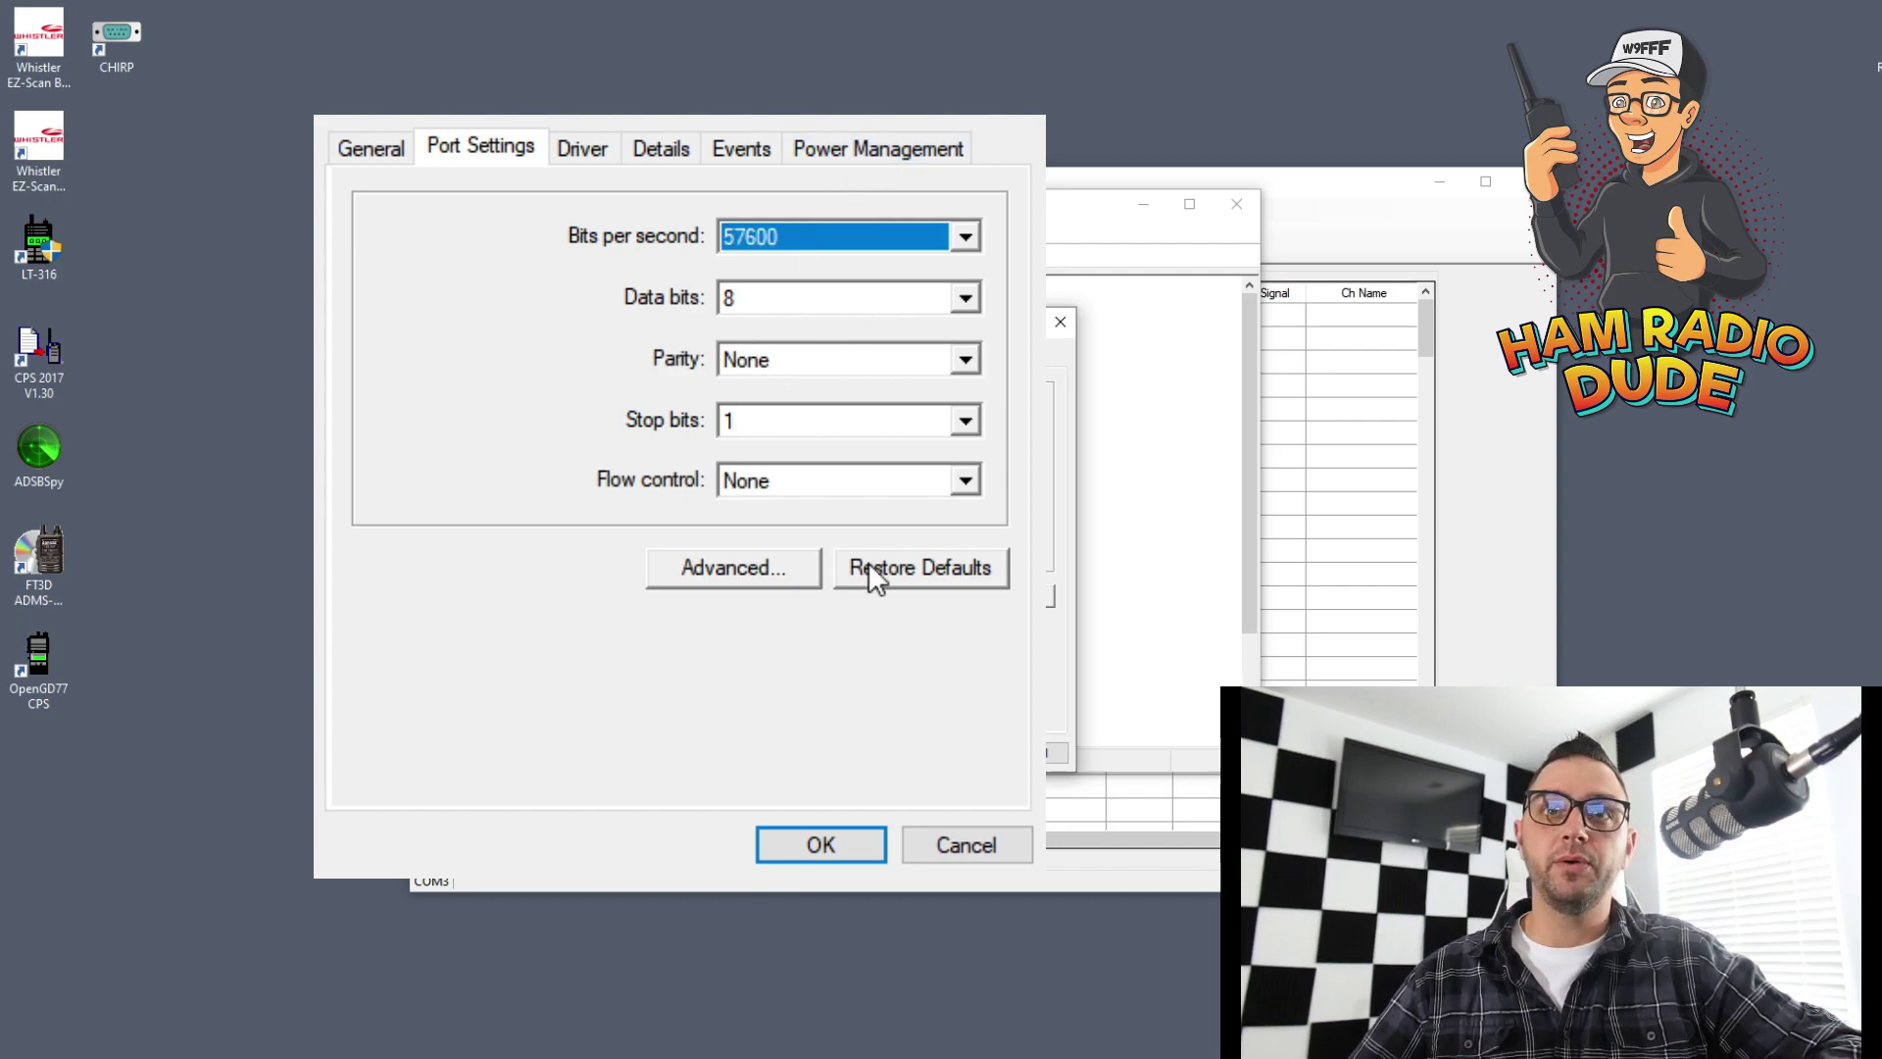
# Close the port properties and Device Manager, then recheck Setting > Bit Rate in RT85 CPS.
pyautogui.click(834, 842)
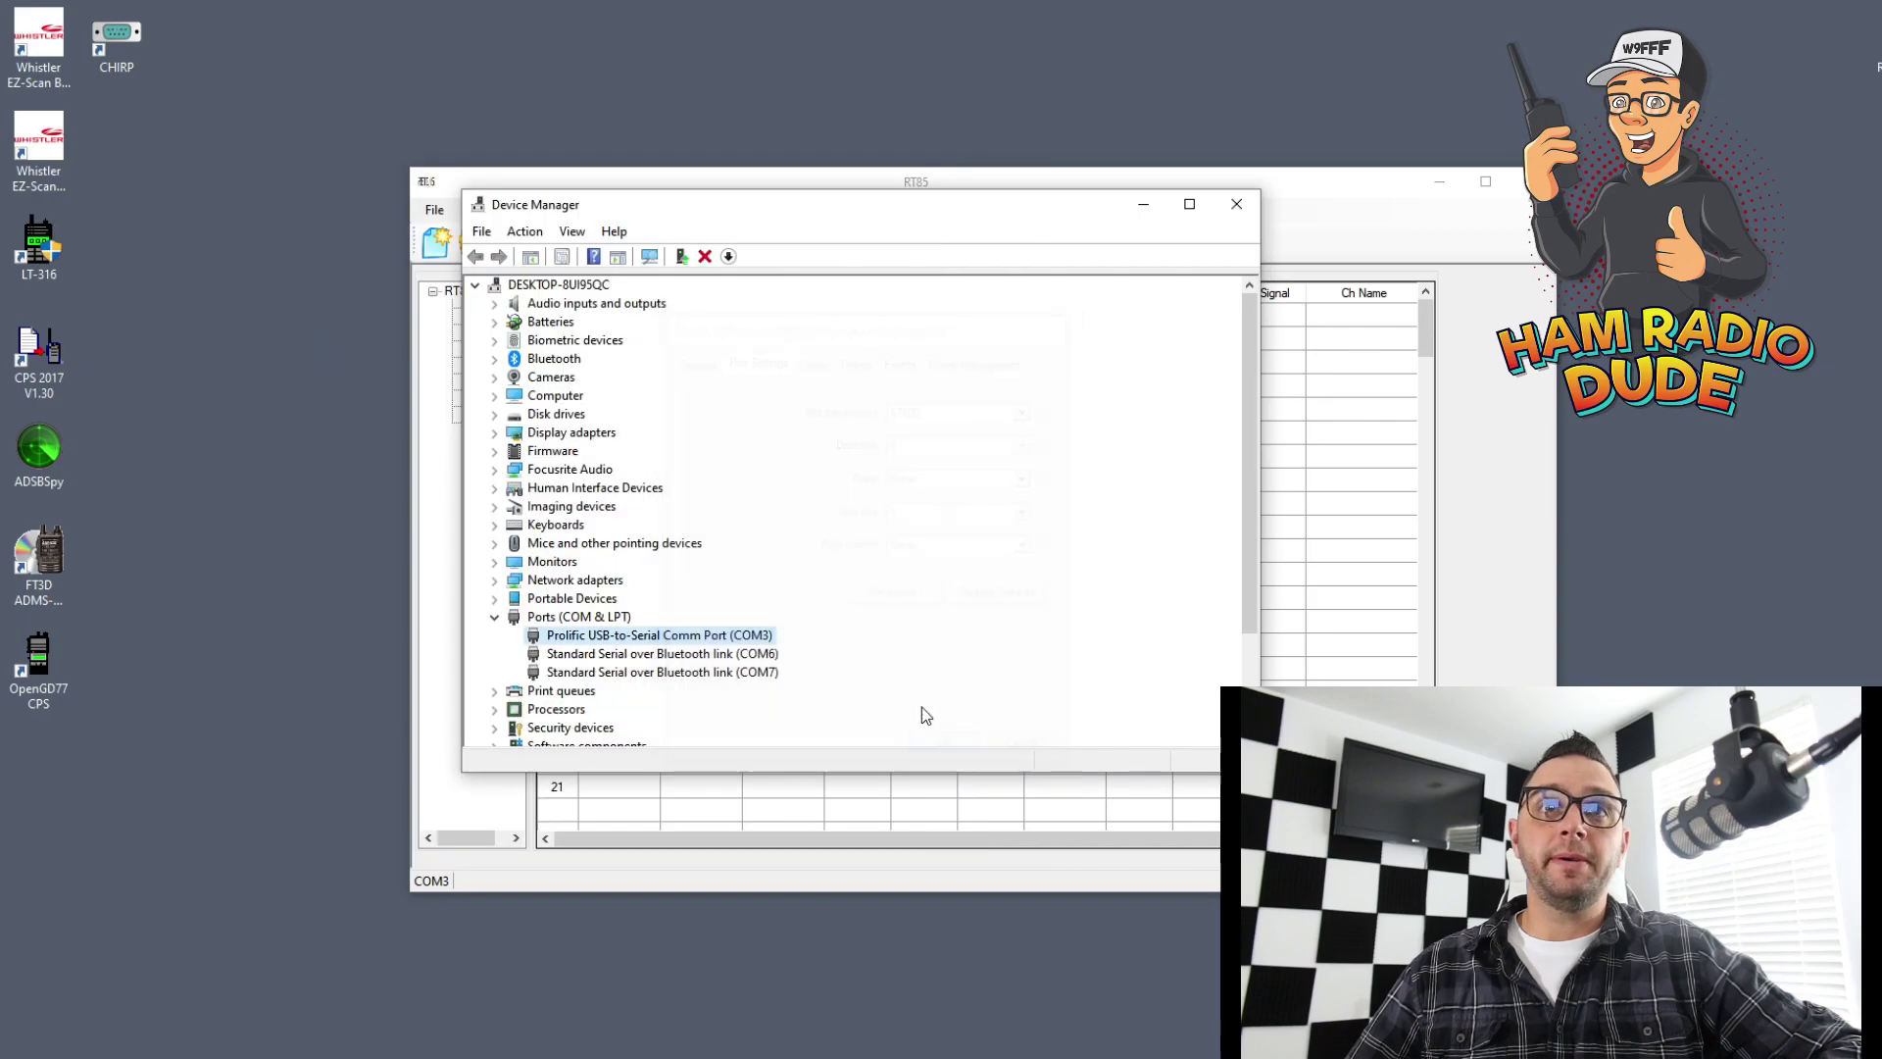
pyautogui.click(1238, 206)
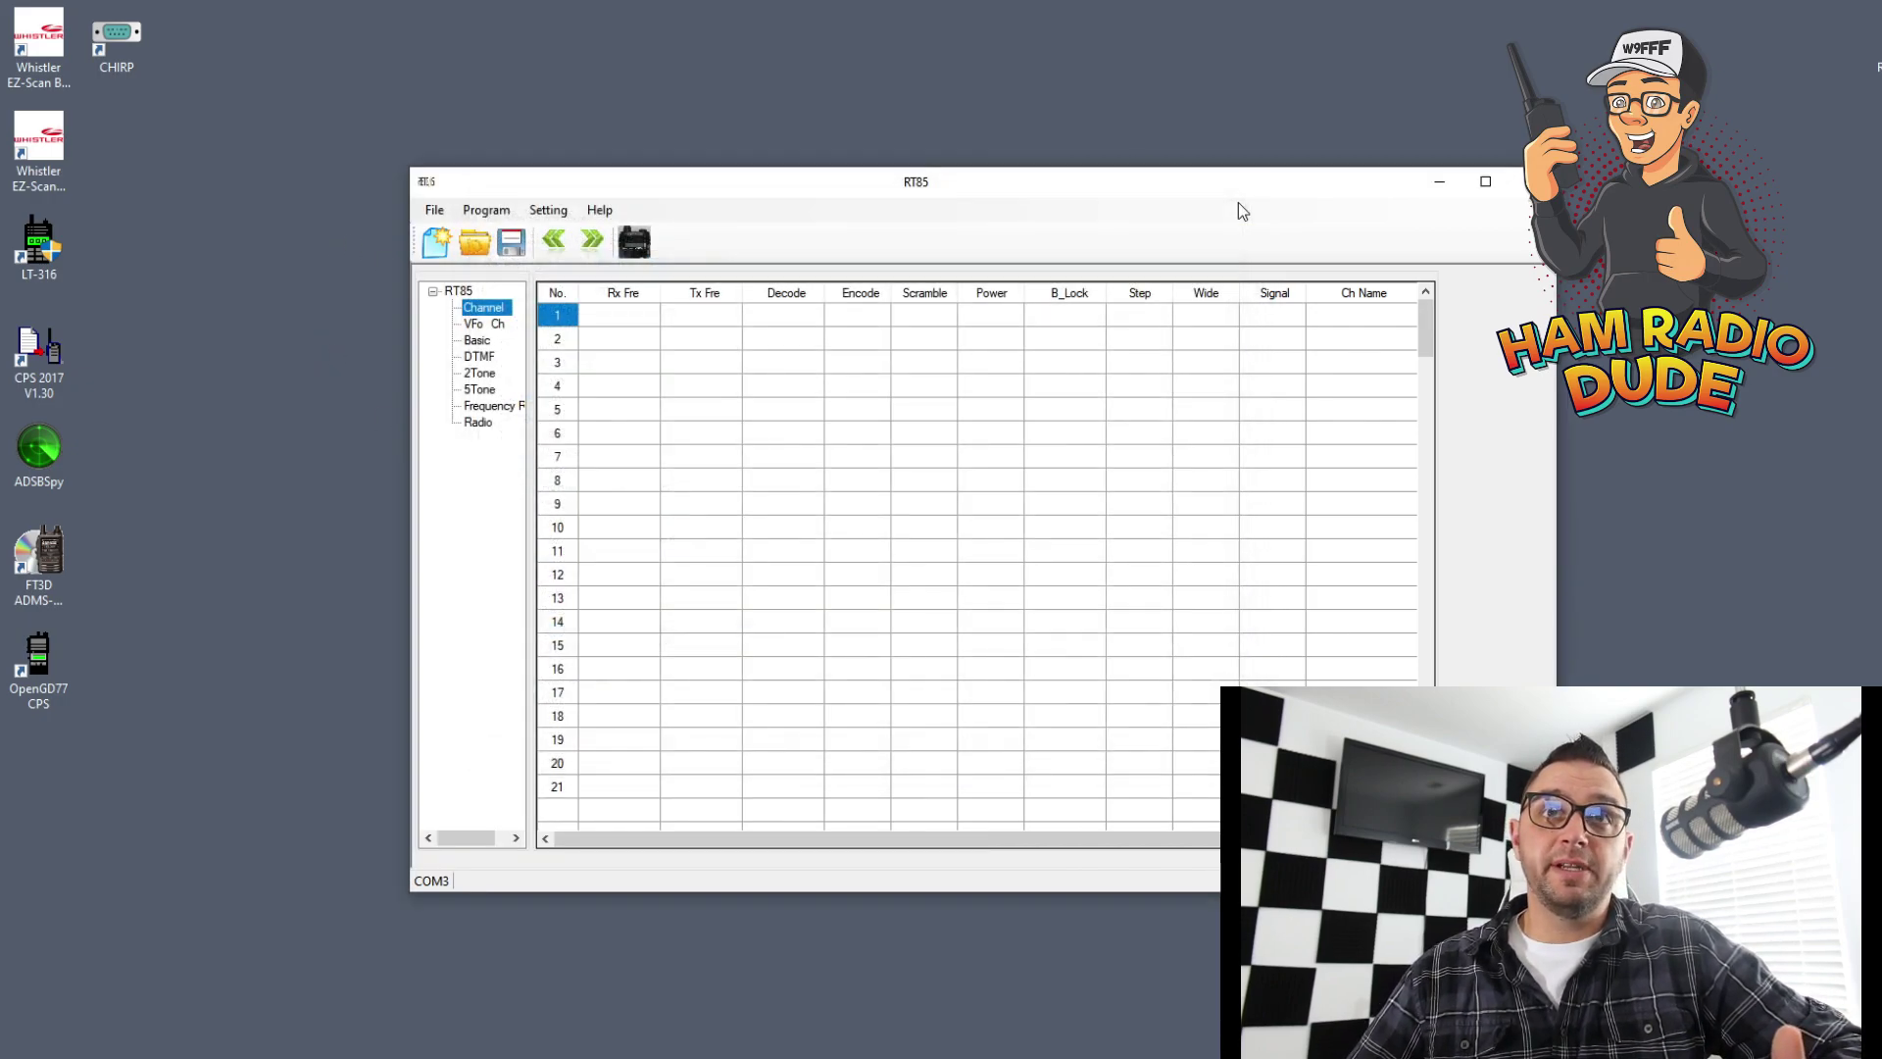
pyautogui.click(564, 218)
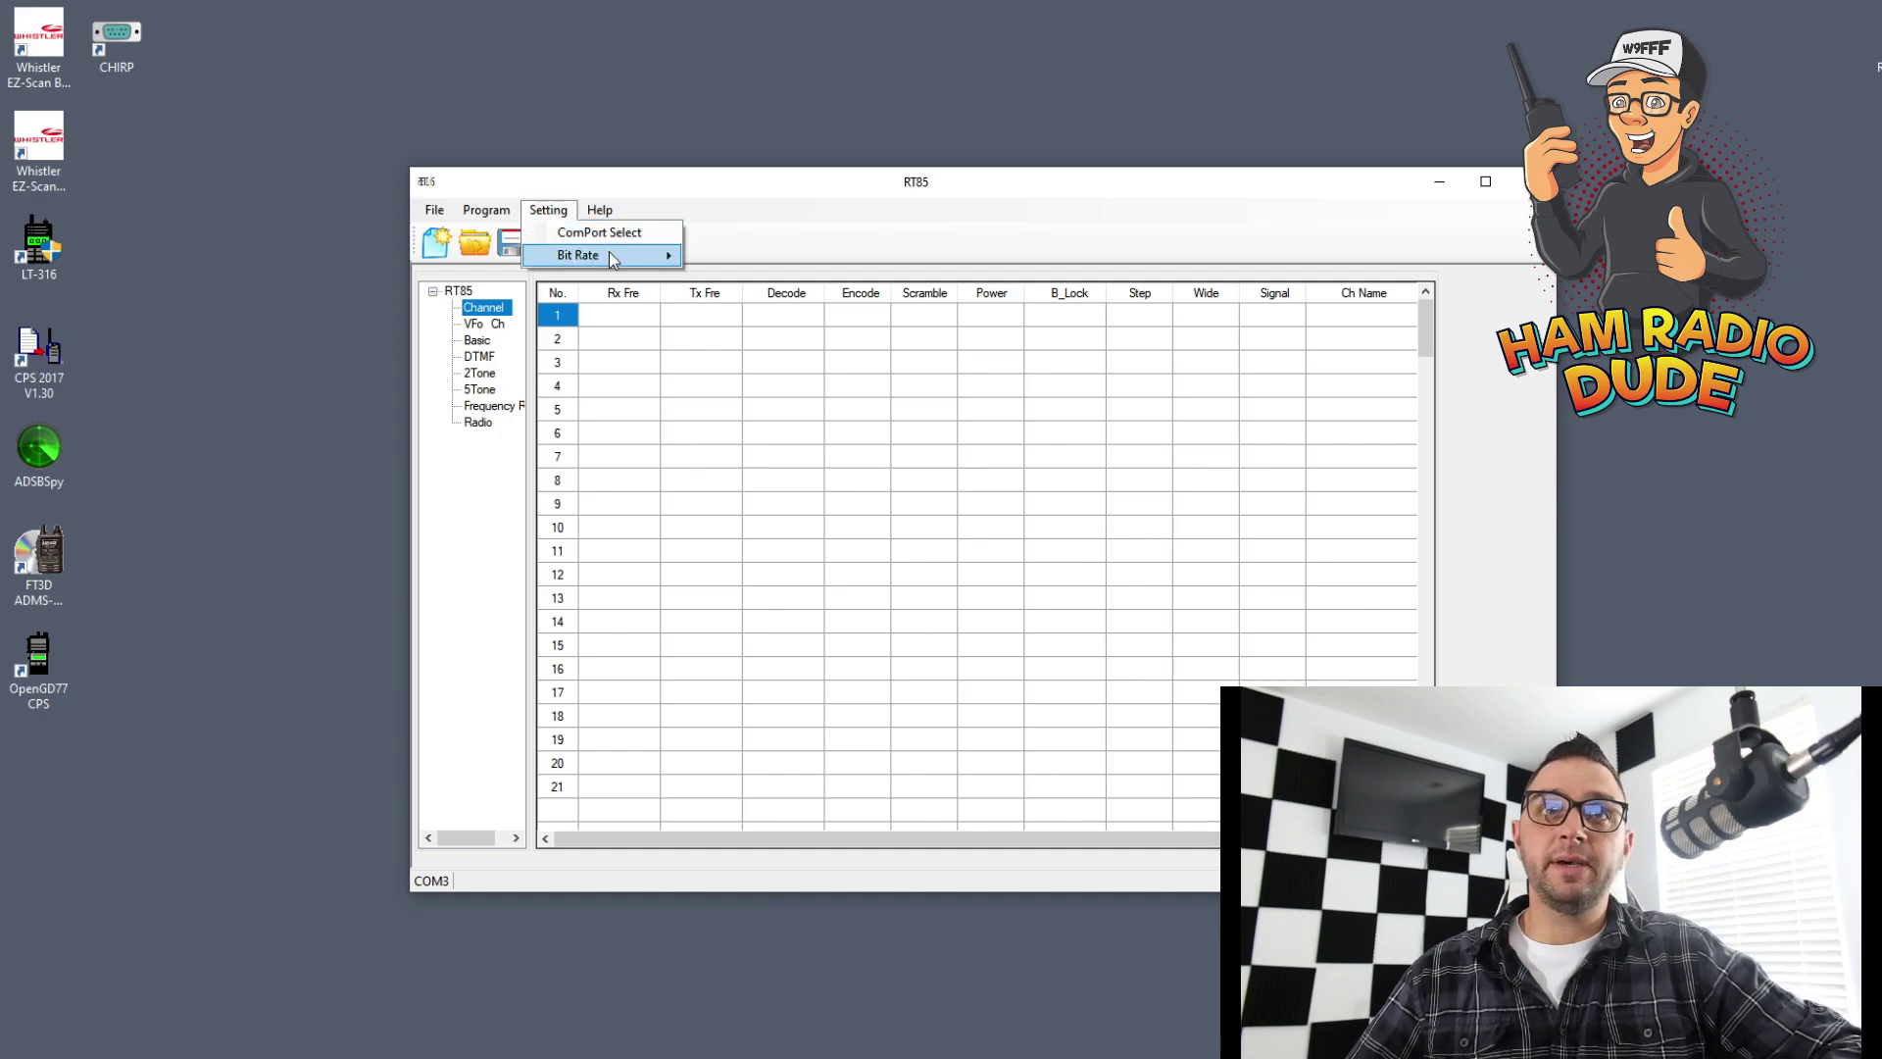
# Read the radio with Program > Read, loading channel 1 at 435.00000 named plex.
pyautogui.click(548, 210)
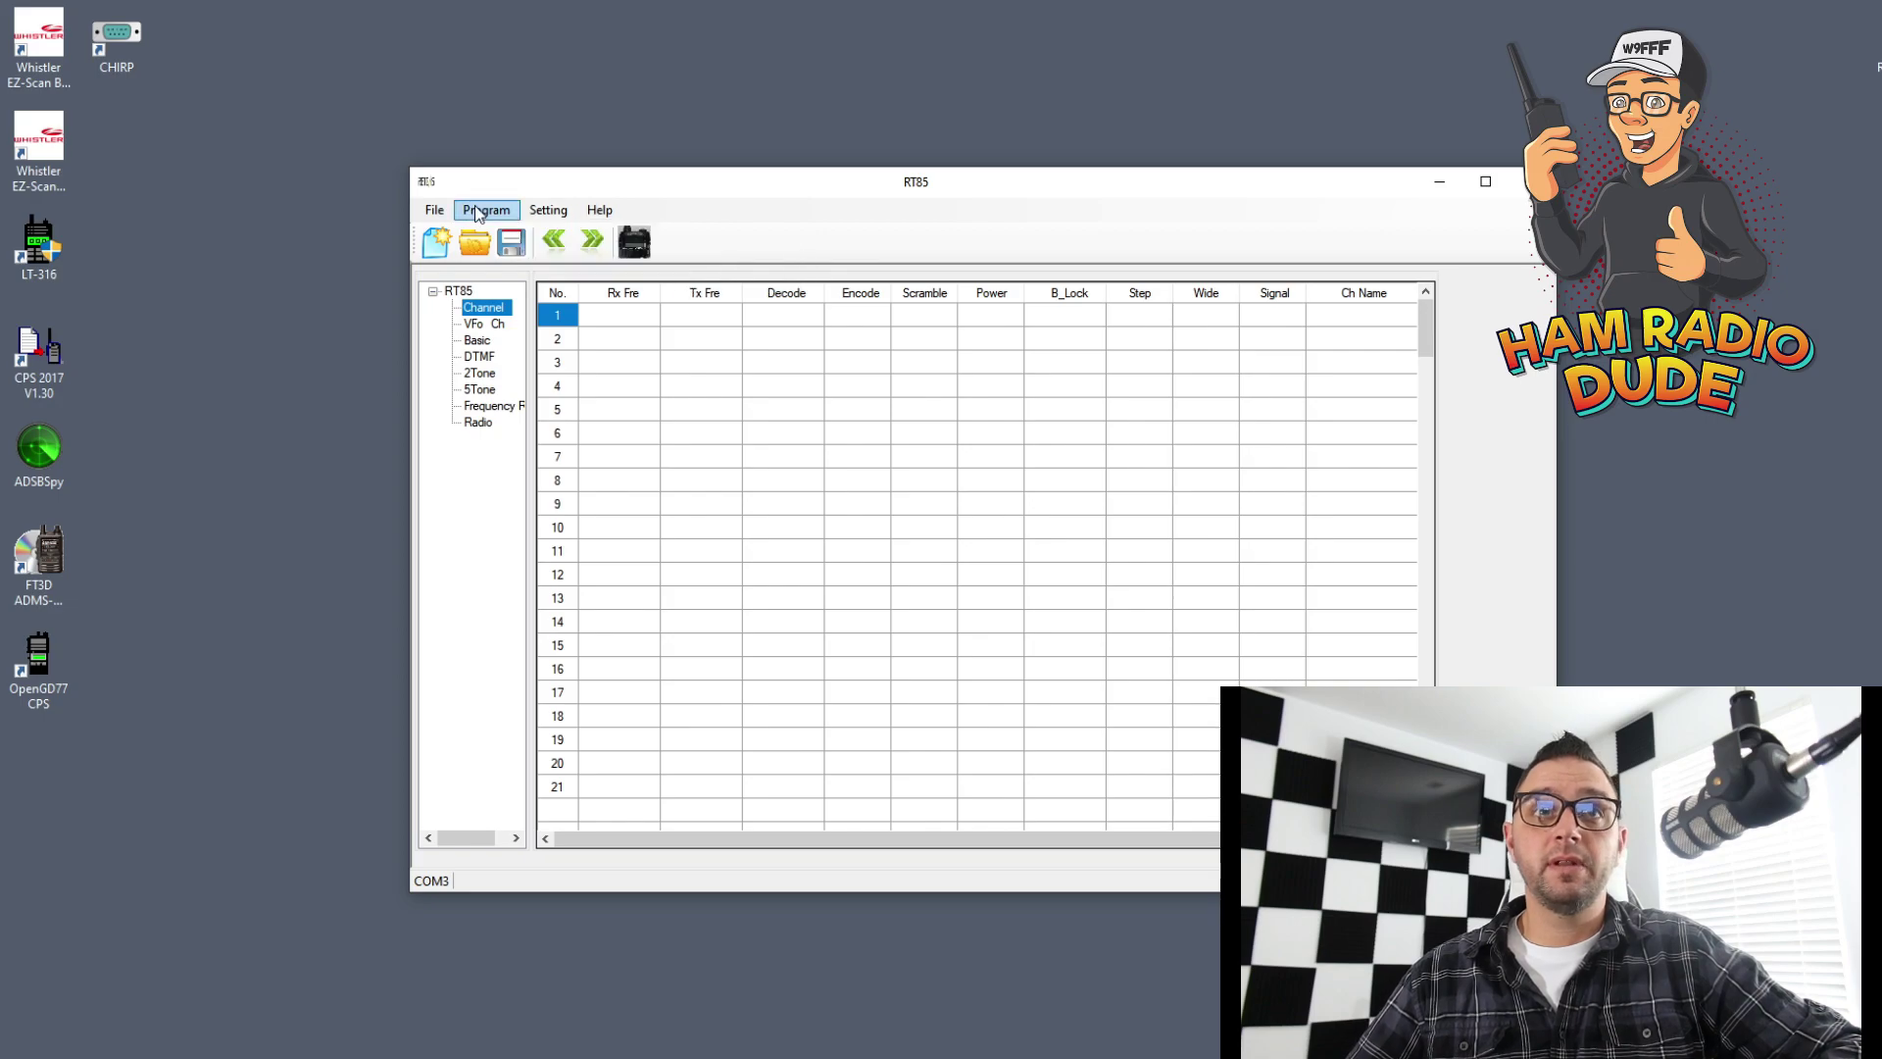
pyautogui.click(478, 211)
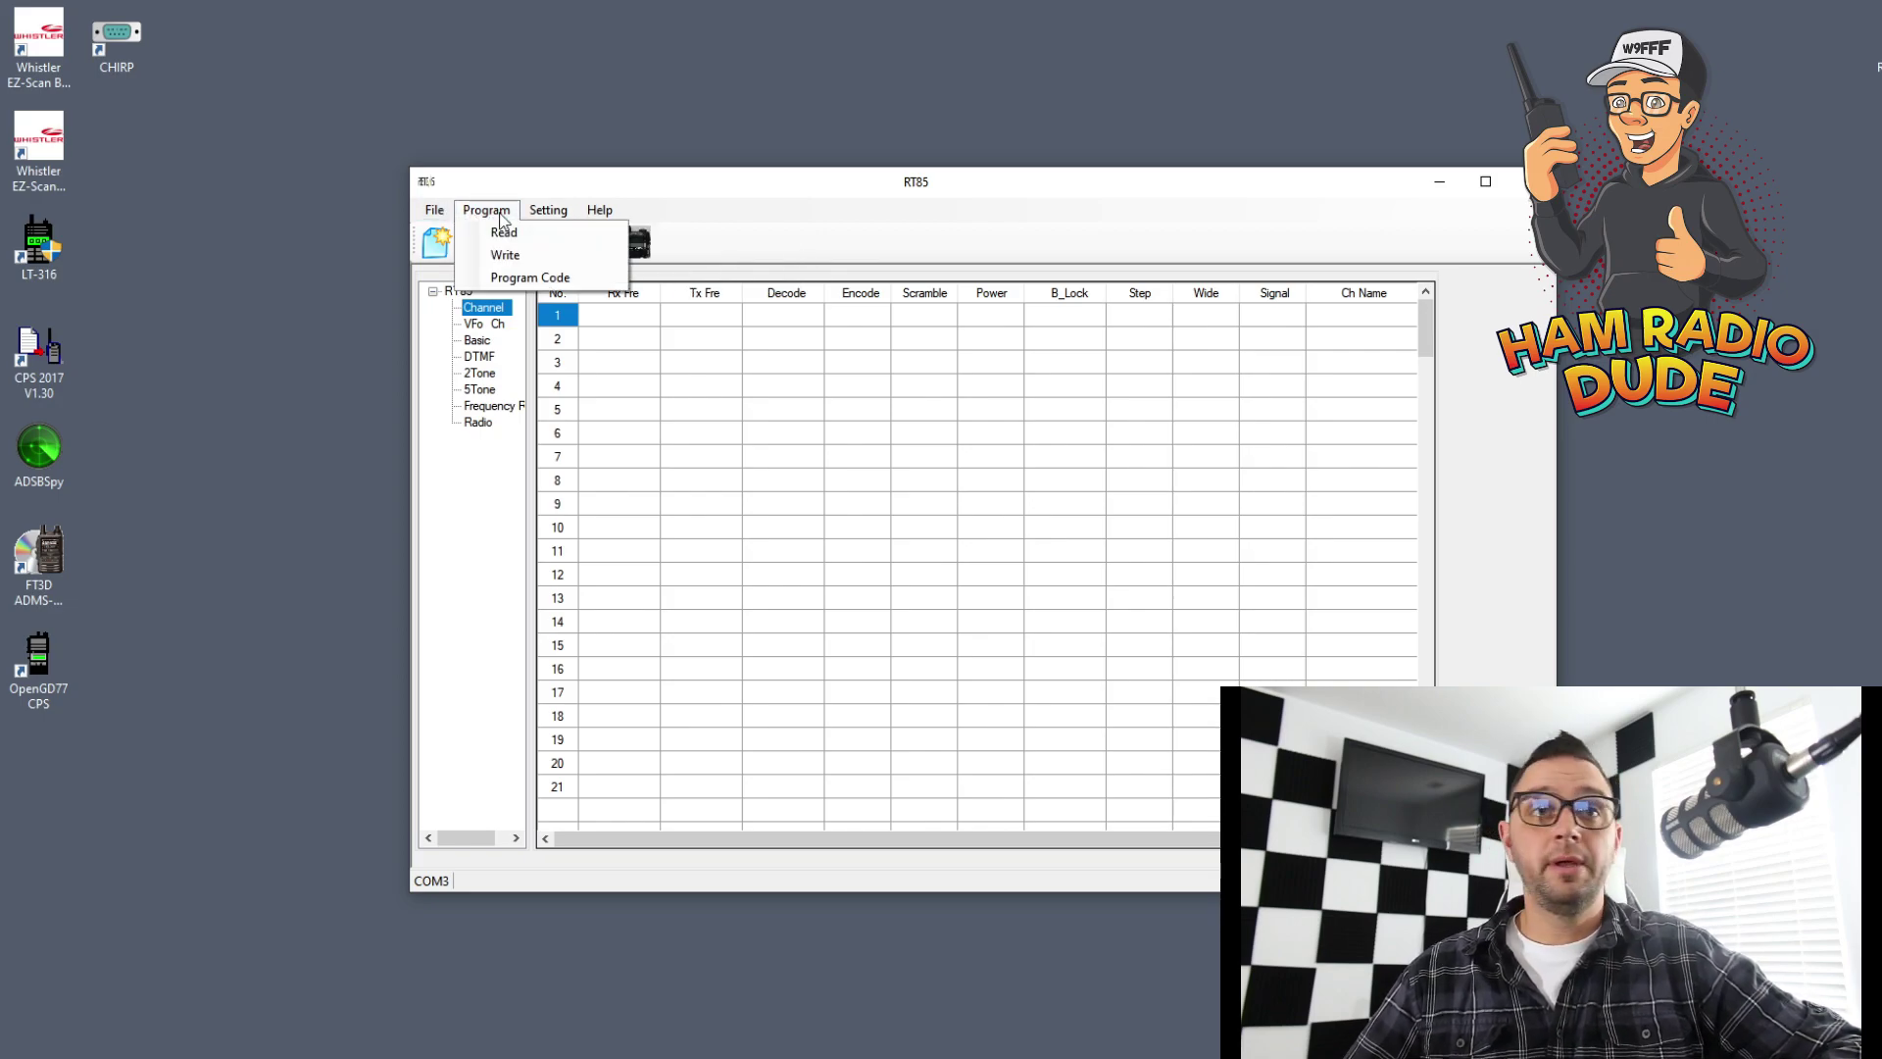
pyautogui.click(536, 192)
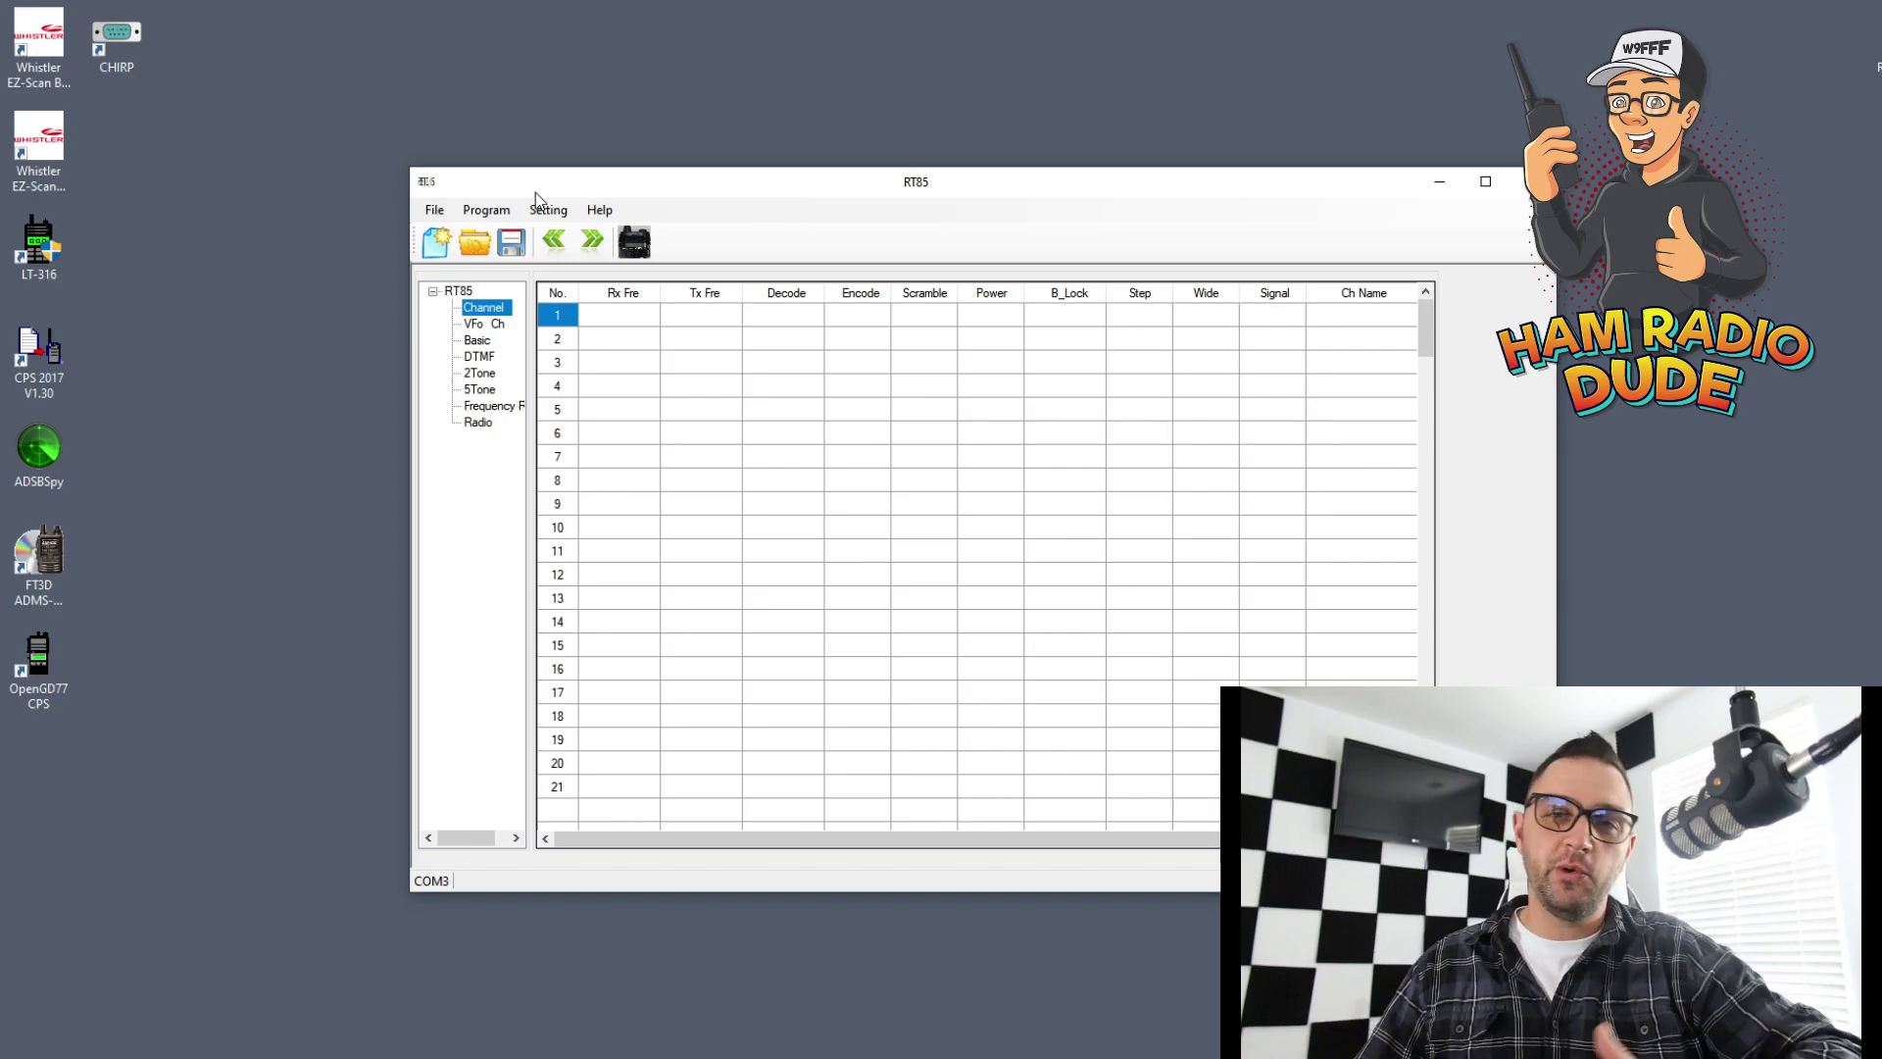
pyautogui.click(500, 209)
pyautogui.click(508, 212)
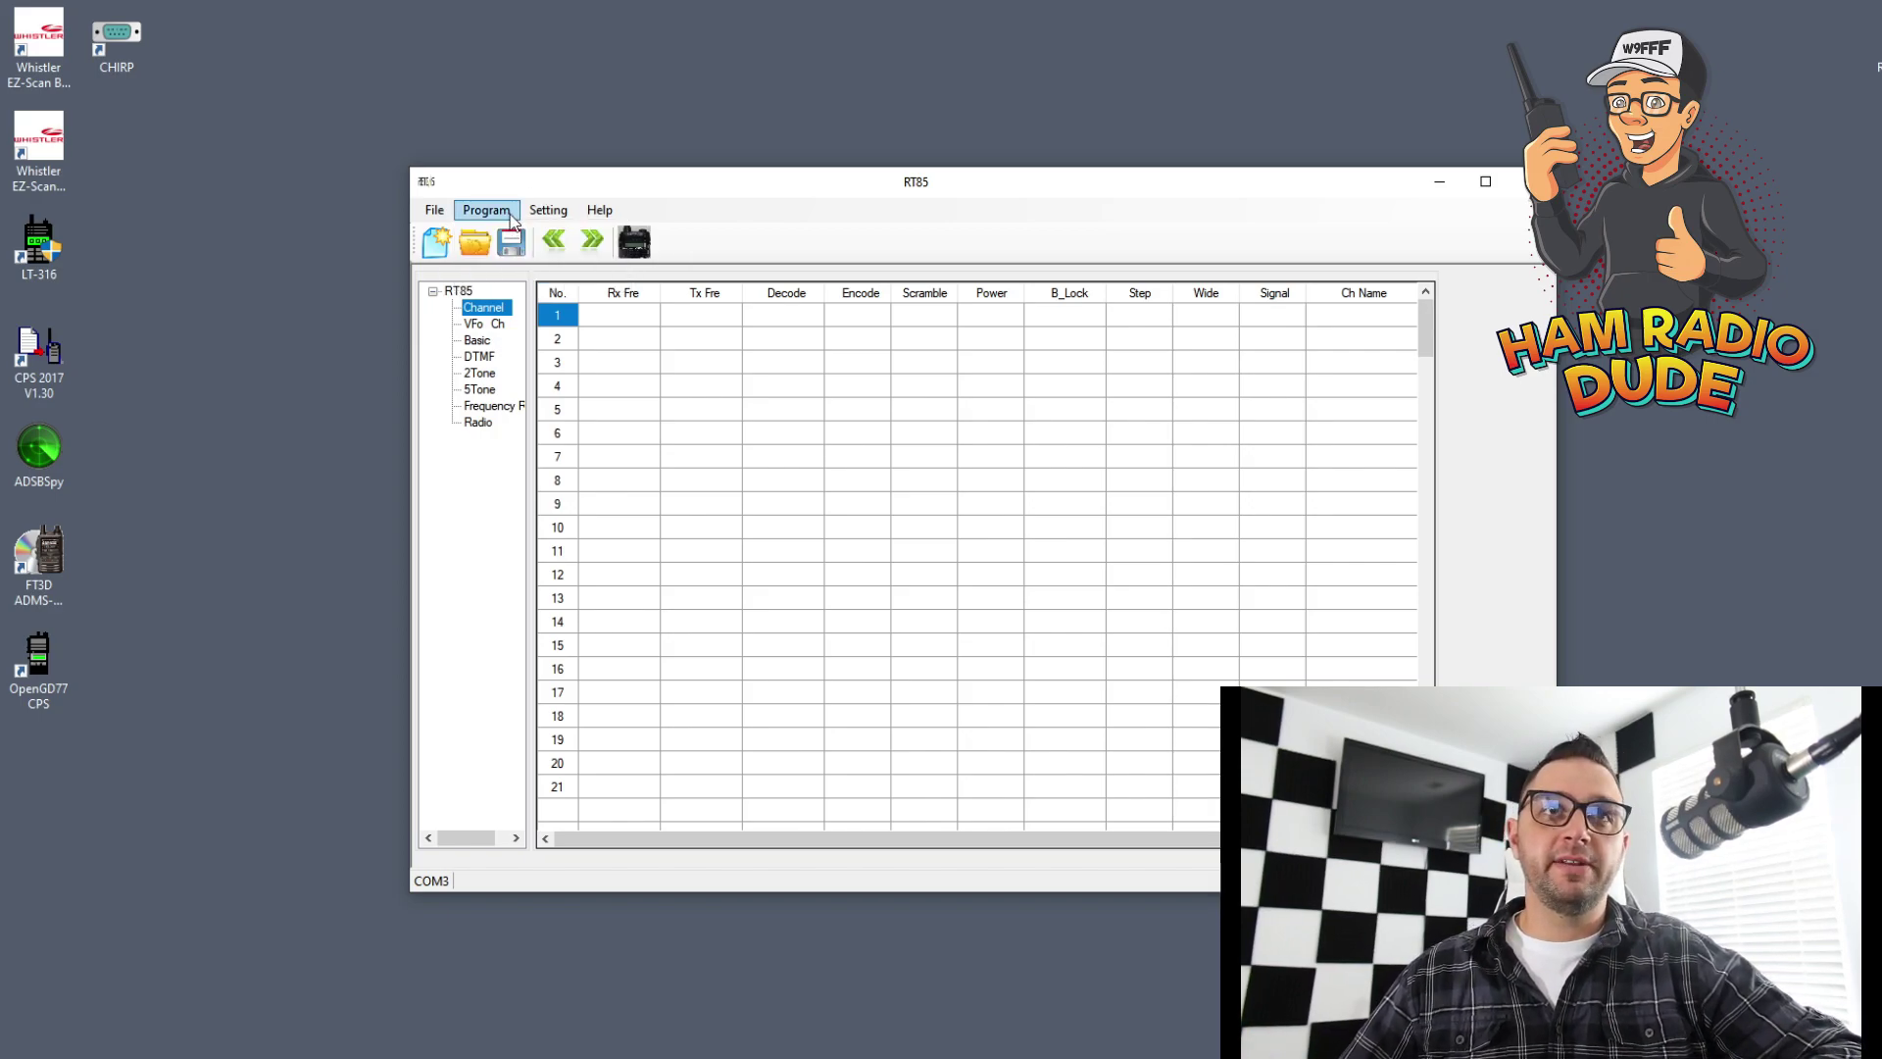
pyautogui.click(510, 214)
pyautogui.click(520, 232)
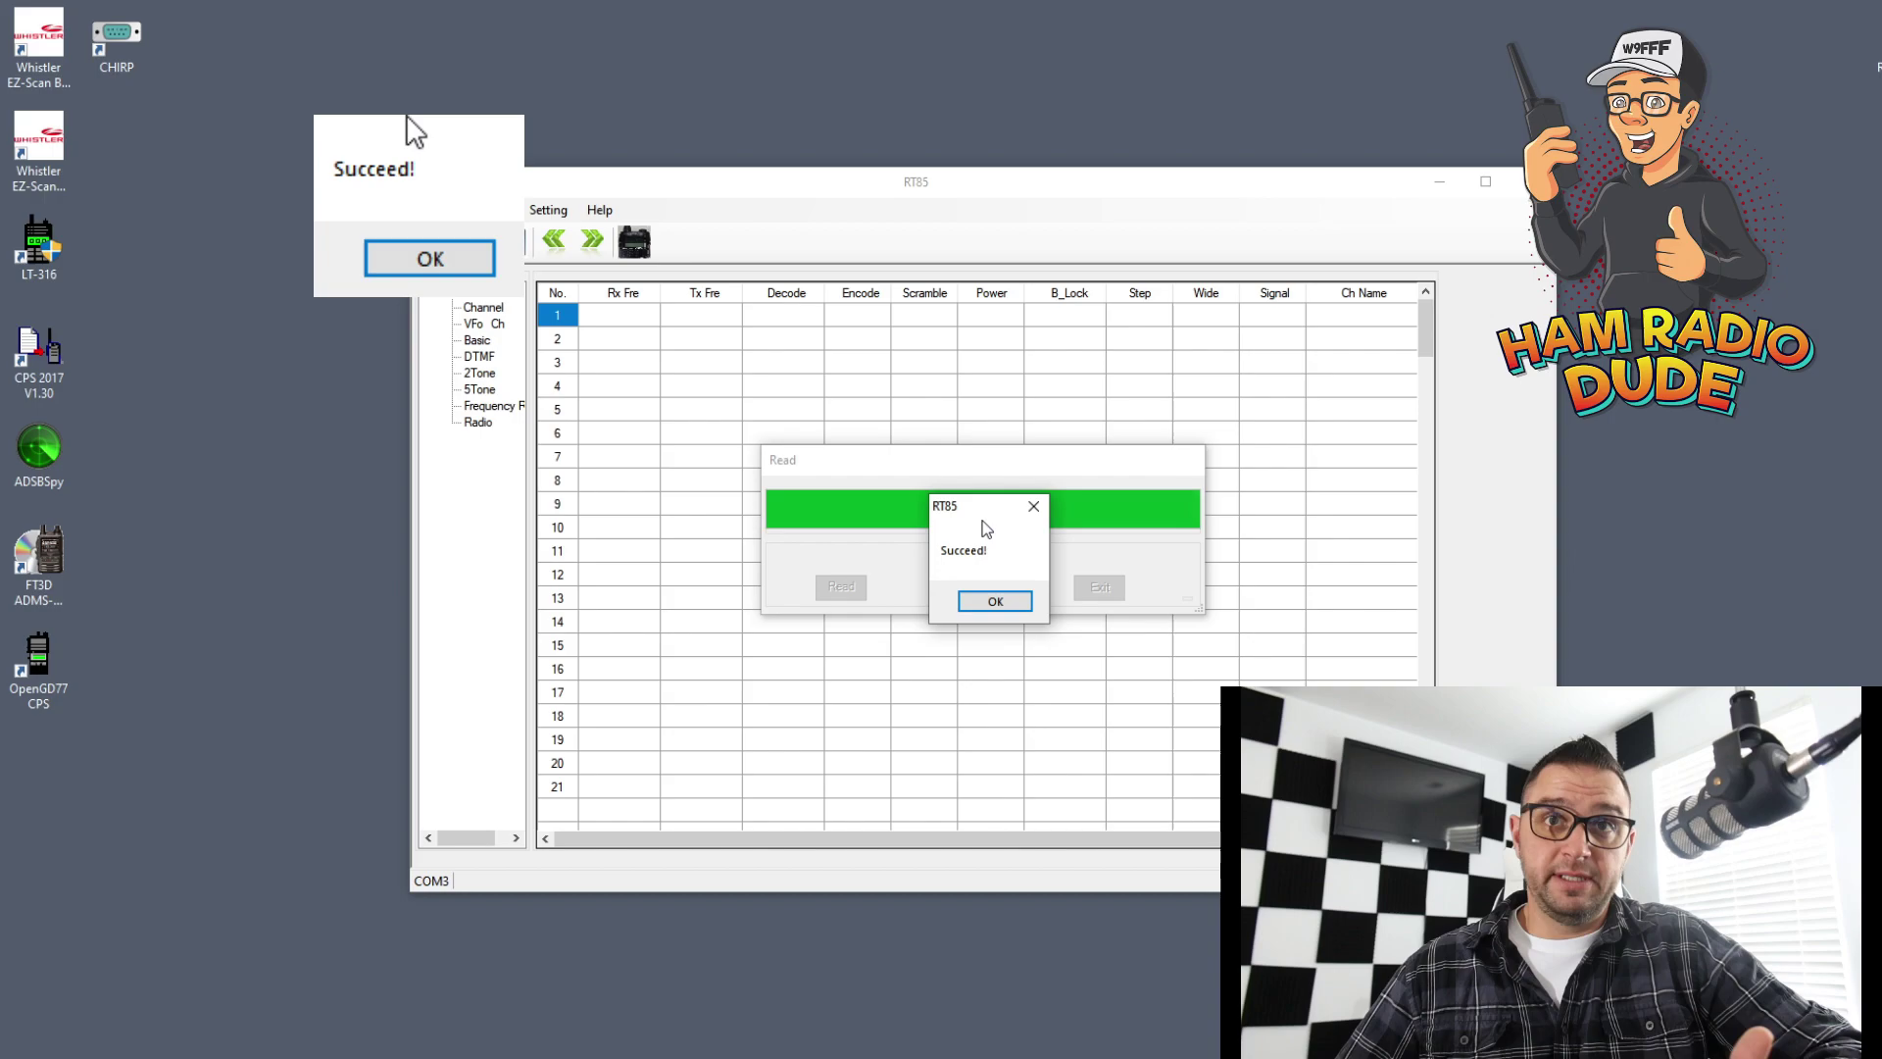
pyautogui.click(993, 598)
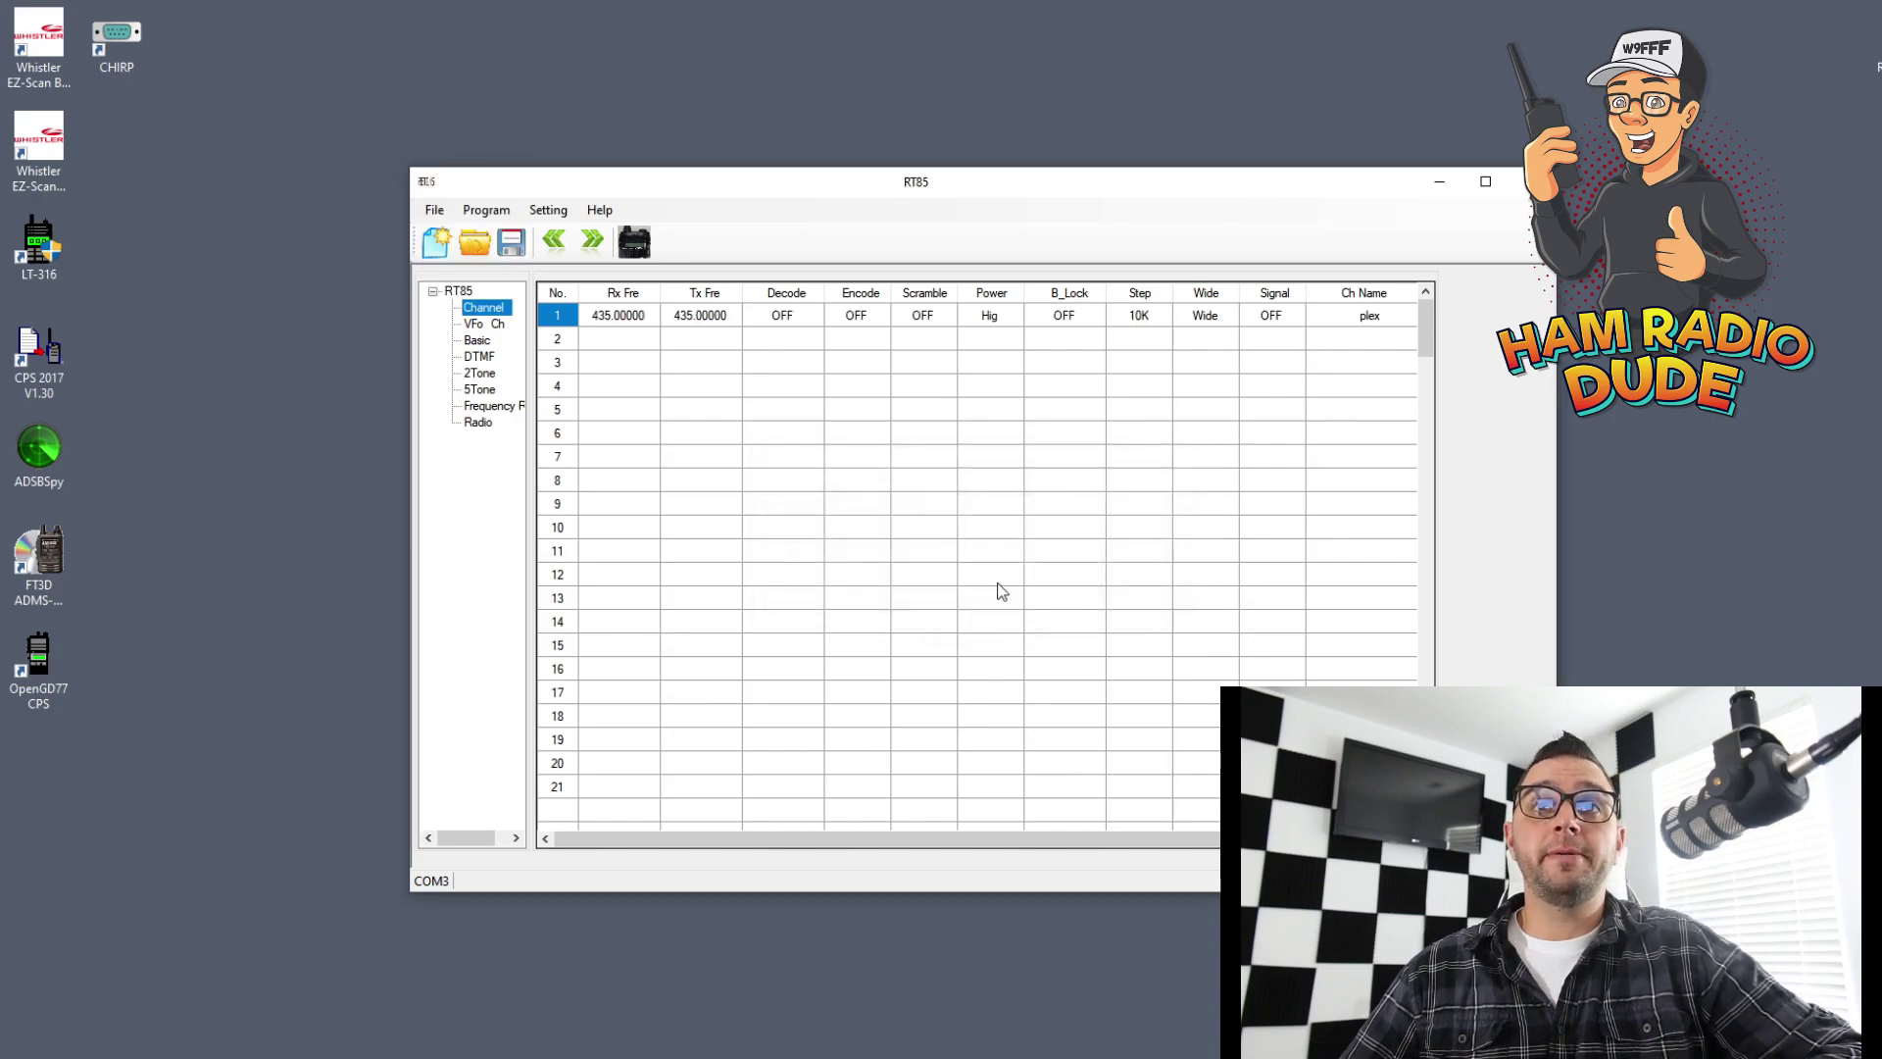
pyautogui.click(624, 317)
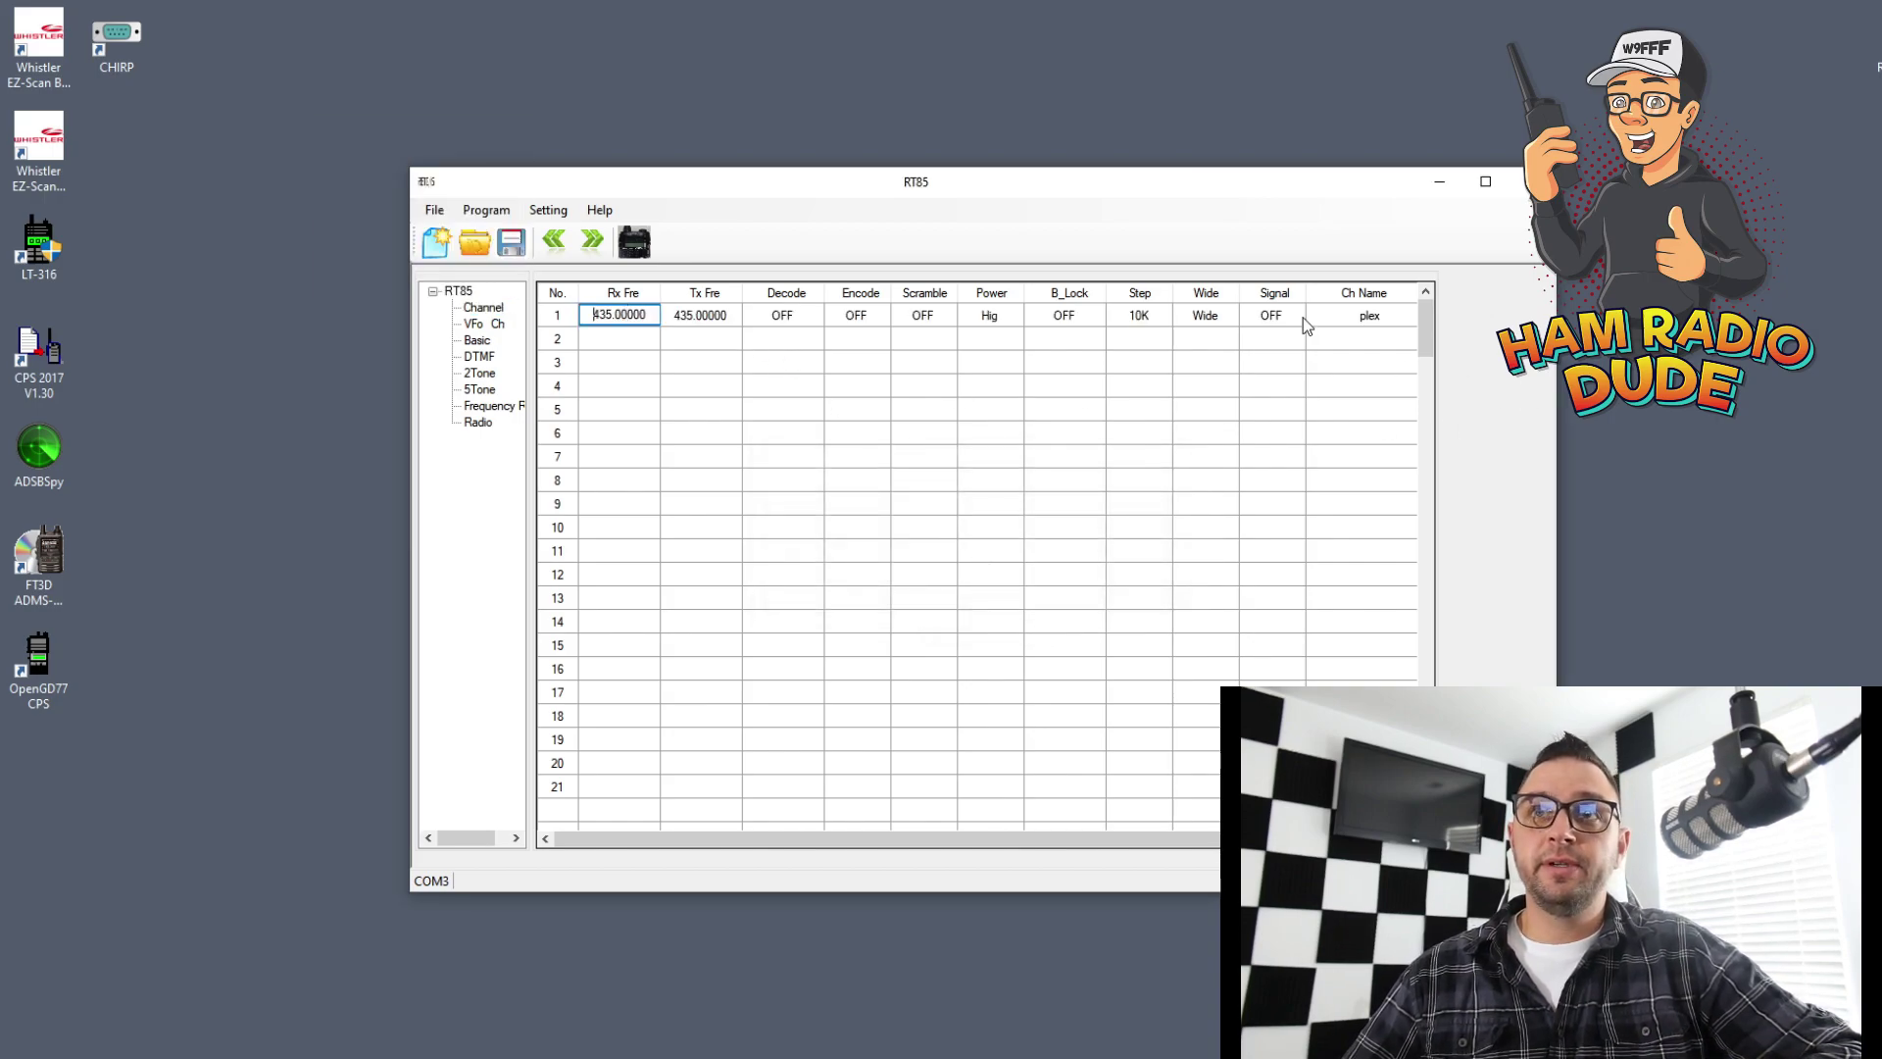
pyautogui.click(1350, 324)
pyautogui.click(1349, 321)
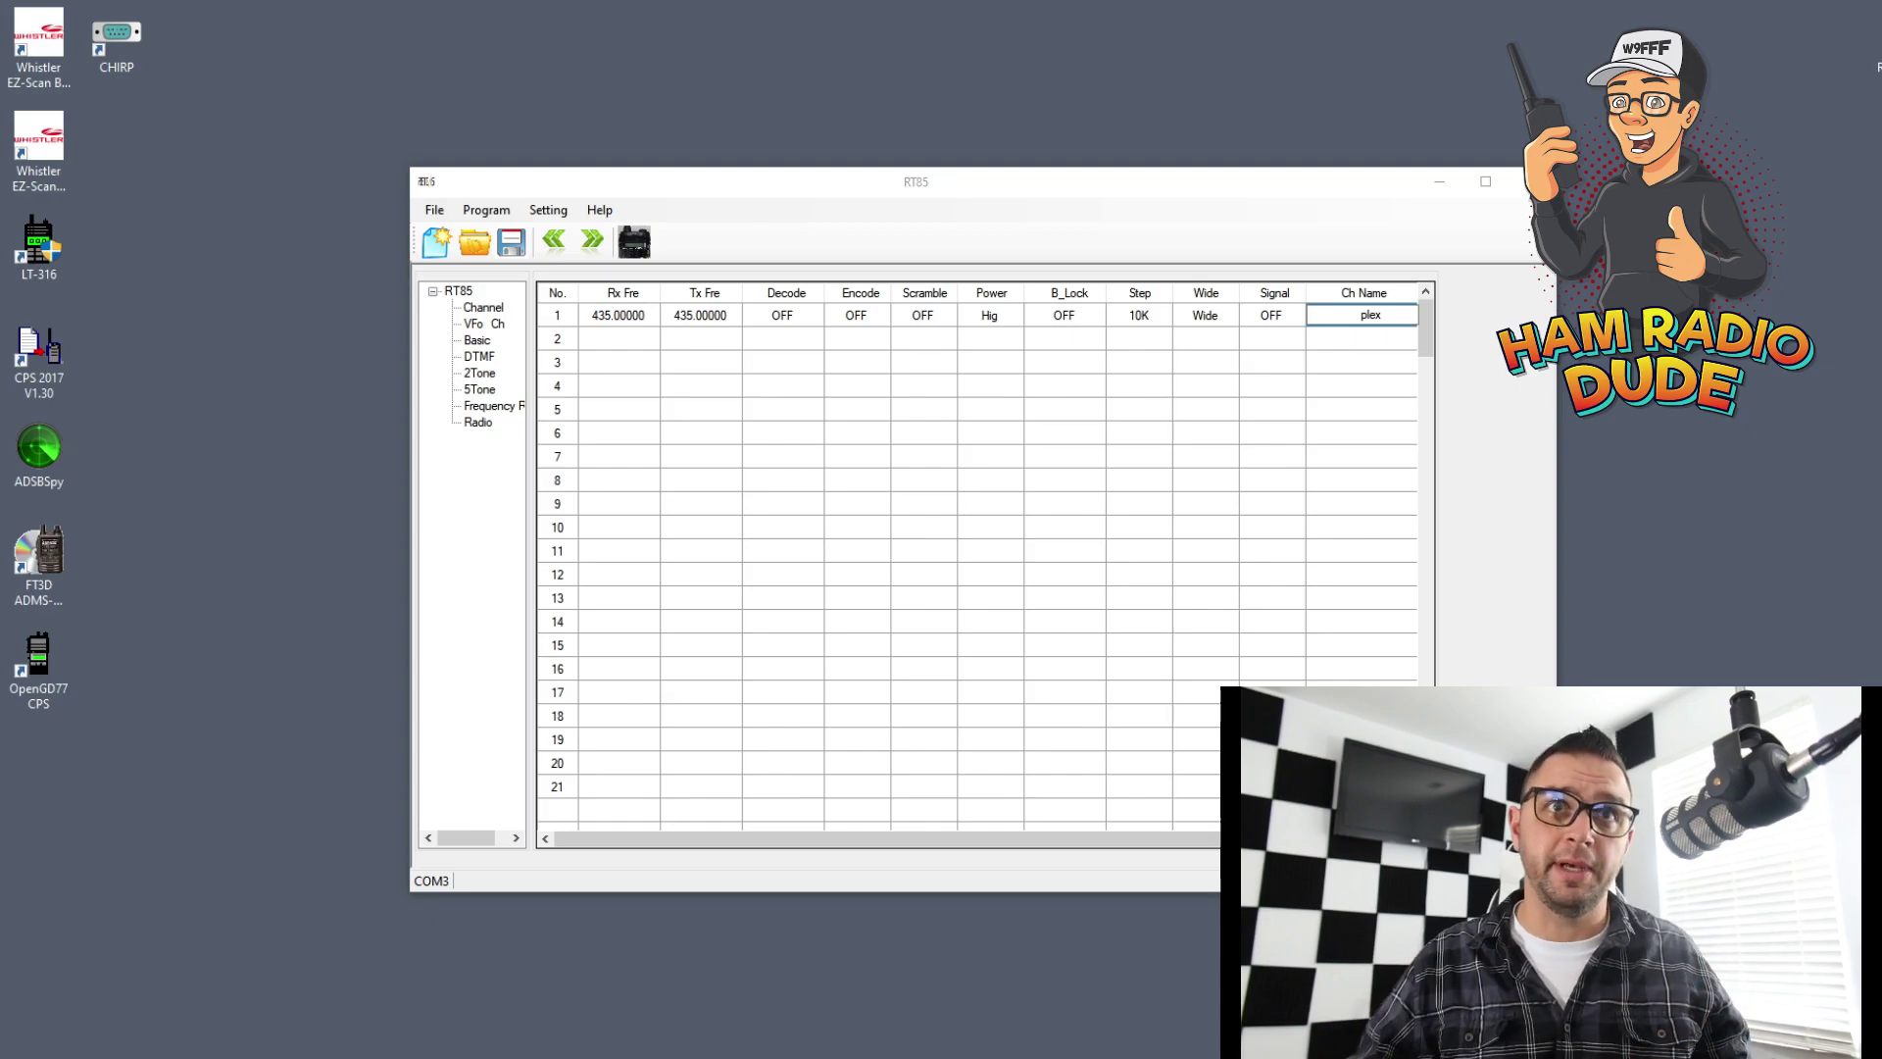
pyautogui.click(627, 322)
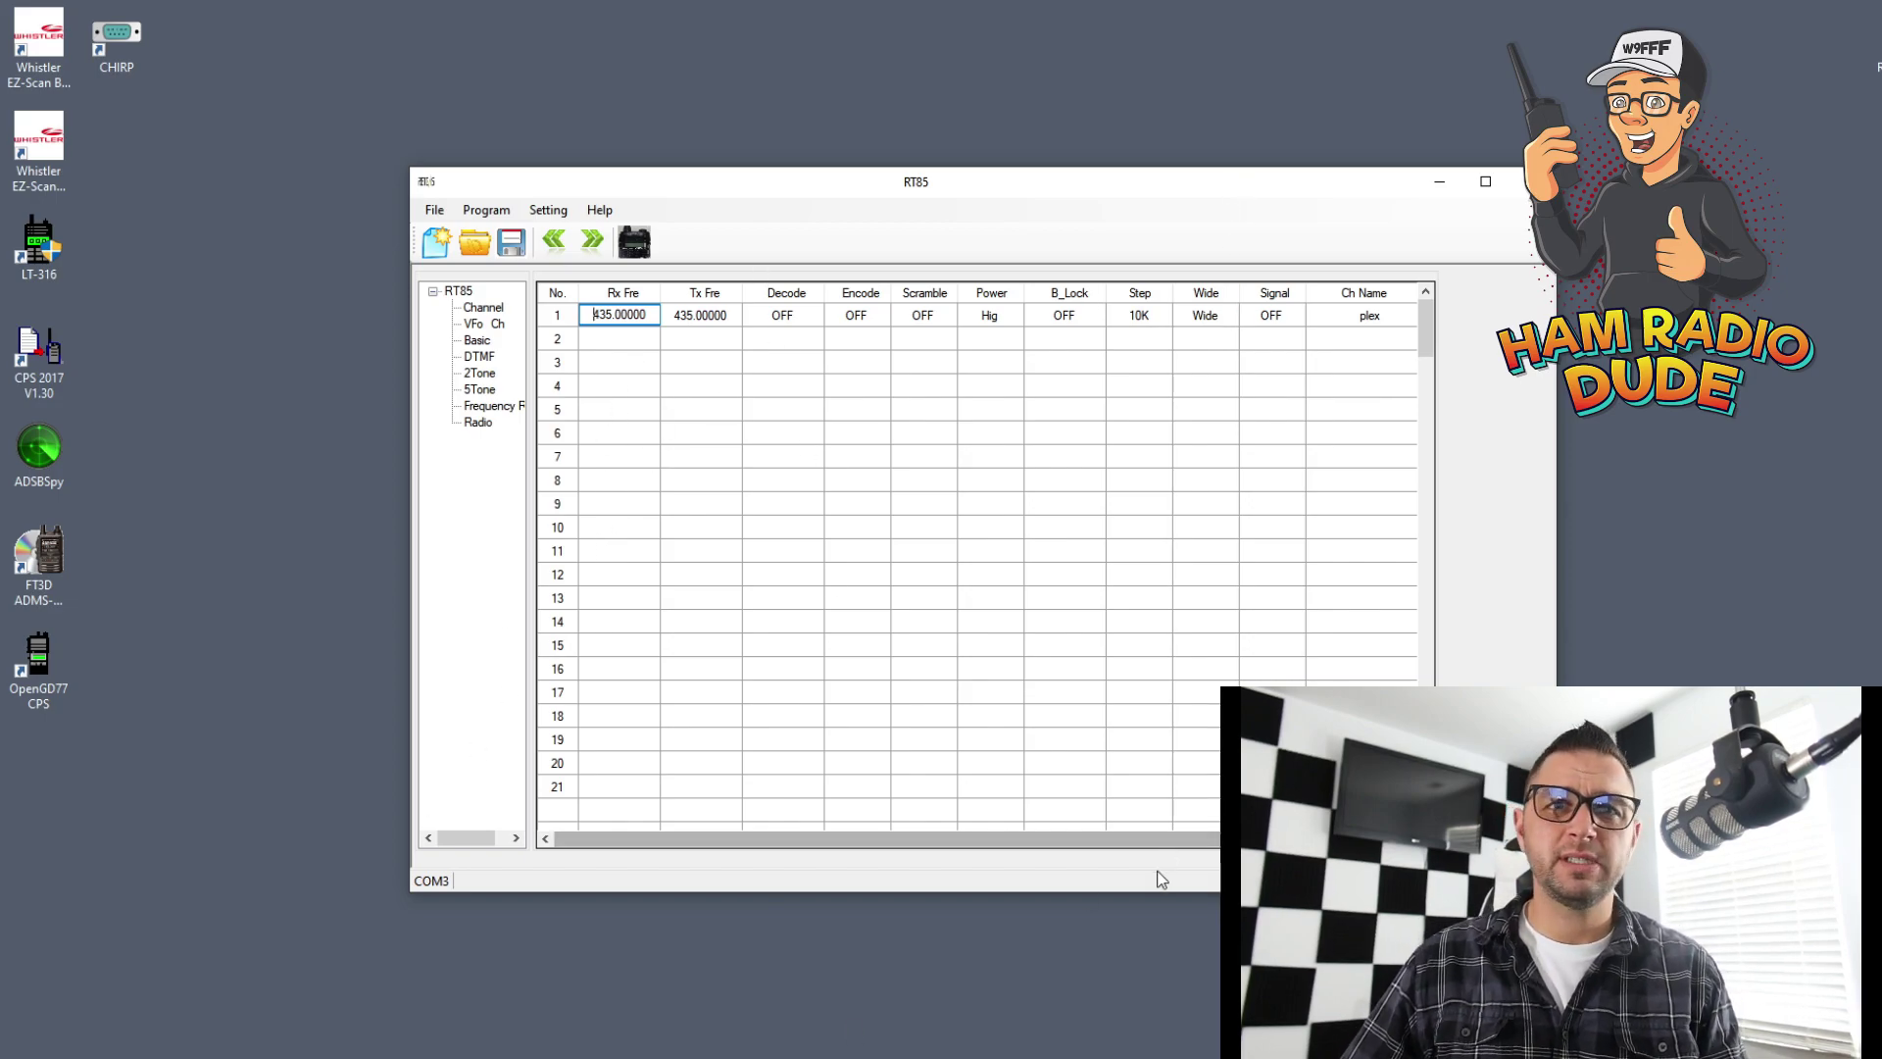
pyautogui.click(627, 527)
pyautogui.click(627, 526)
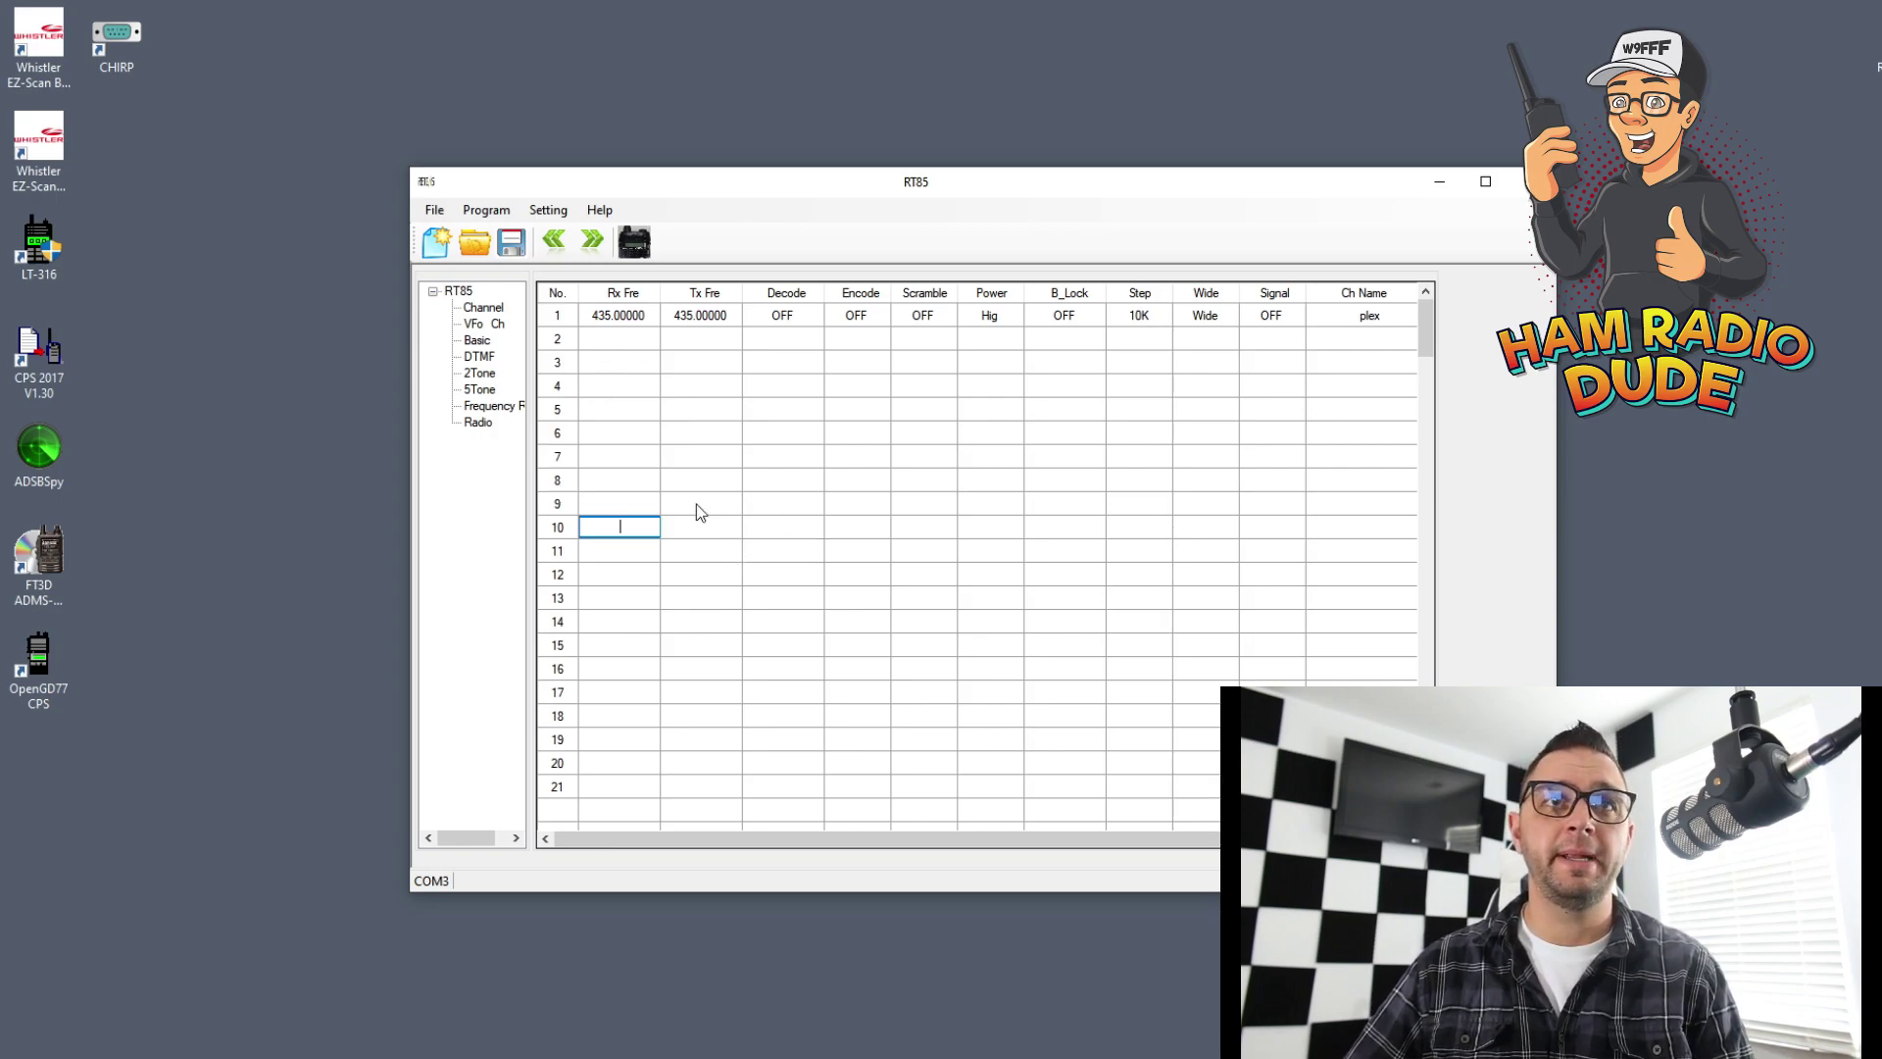
pyautogui.click(618, 316)
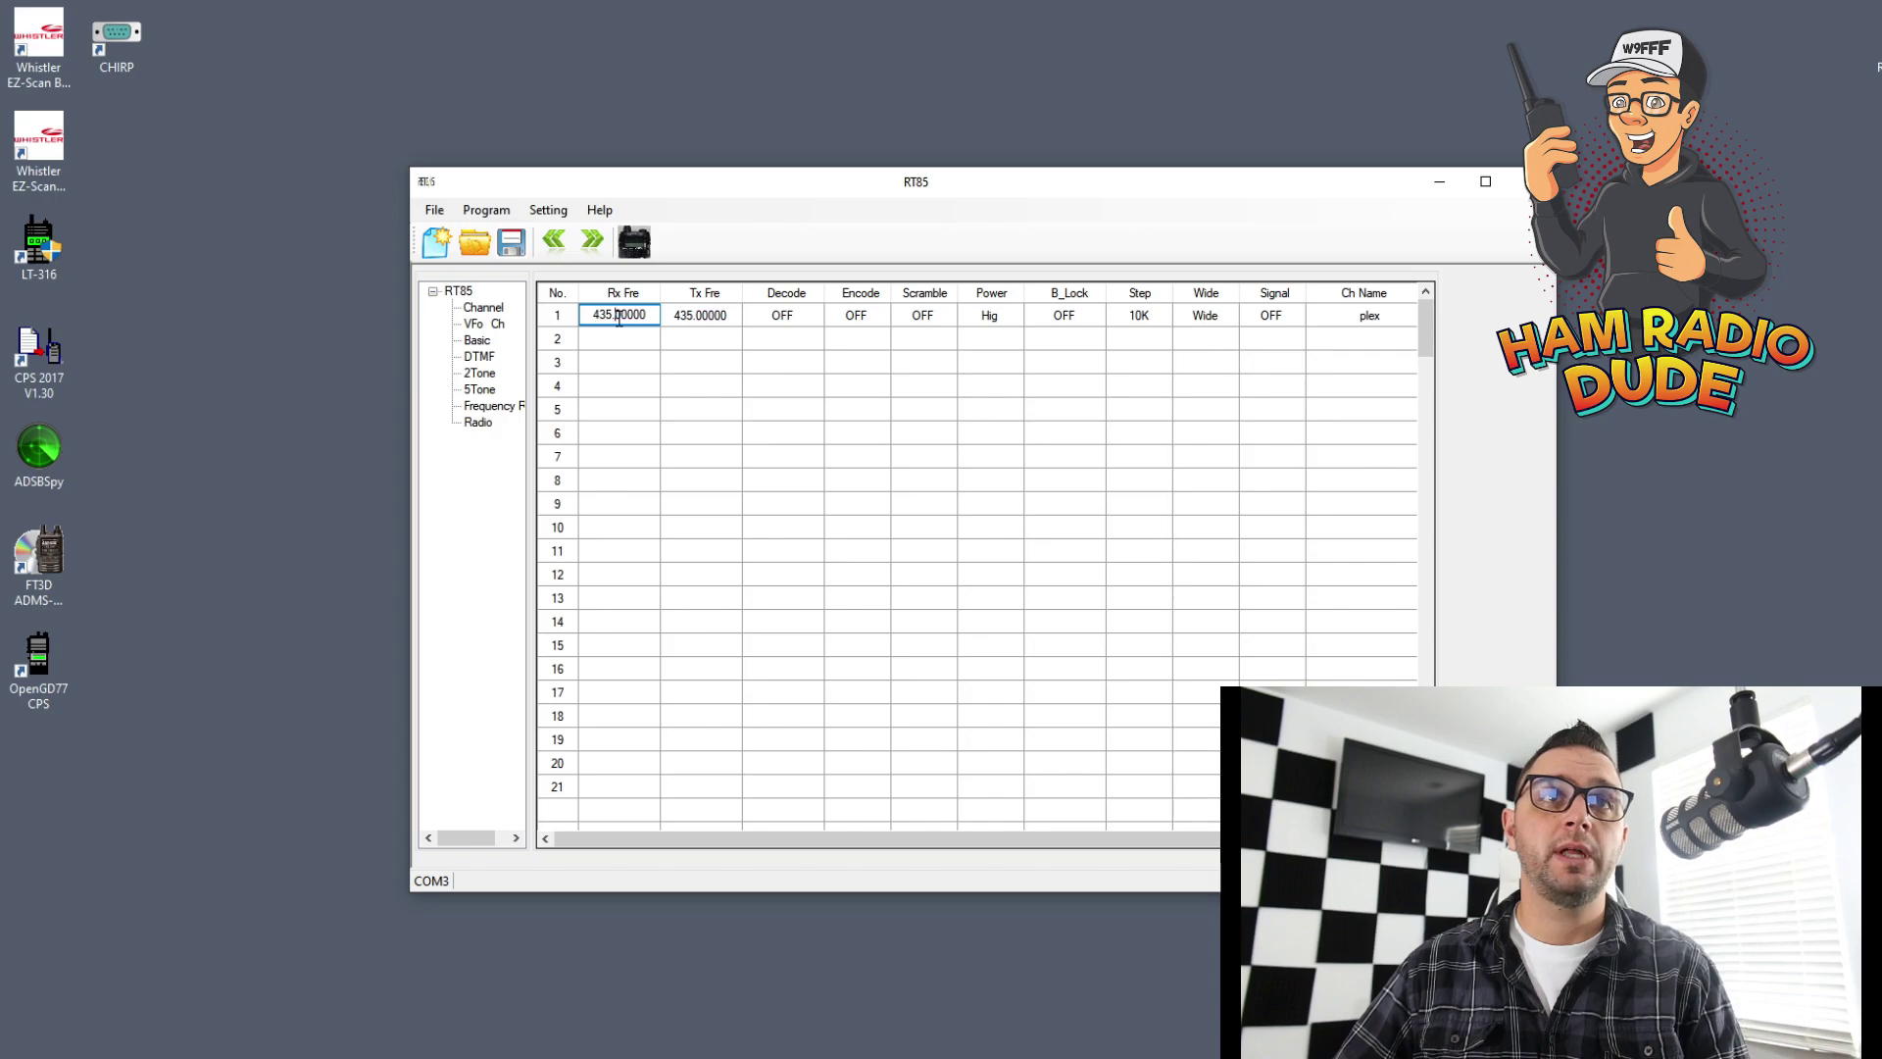
pyautogui.doubleClick(619, 315)
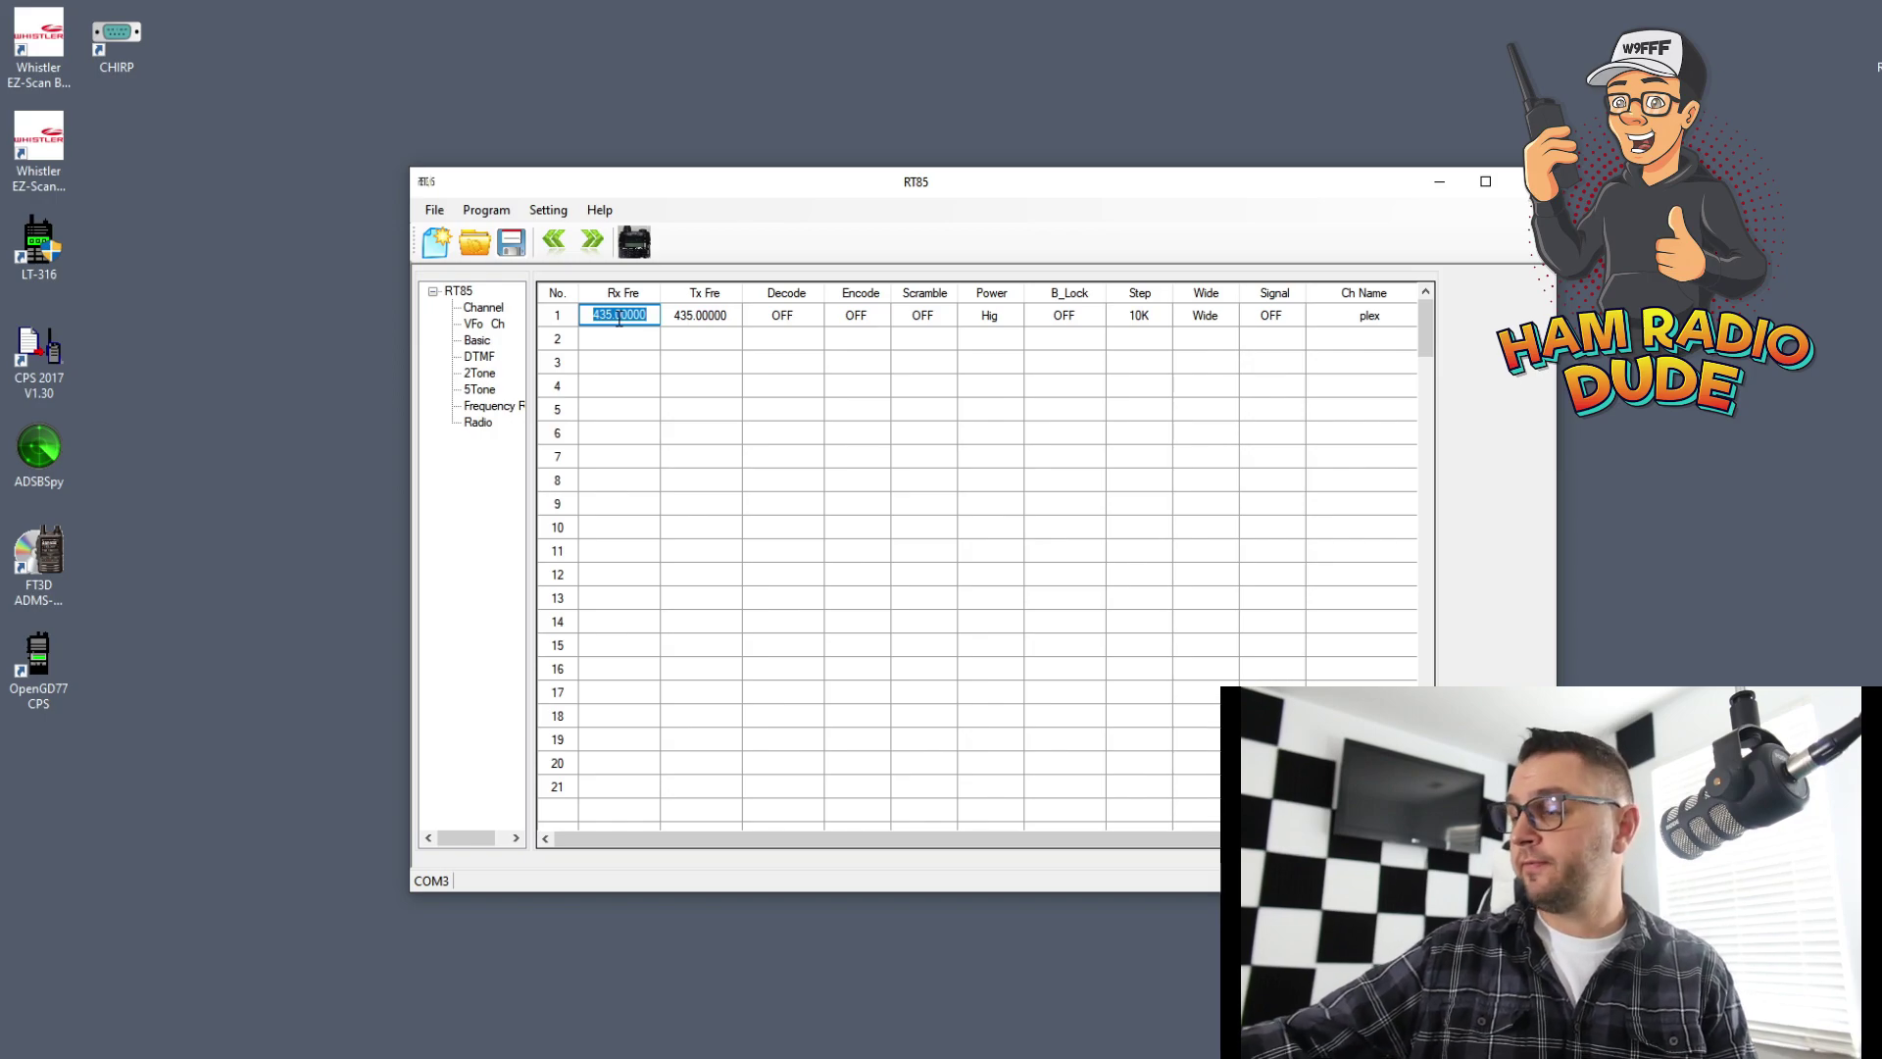
pyautogui.press('BackSpace')
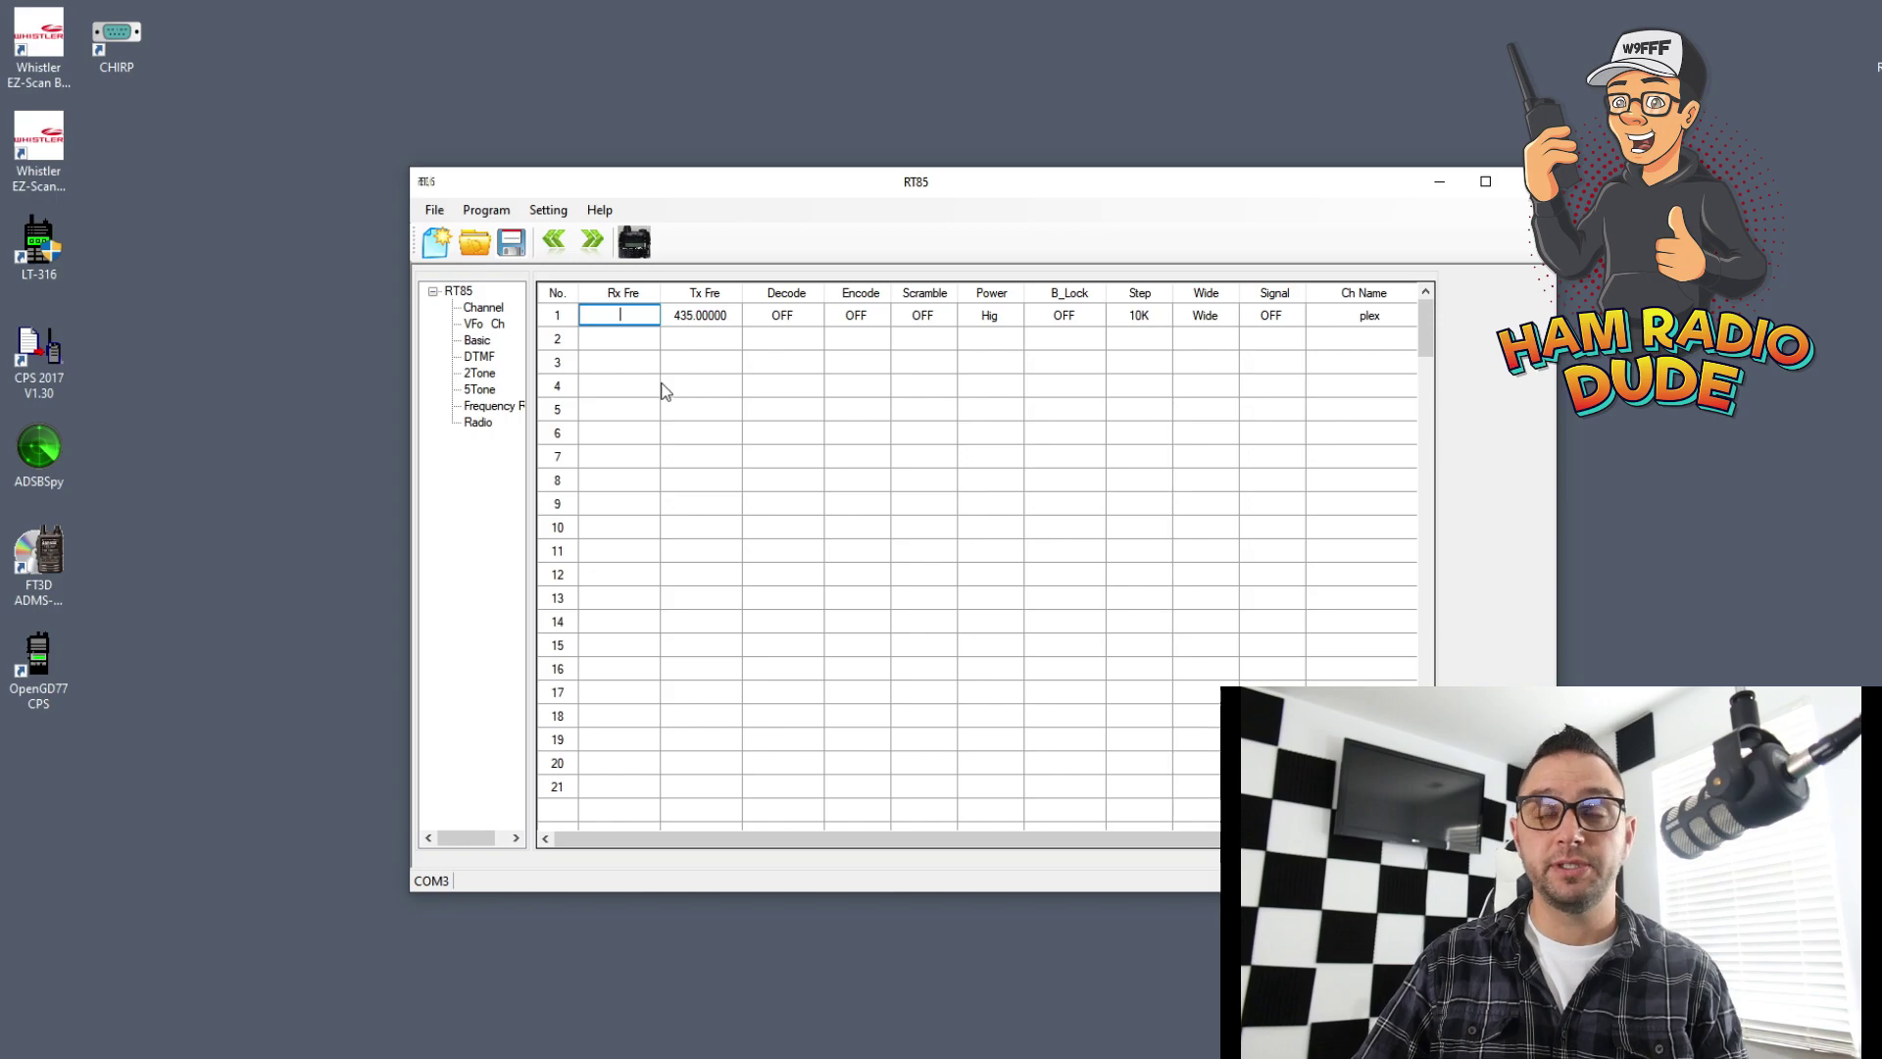
pyautogui.click(637, 341)
pyautogui.click(637, 341)
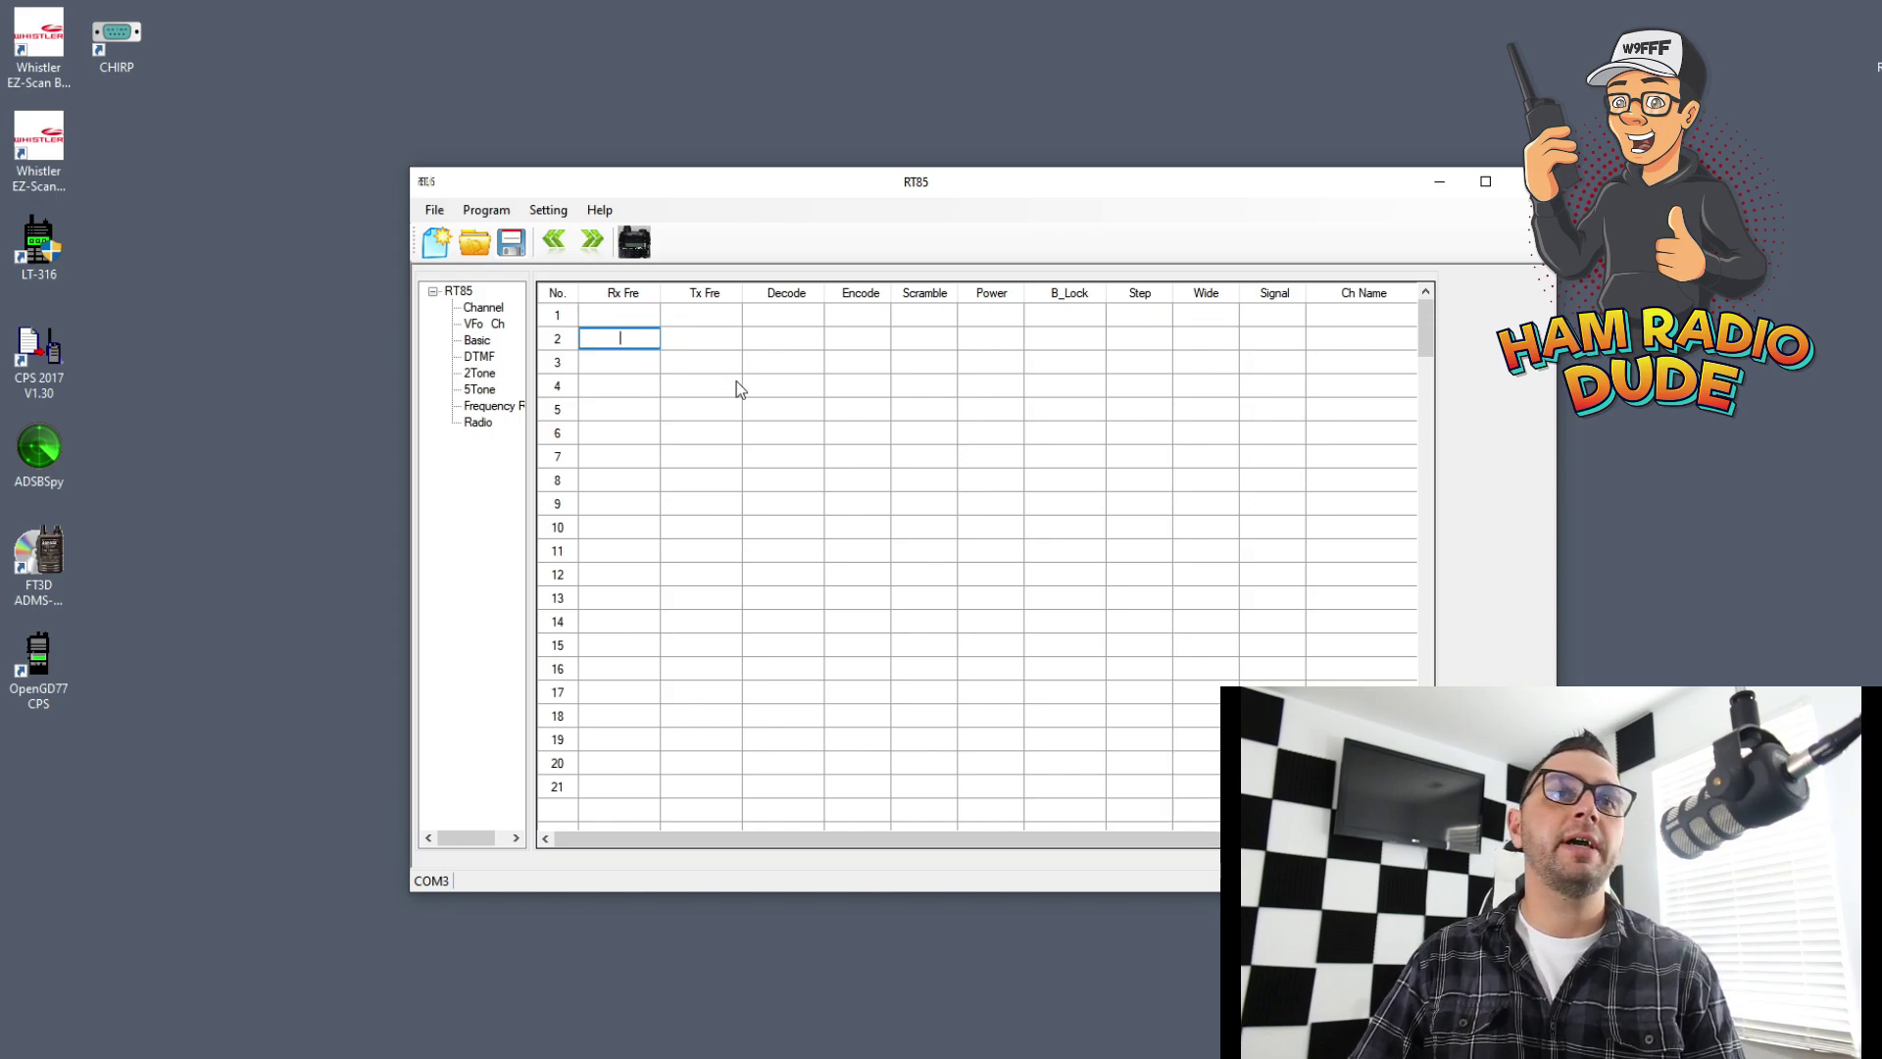
pyautogui.click(654, 323)
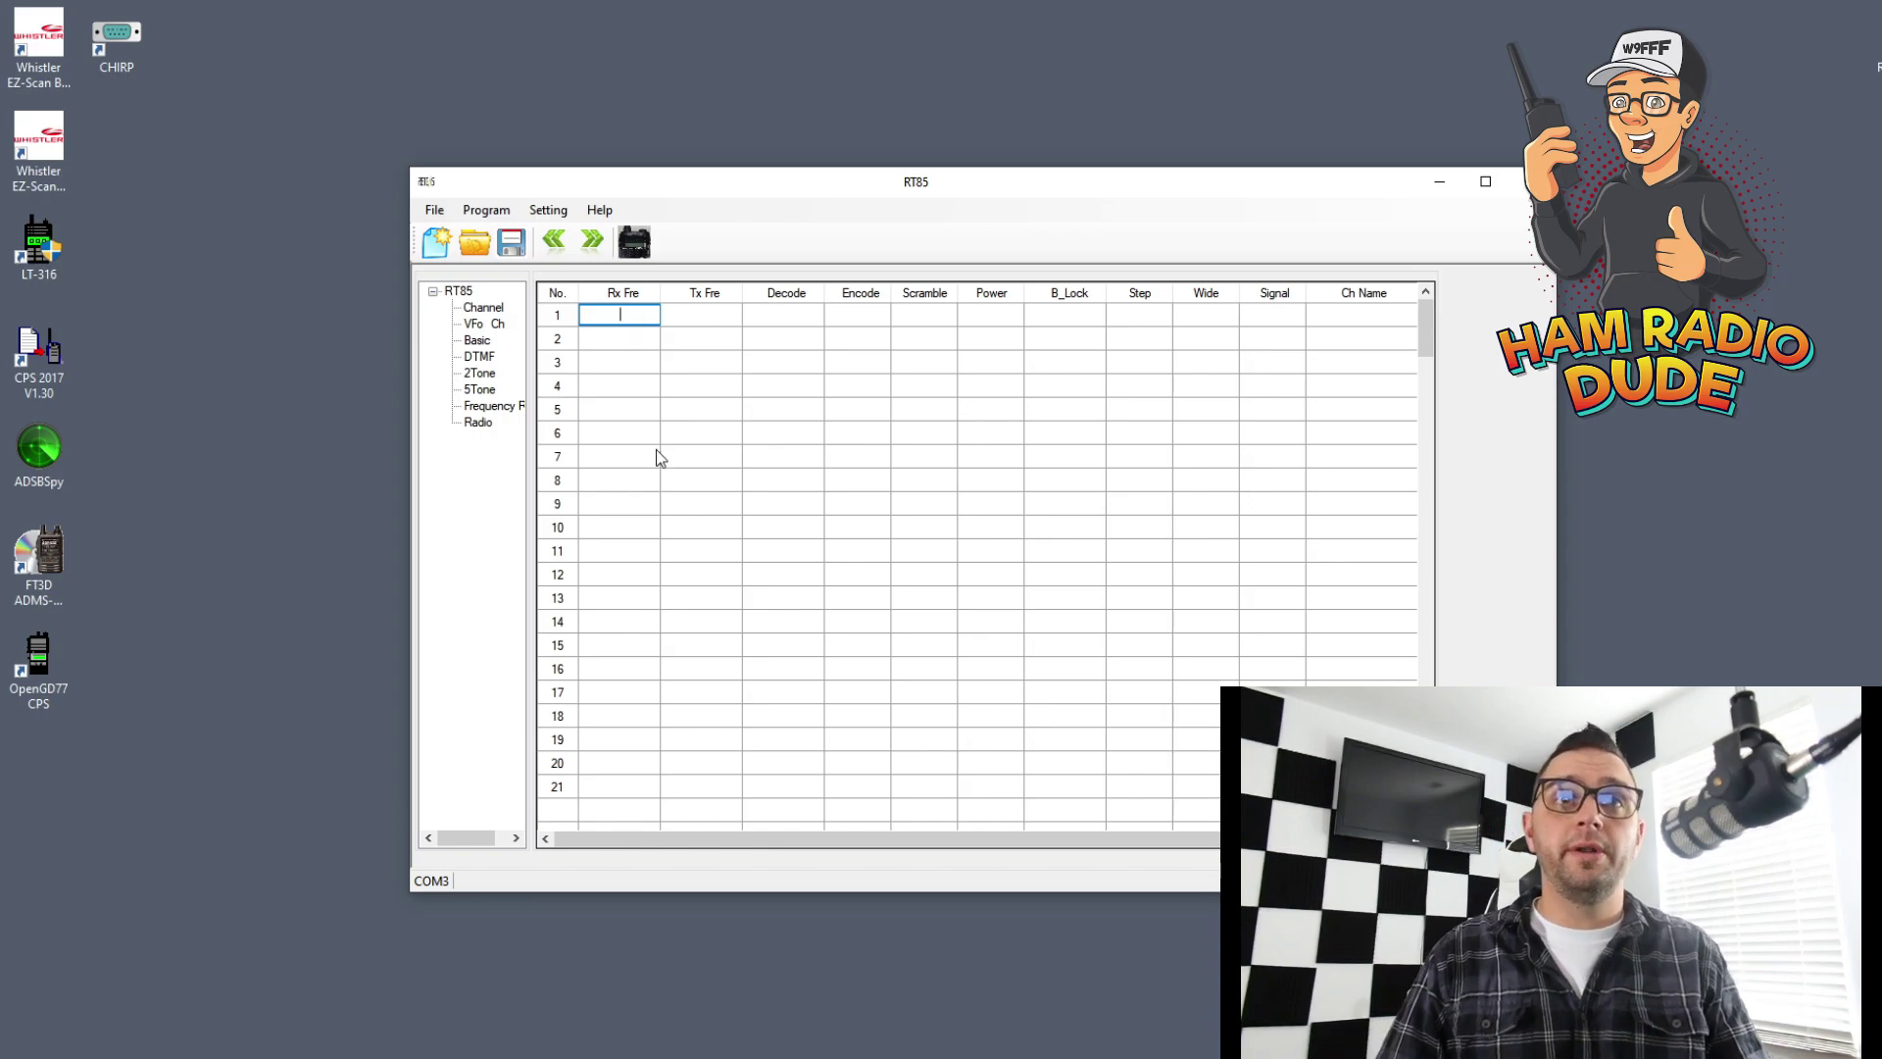
# Set channel 1's receive frequency to 144.985 and check its power is Hig.
pyautogui.write('144')
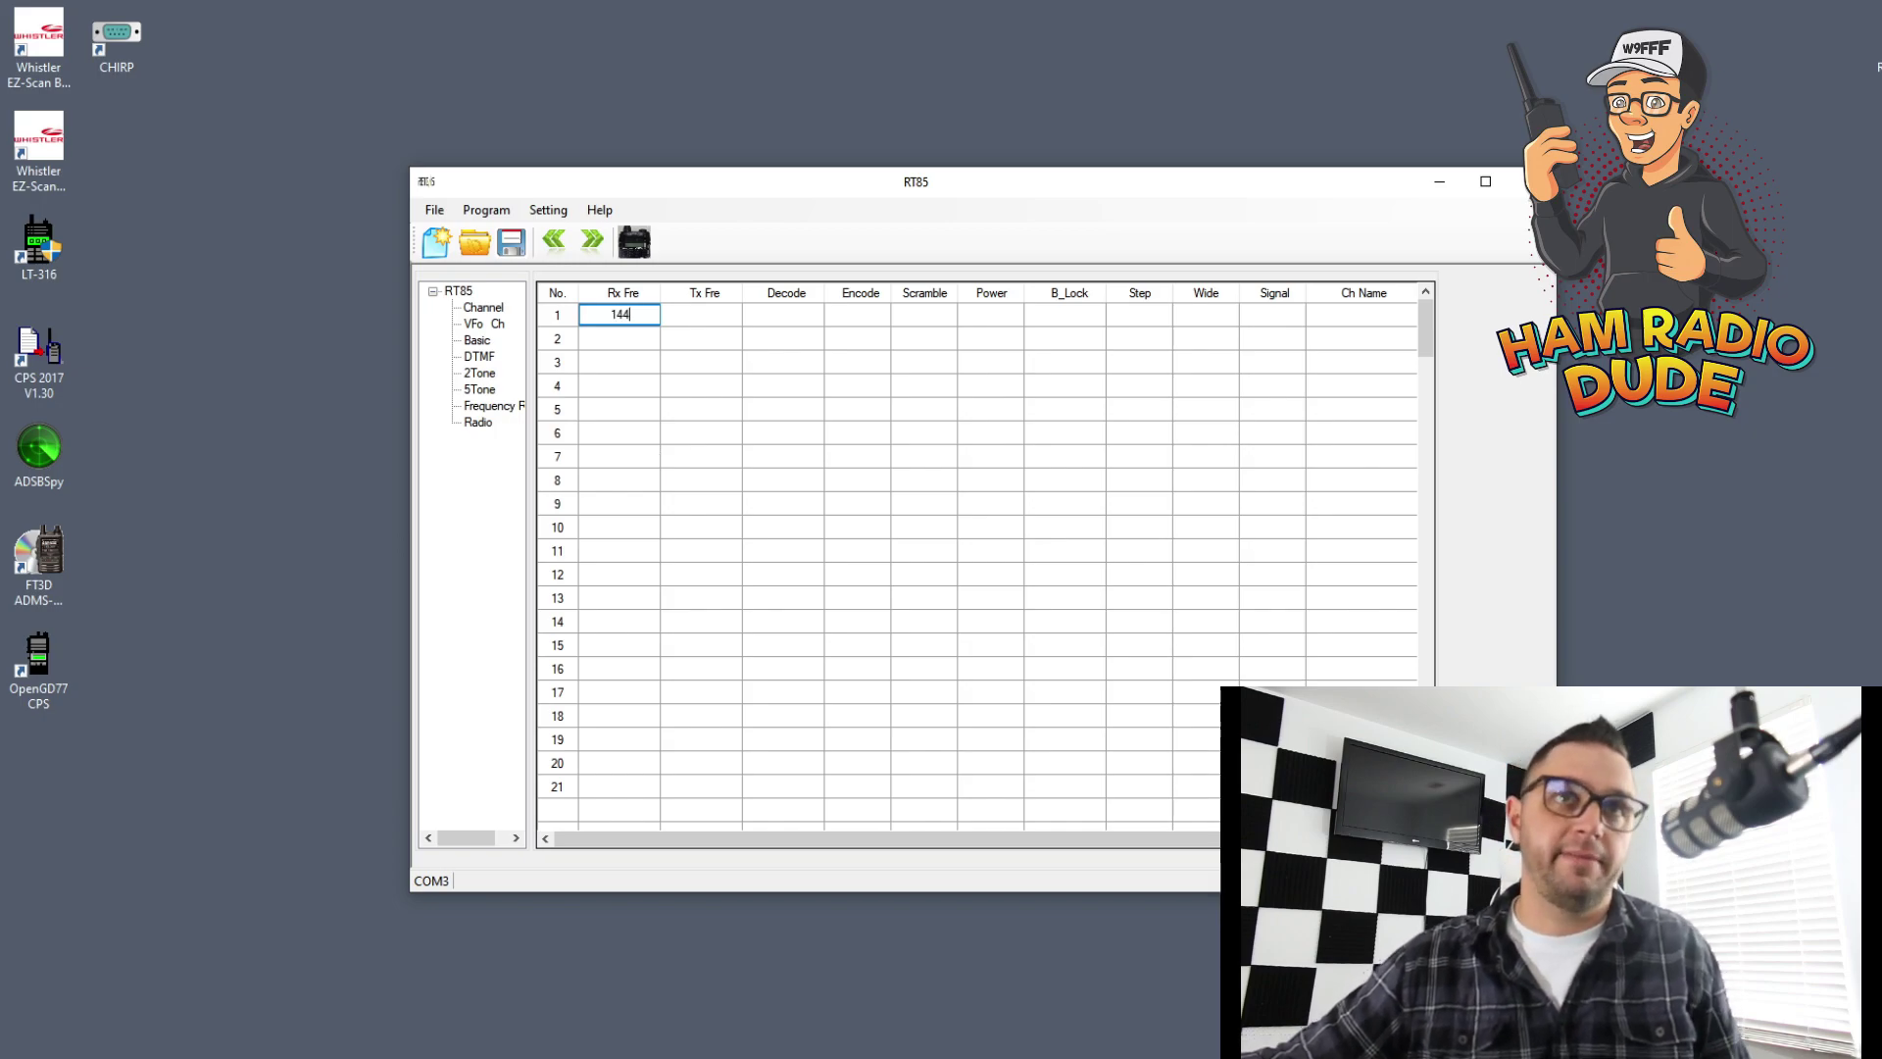
pyautogui.write('.985')
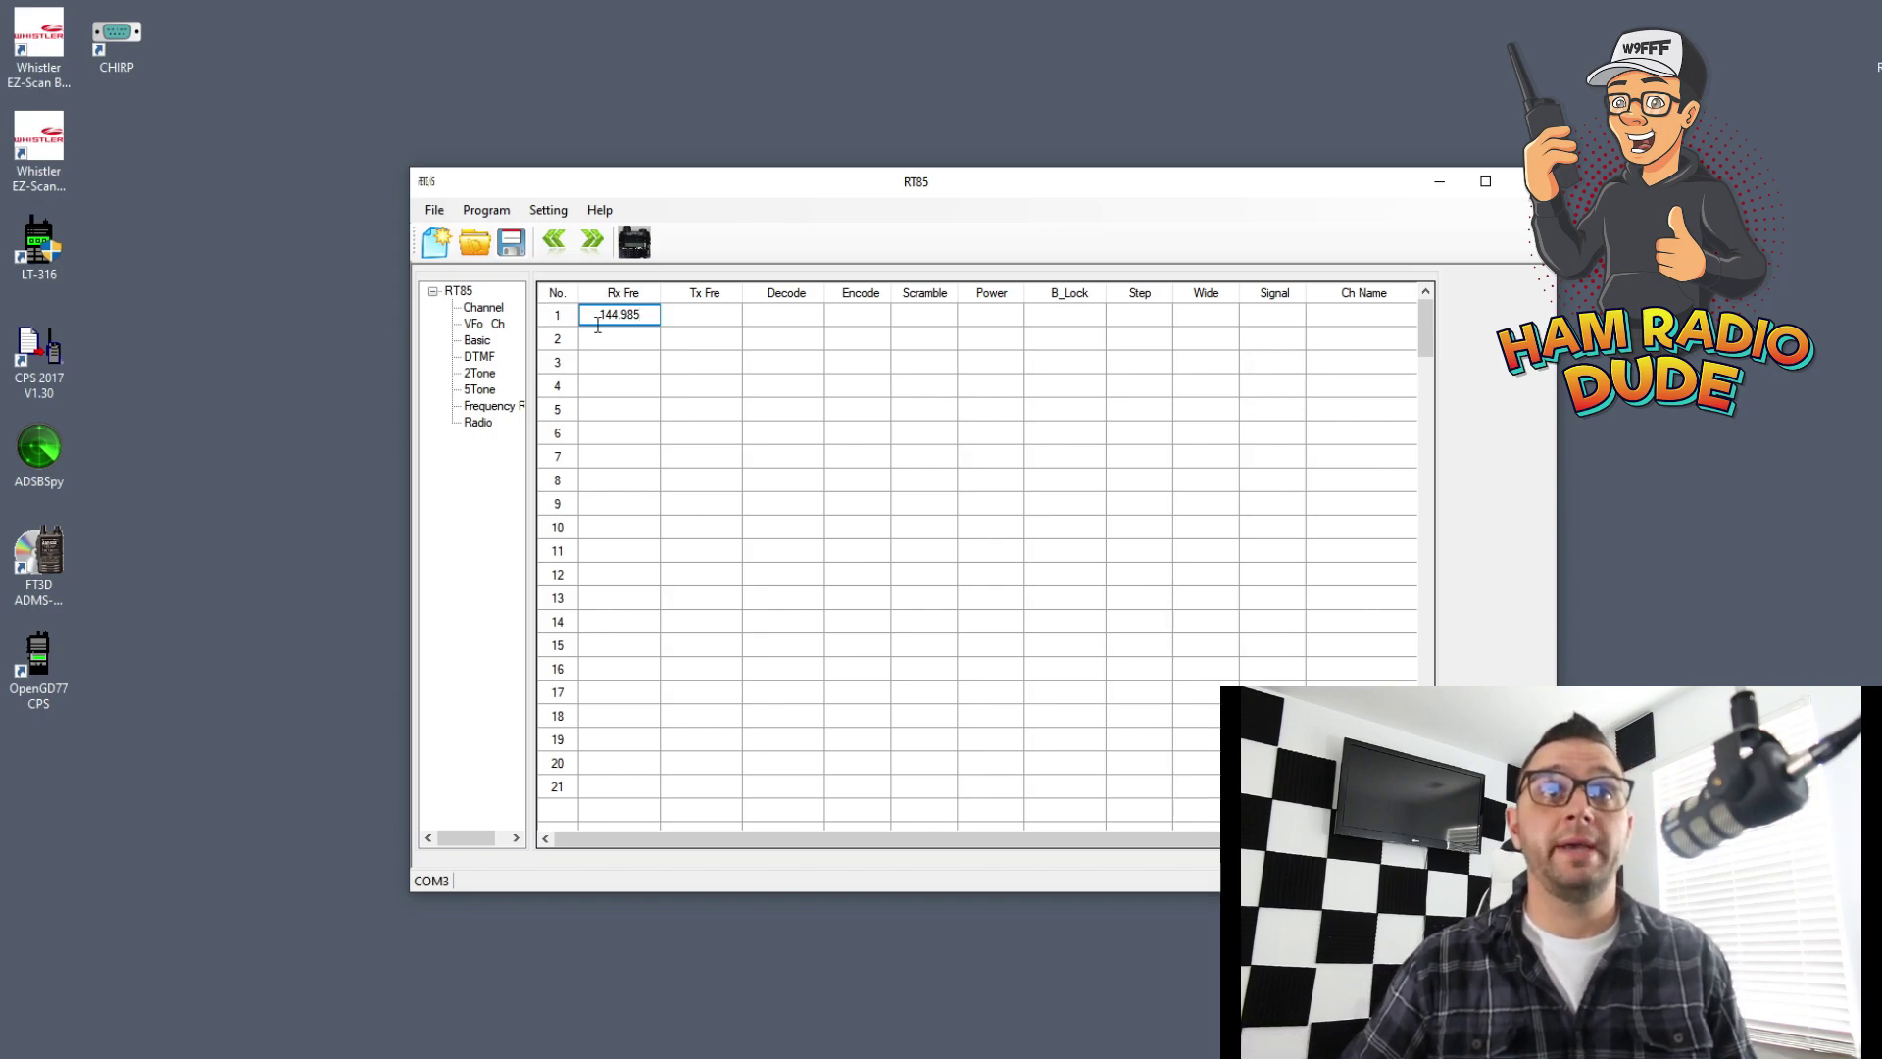
pyautogui.click(691, 315)
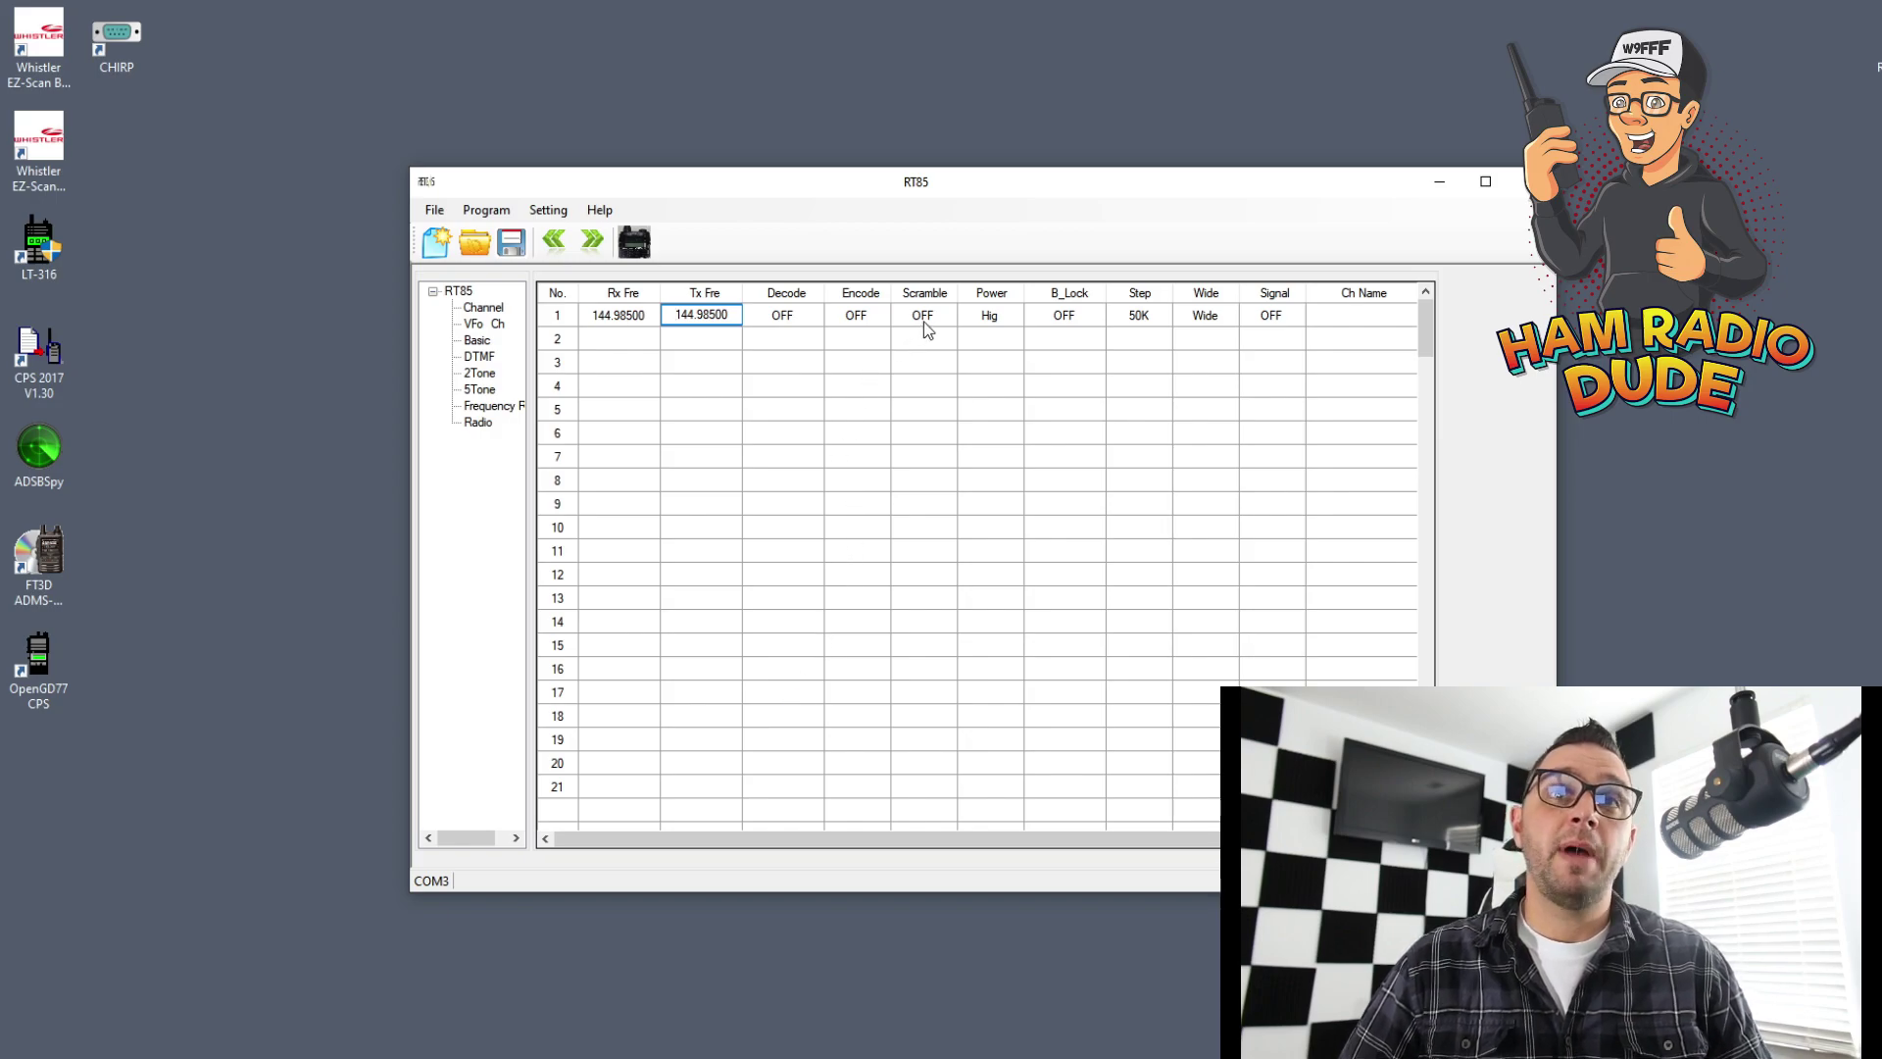
pyautogui.click(1000, 311)
pyautogui.click(990, 309)
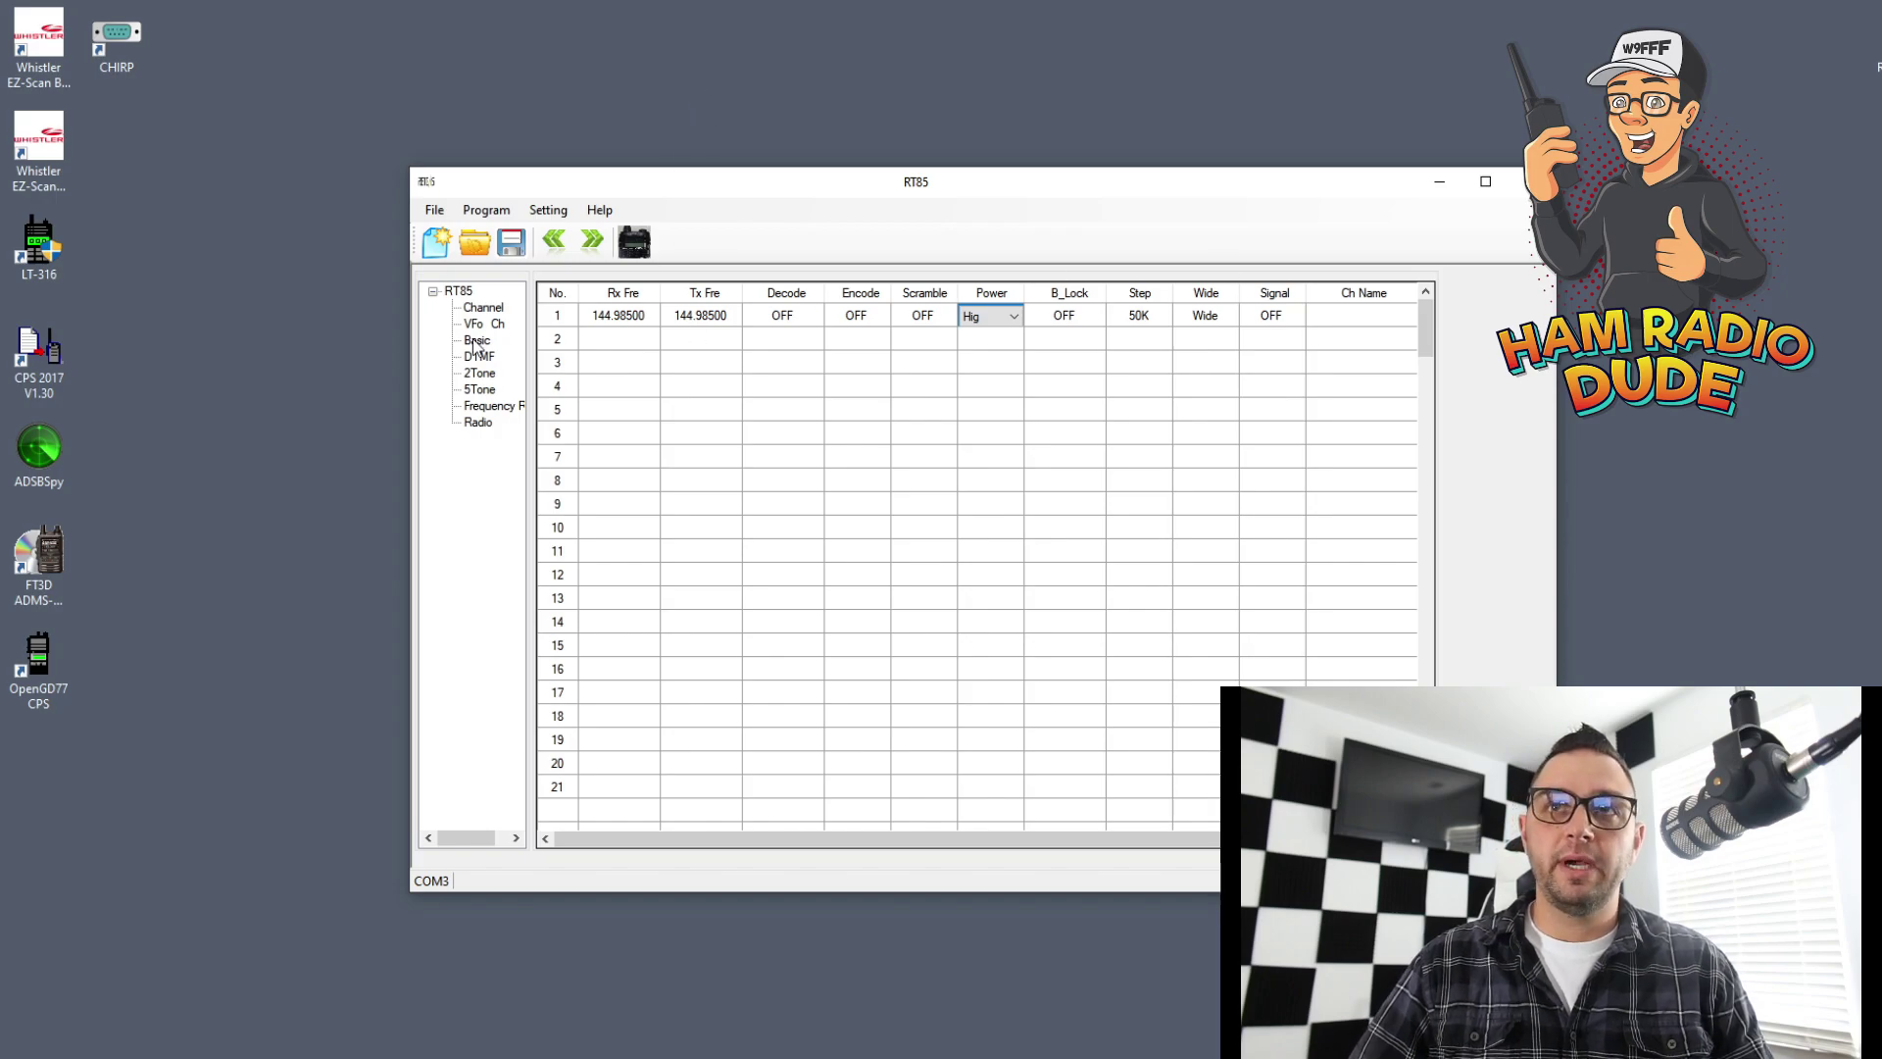
# Name channel 1 '985 SIMP'.
pyautogui.click(1350, 313)
pyautogui.click(1349, 314)
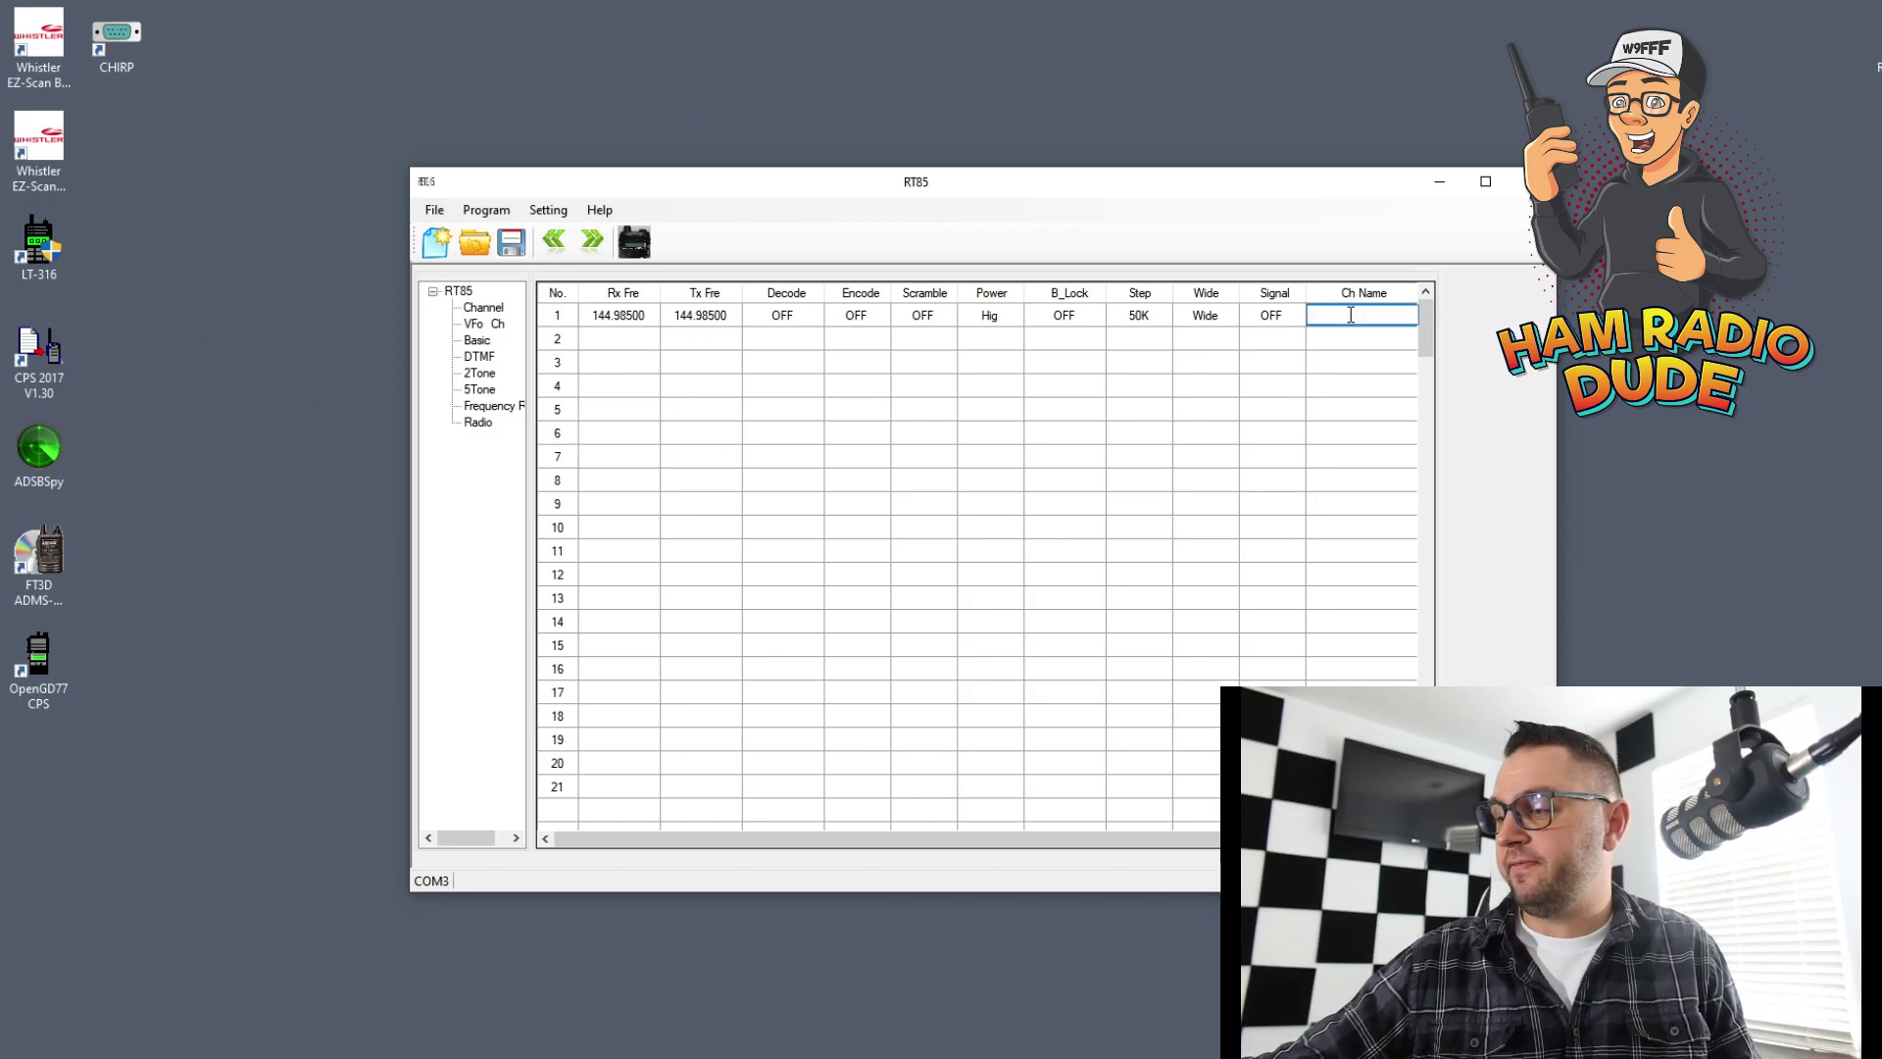
pyautogui.write('985 ')
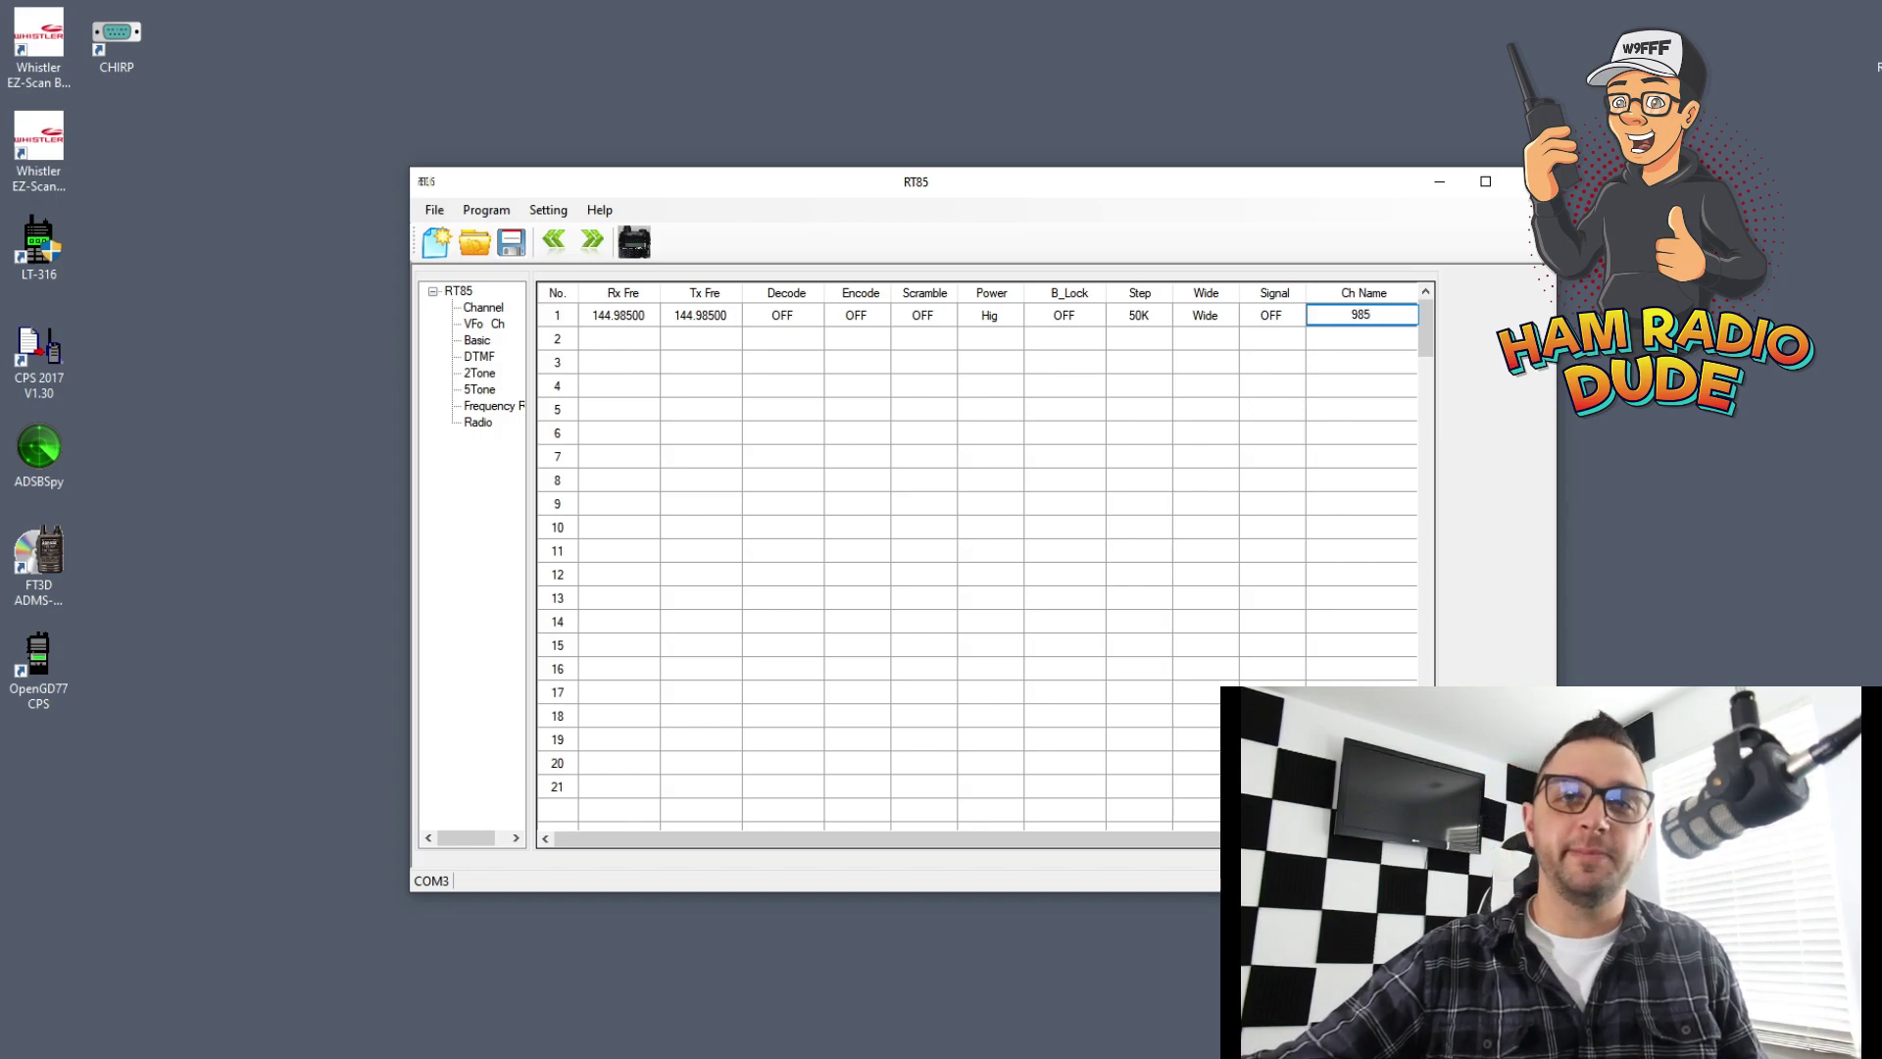
pyautogui.write('A')
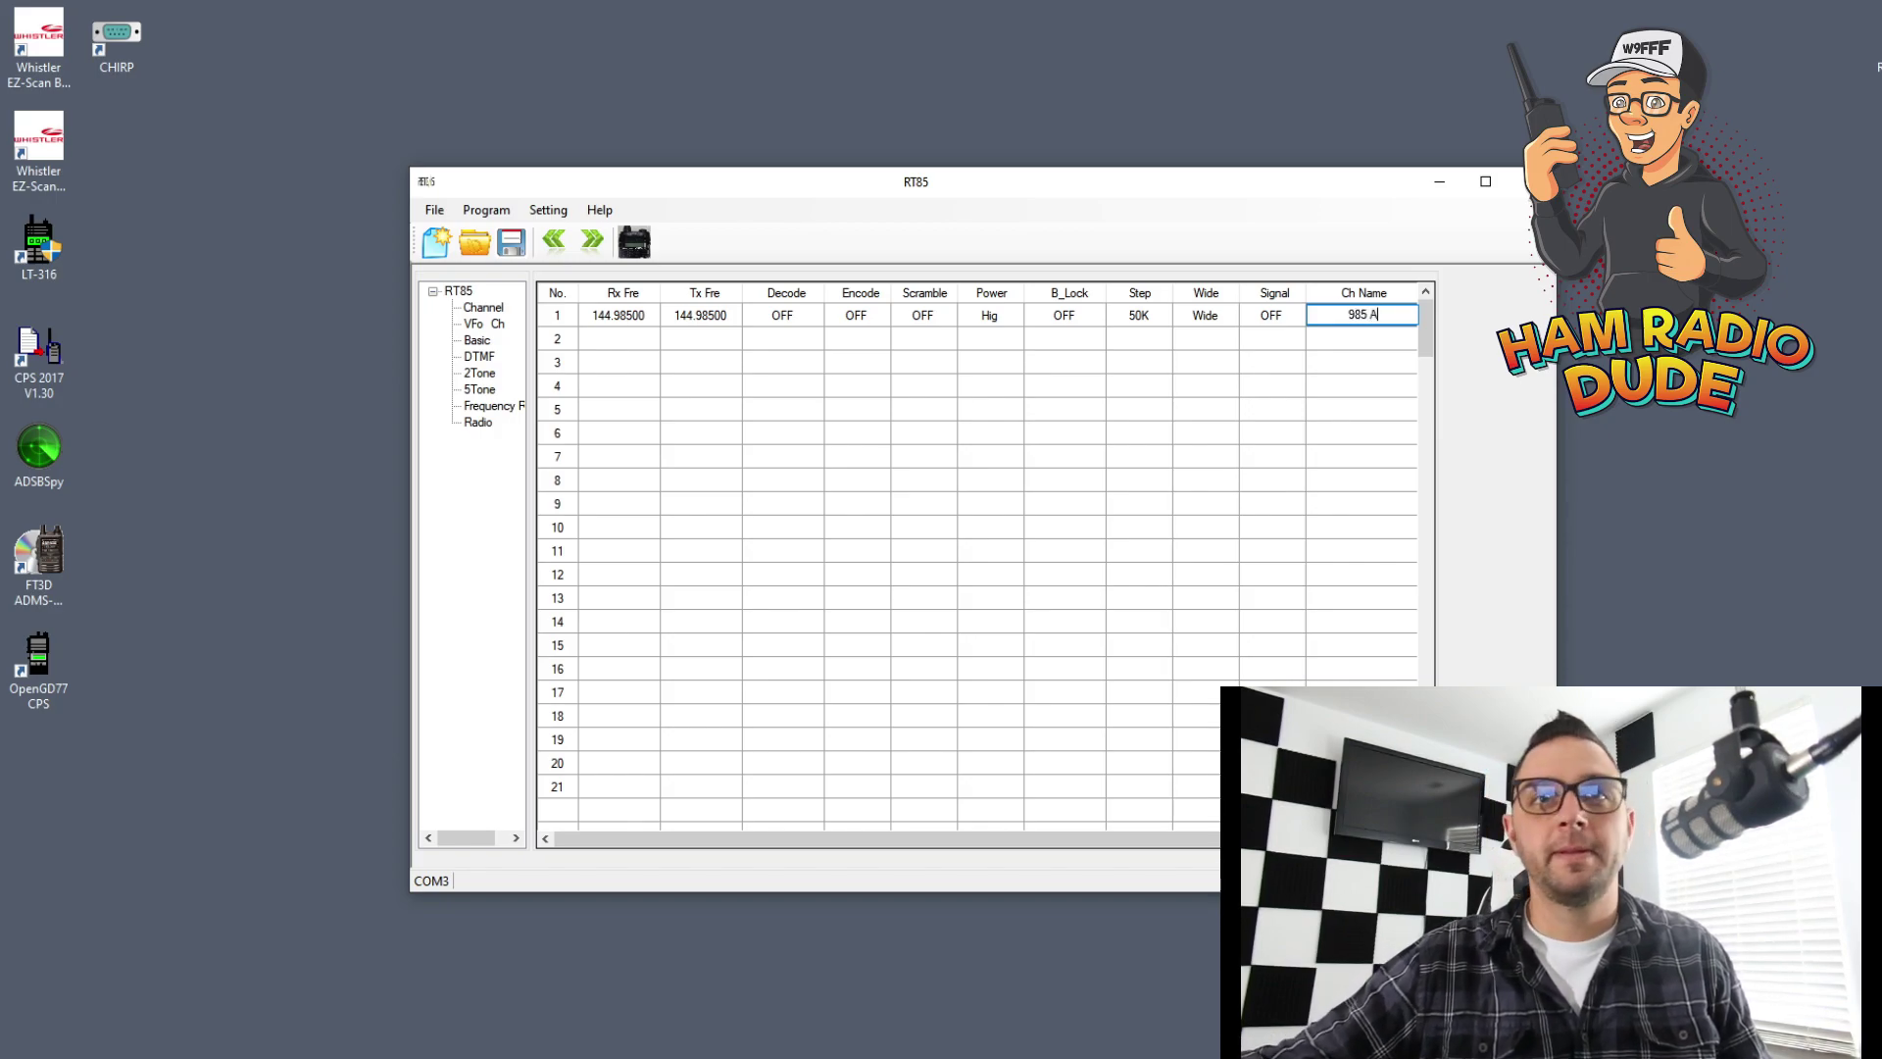
pyautogui.press('BackSpace')
pyautogui.write('SIMP')
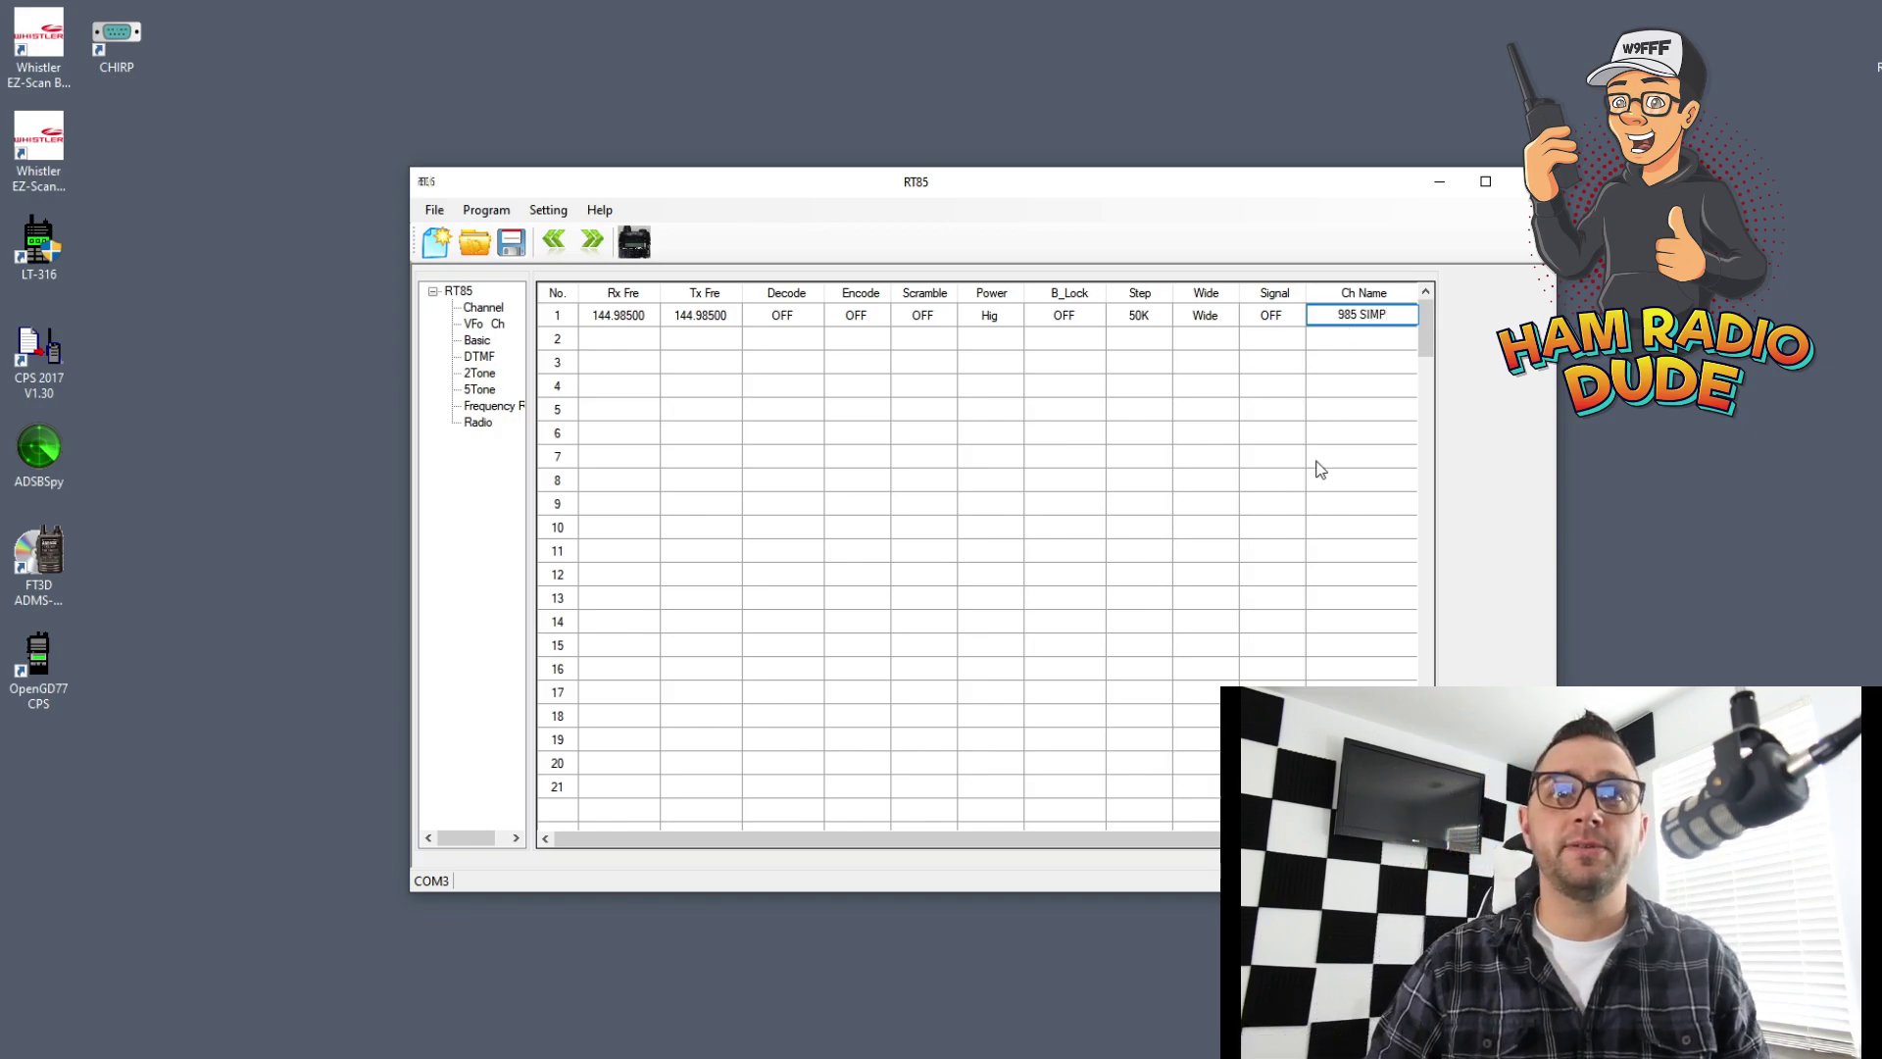
pyautogui.click(628, 338)
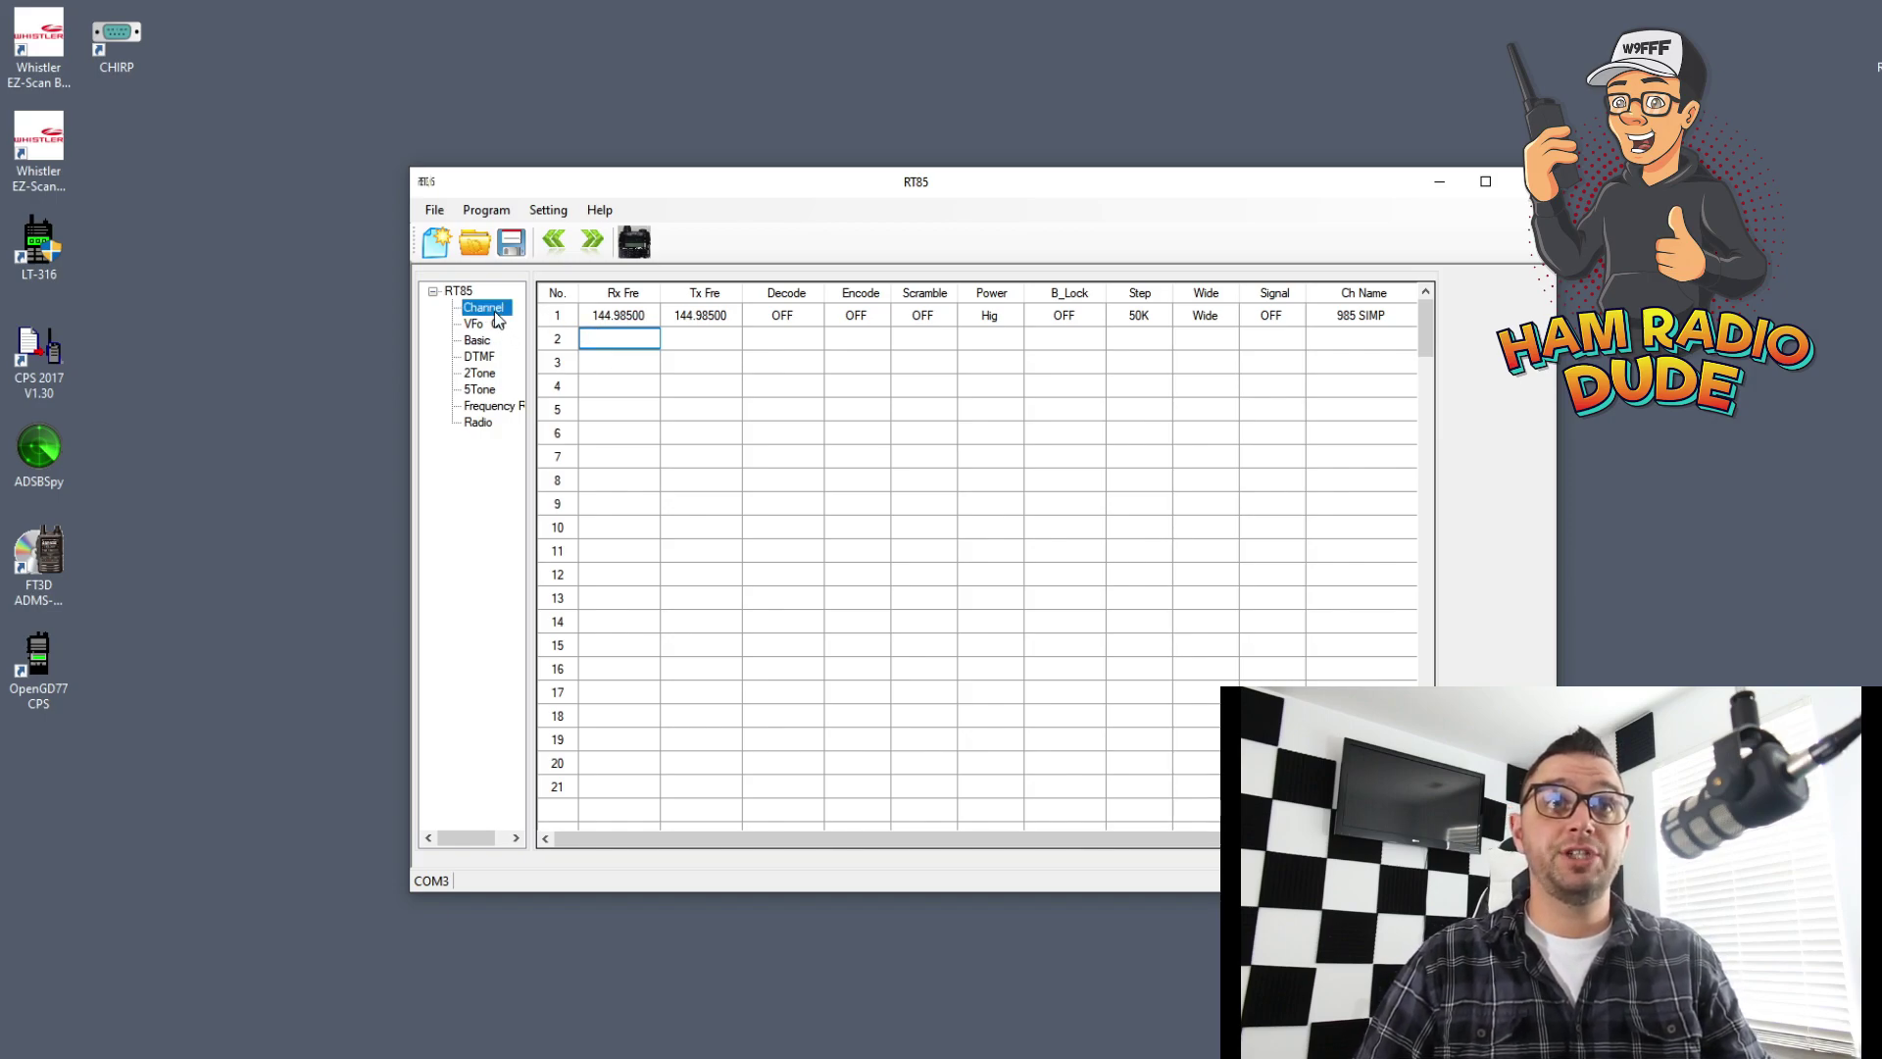
pyautogui.doubleClick(618, 338)
pyautogui.moveTo(970, 285); pyautogui.dragTo(757, 303)
pyautogui.click(796, 357)
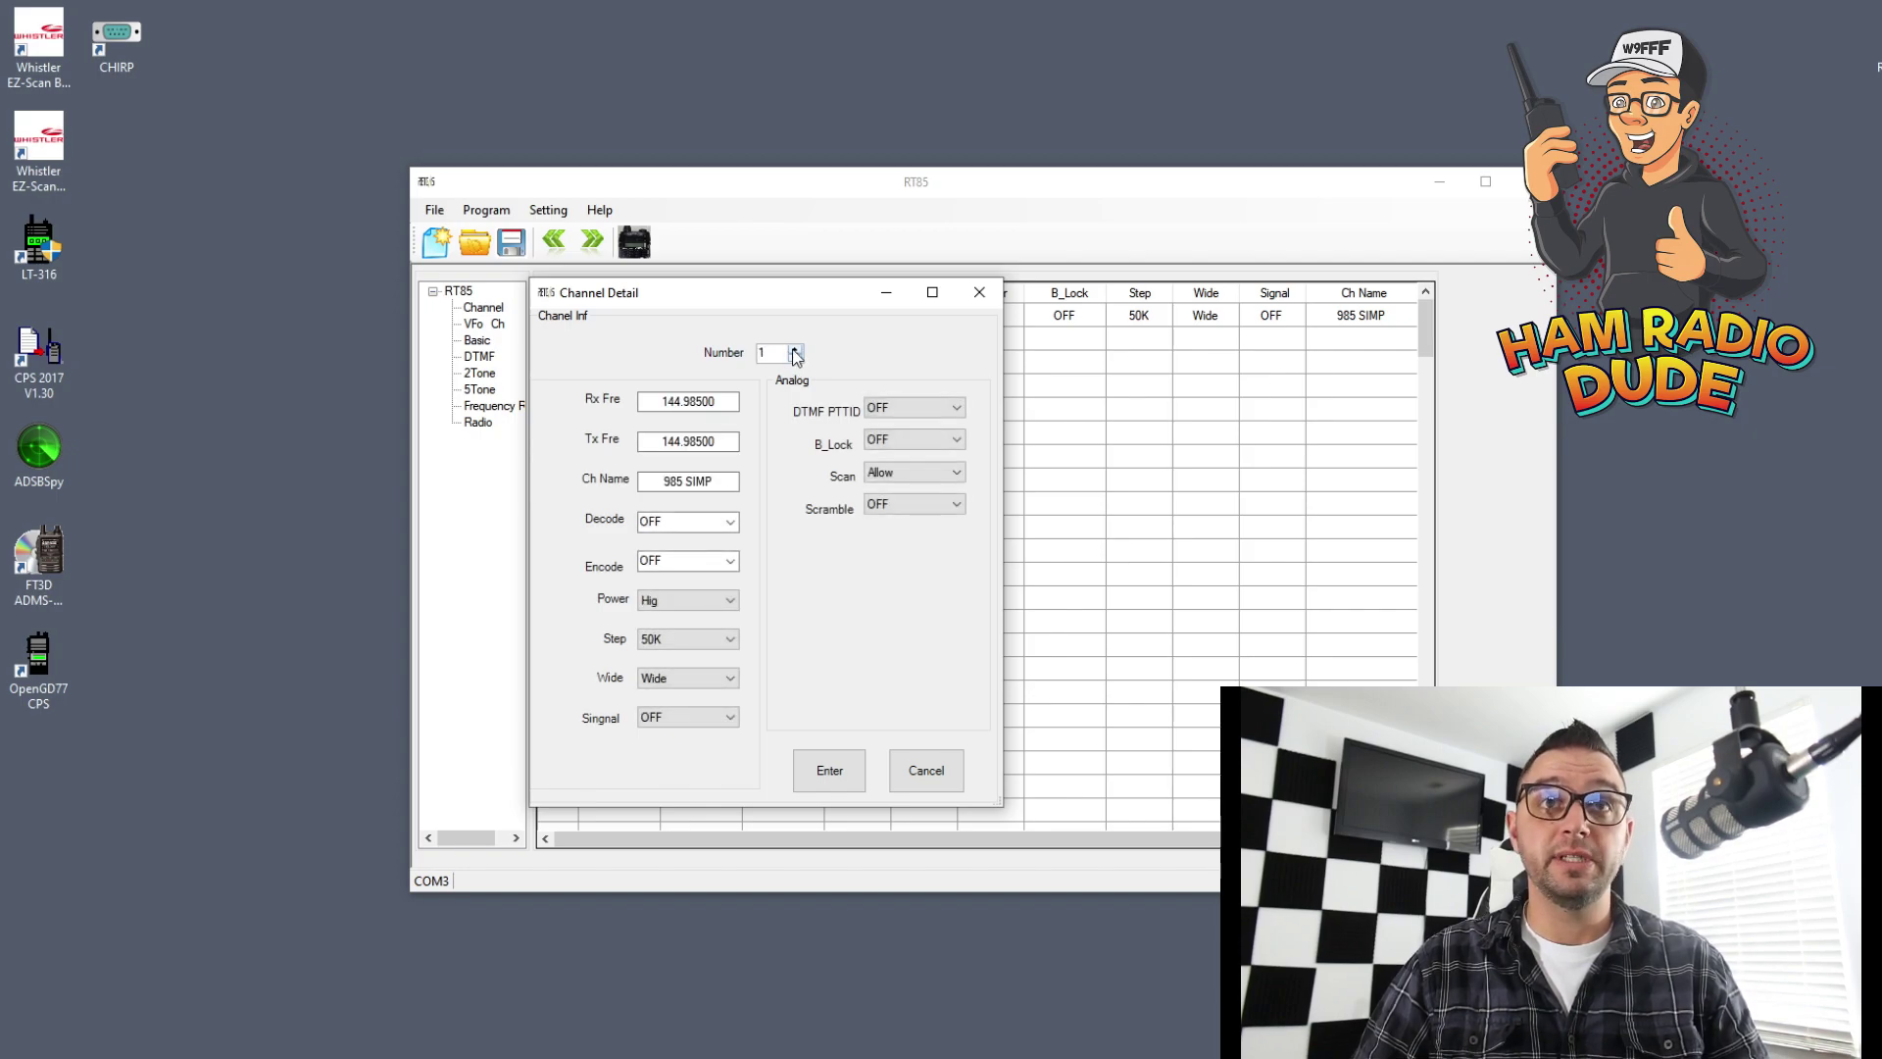
pyautogui.click(795, 348)
pyautogui.click(795, 356)
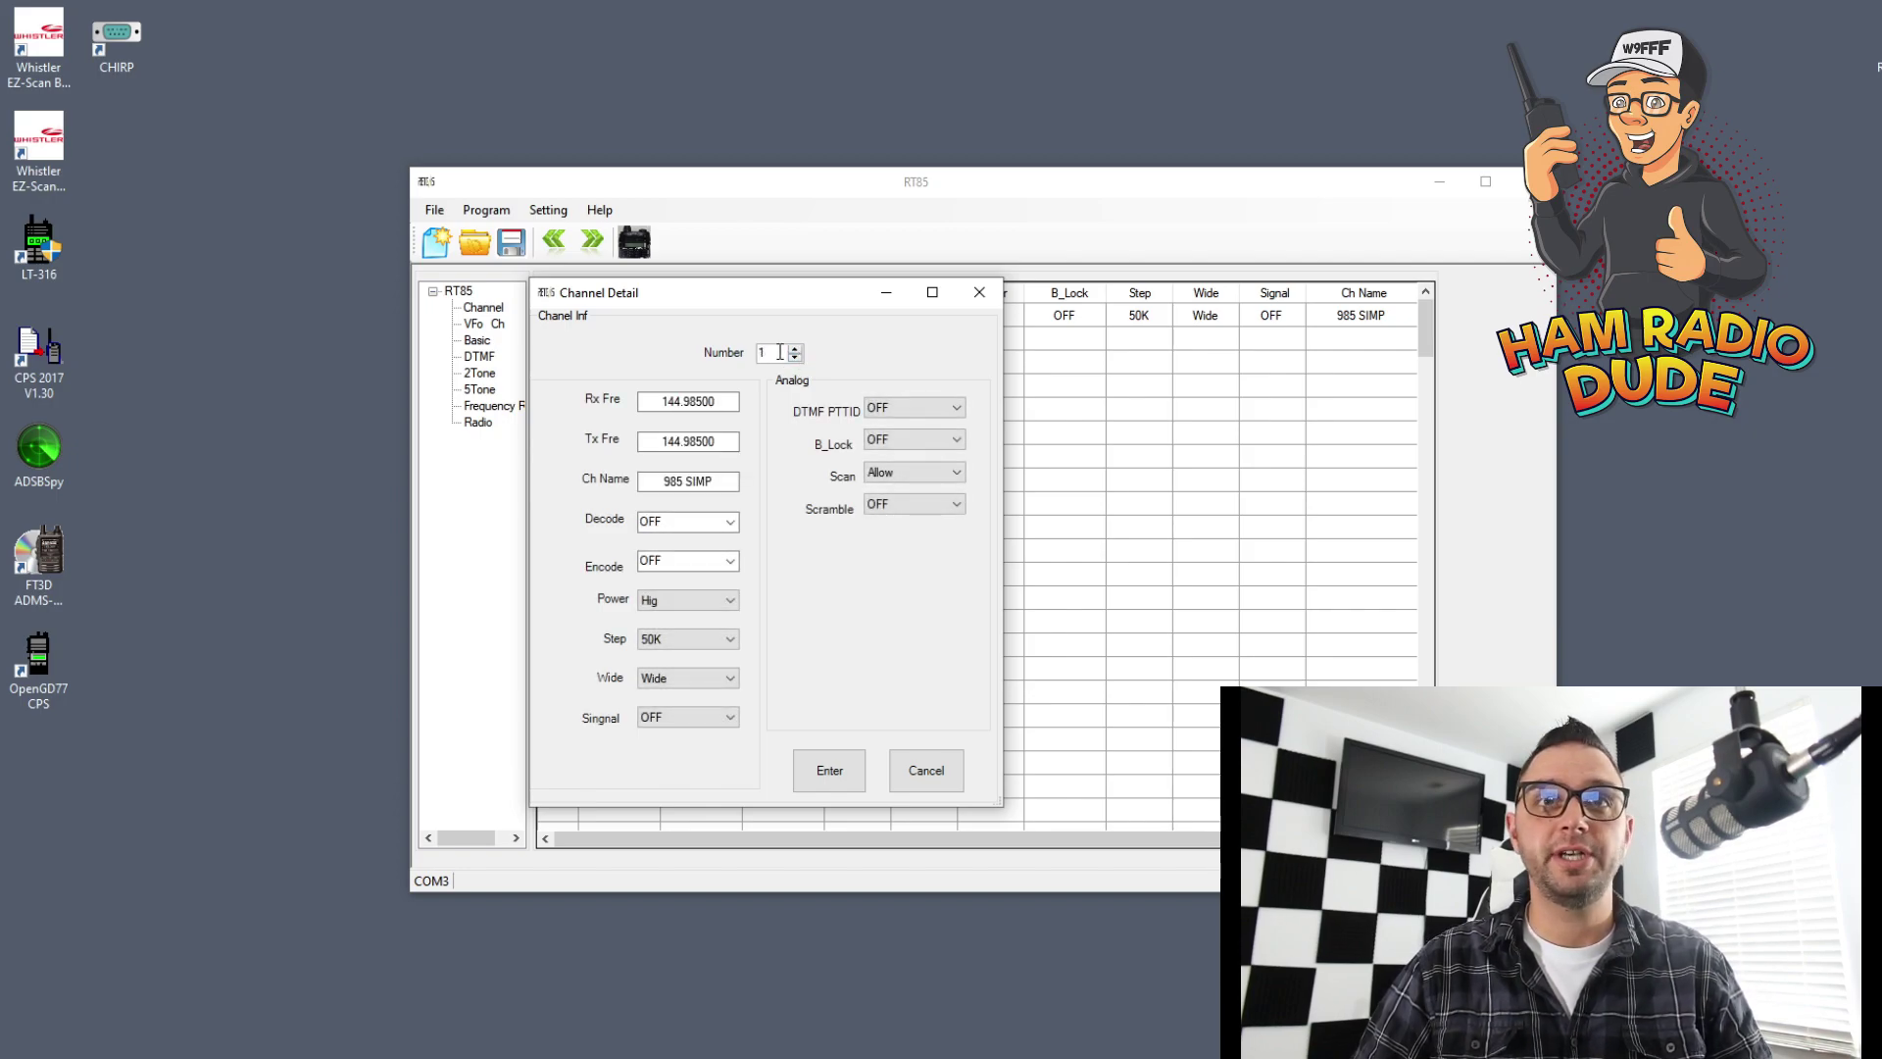
pyautogui.moveTo(741, 291); pyautogui.dragTo(1173, 203)
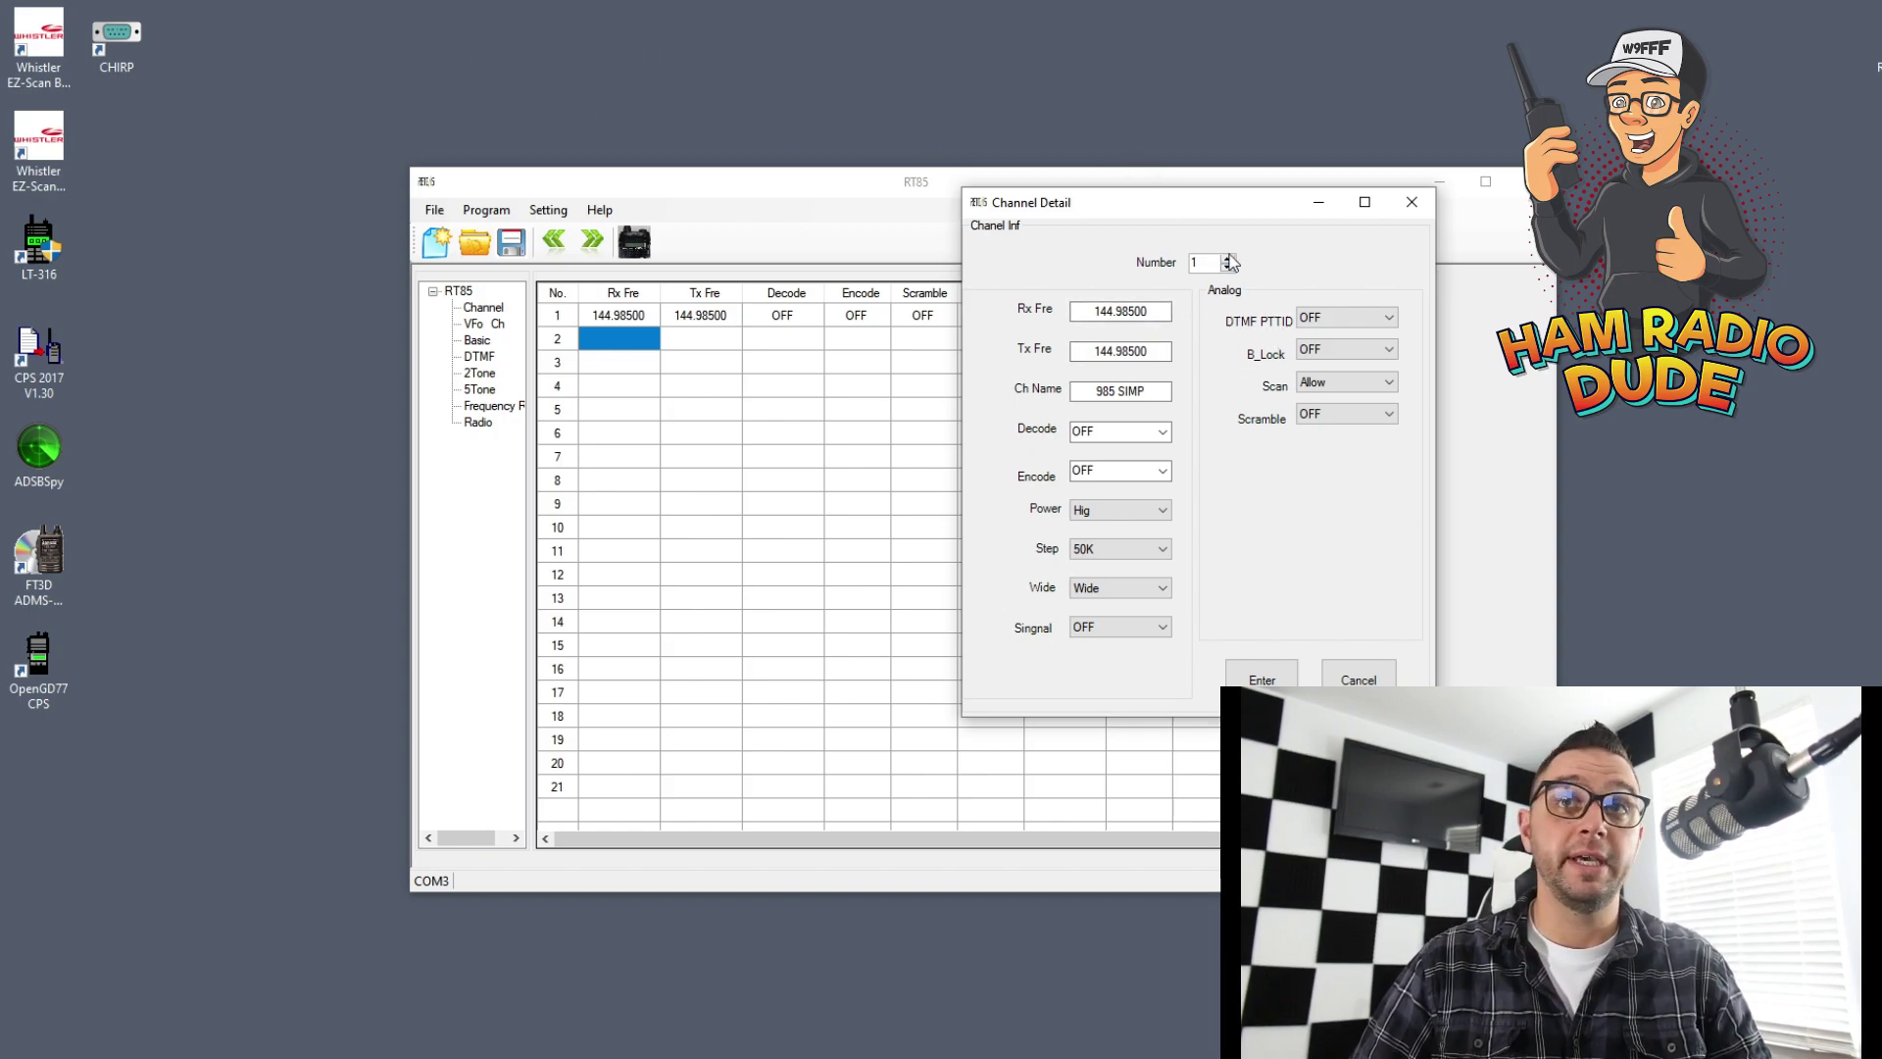
pyautogui.click(1228, 258)
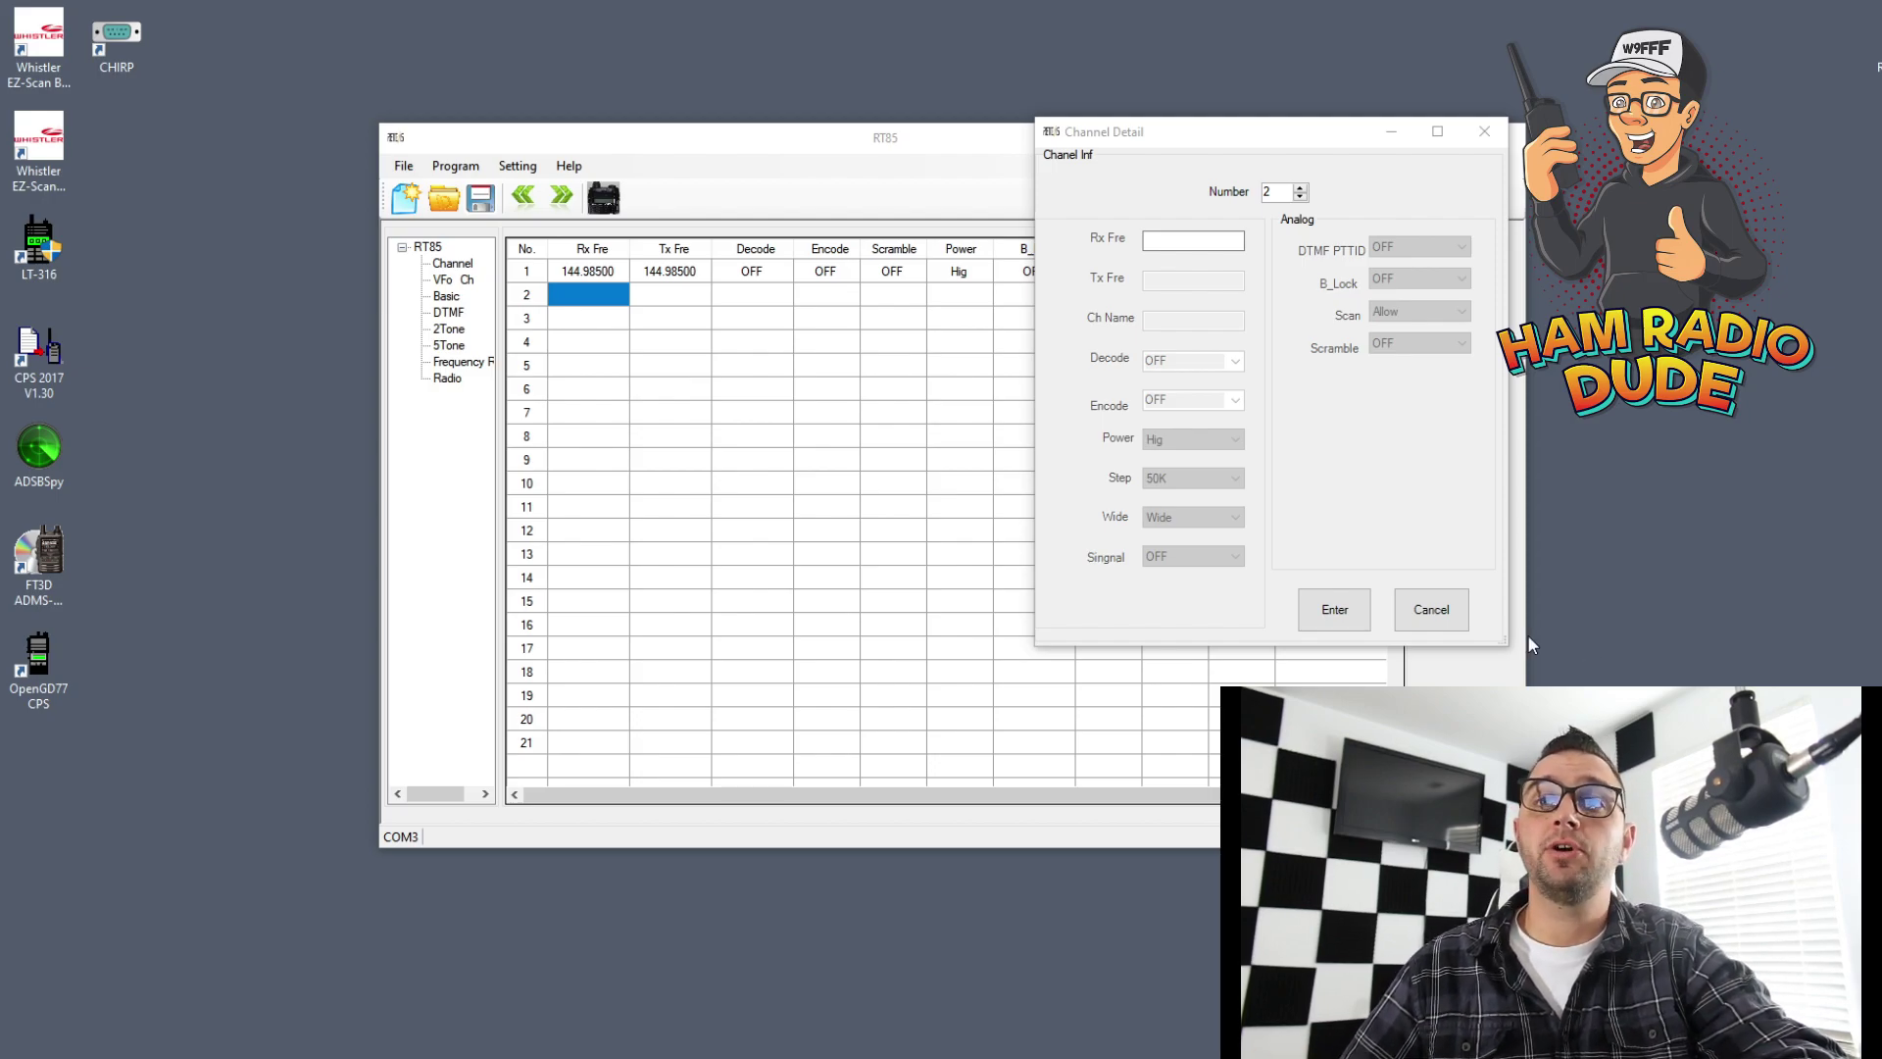
pyautogui.click(1427, 614)
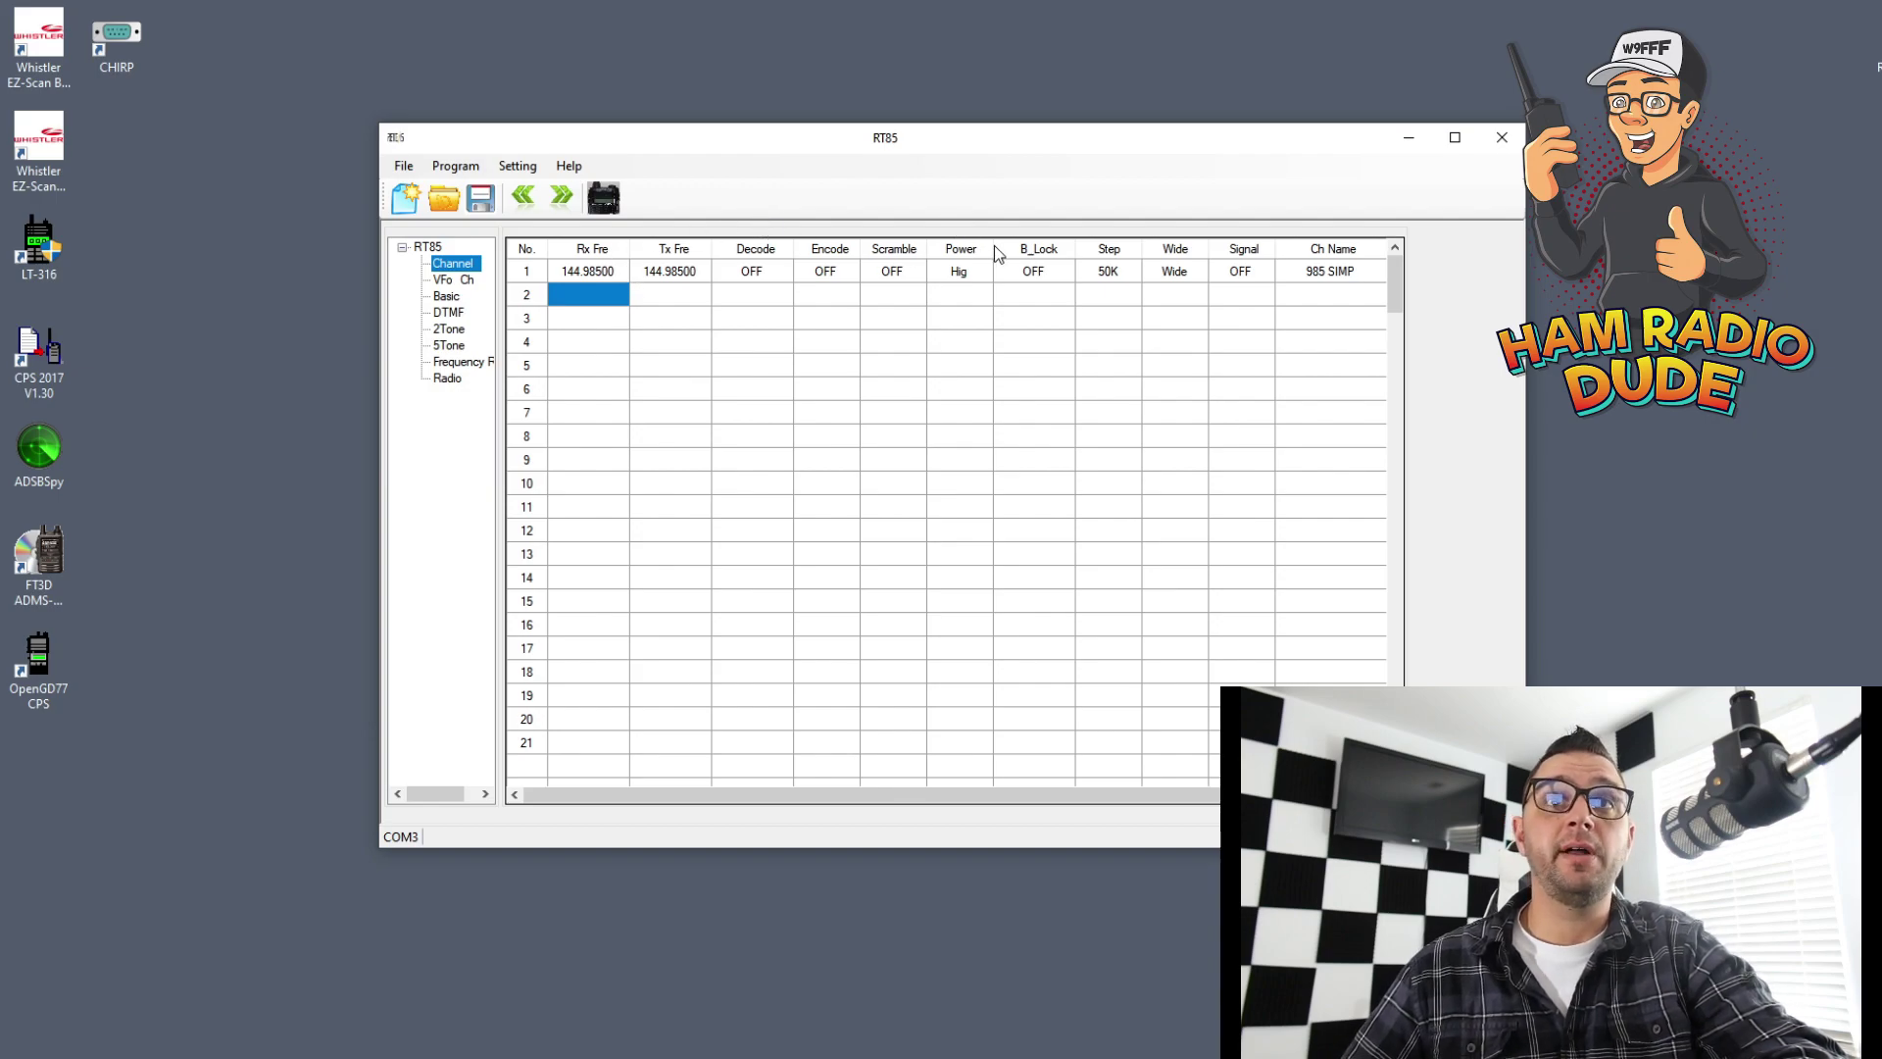
pyautogui.moveTo(892, 794); pyautogui.dragTo(943, 239)
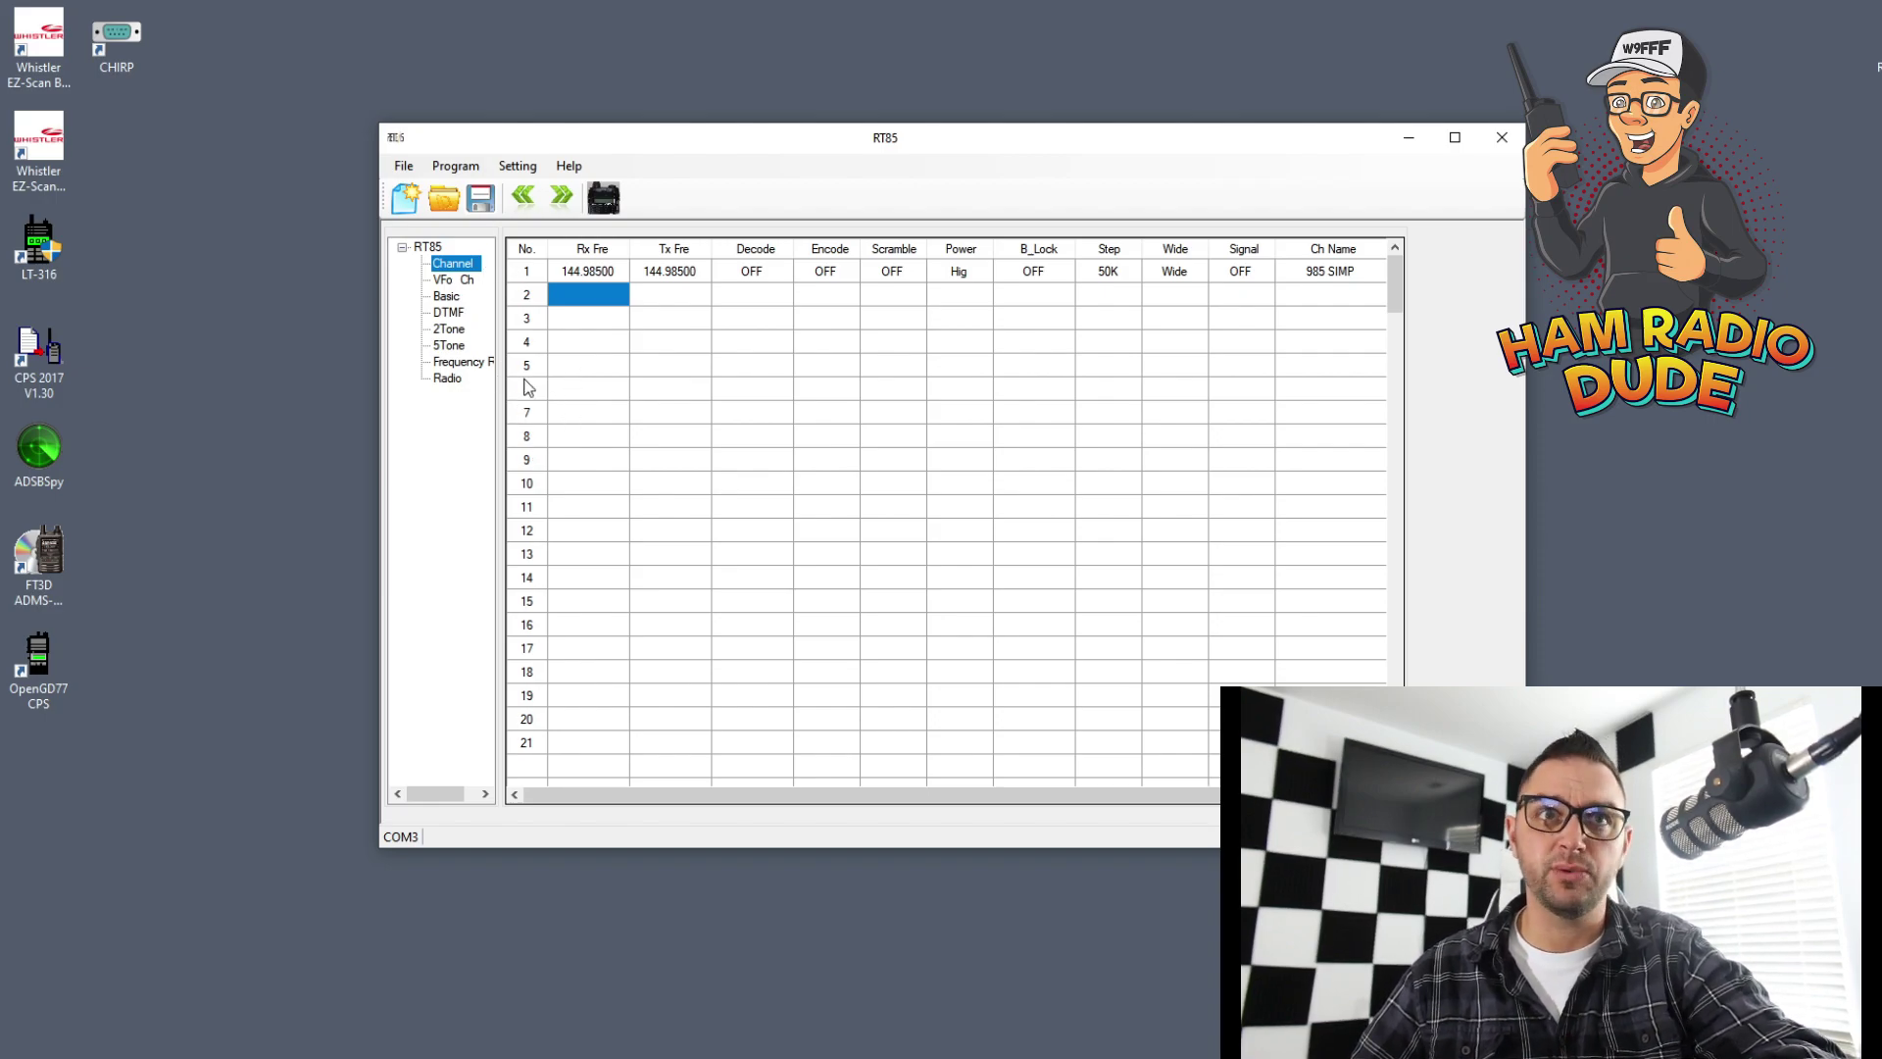
pyautogui.doubleClick(451, 273)
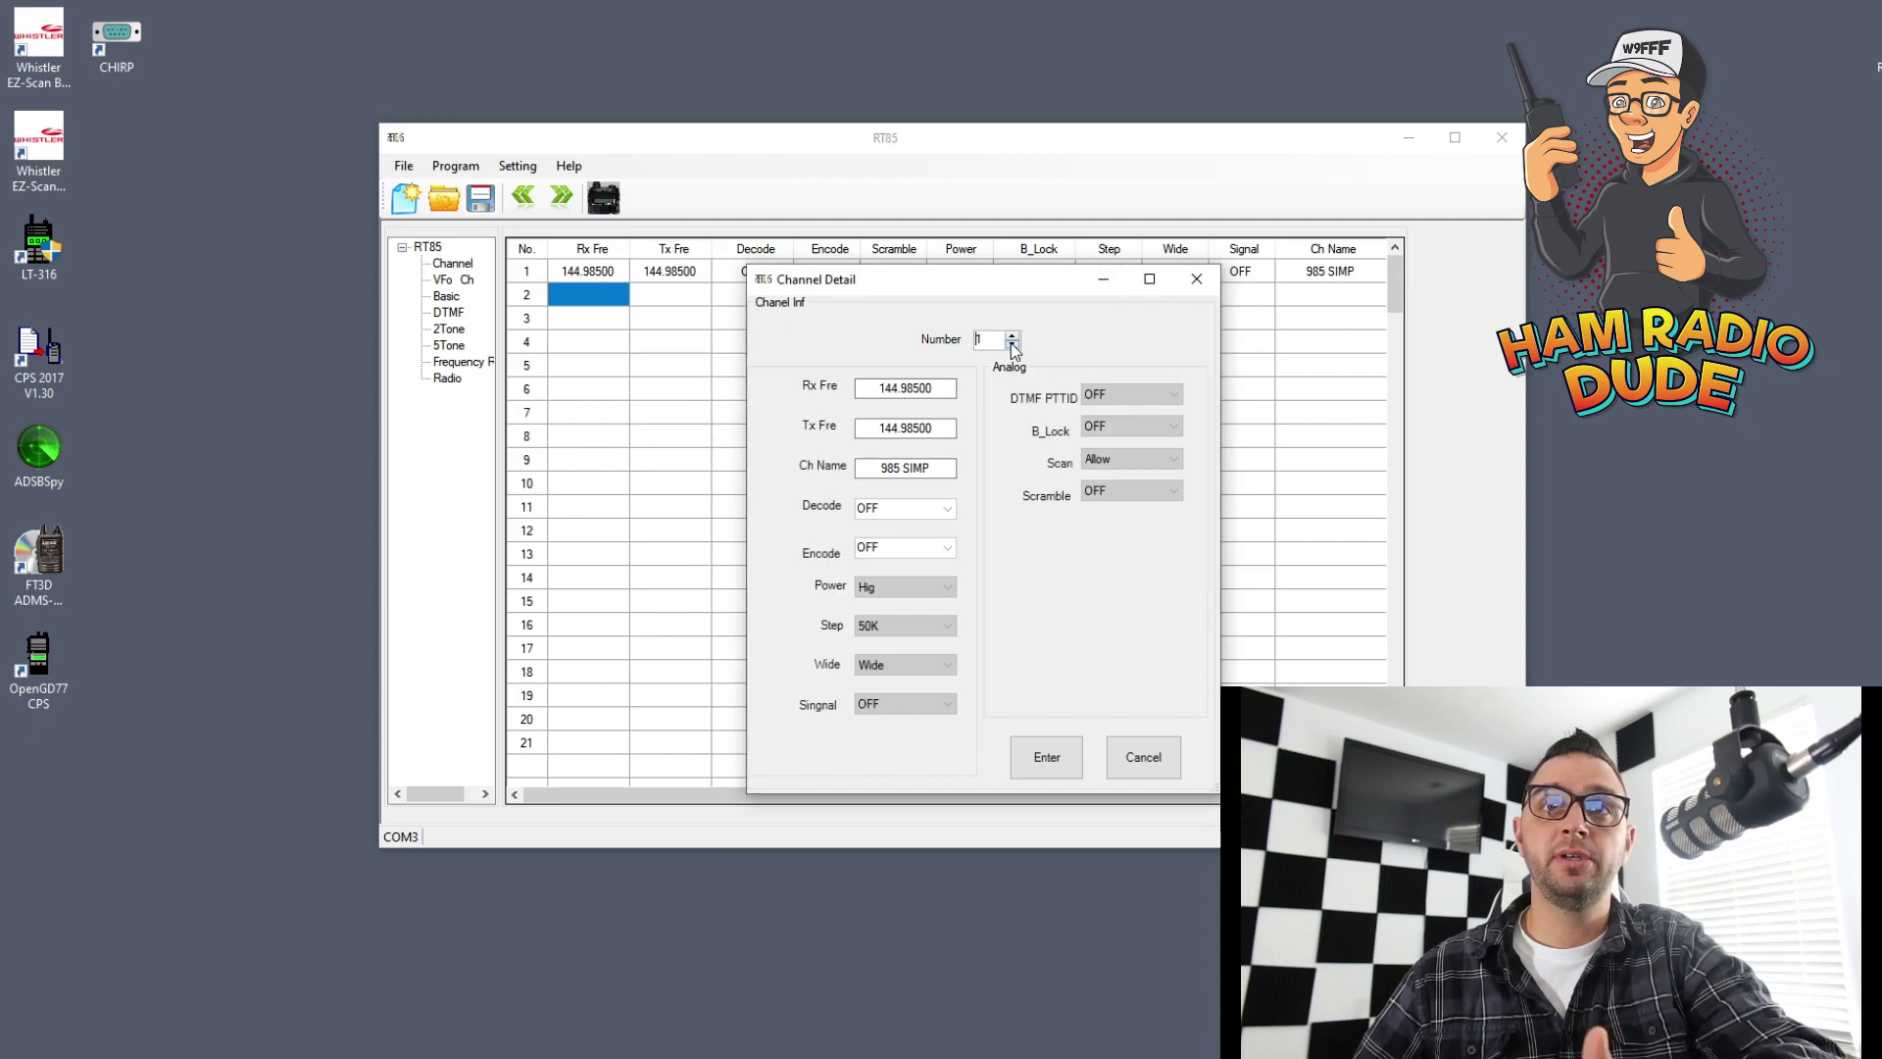
pyautogui.click(1102, 459)
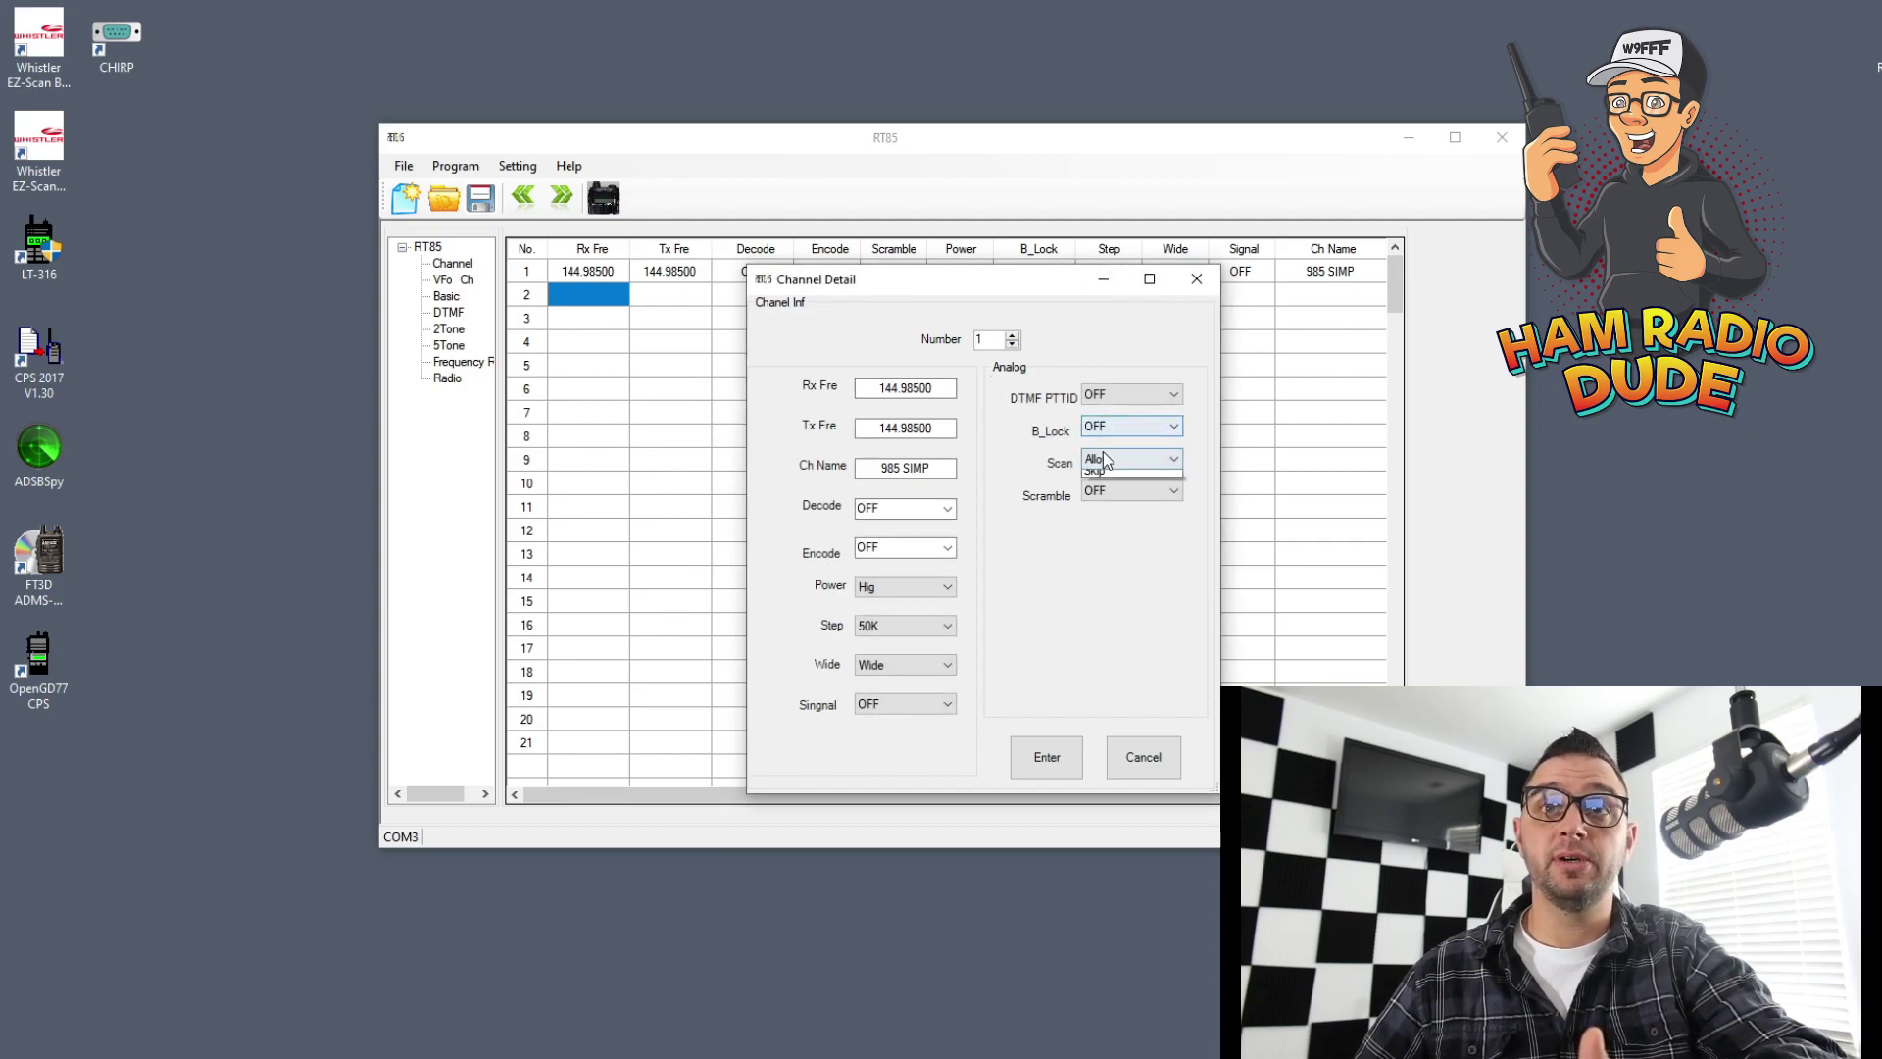
pyautogui.click(1100, 519)
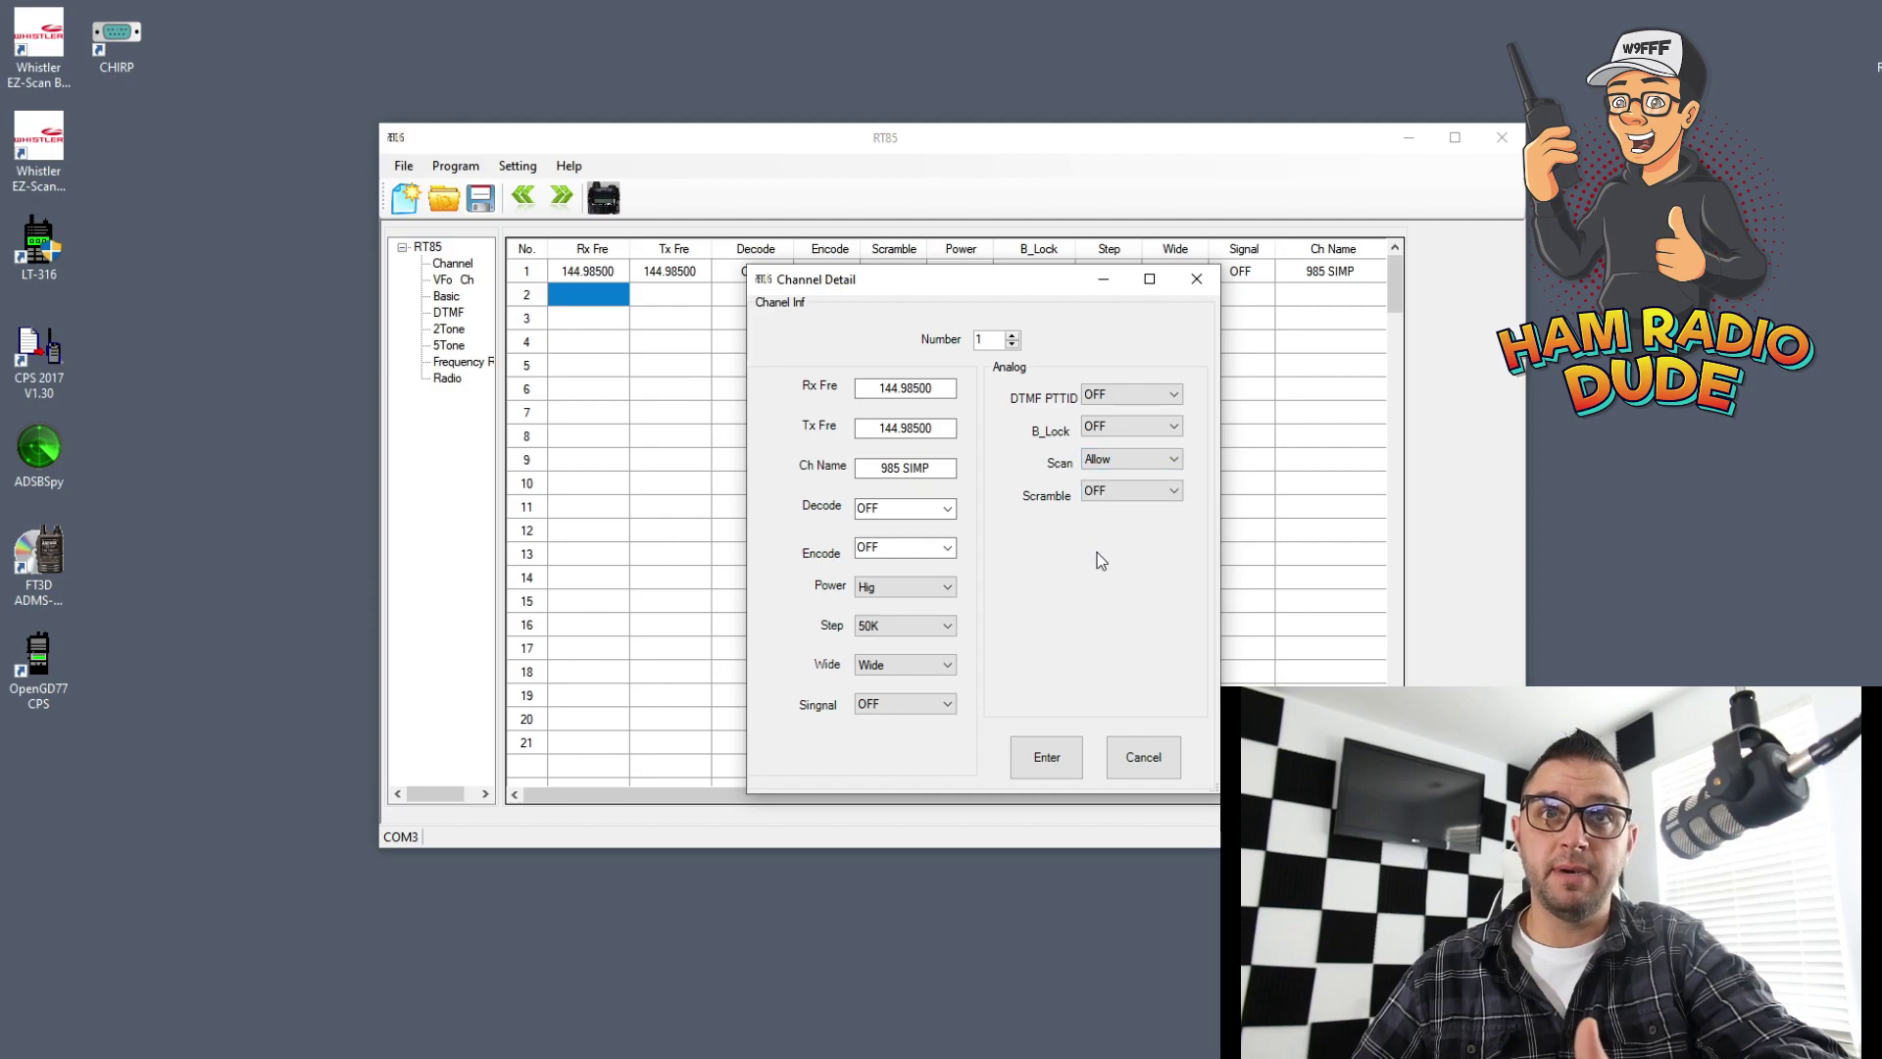
pyautogui.click(1012, 335)
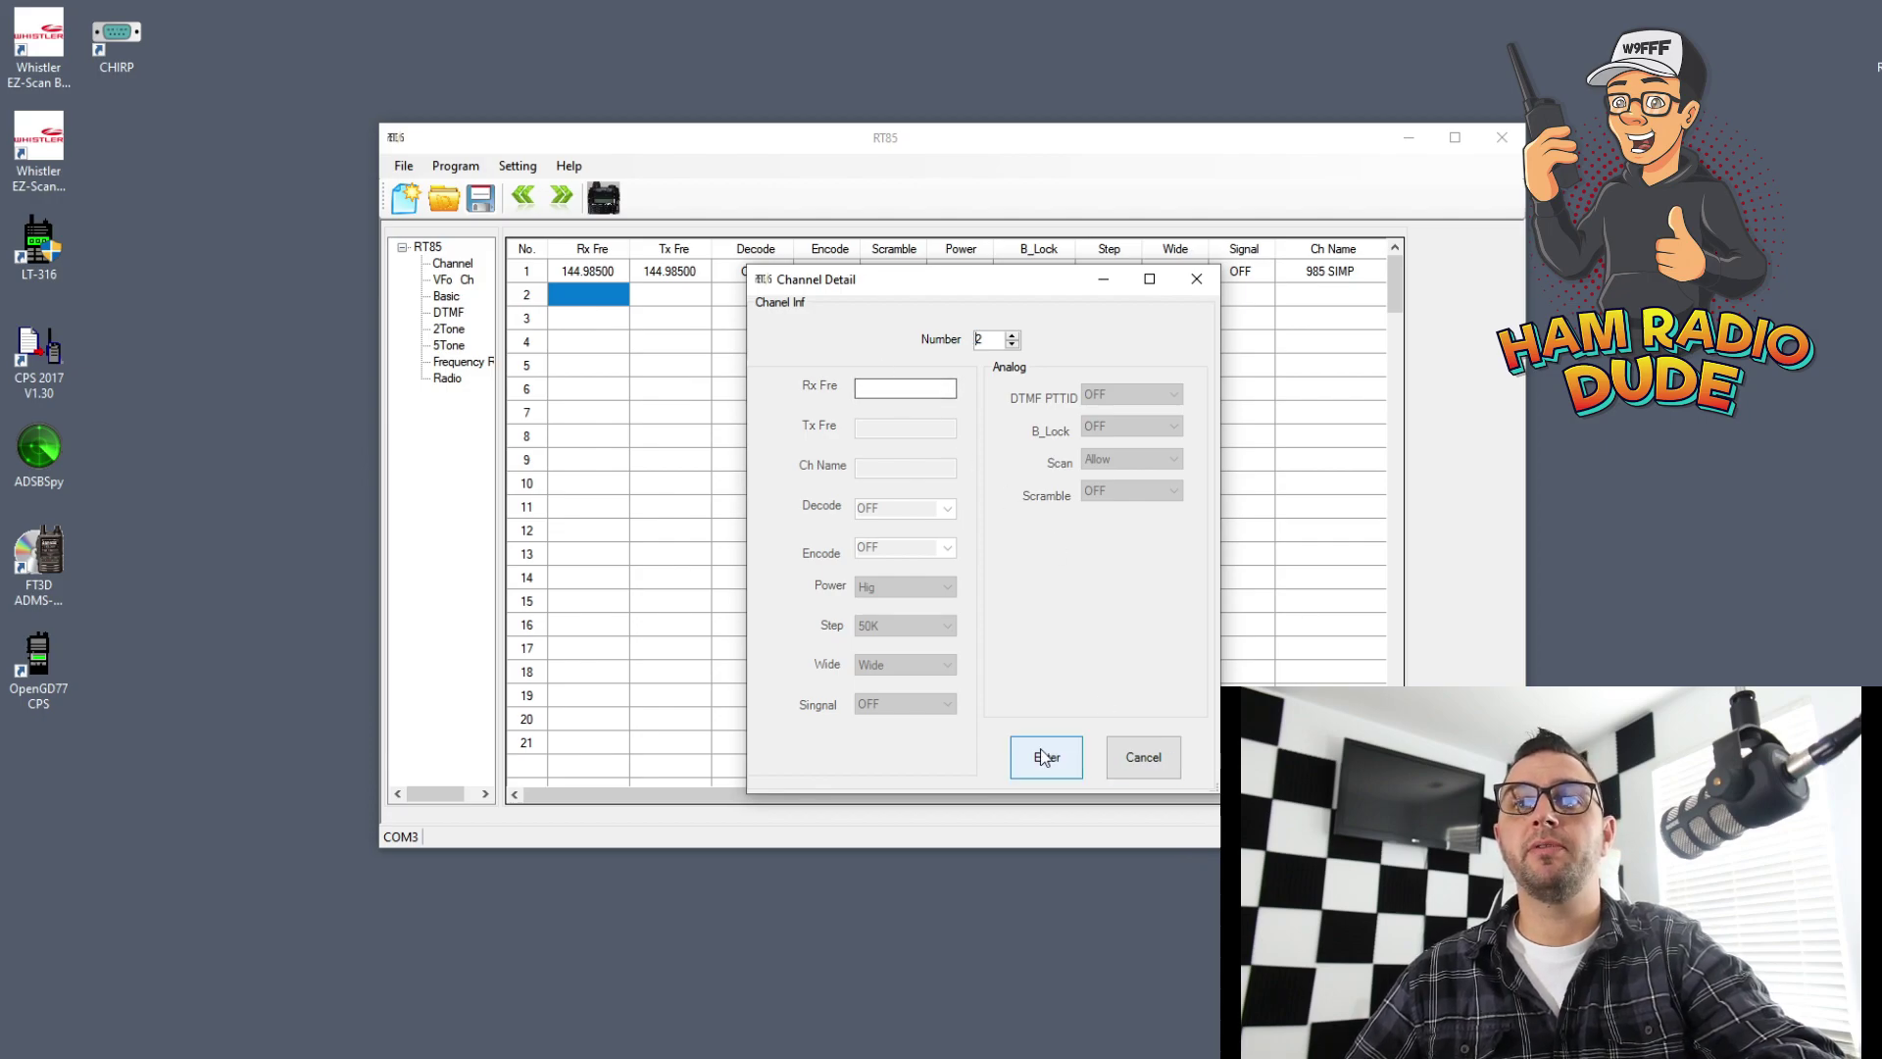
pyautogui.click(1160, 756)
pyautogui.moveTo(1037, 139); pyautogui.dragTo(1456, 22)
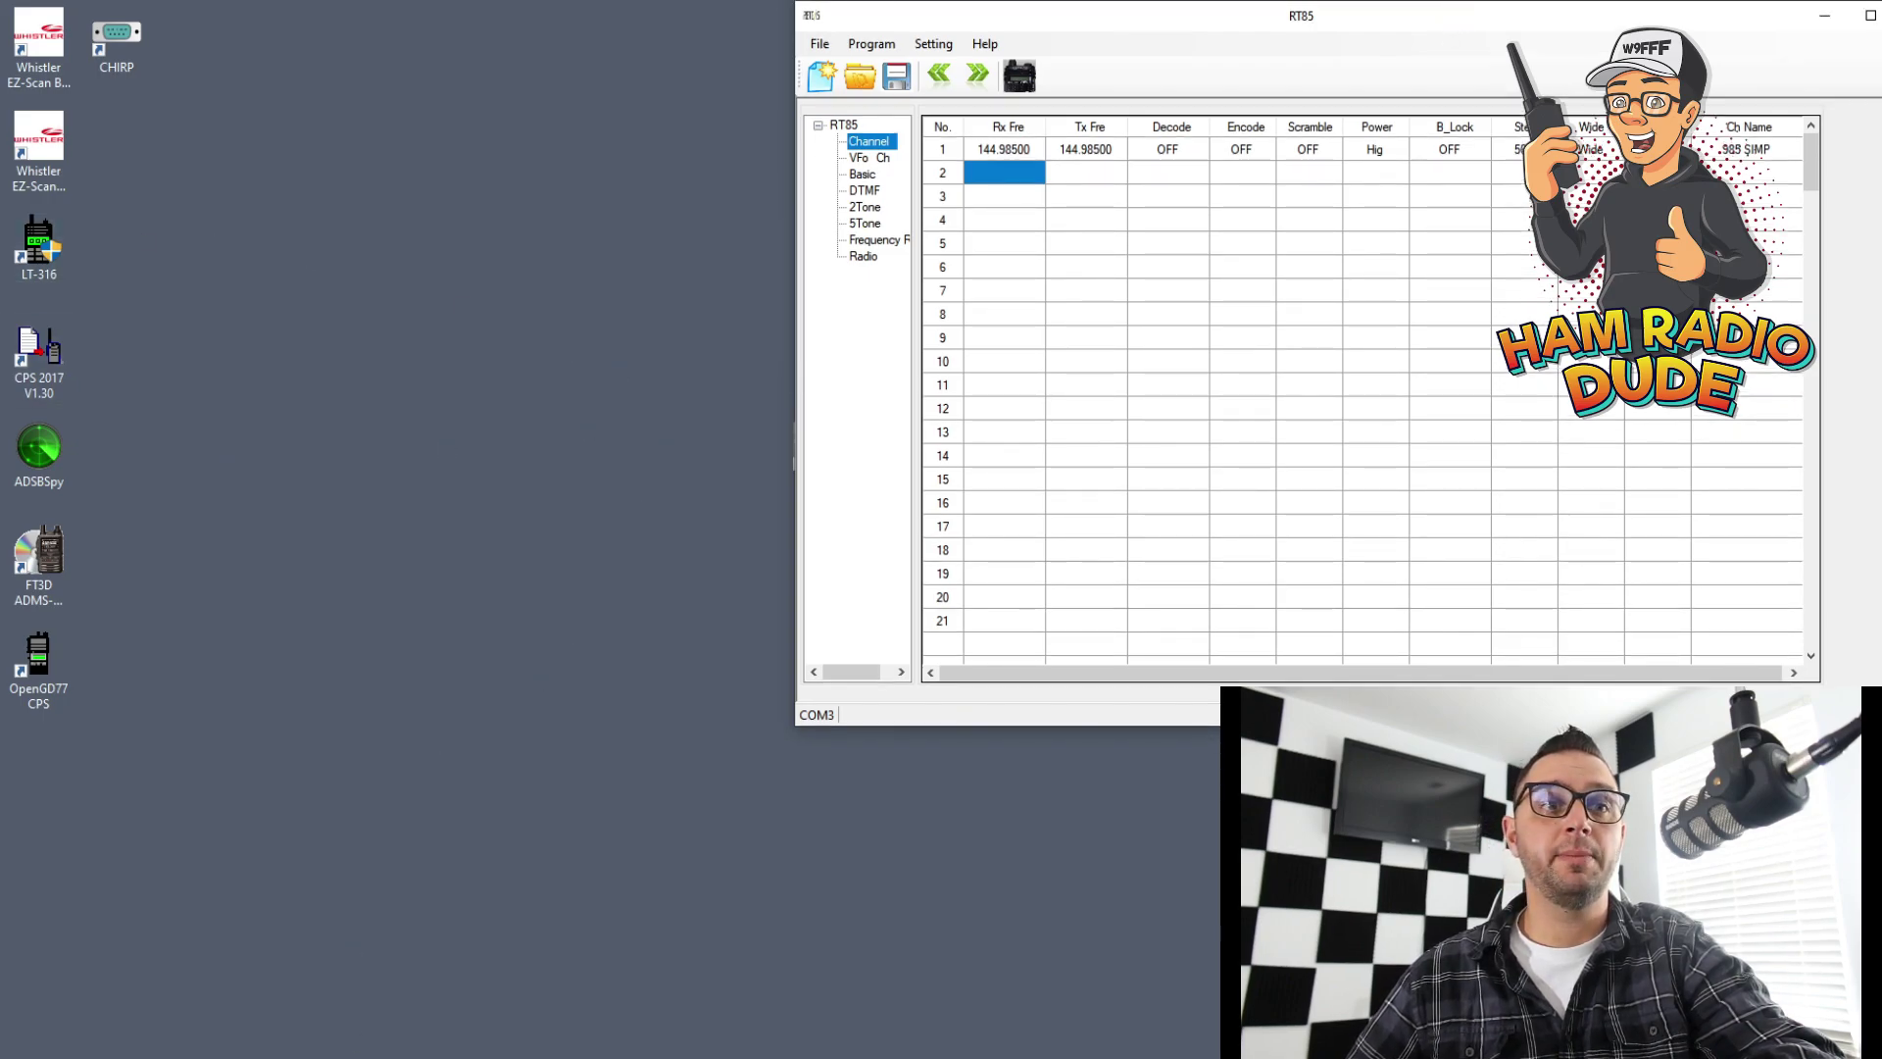
# Bring up the Crystal Lake, IL RepeaterBook listing and open channel 2's Channel Detail form.
pyautogui.hotkey('alt', 'Tab')
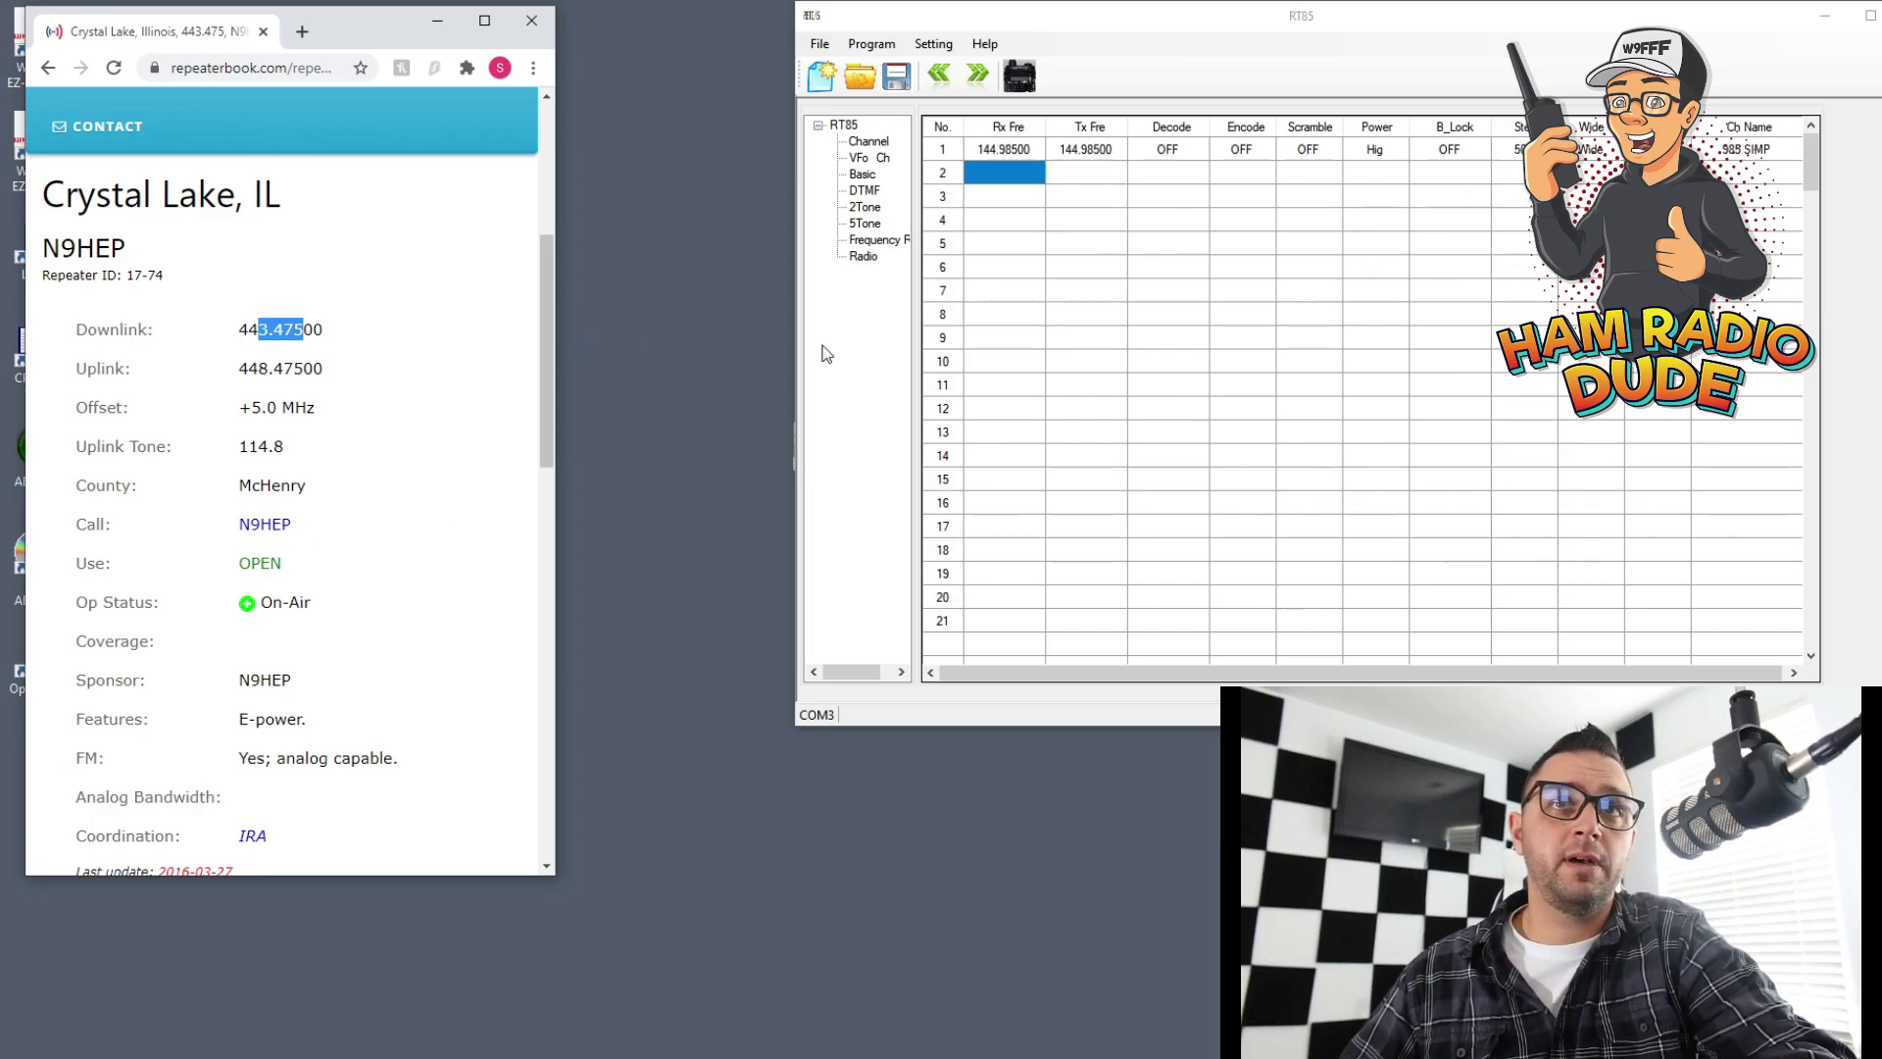
pyautogui.doubleClick(864, 143)
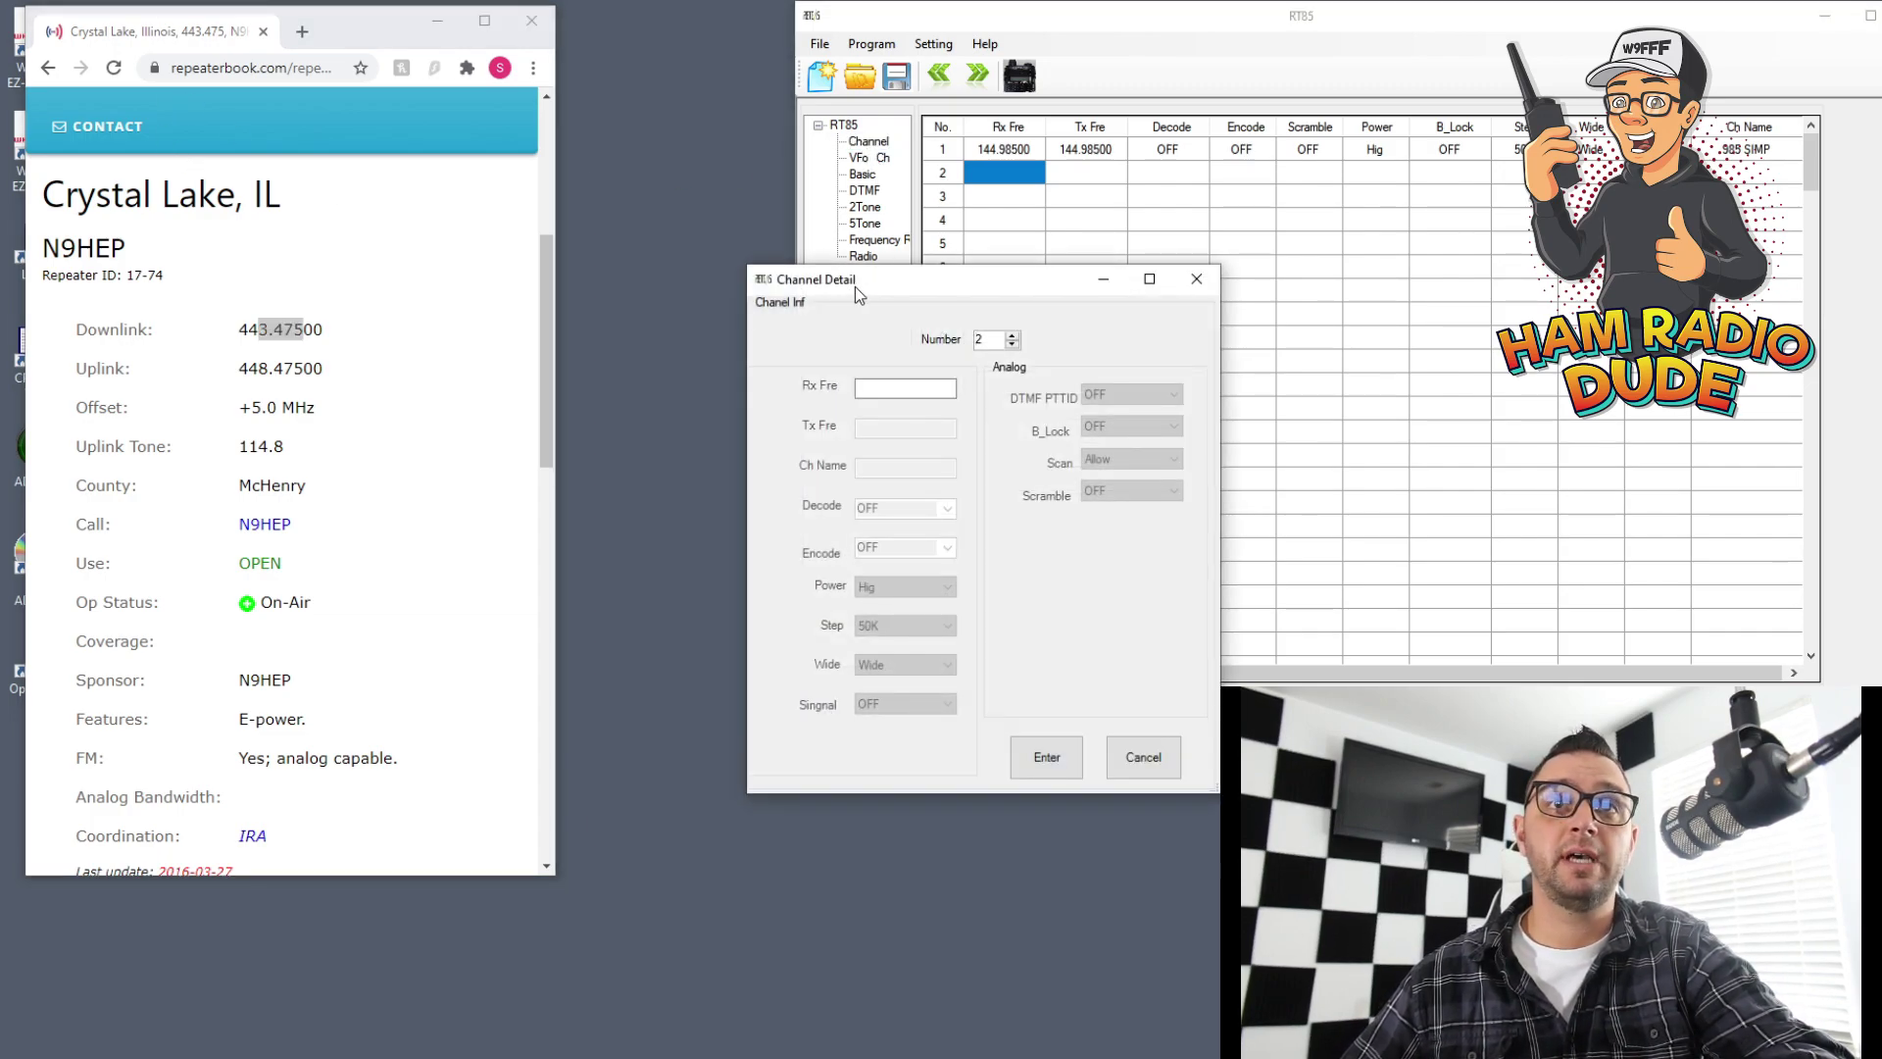
# Enter channel 2's receive 443.475, transmit 448.47000 and name N9HEP UHF.
pyautogui.moveTo(855, 286); pyautogui.dragTo(754, 296)
pyautogui.click(787, 403)
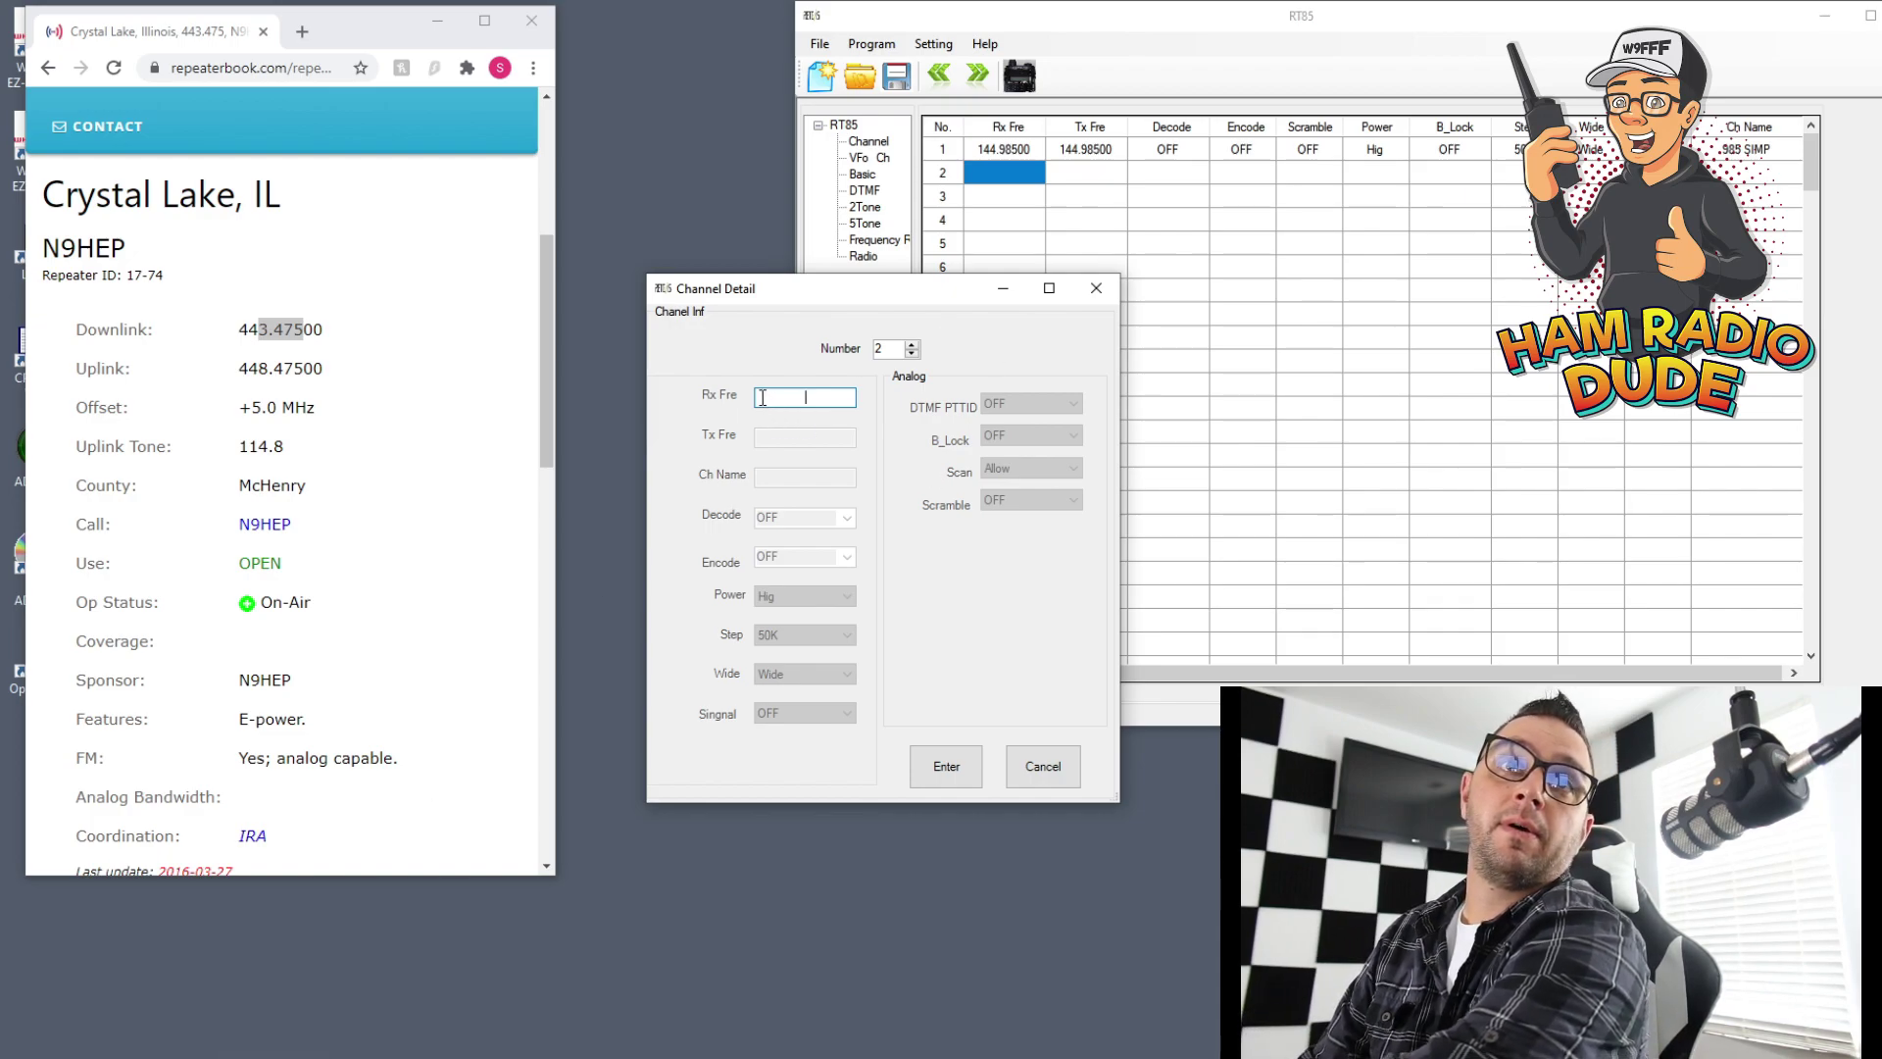
pyautogui.write('443')
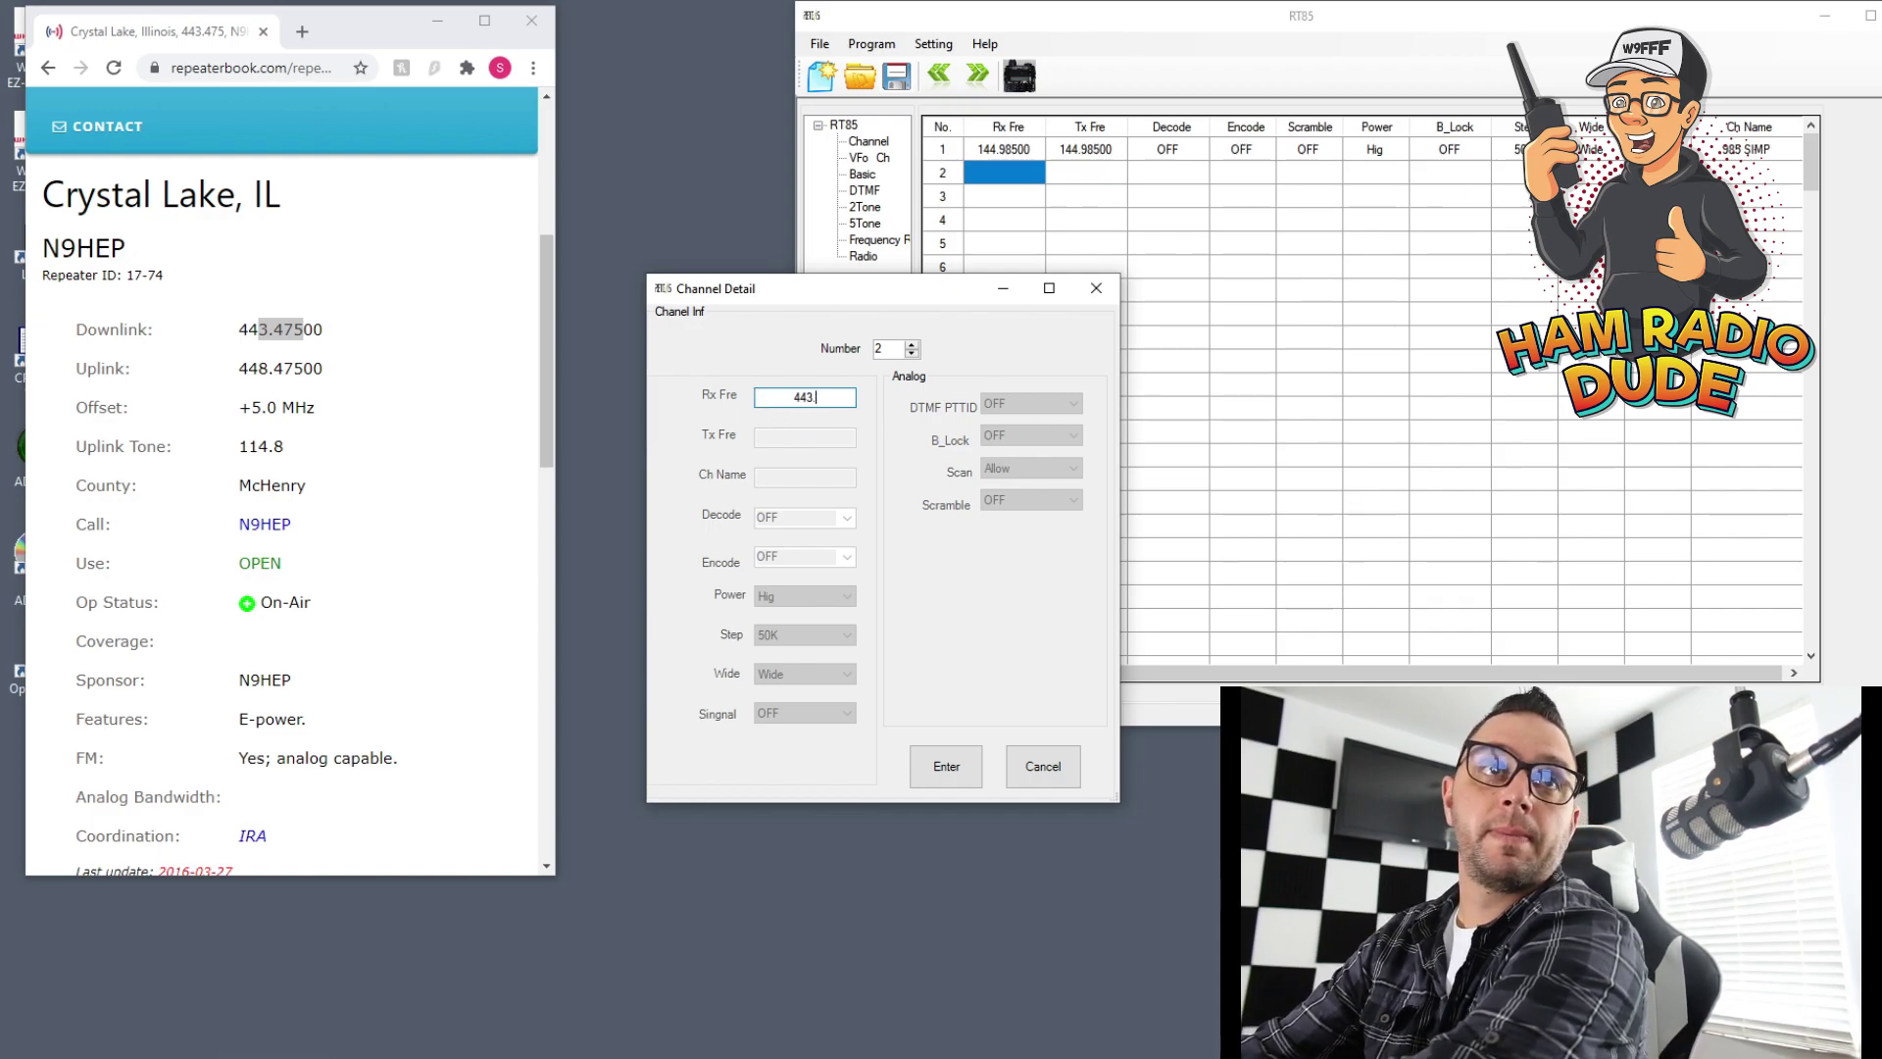
pyautogui.write('.475')
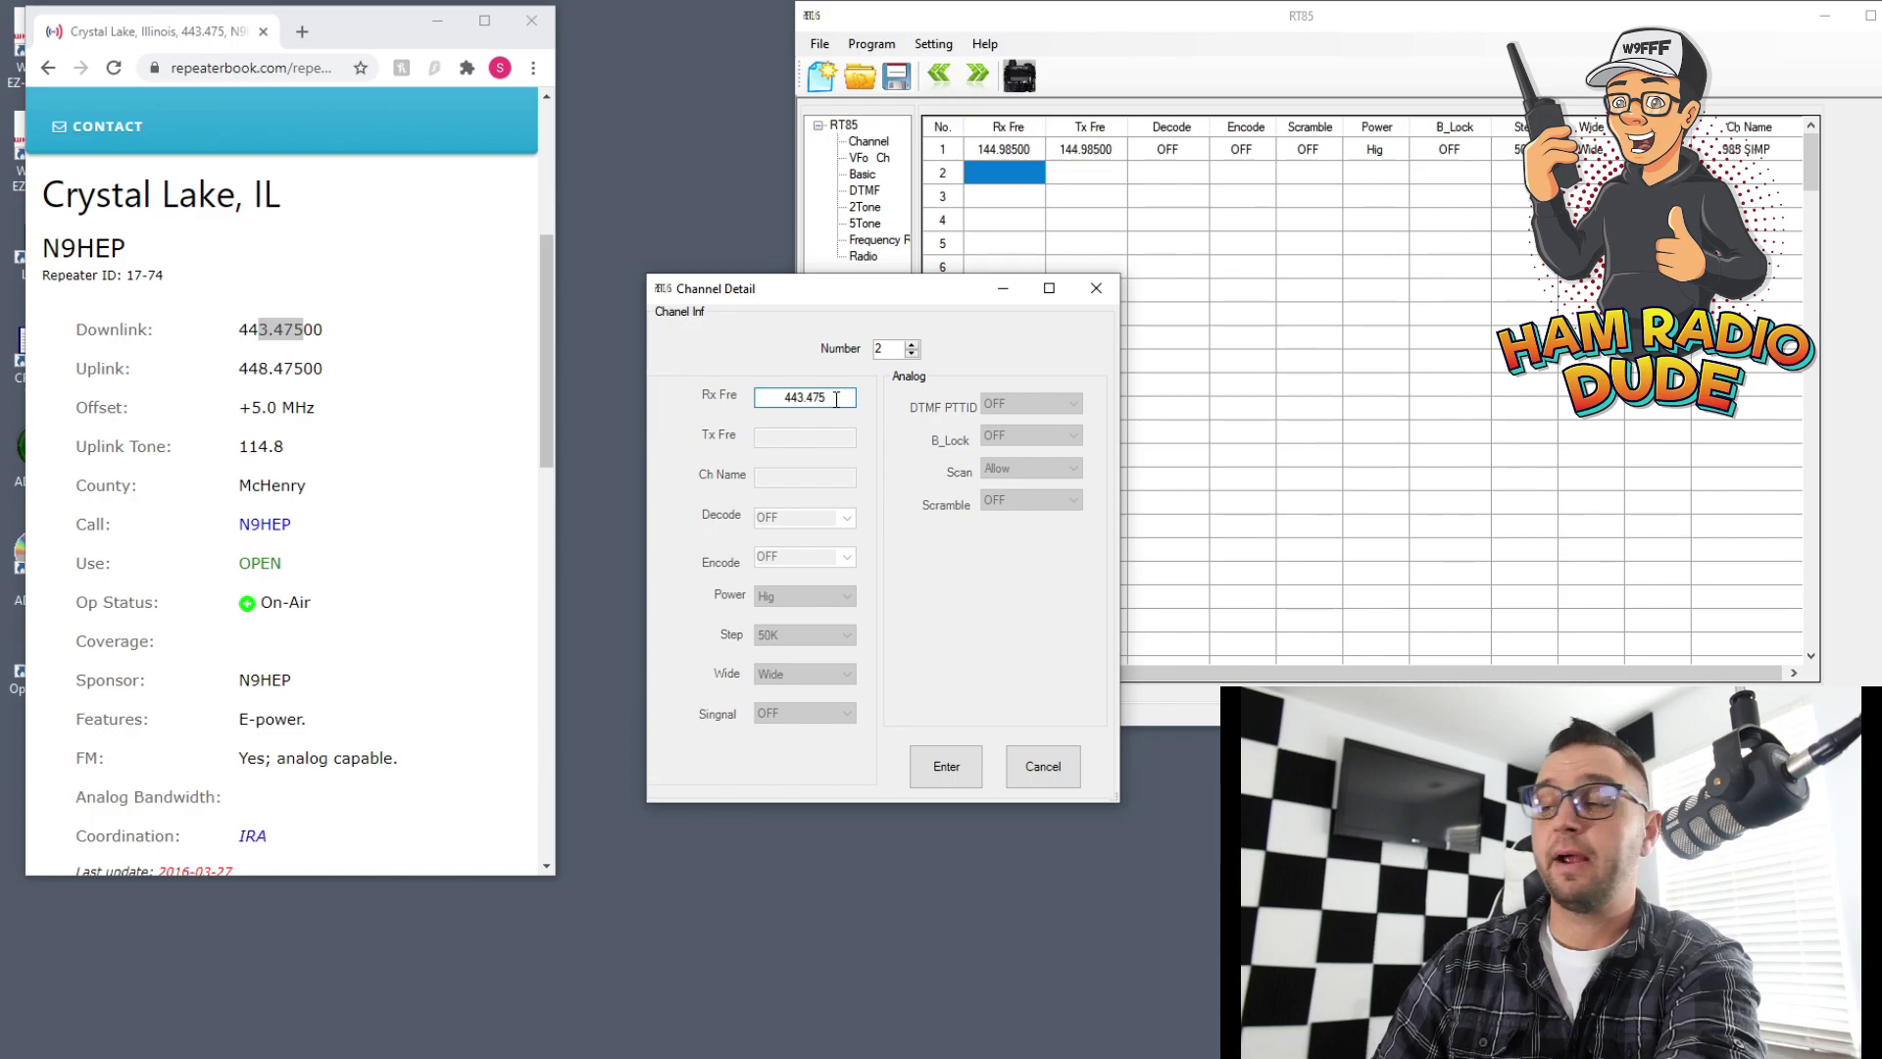
pyautogui.press('Tab')
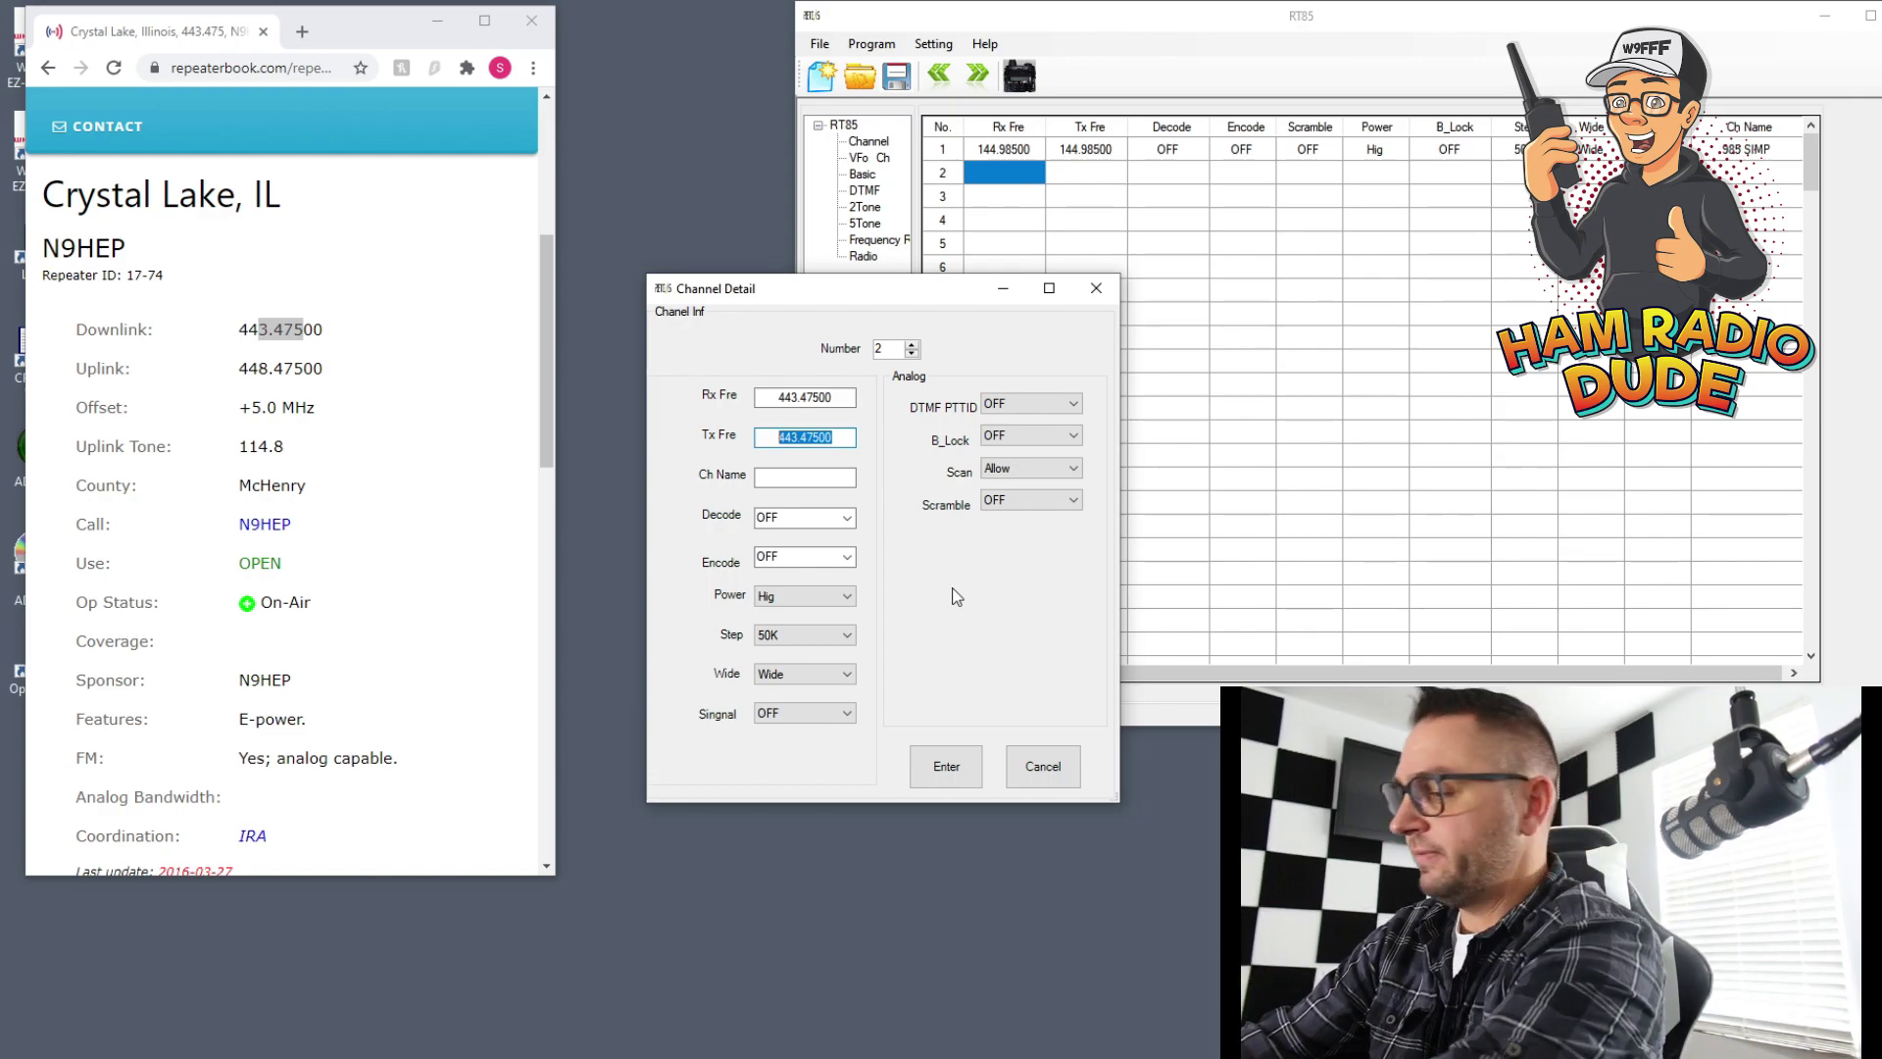
pyautogui.write('448.47')
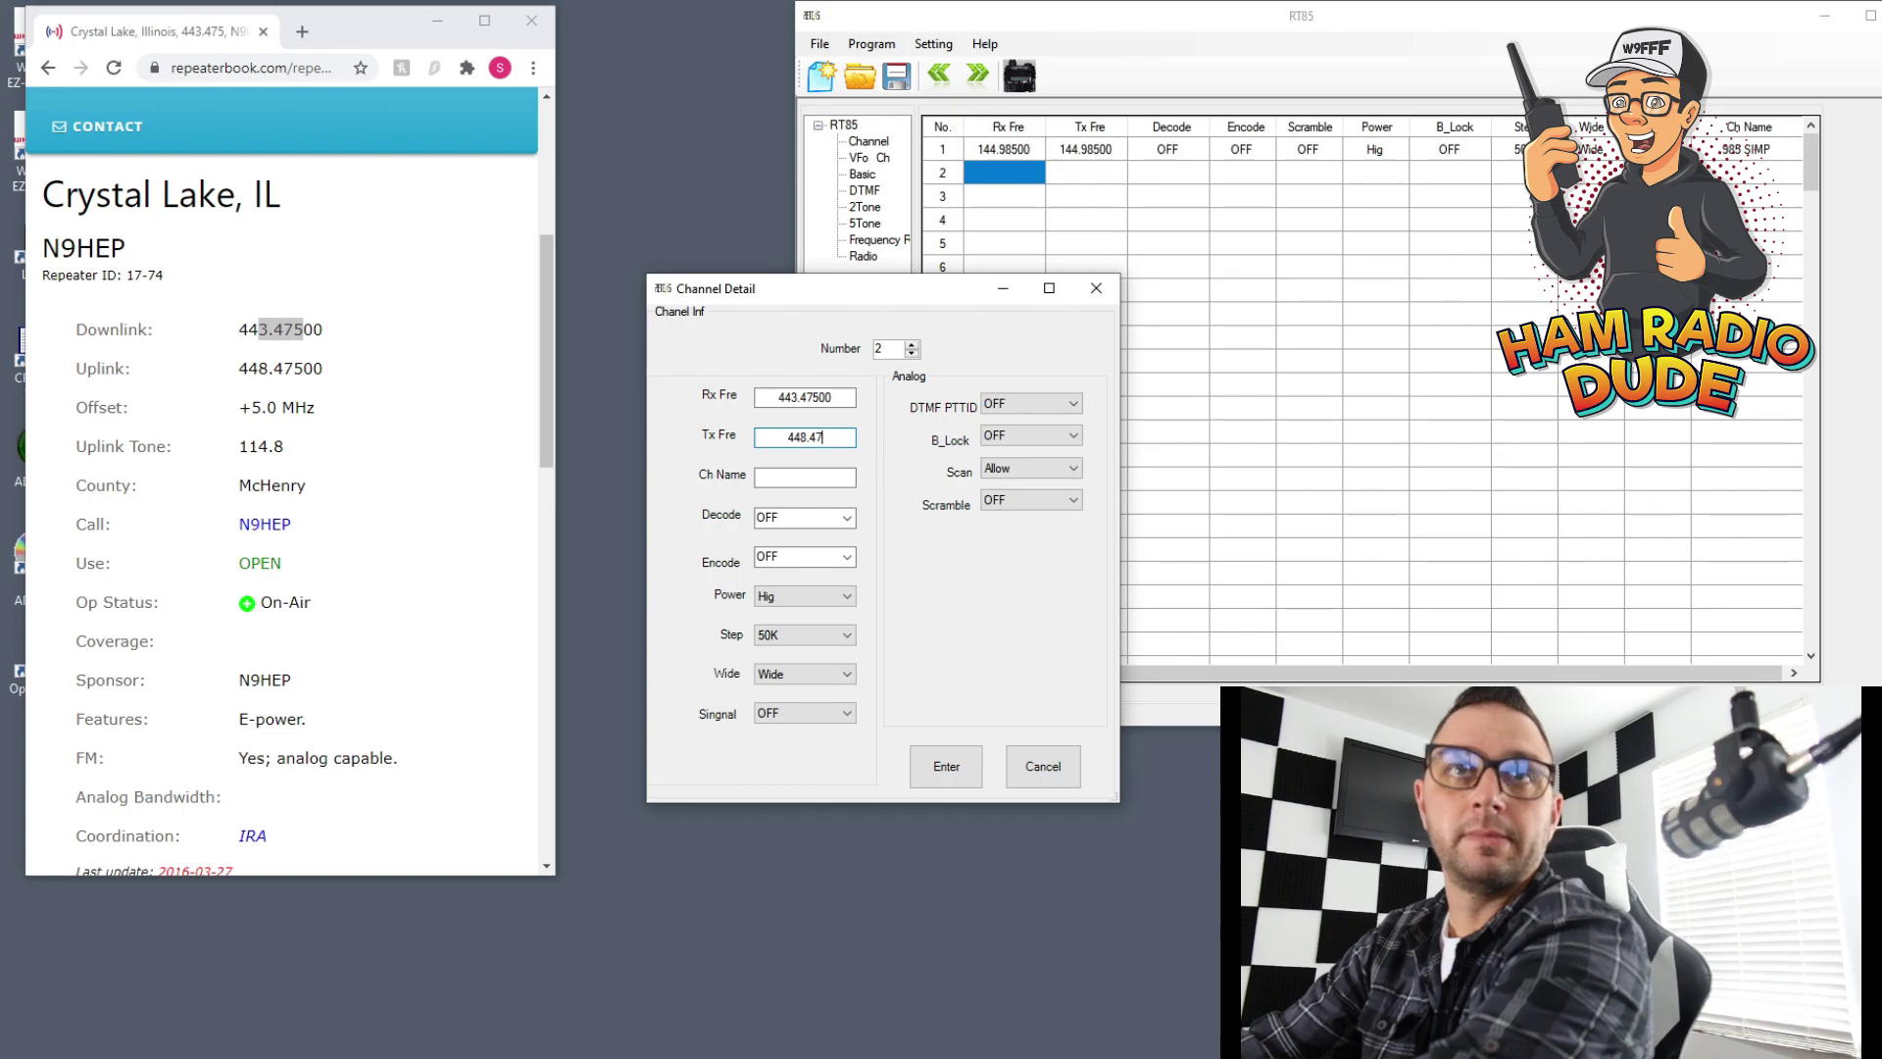
pyautogui.write('000')
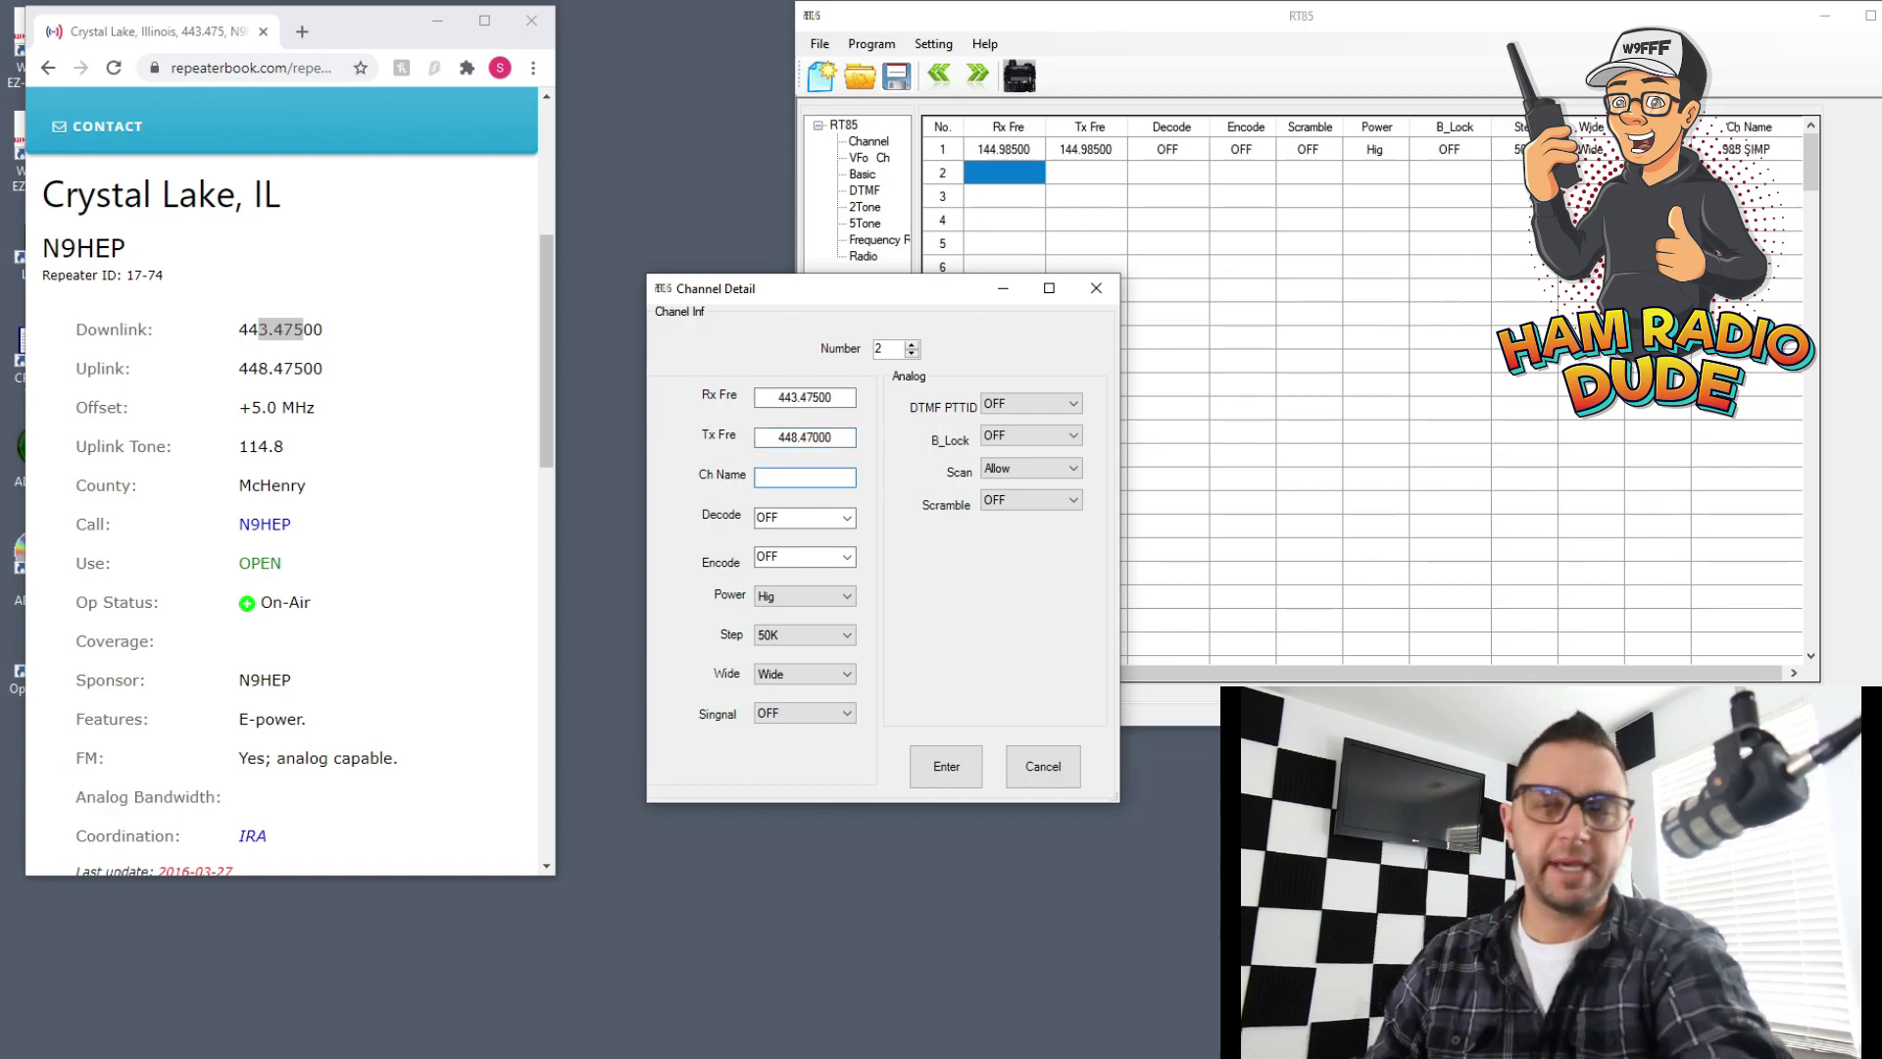
pyautogui.write('N')
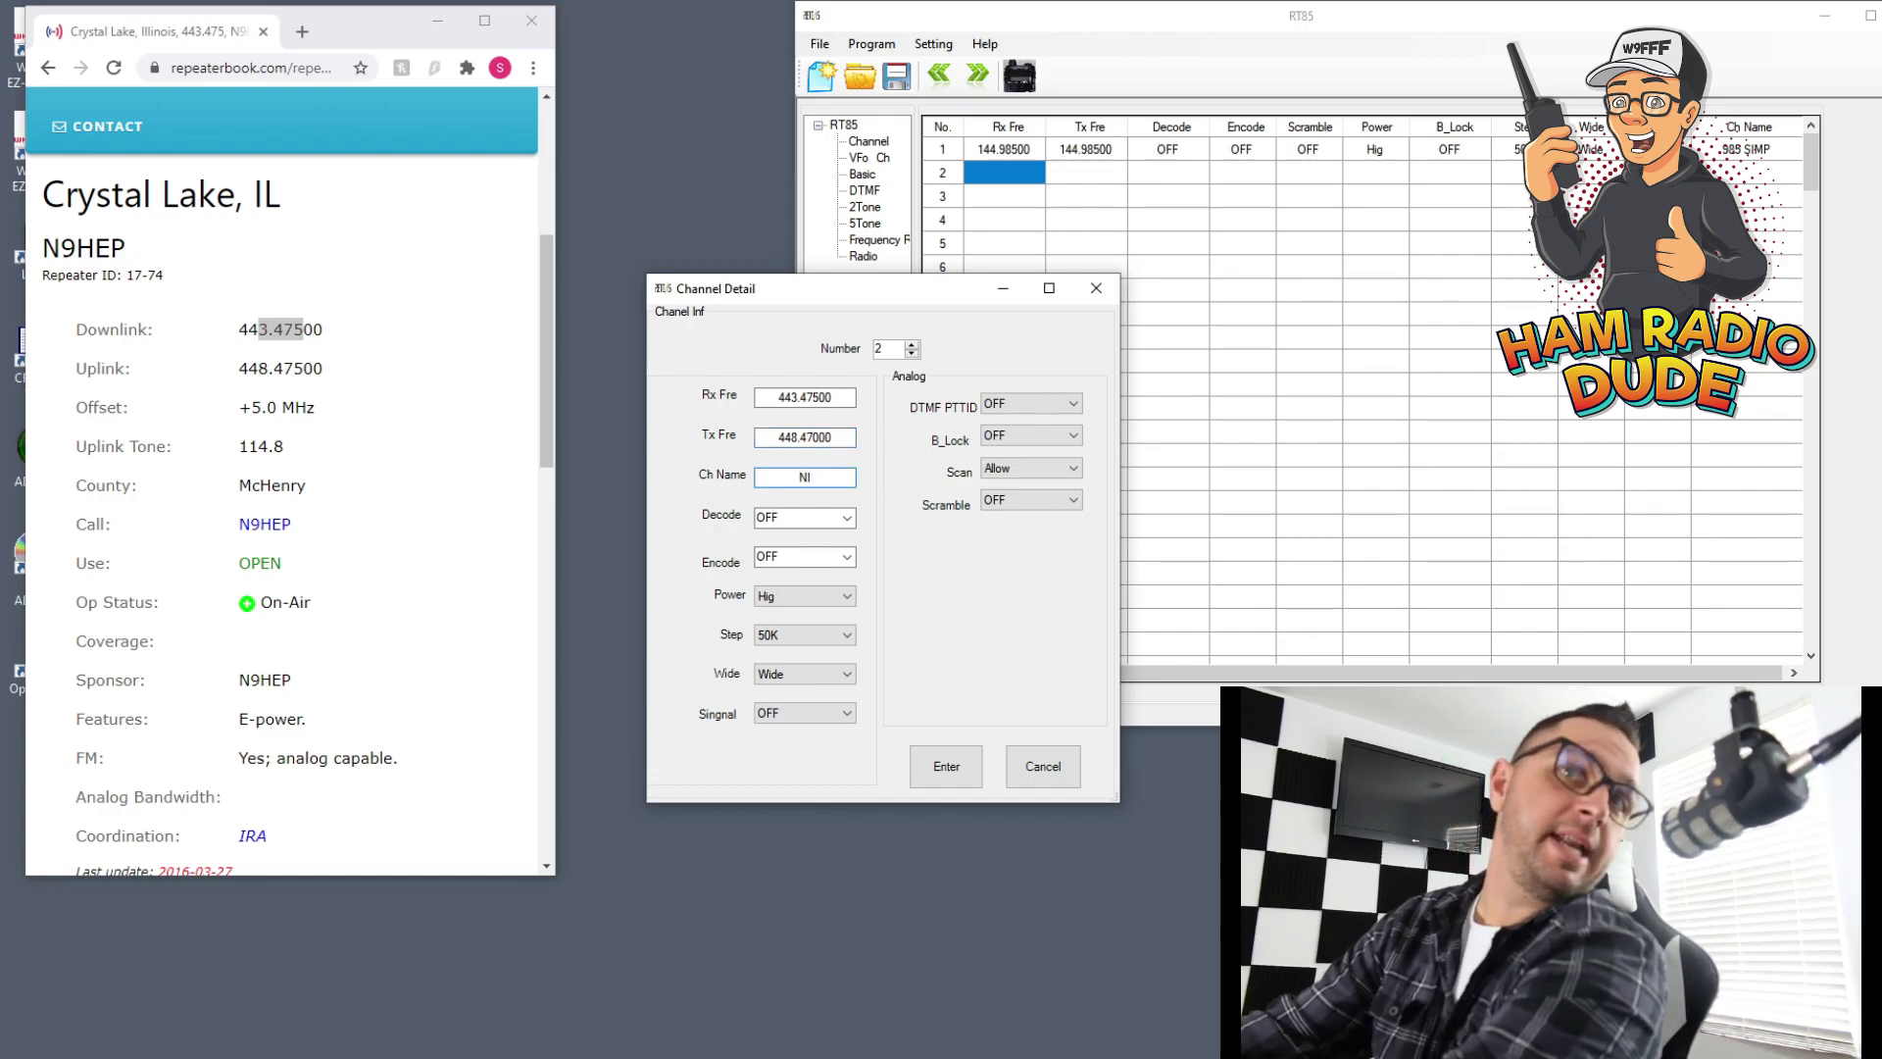
pyautogui.write('9')
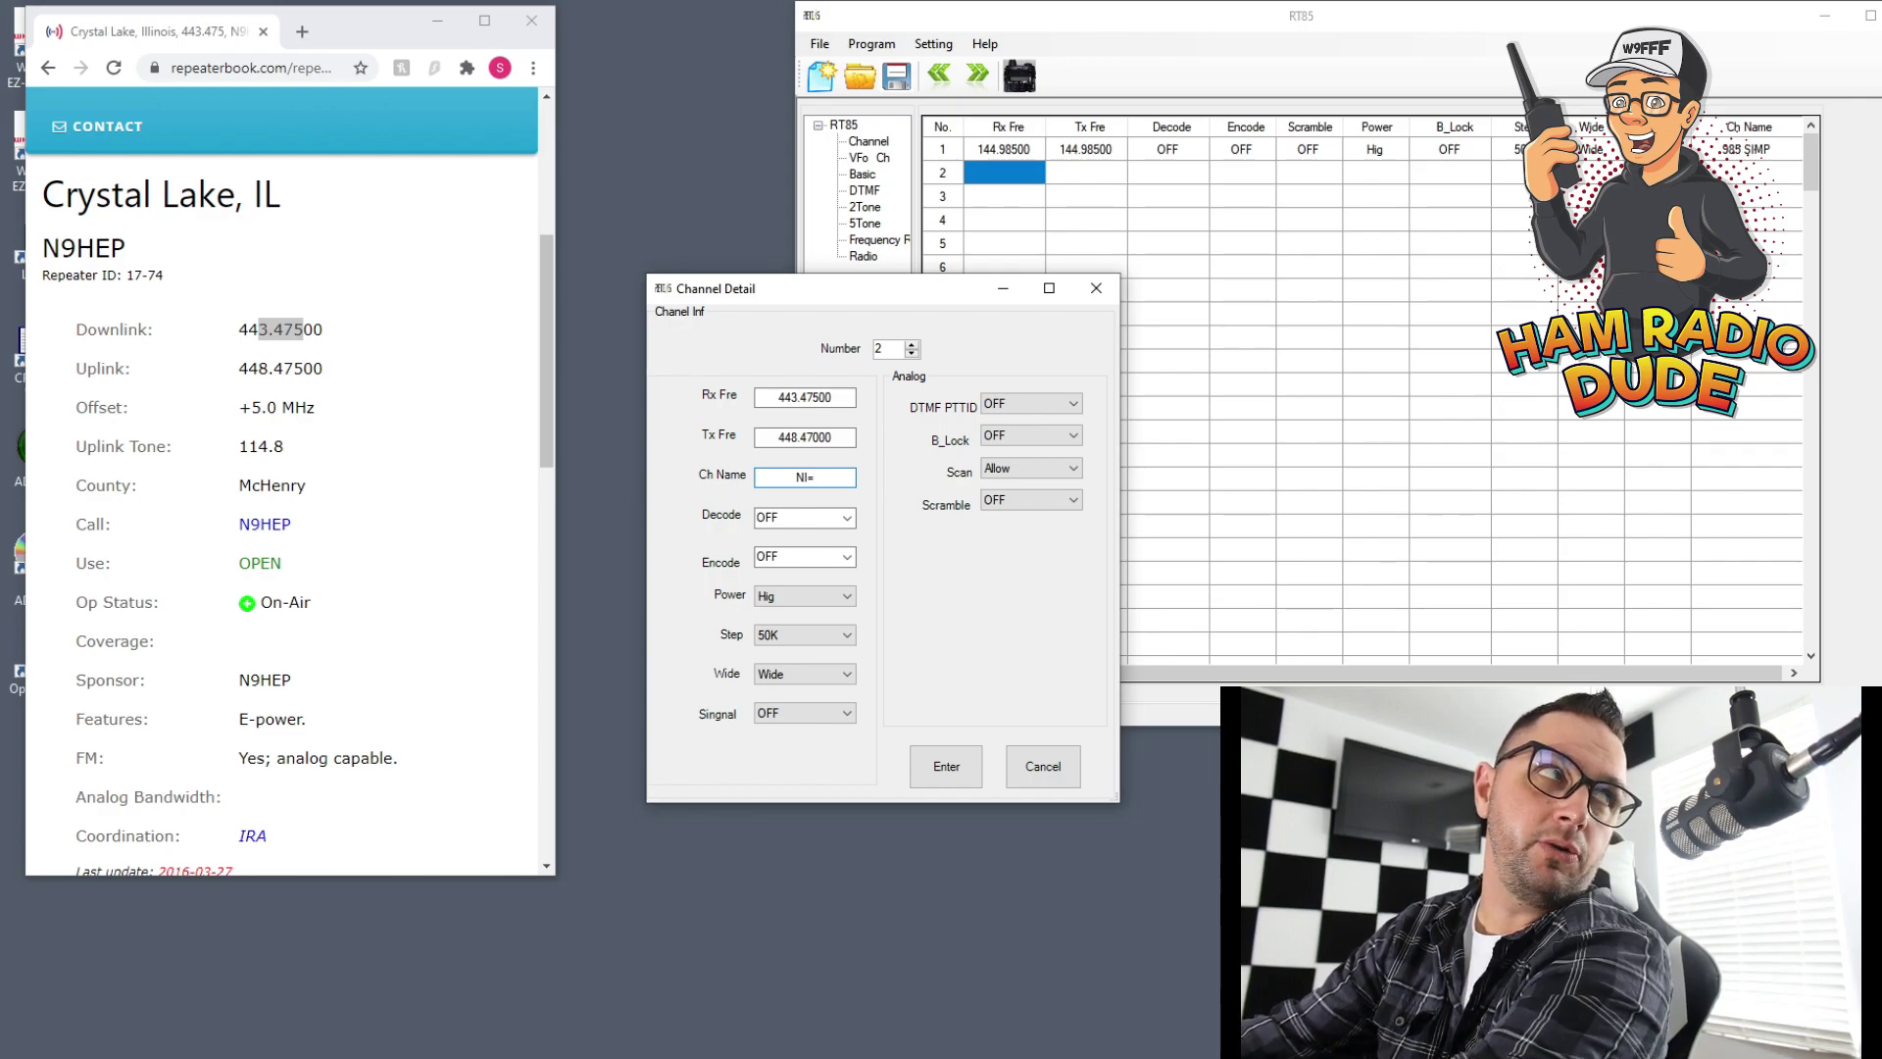
pyautogui.press('BackSpace')
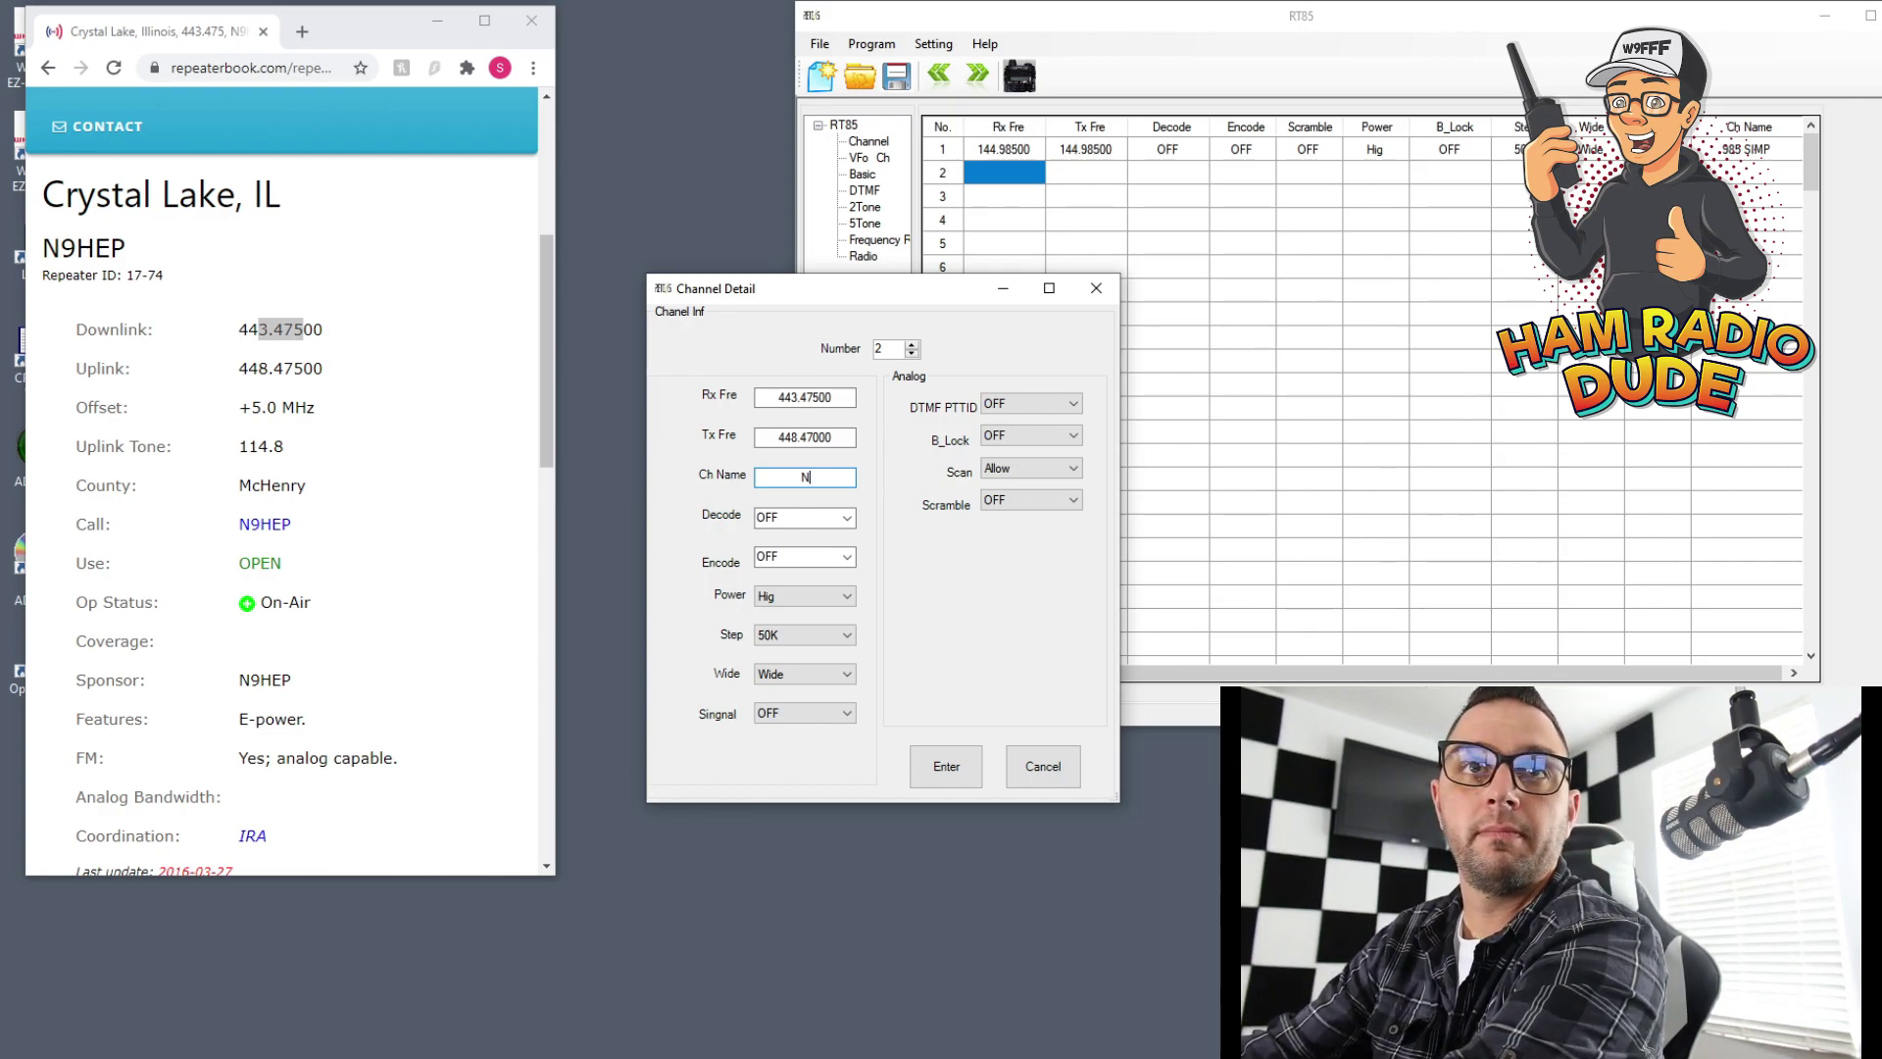
pyautogui.write('9HEP UHF')
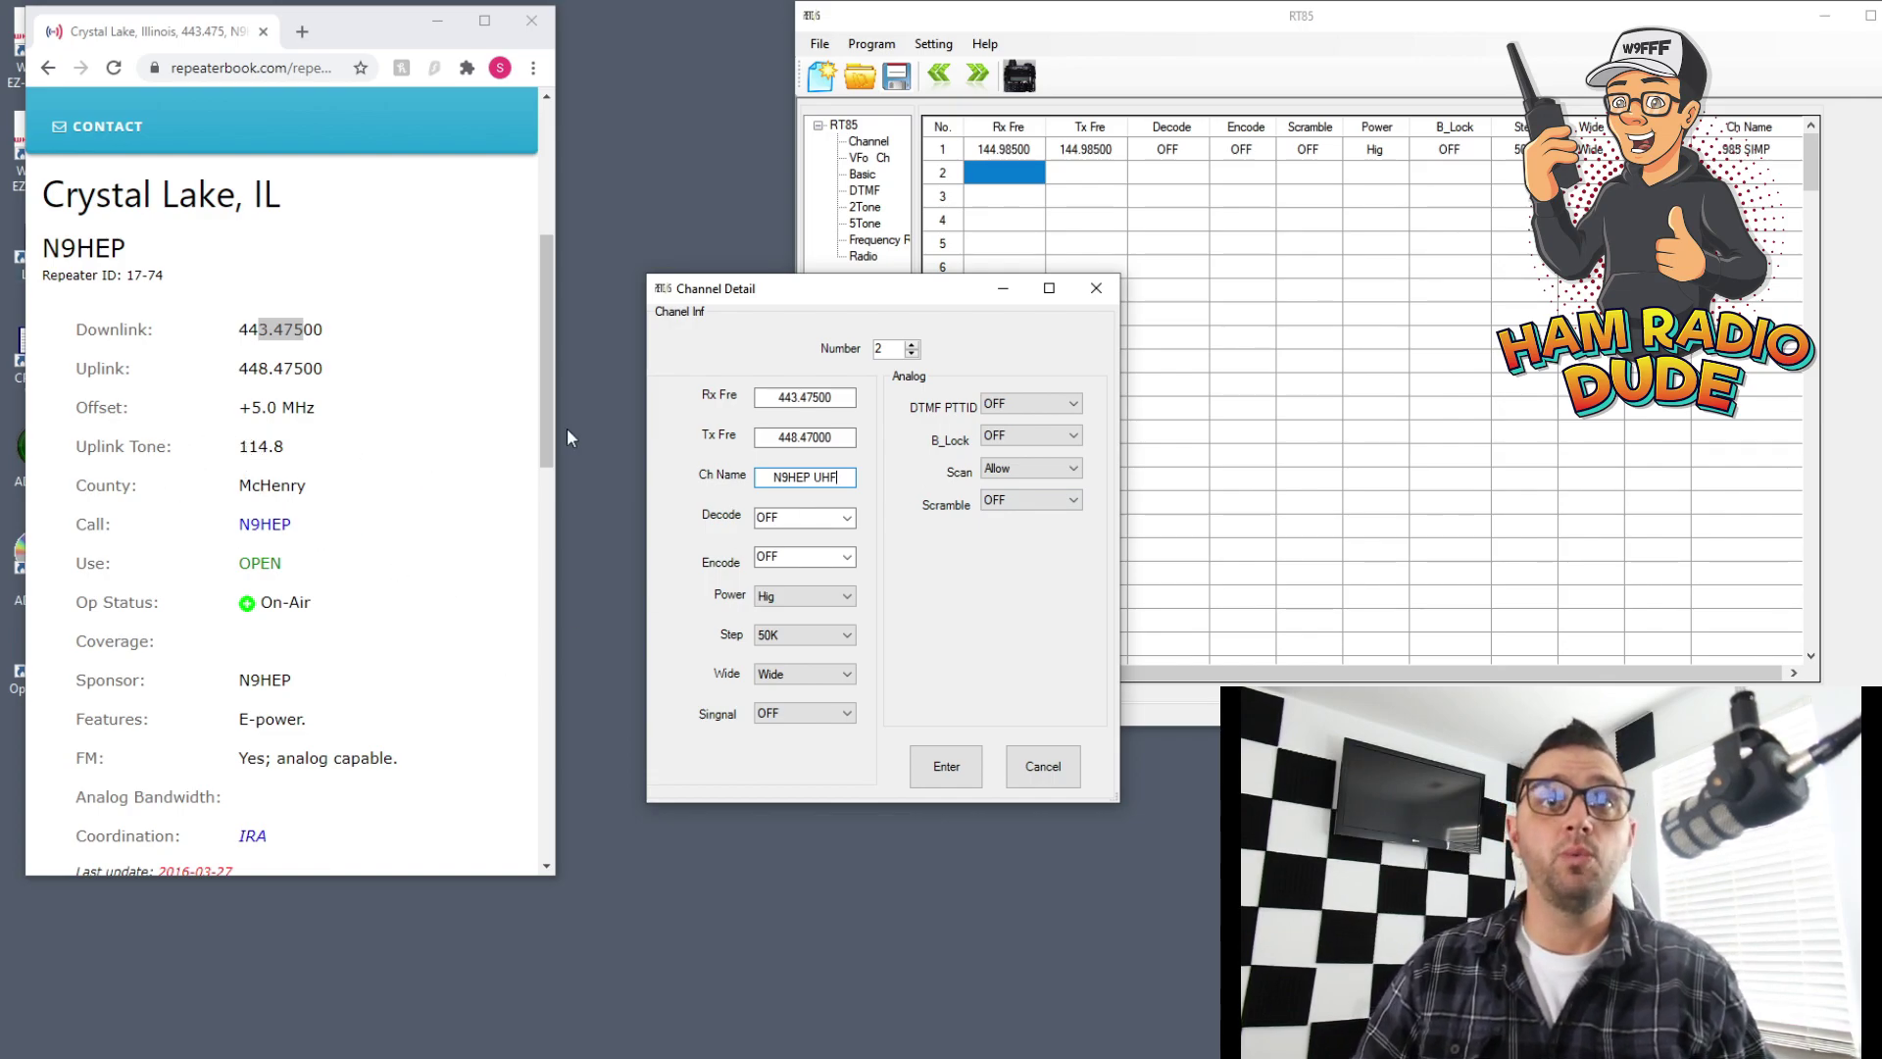
# Set channel 2's decode tone to 114.8, encode OFF, power Low and step 50K.
pyautogui.click(815, 524)
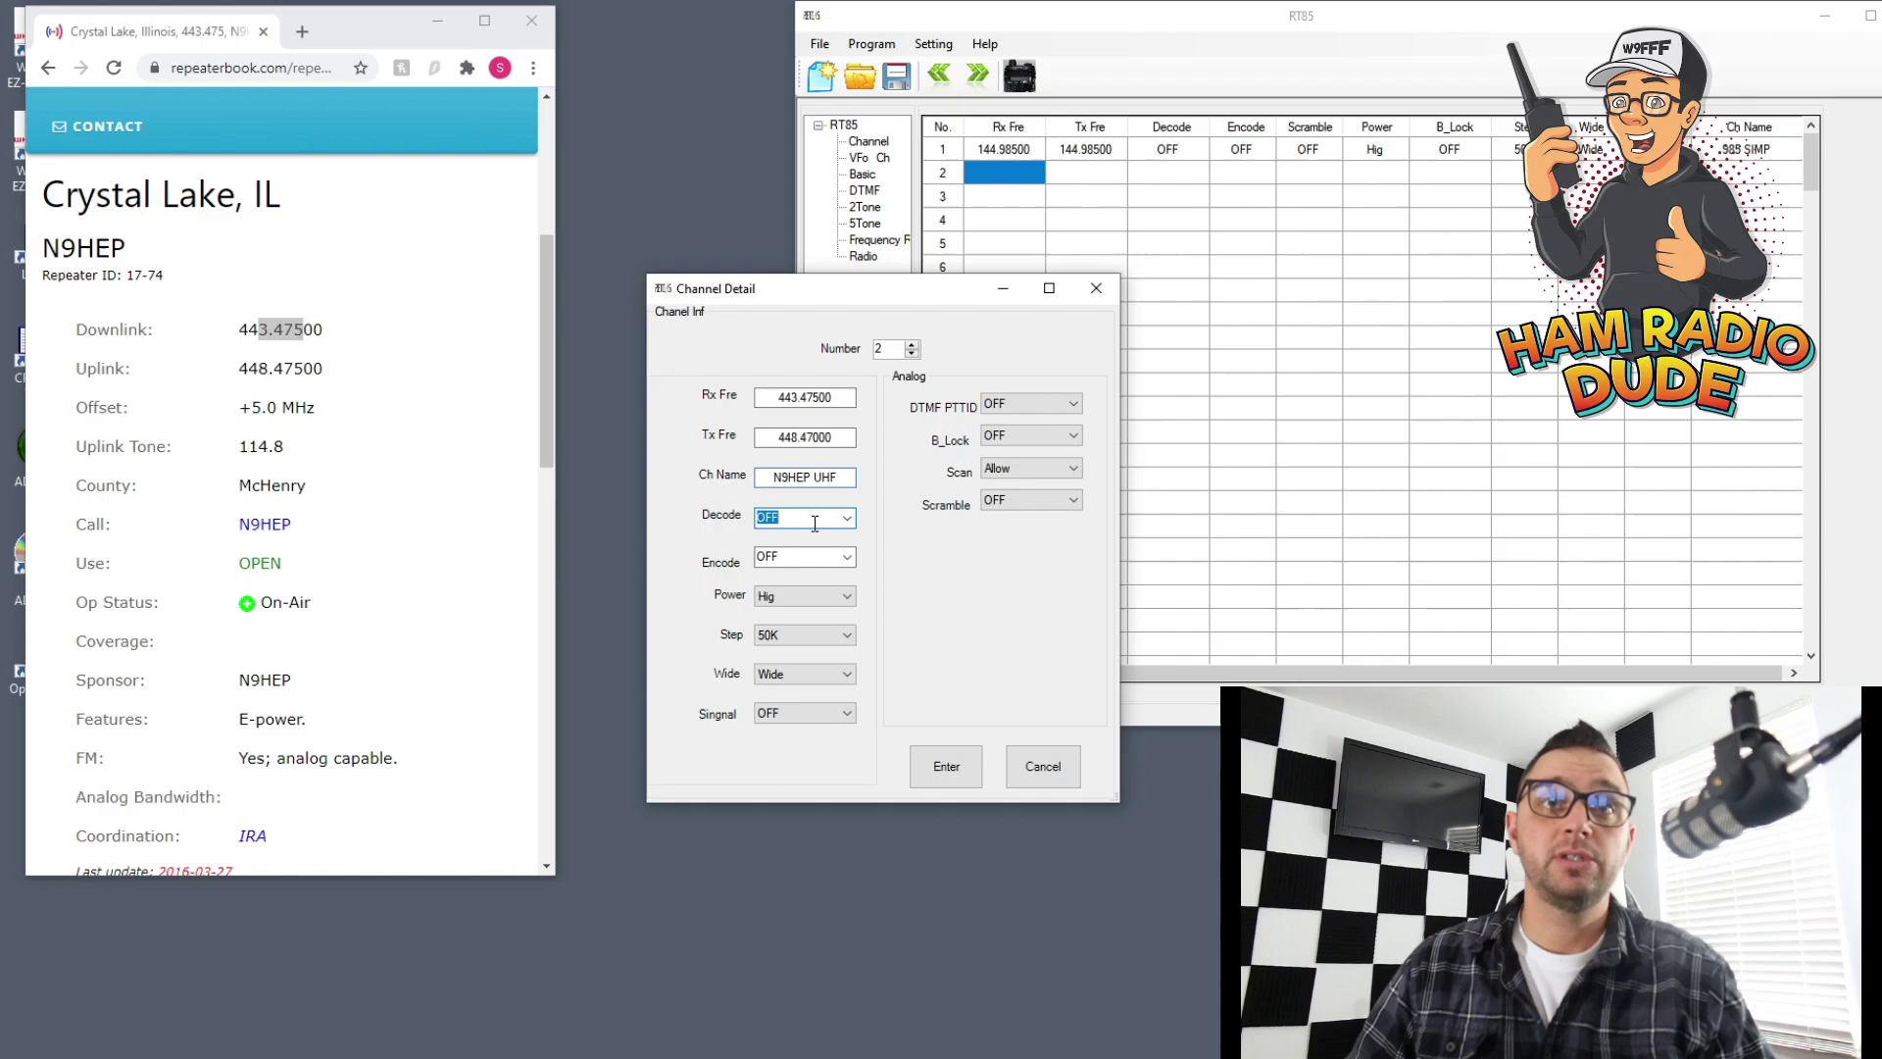
pyautogui.click(847, 518)
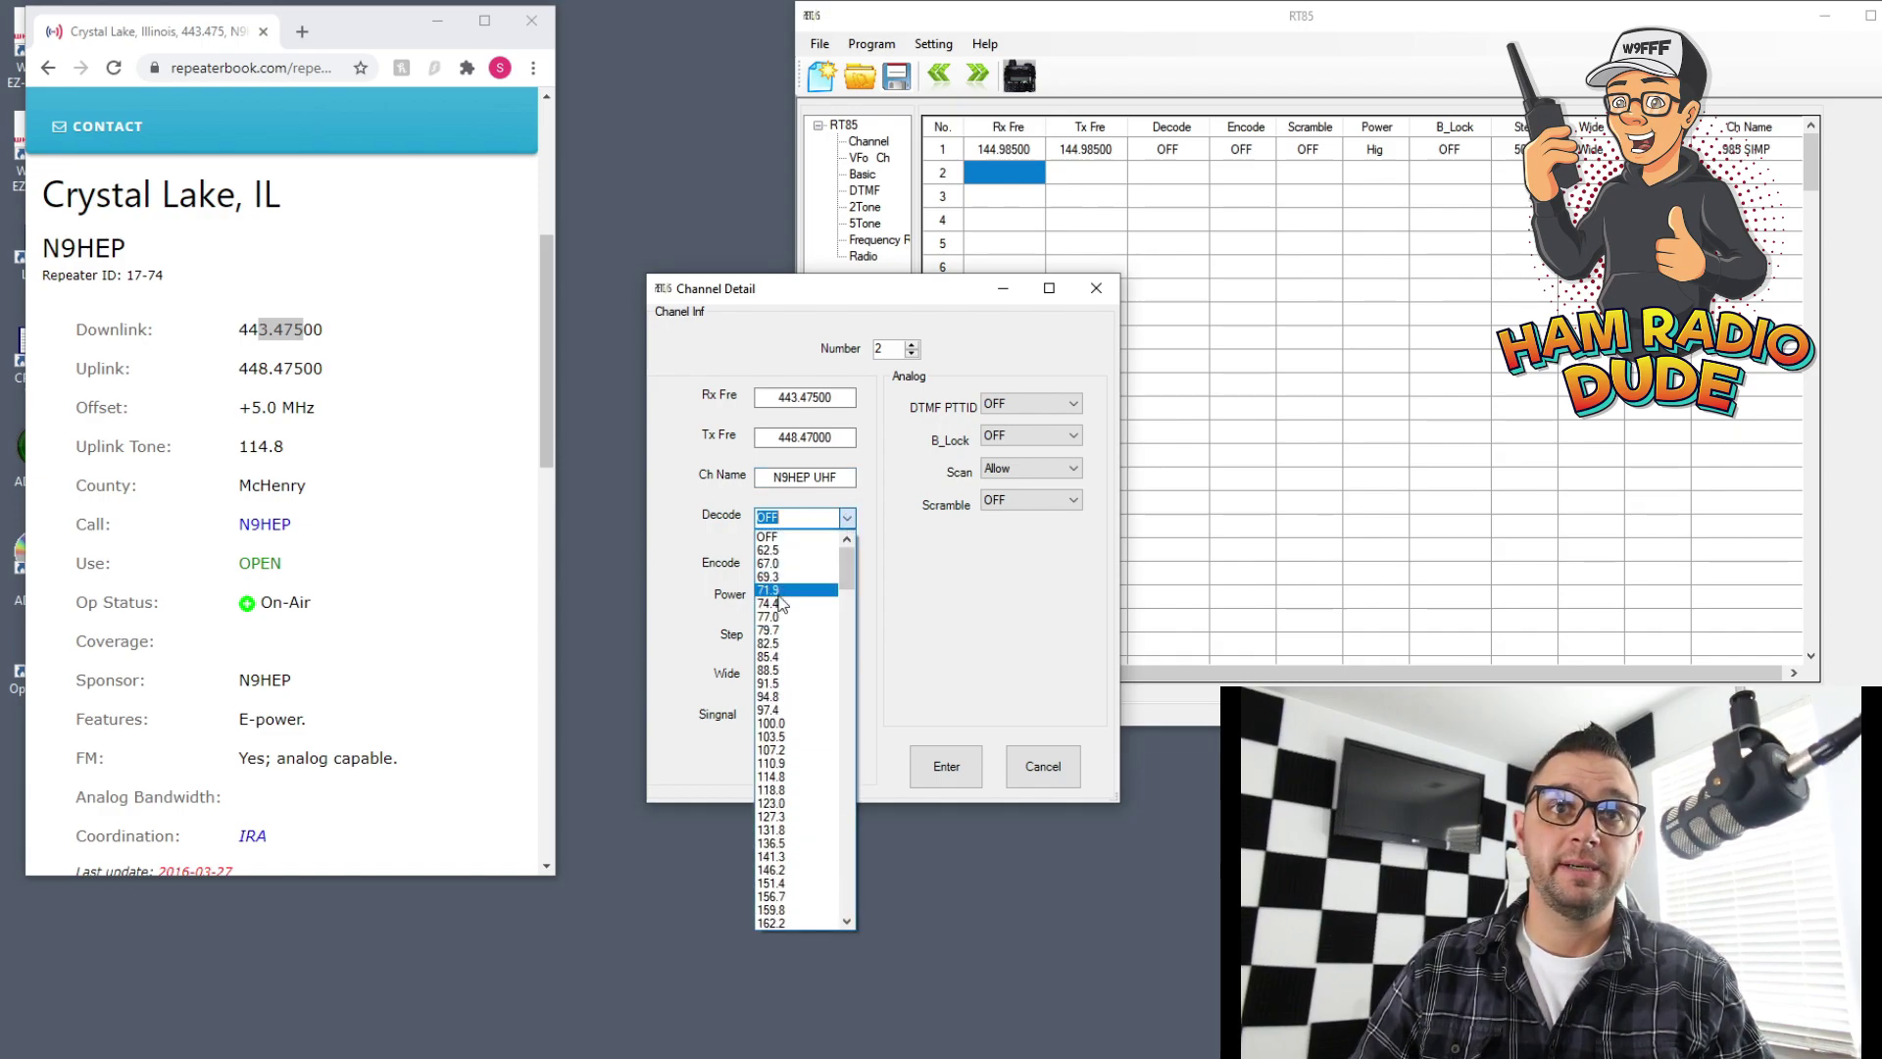
pyautogui.click(784, 777)
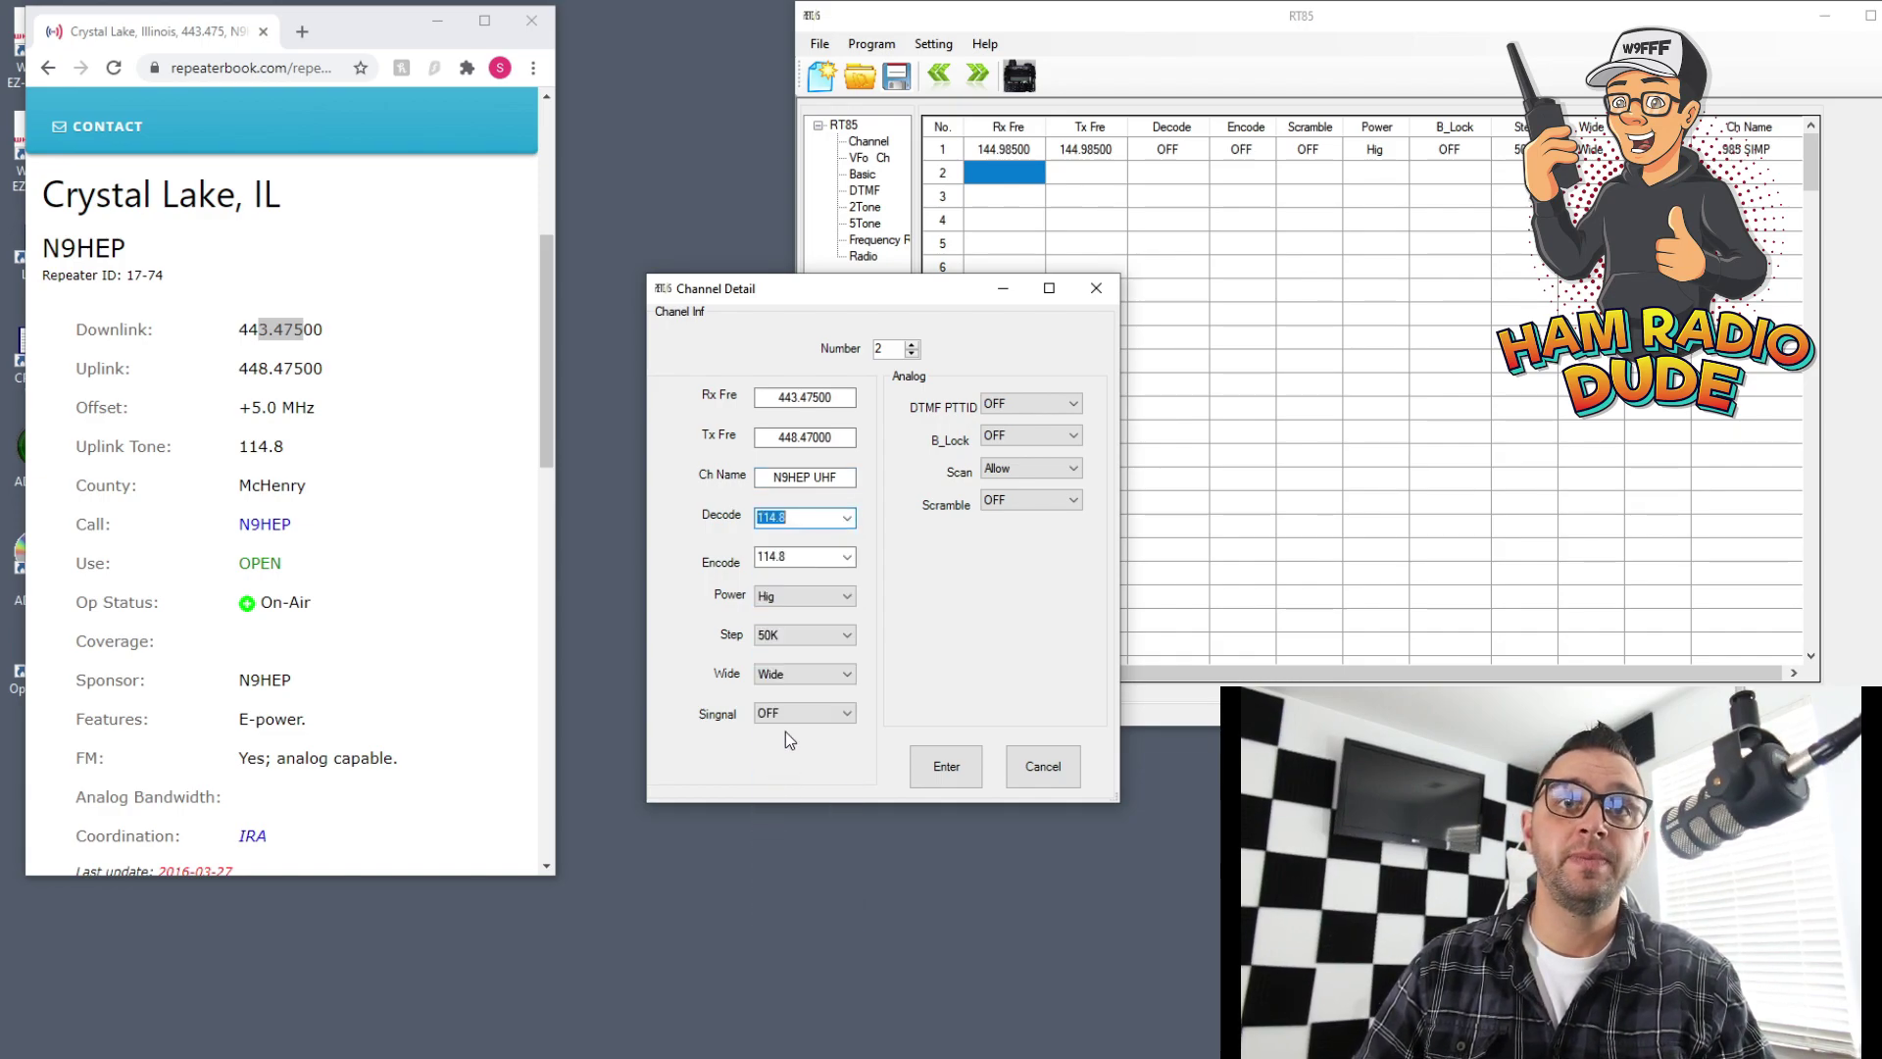
pyautogui.click(847, 557)
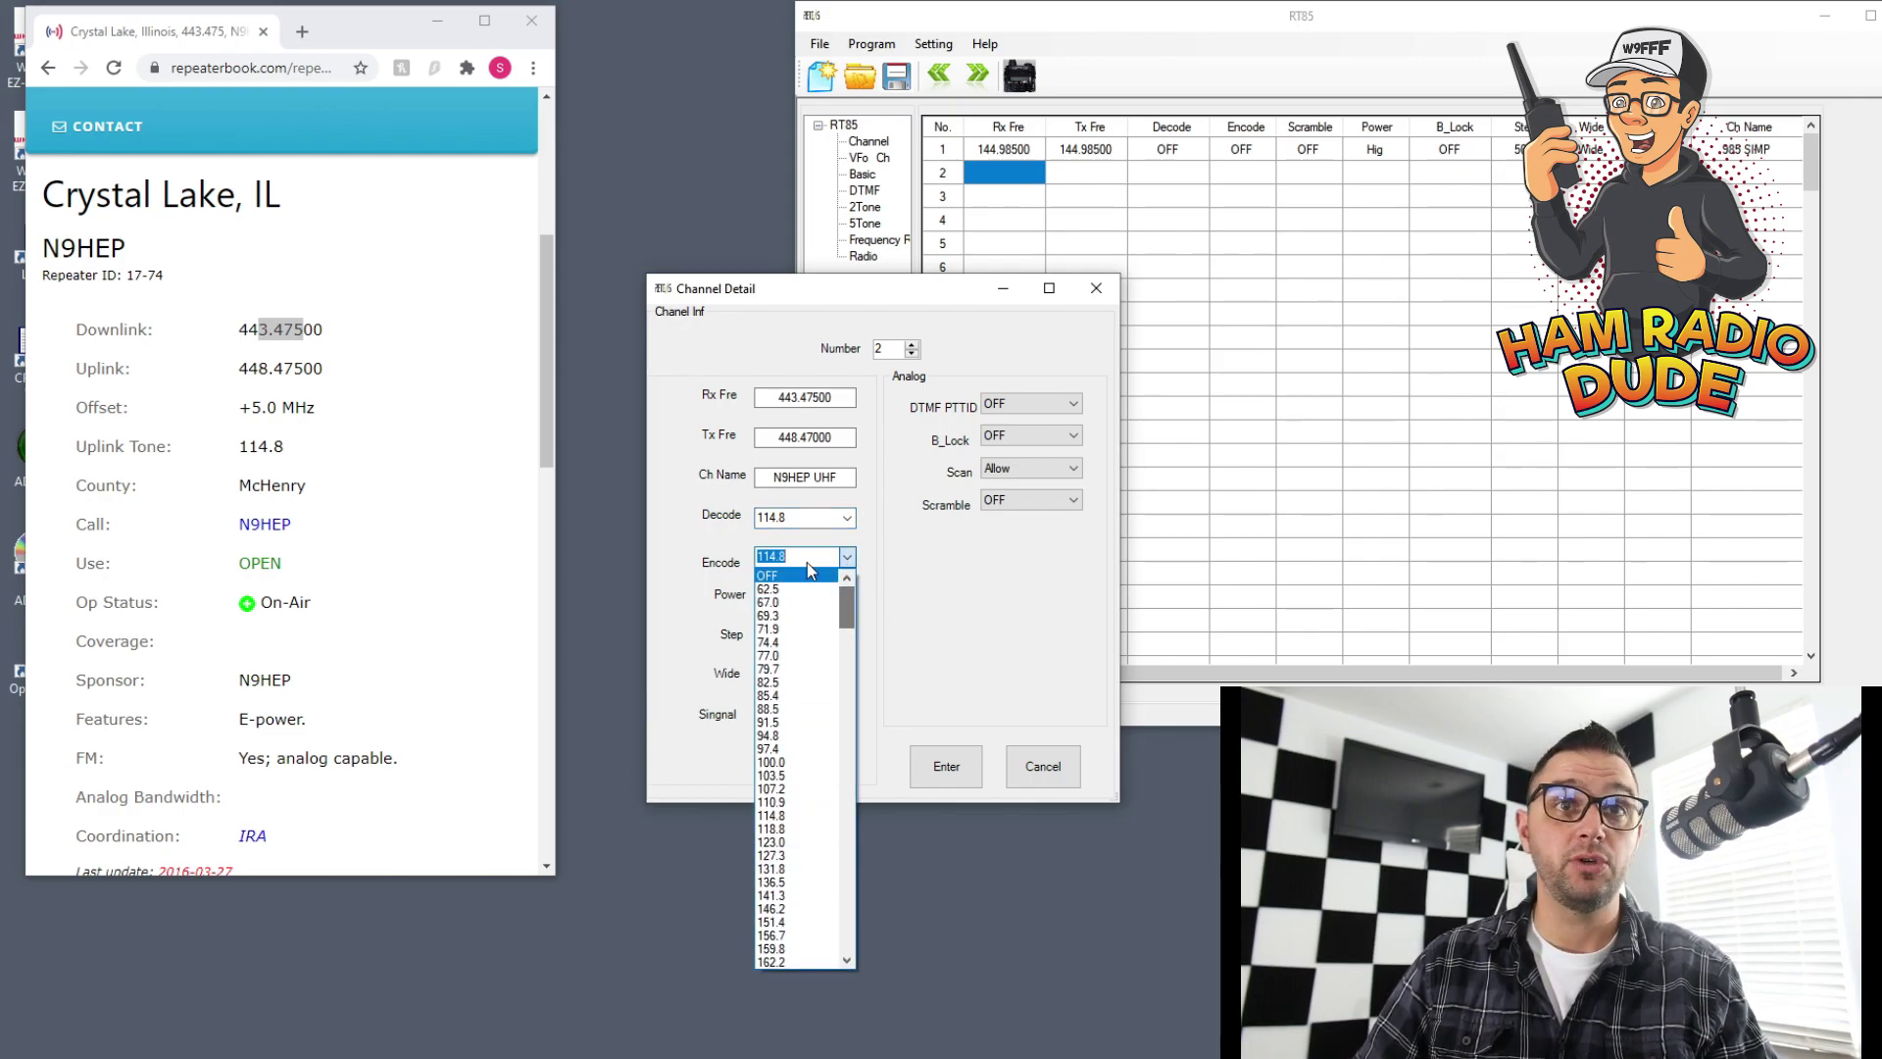
pyautogui.click(807, 561)
pyautogui.click(846, 557)
pyautogui.scroll(5, 849, 598)
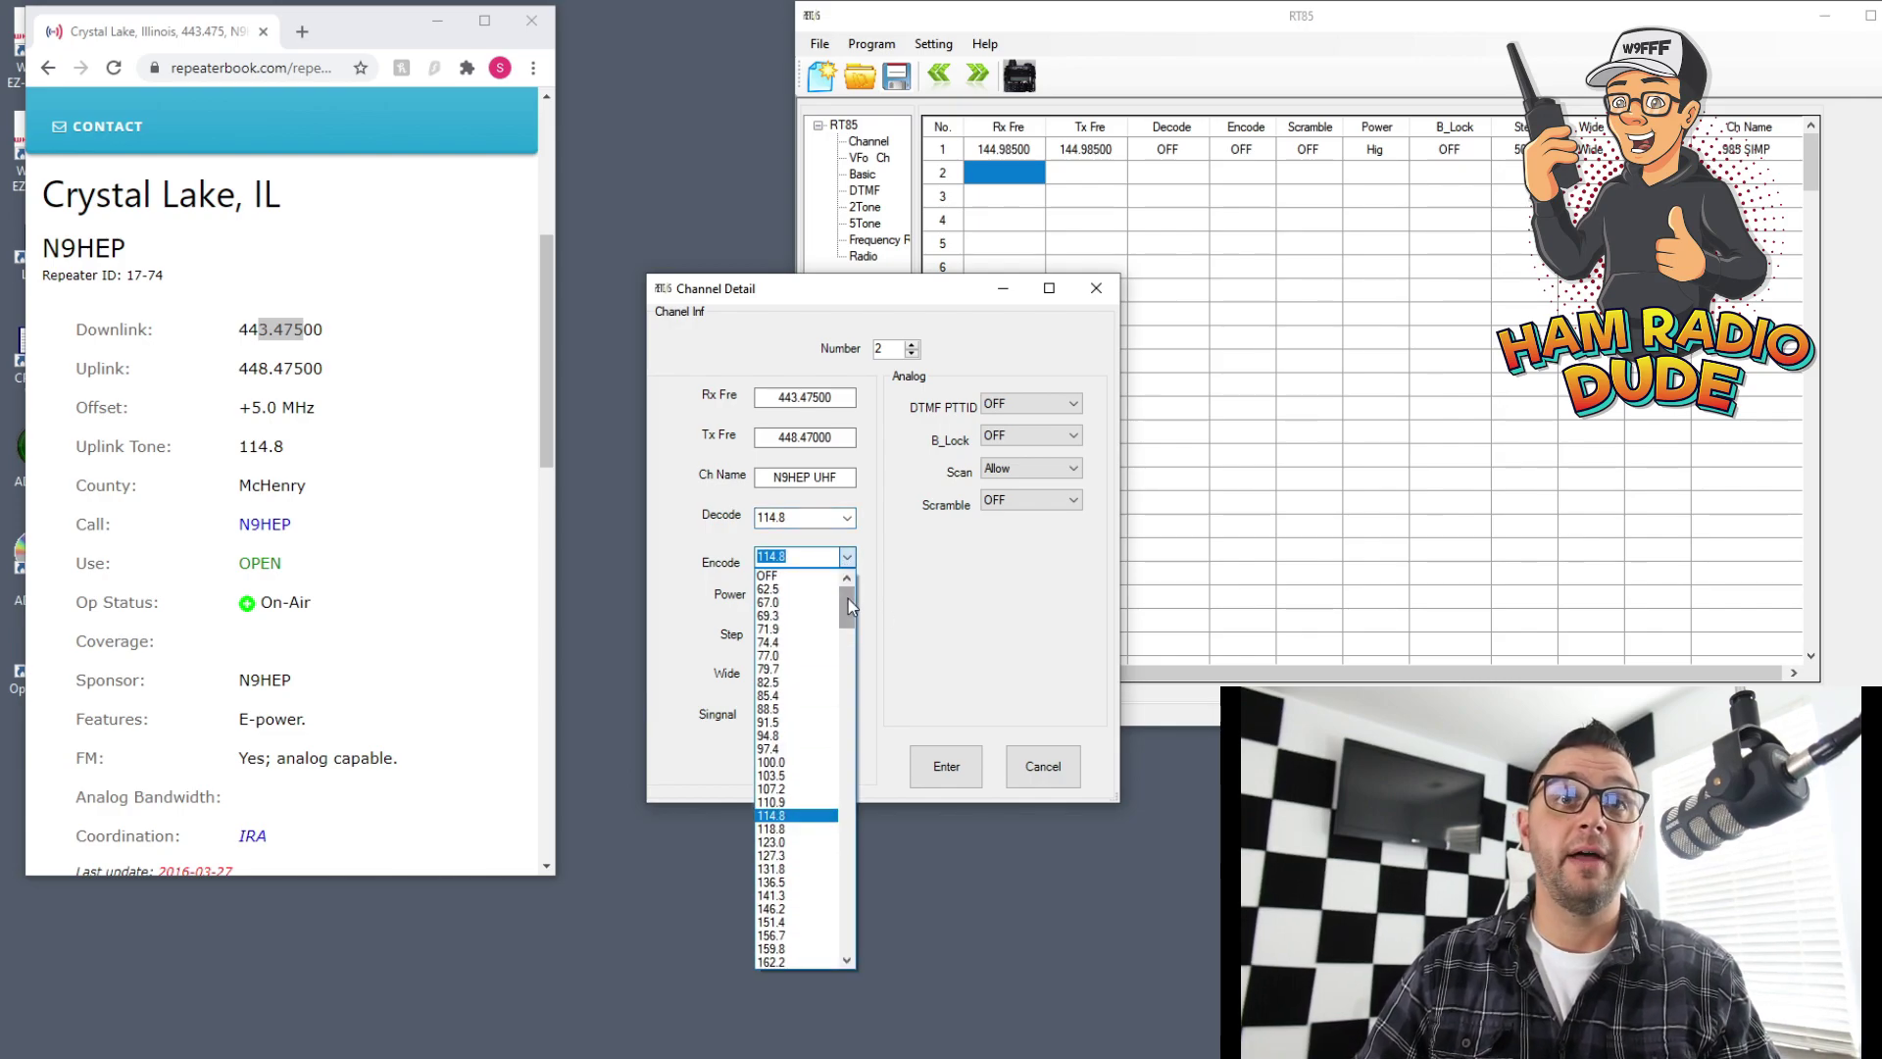
pyautogui.click(849, 576)
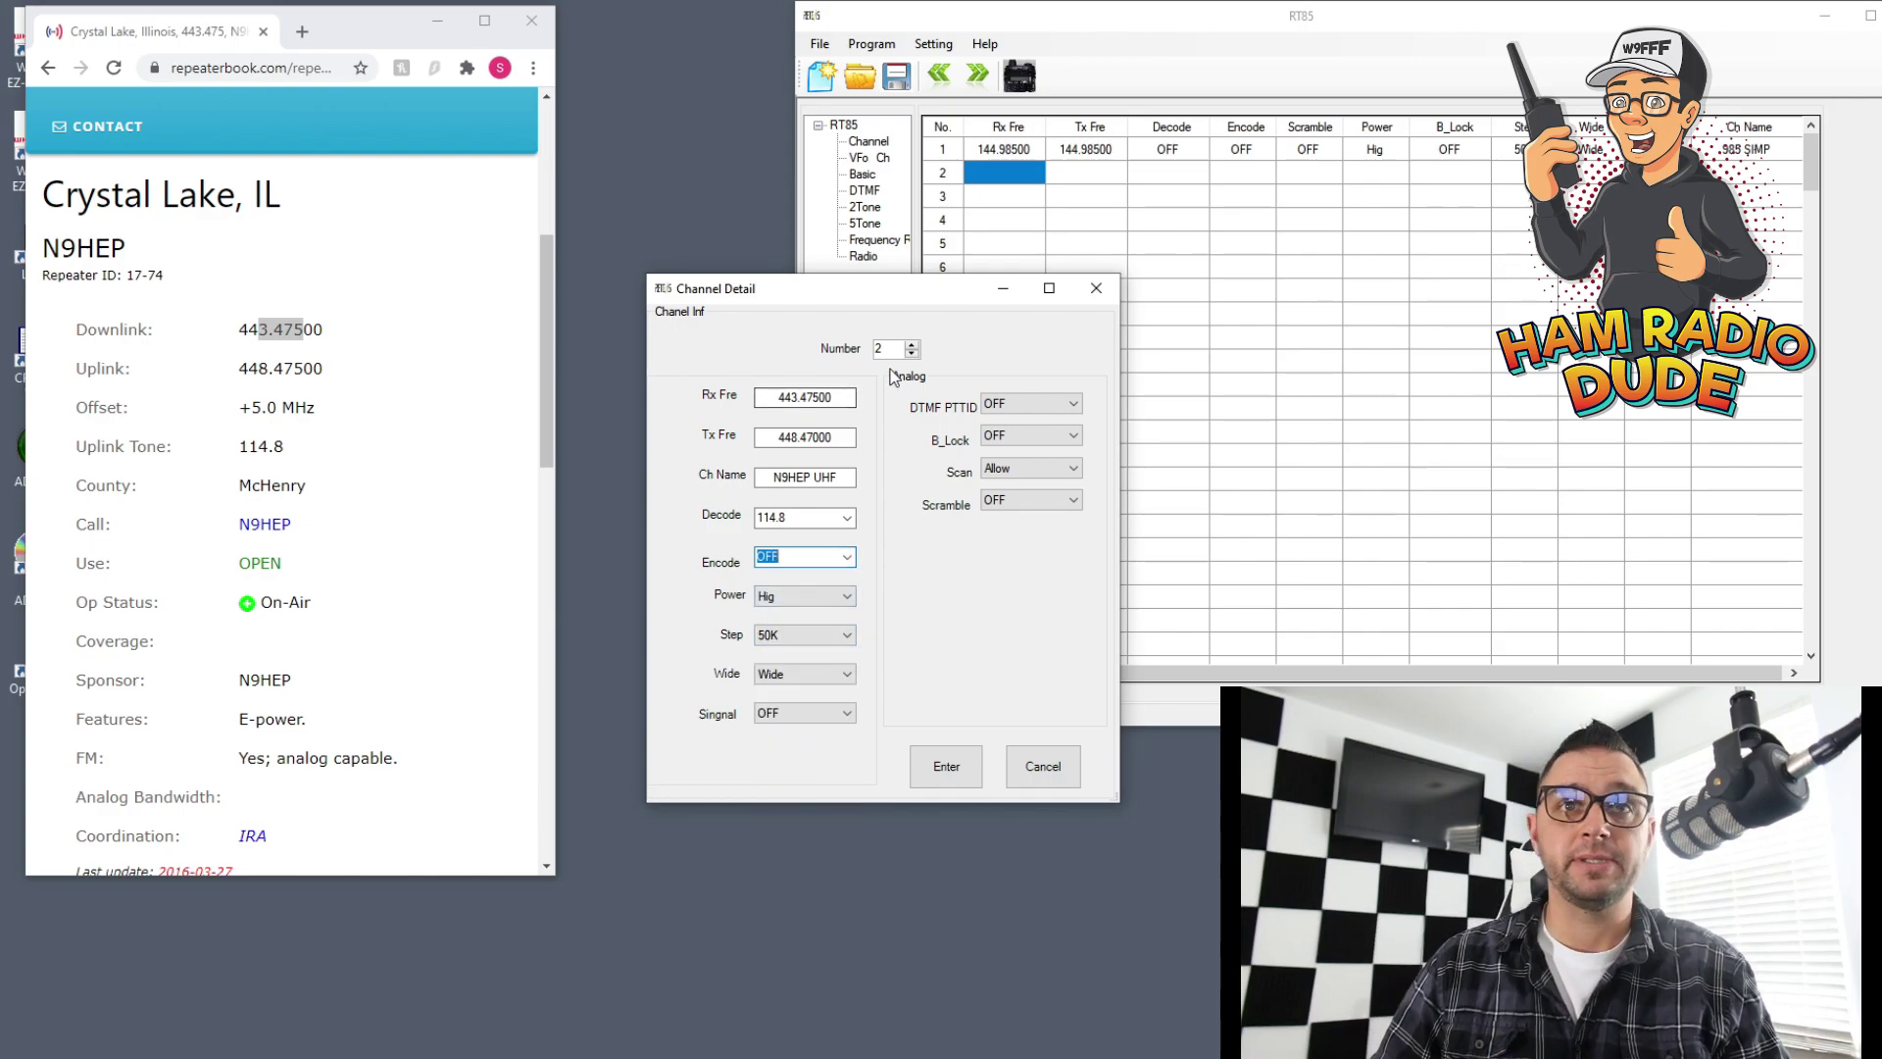
pyautogui.click(848, 596)
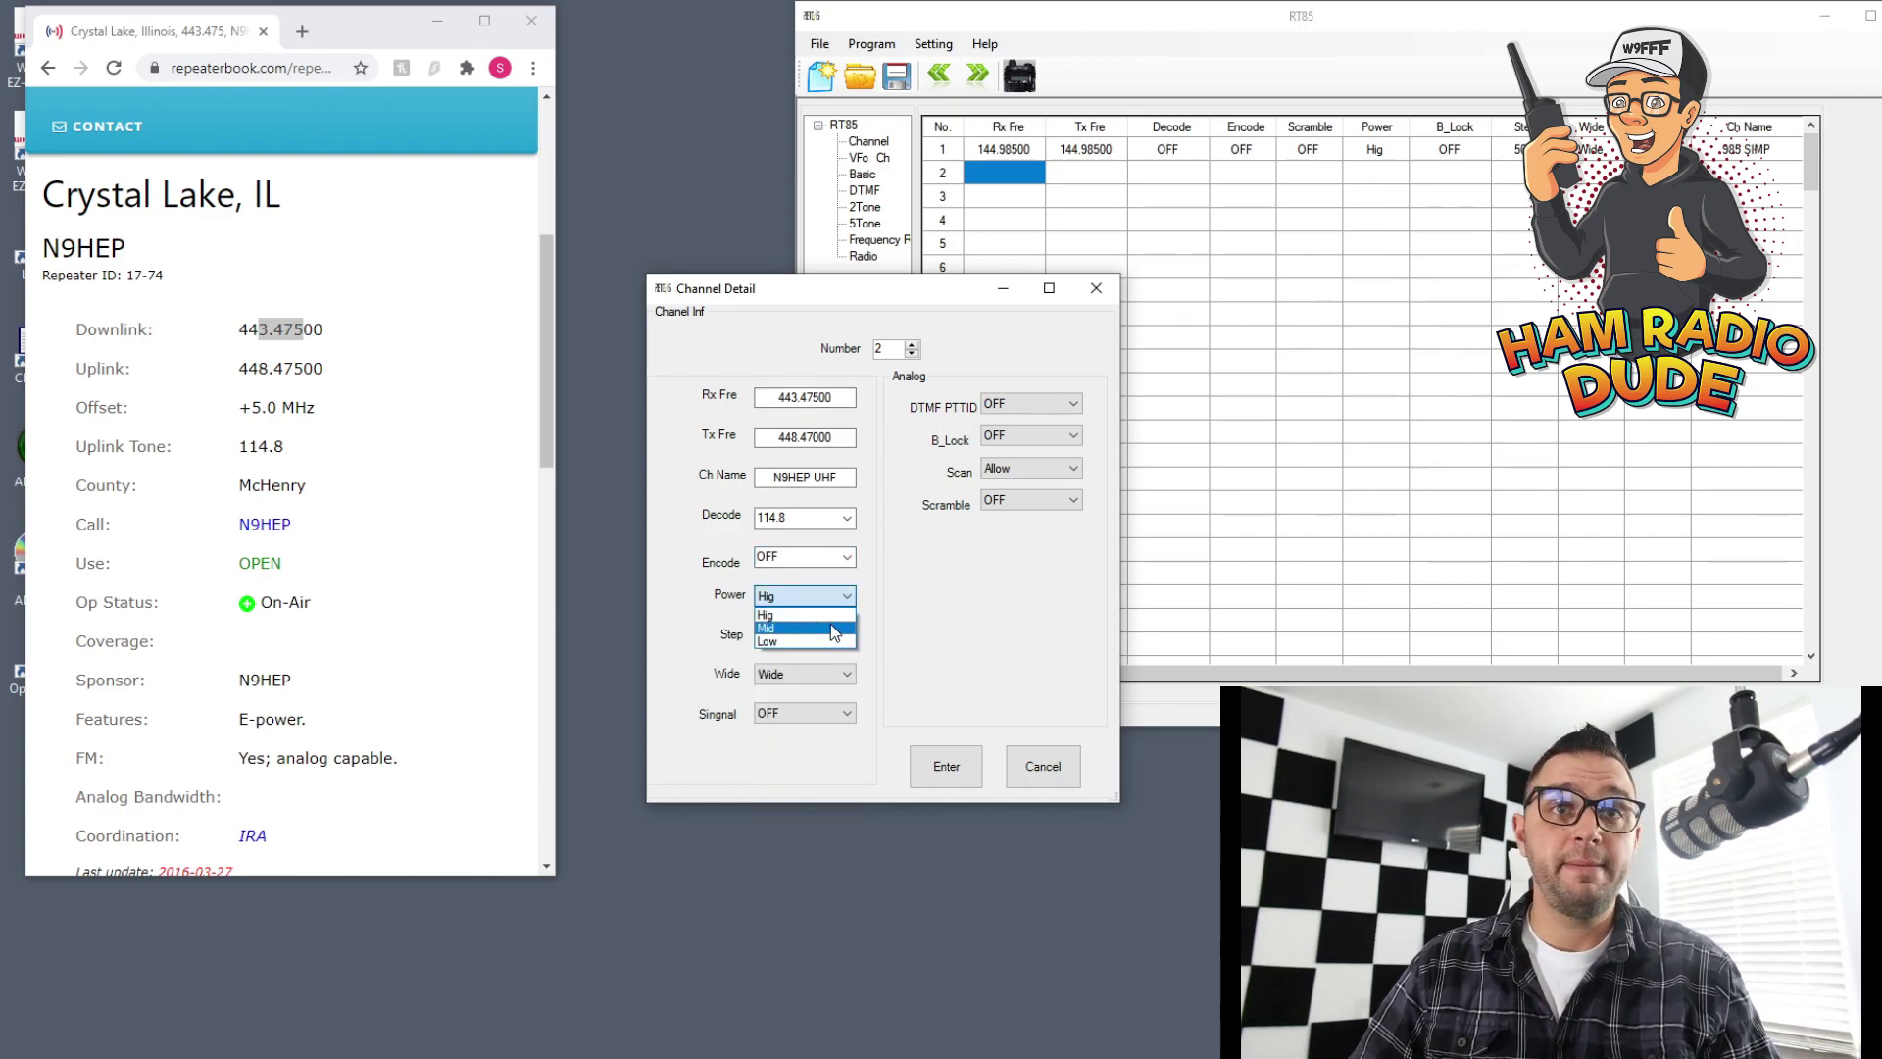
pyautogui.click(817, 647)
pyautogui.click(847, 635)
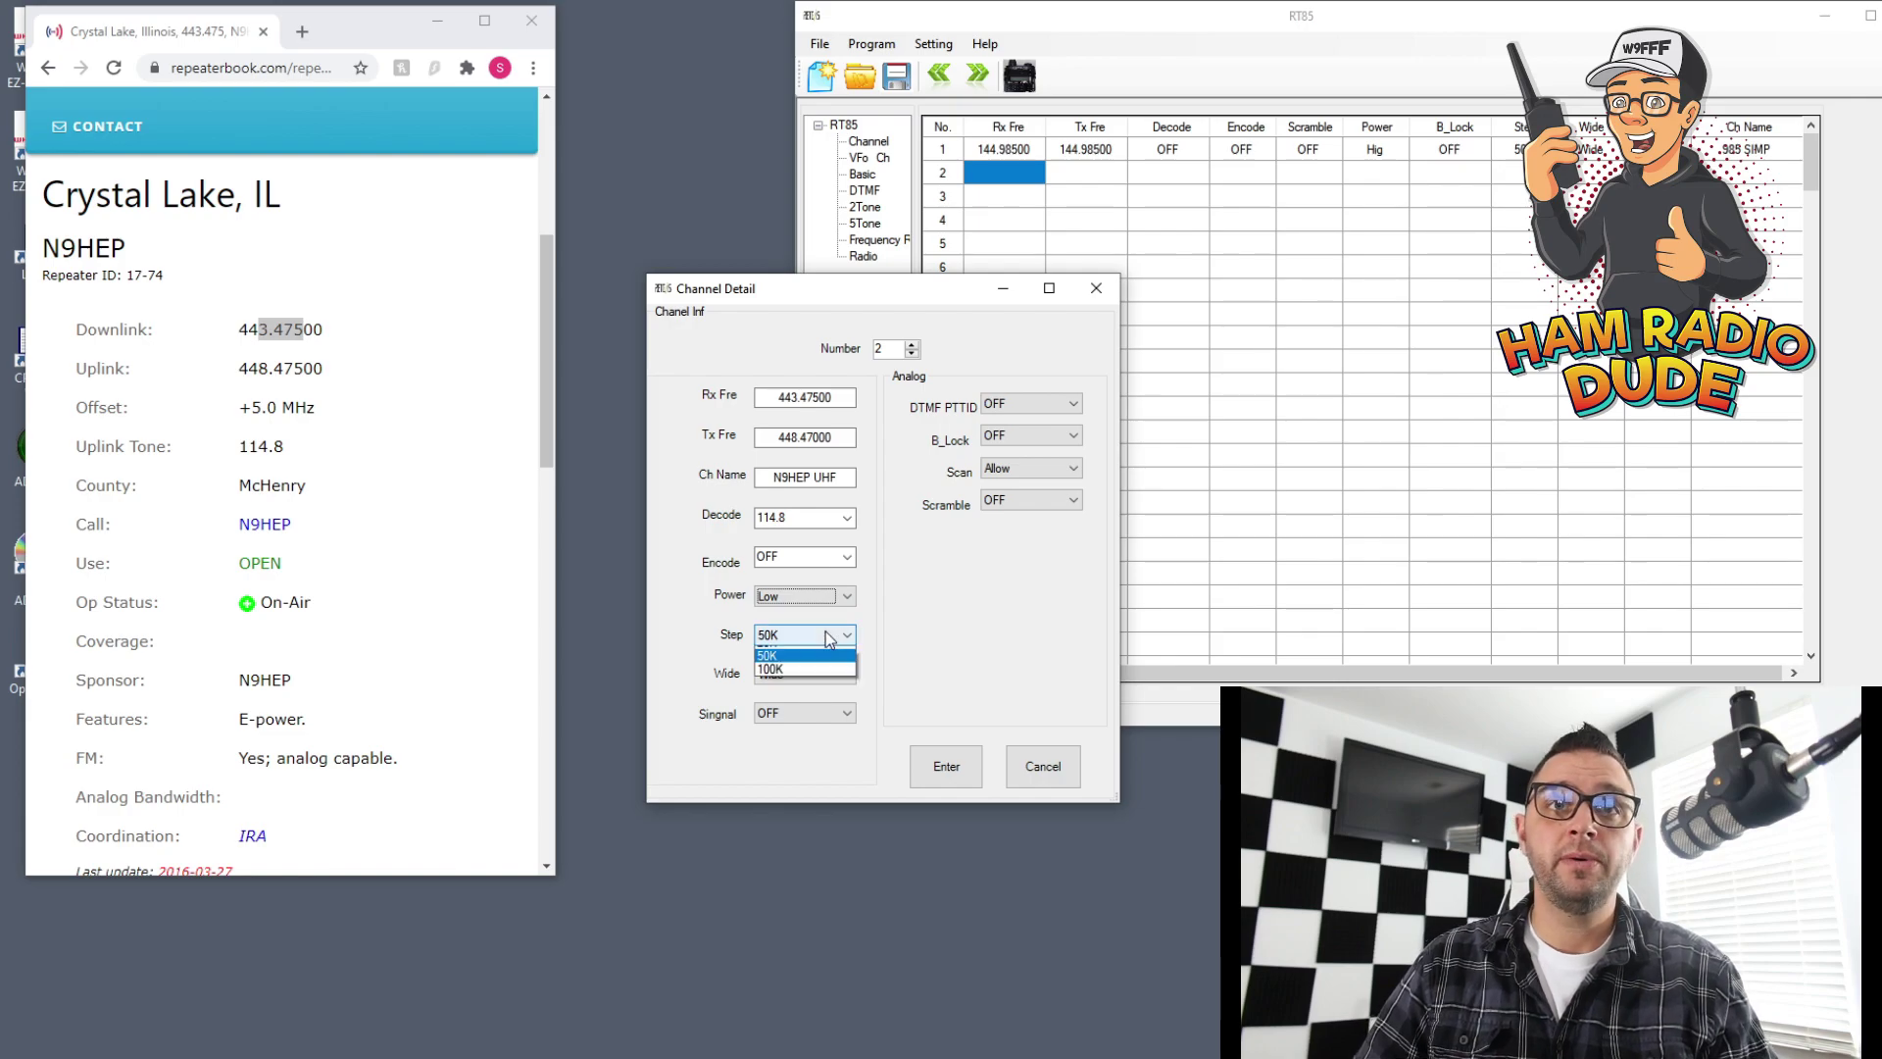
pyautogui.click(791, 732)
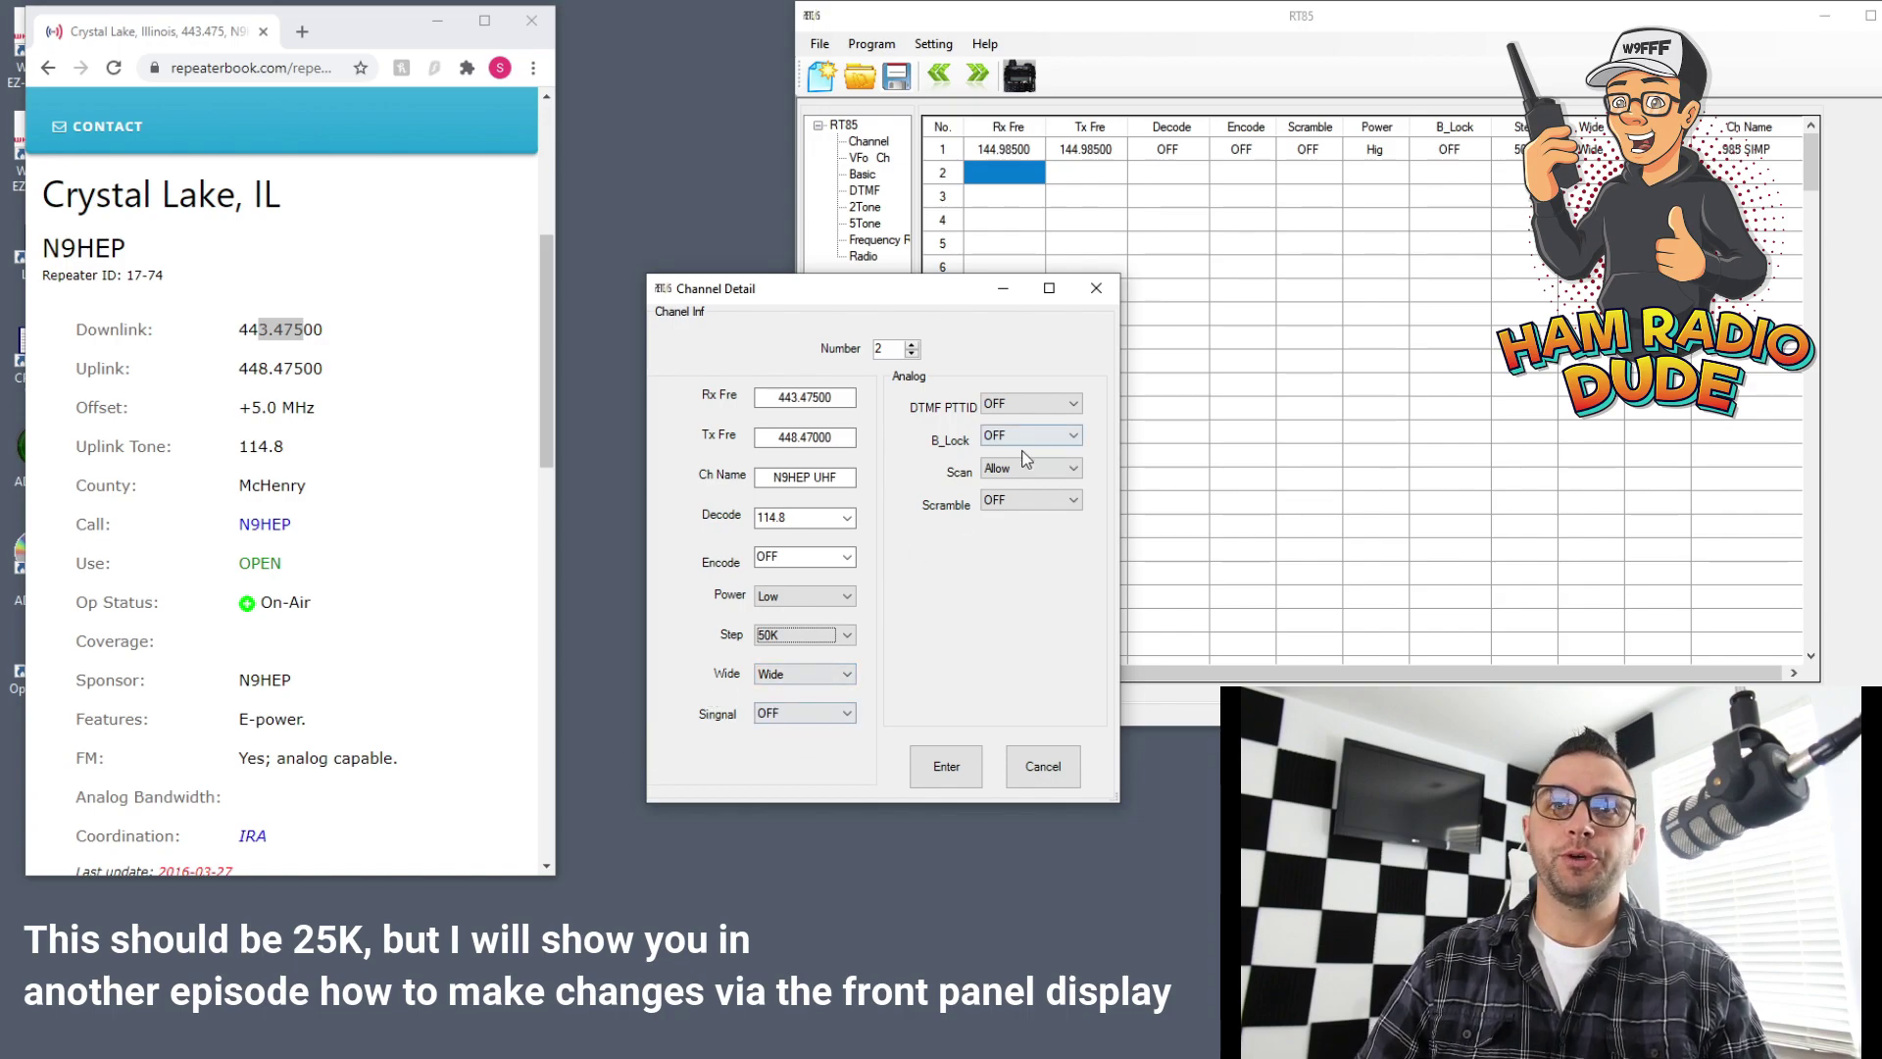
# Save channel 2 to the list and reopen the detail form at channel number 3.
pyautogui.click(936, 764)
pyautogui.doubleClick(1003, 173)
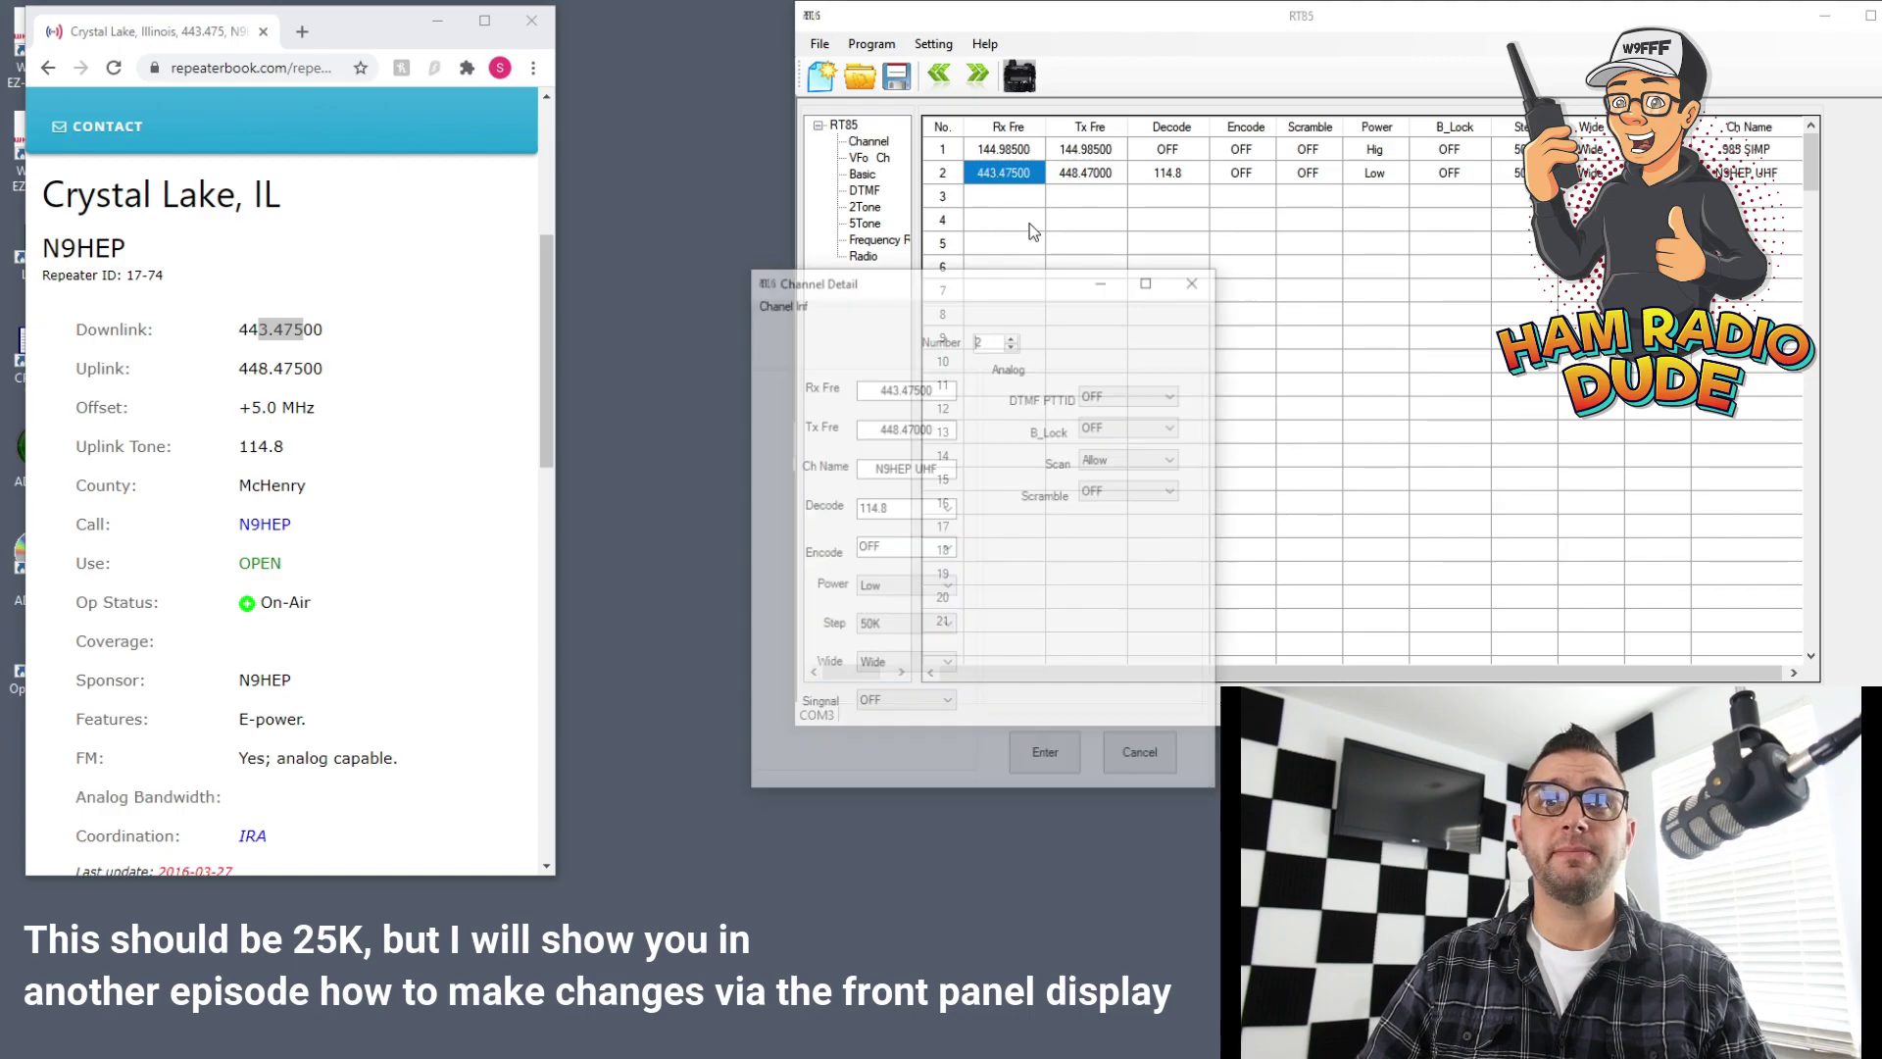
pyautogui.click(1012, 334)
pyautogui.click(902, 388)
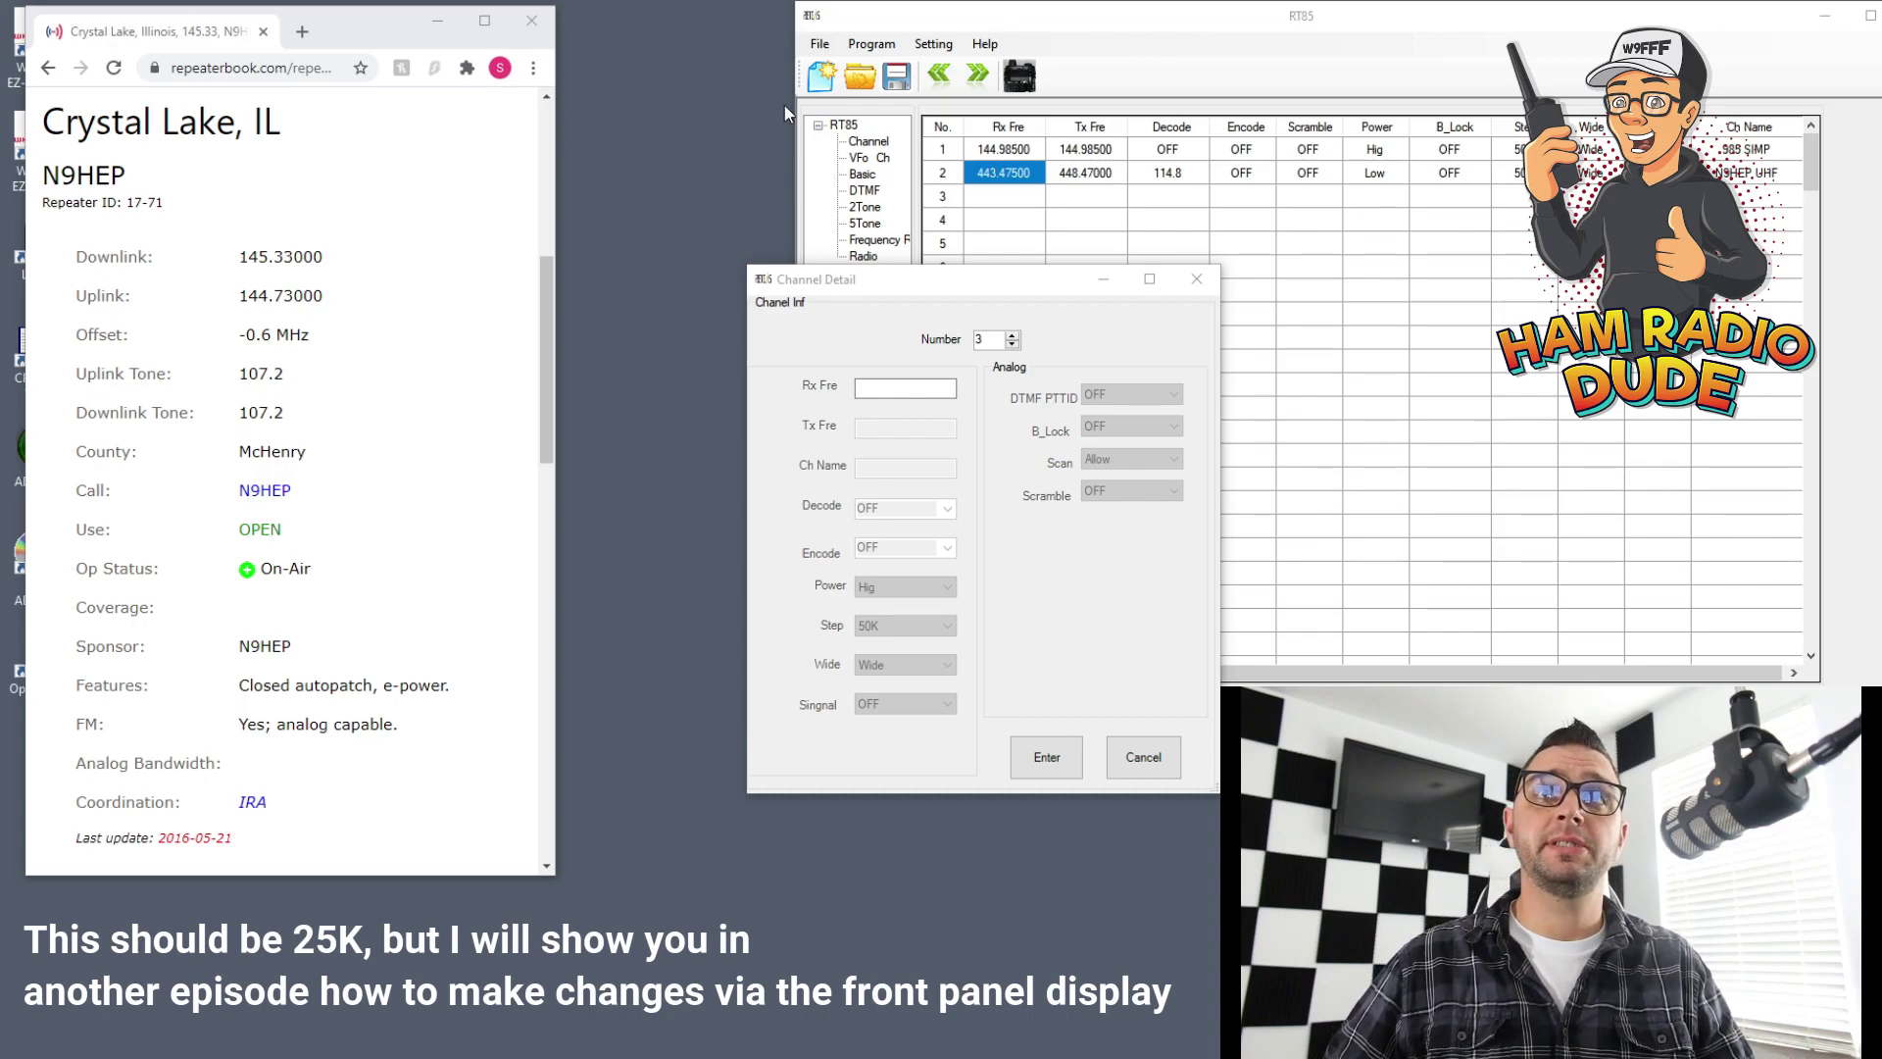
# Enter channel 3's receive frequency 145.330 and transmit frequency 144.73000.
pyautogui.click(906, 524)
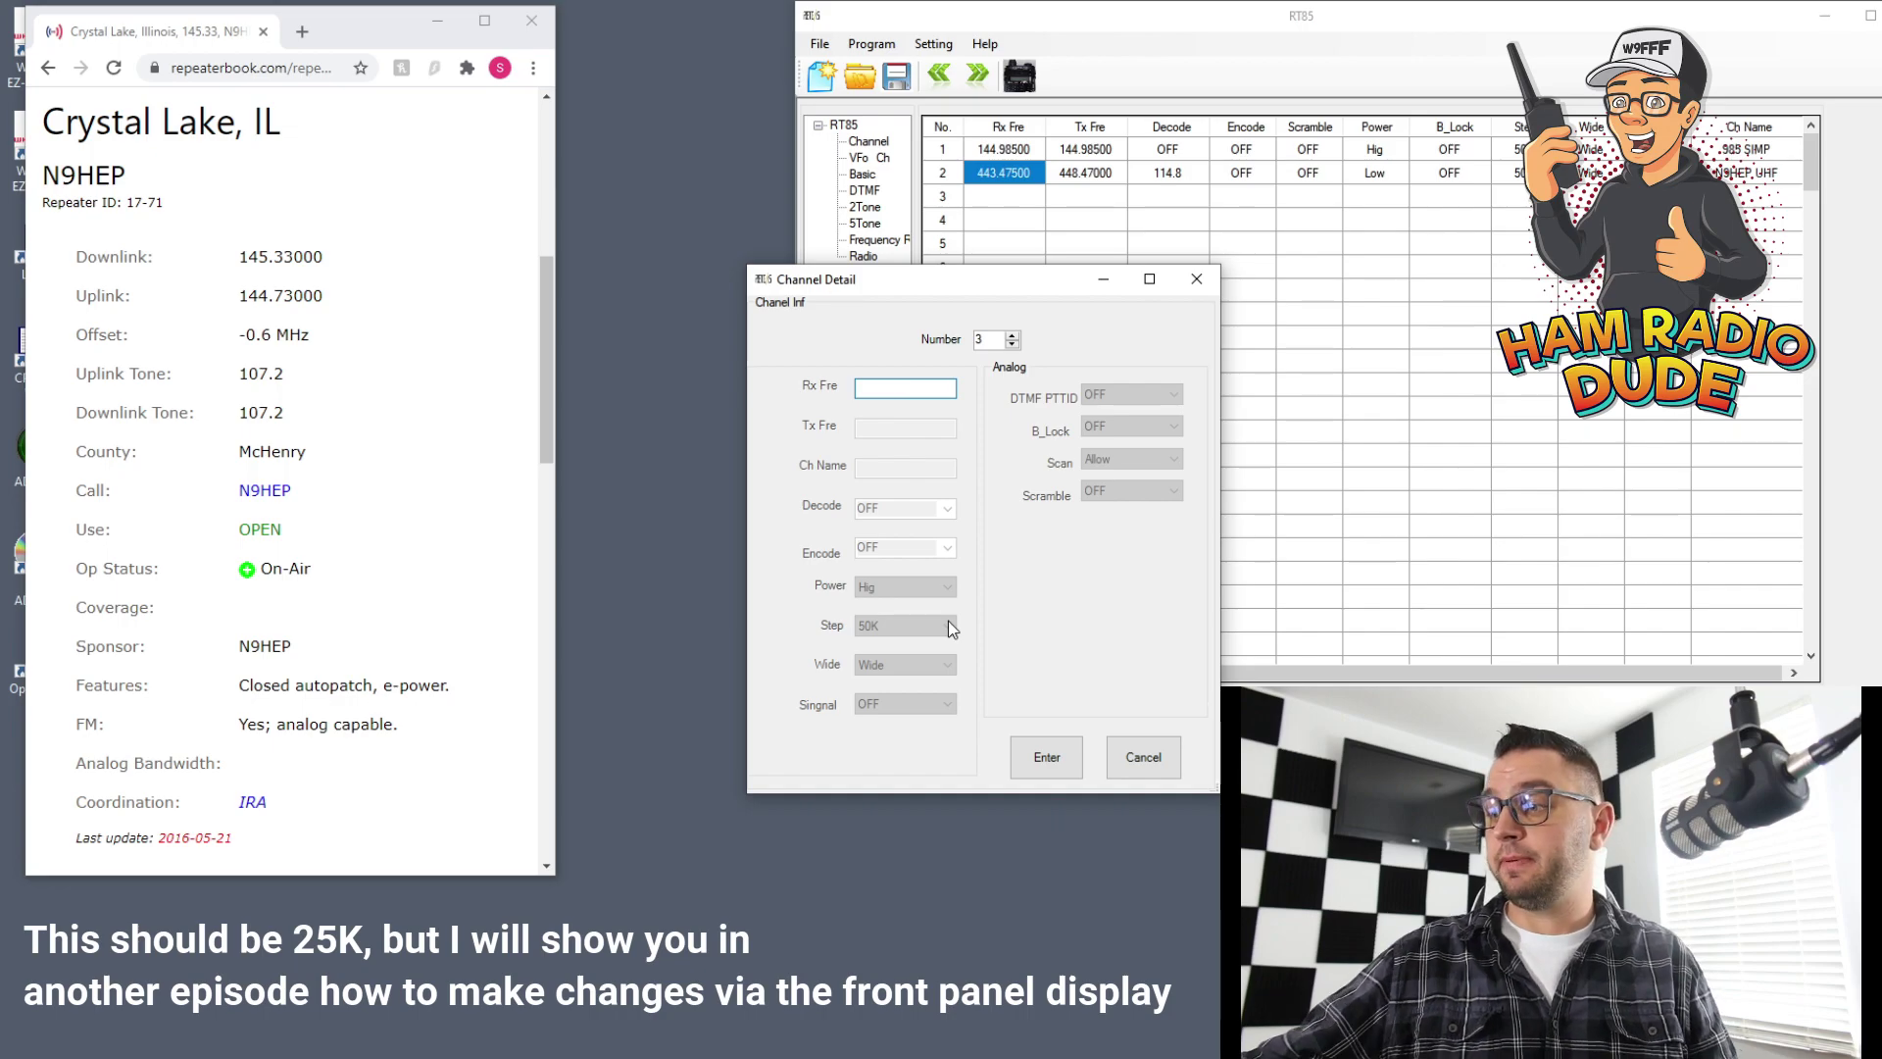
pyautogui.write('145')
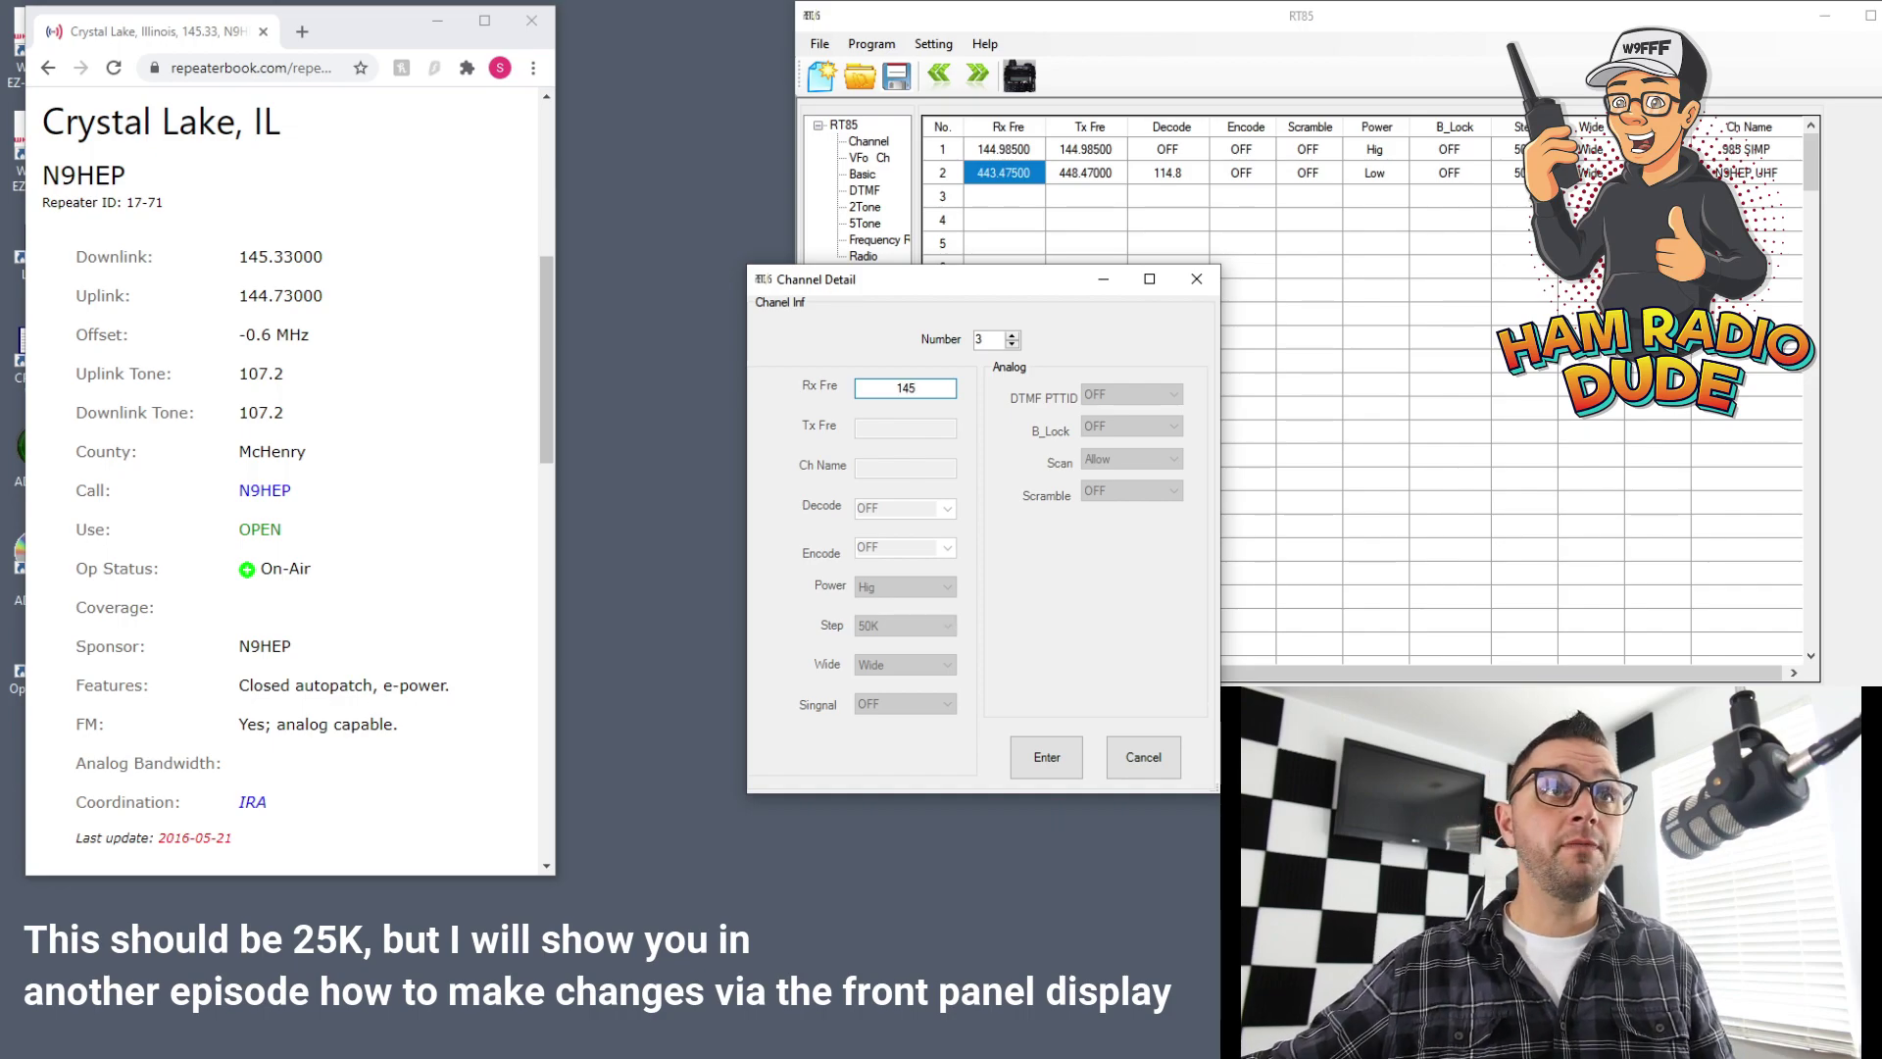
pyautogui.write('.33')
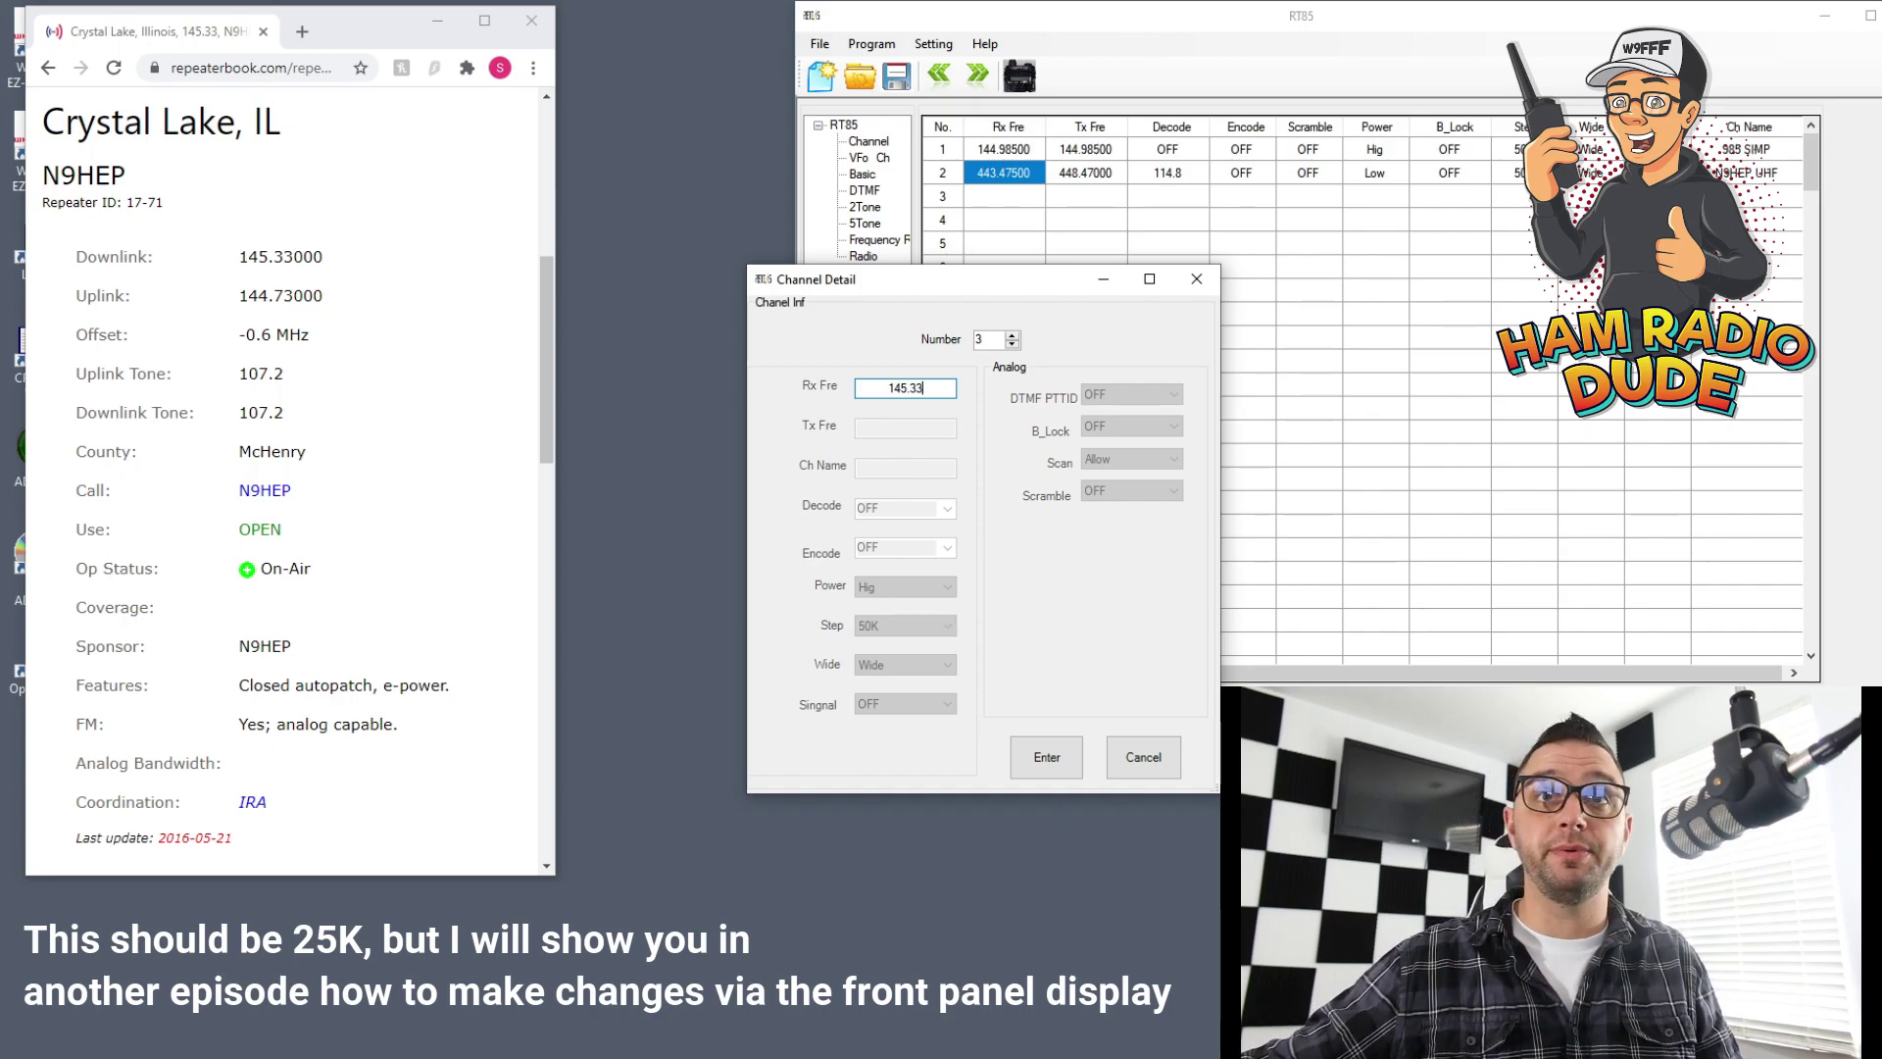
pyautogui.write('0')
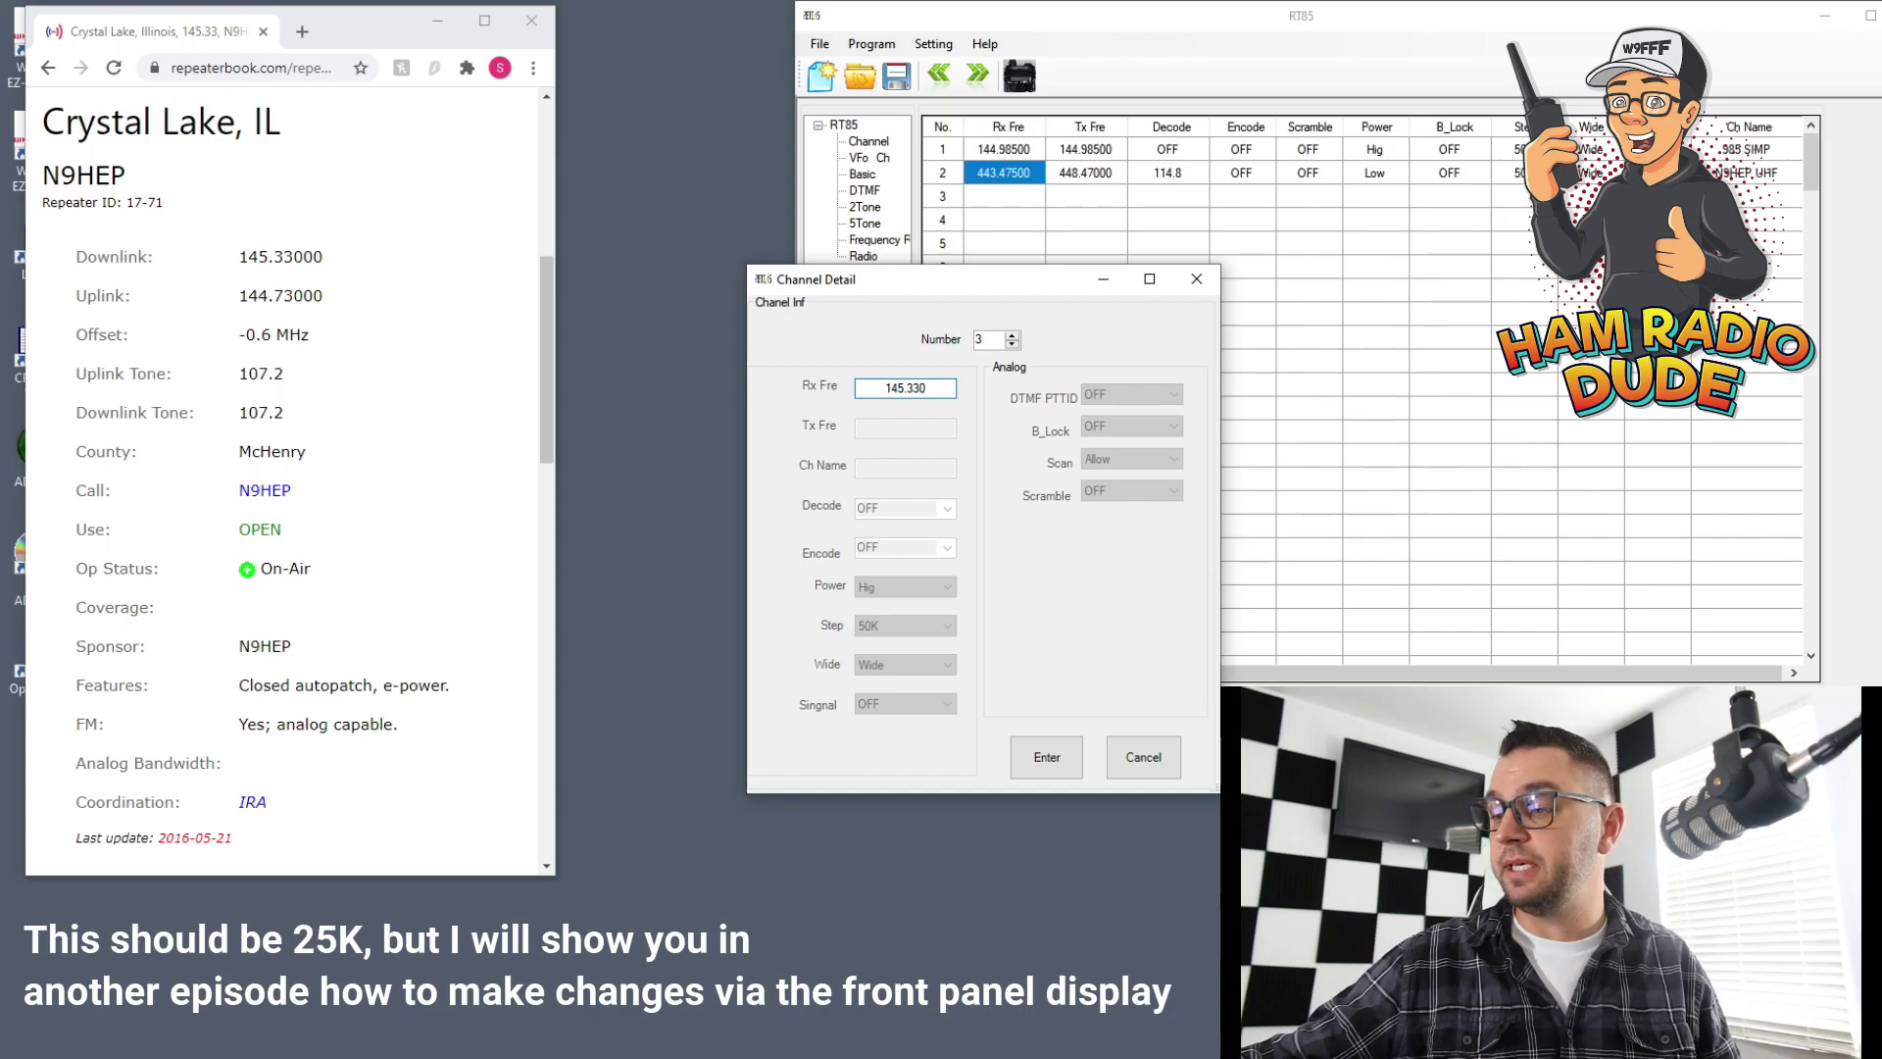
pyautogui.press('Return')
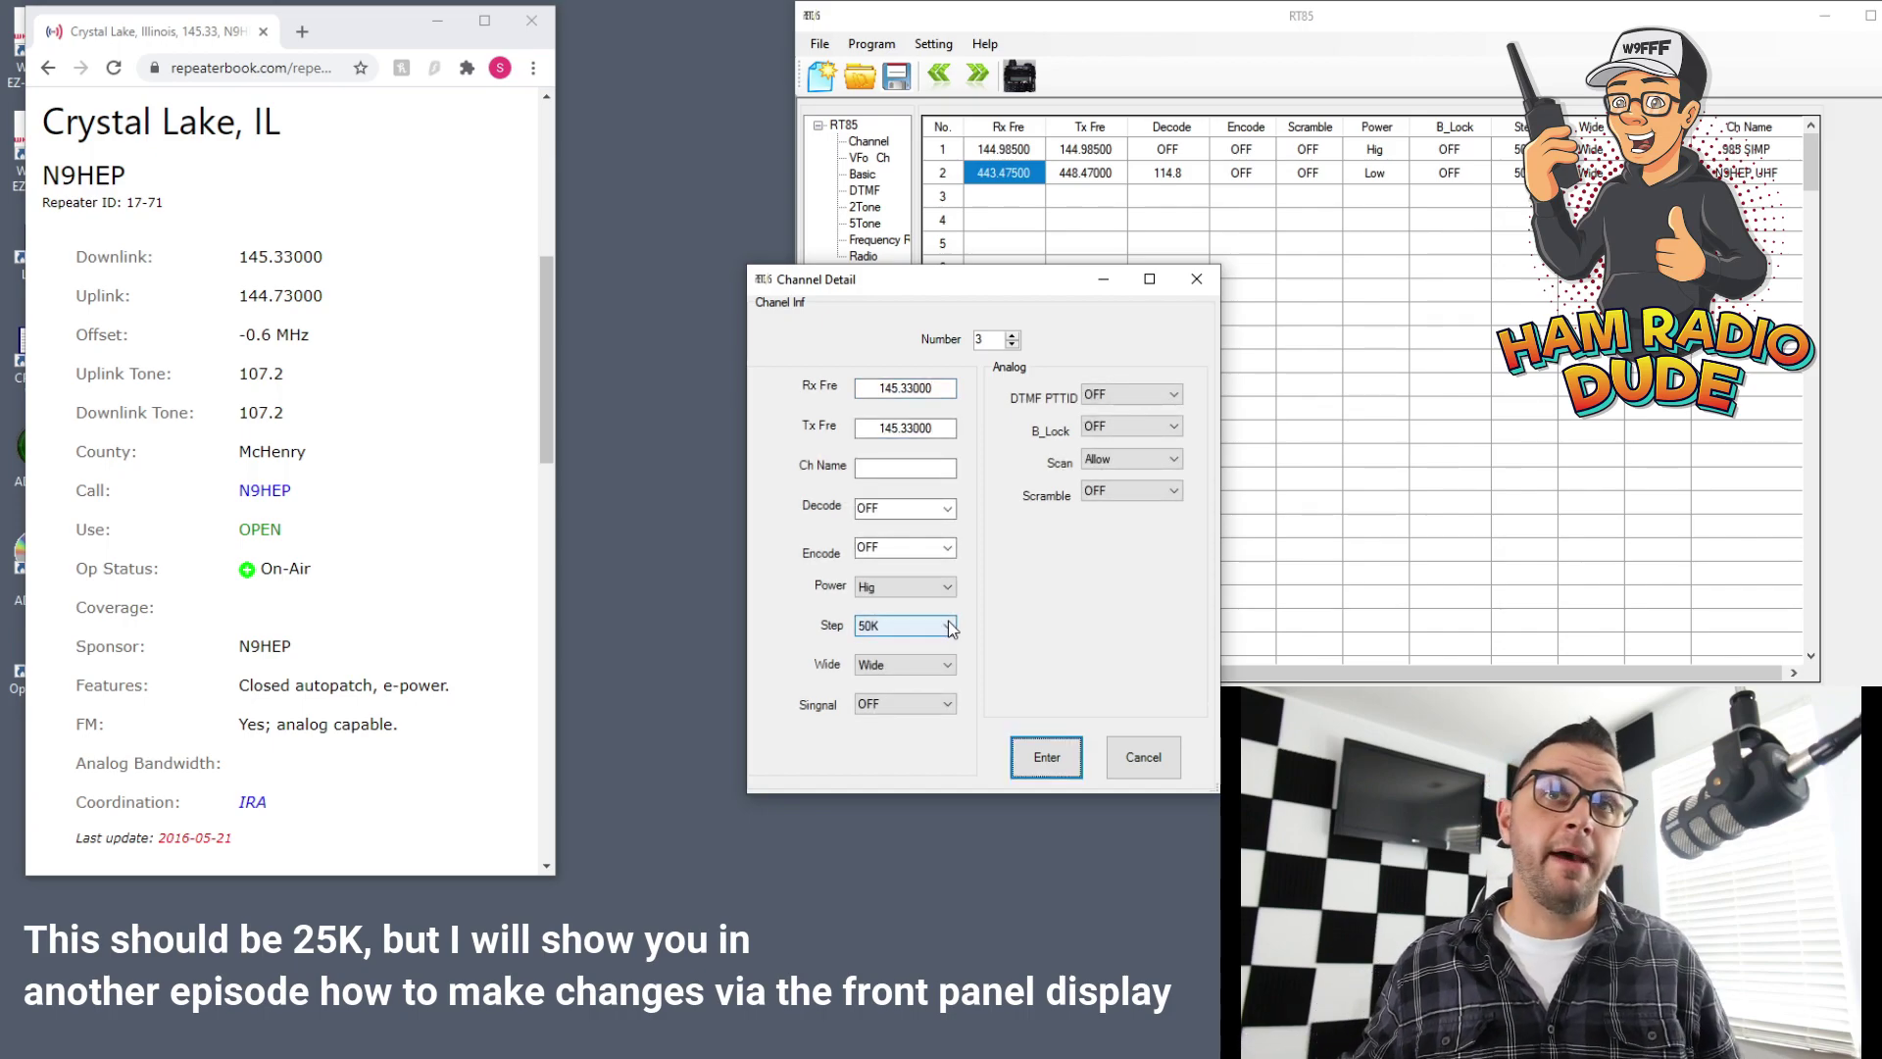
pyautogui.doubleClick(921, 428)
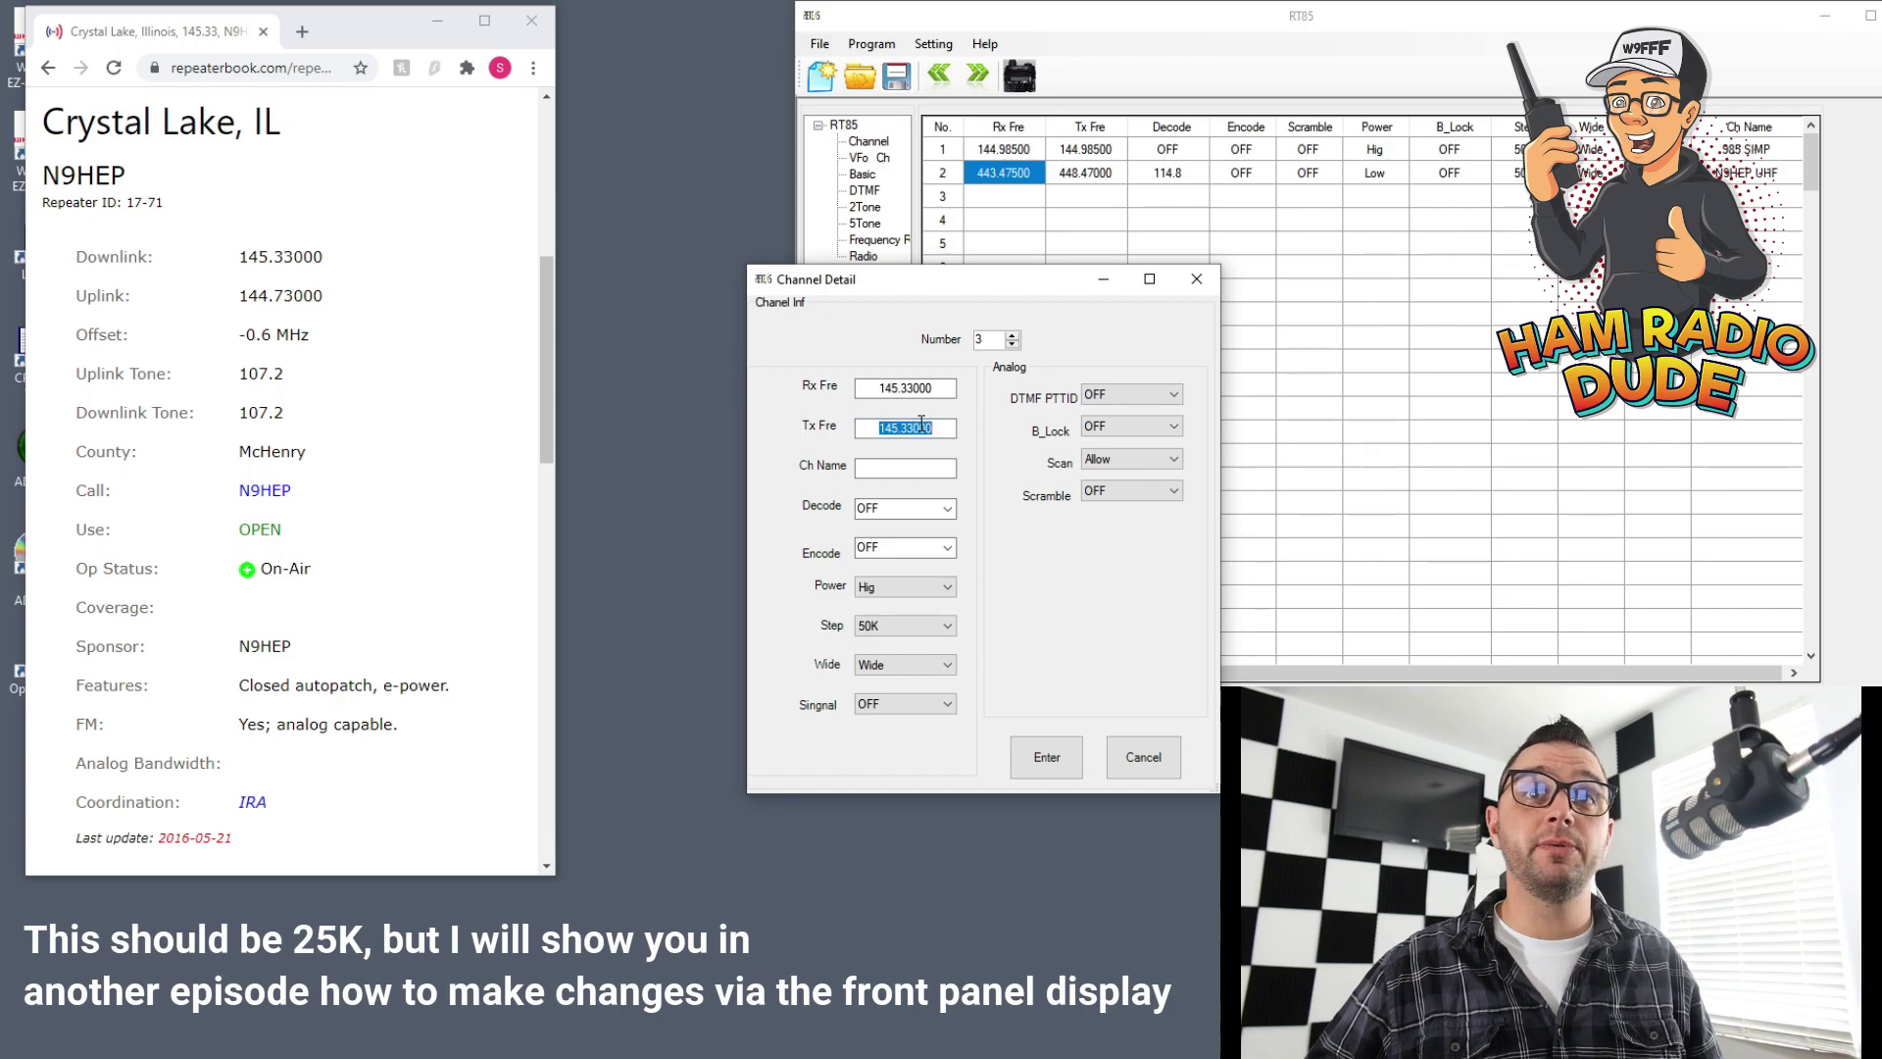
pyautogui.write('14')
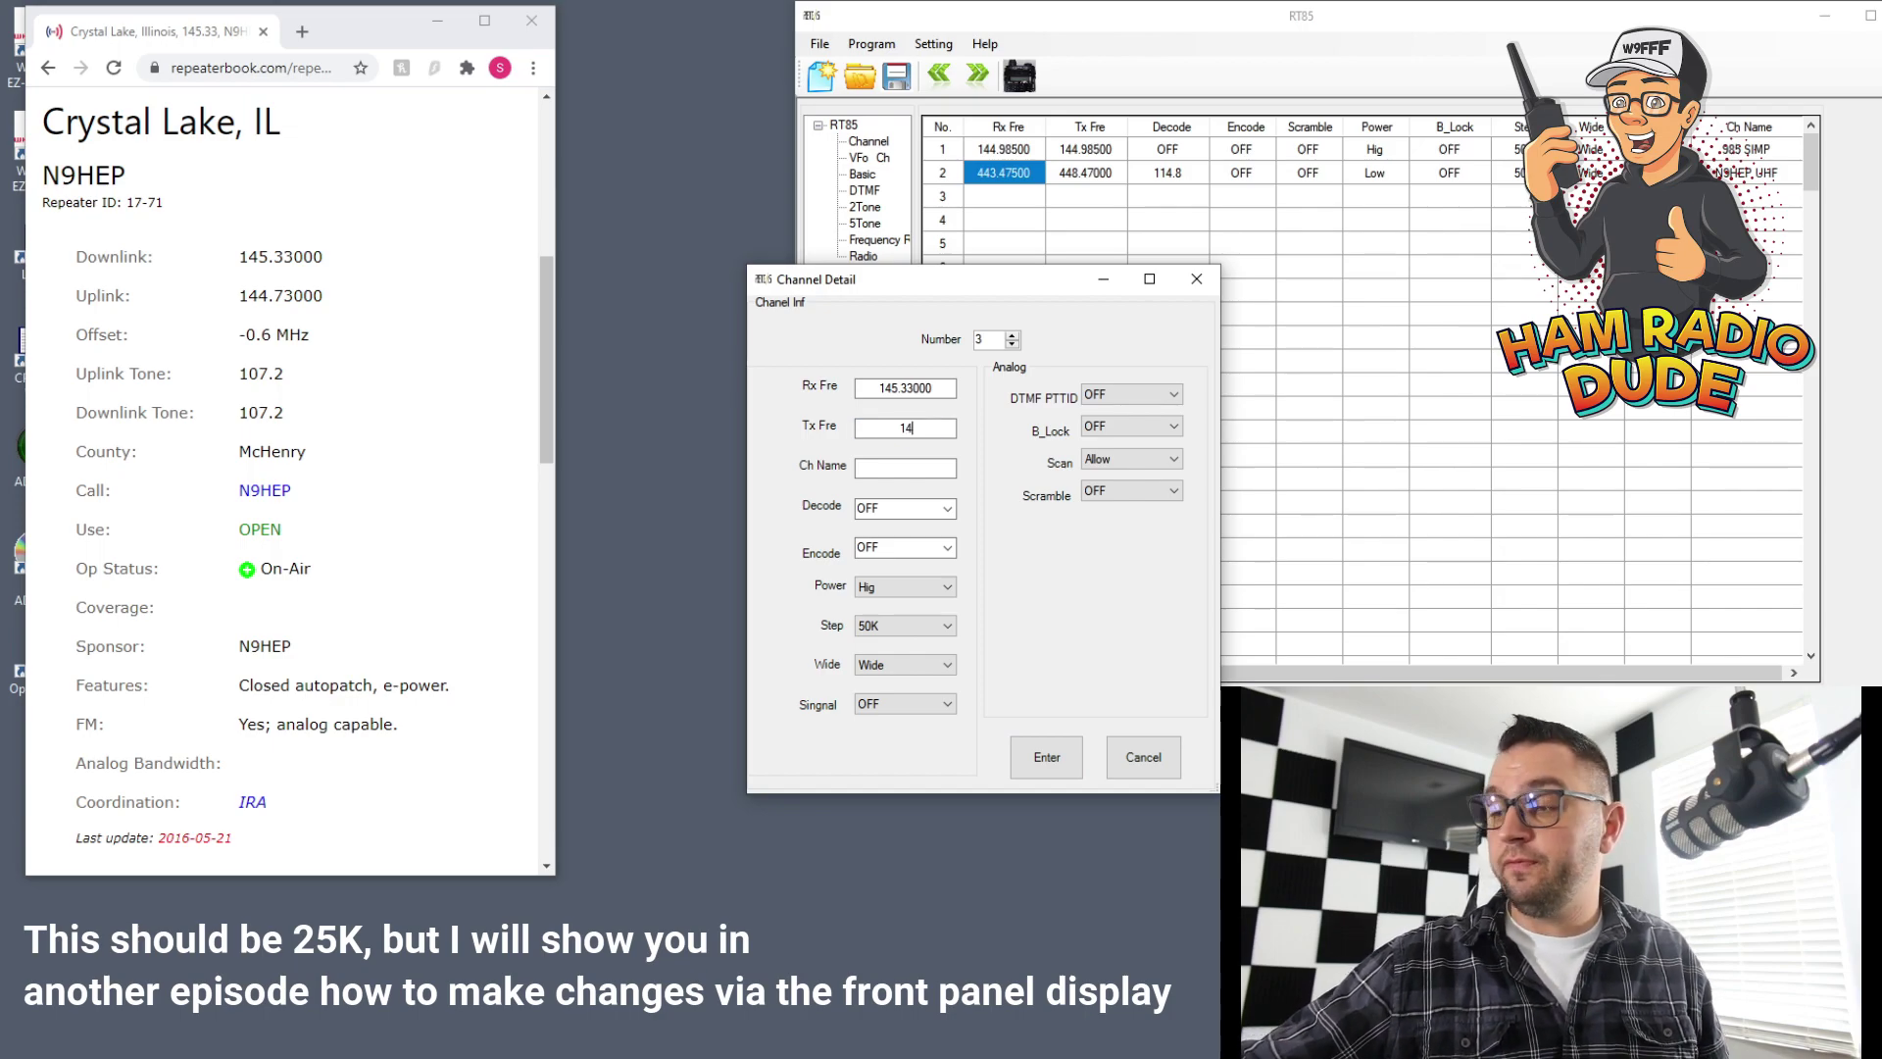
pyautogui.write('4.7')
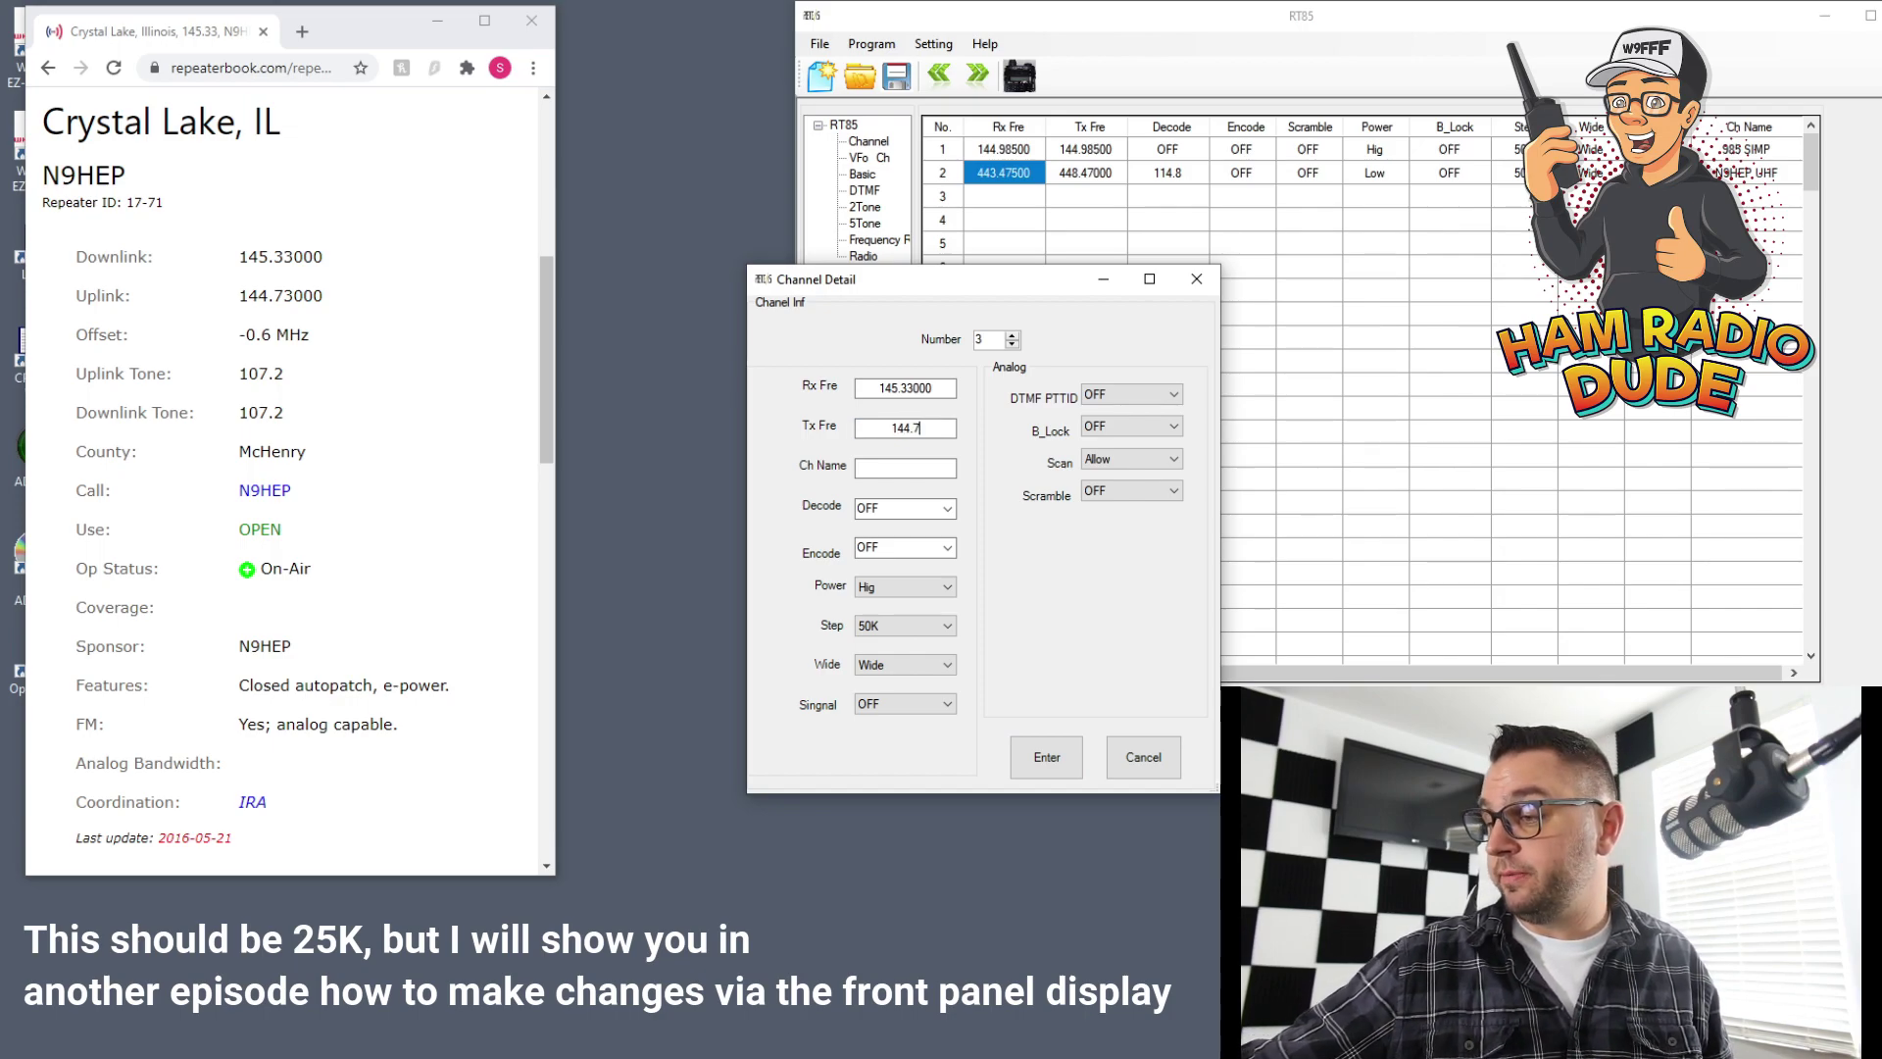
pyautogui.write('30')
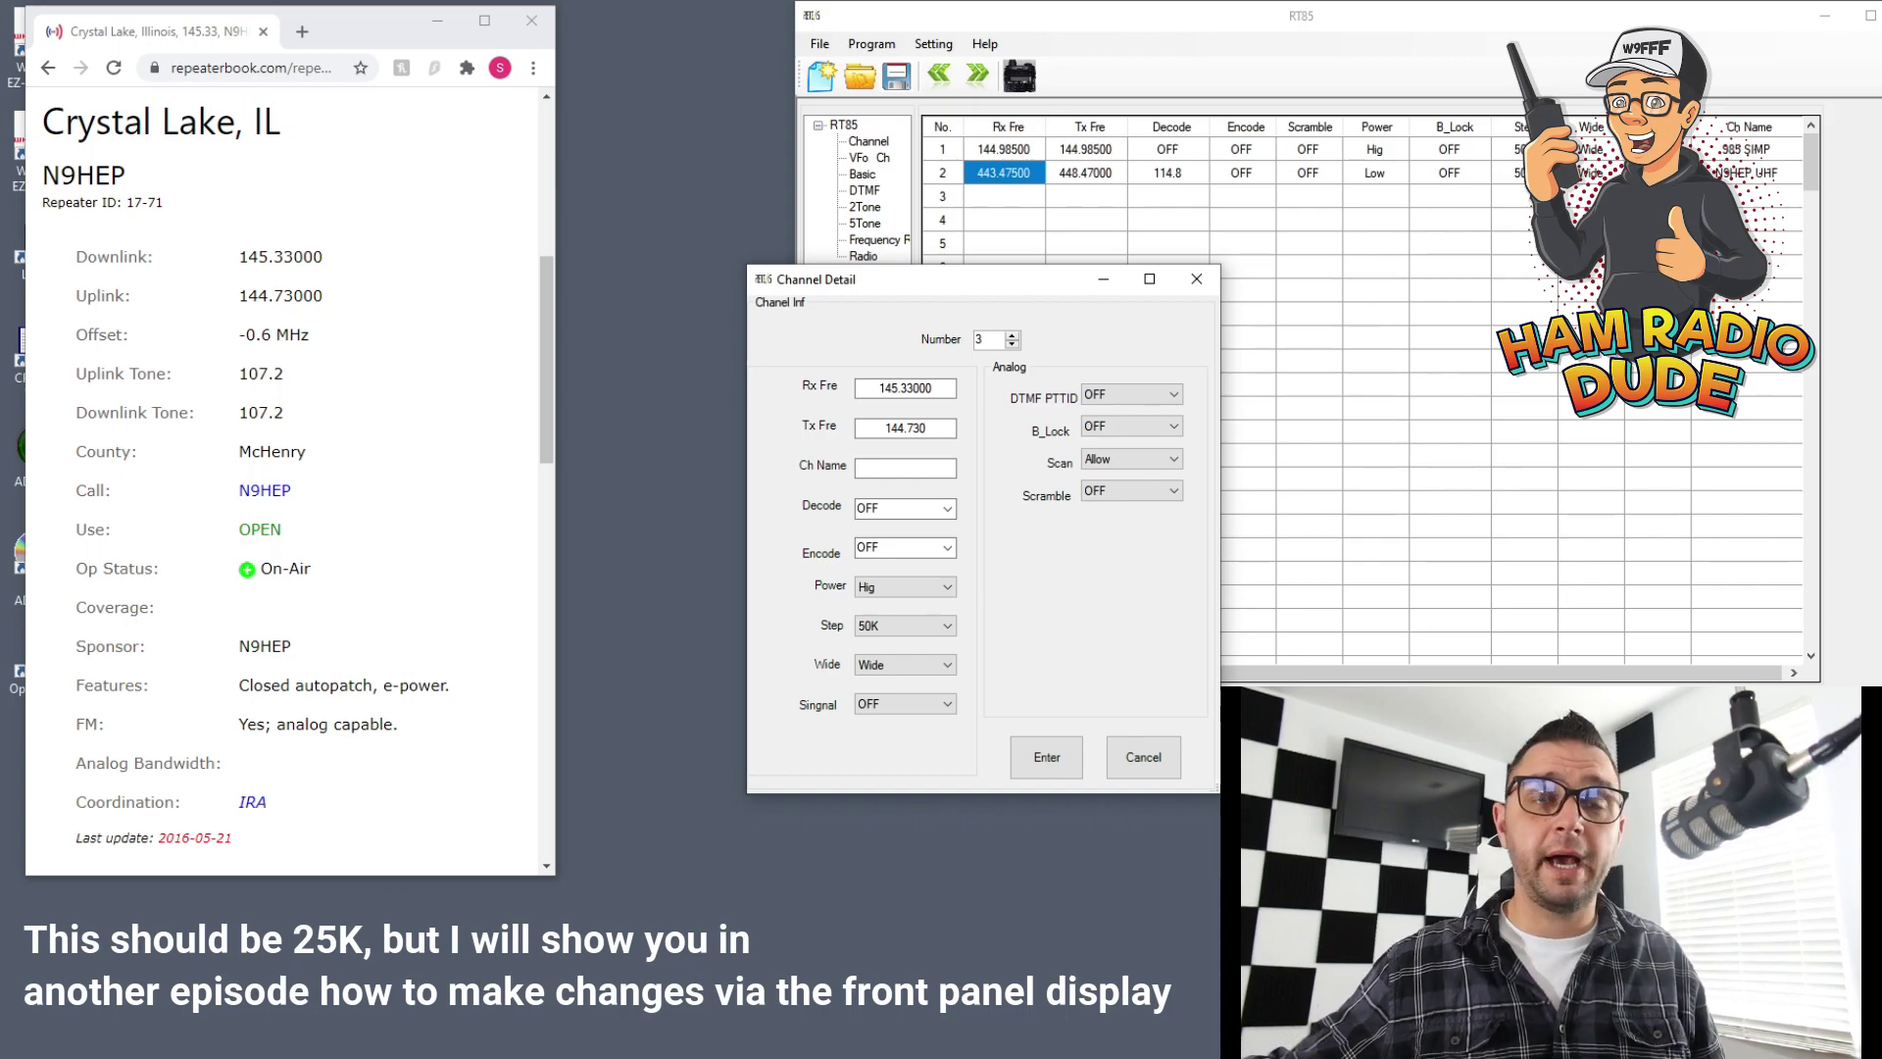
pyautogui.write('00')
pyautogui.press('Tab')
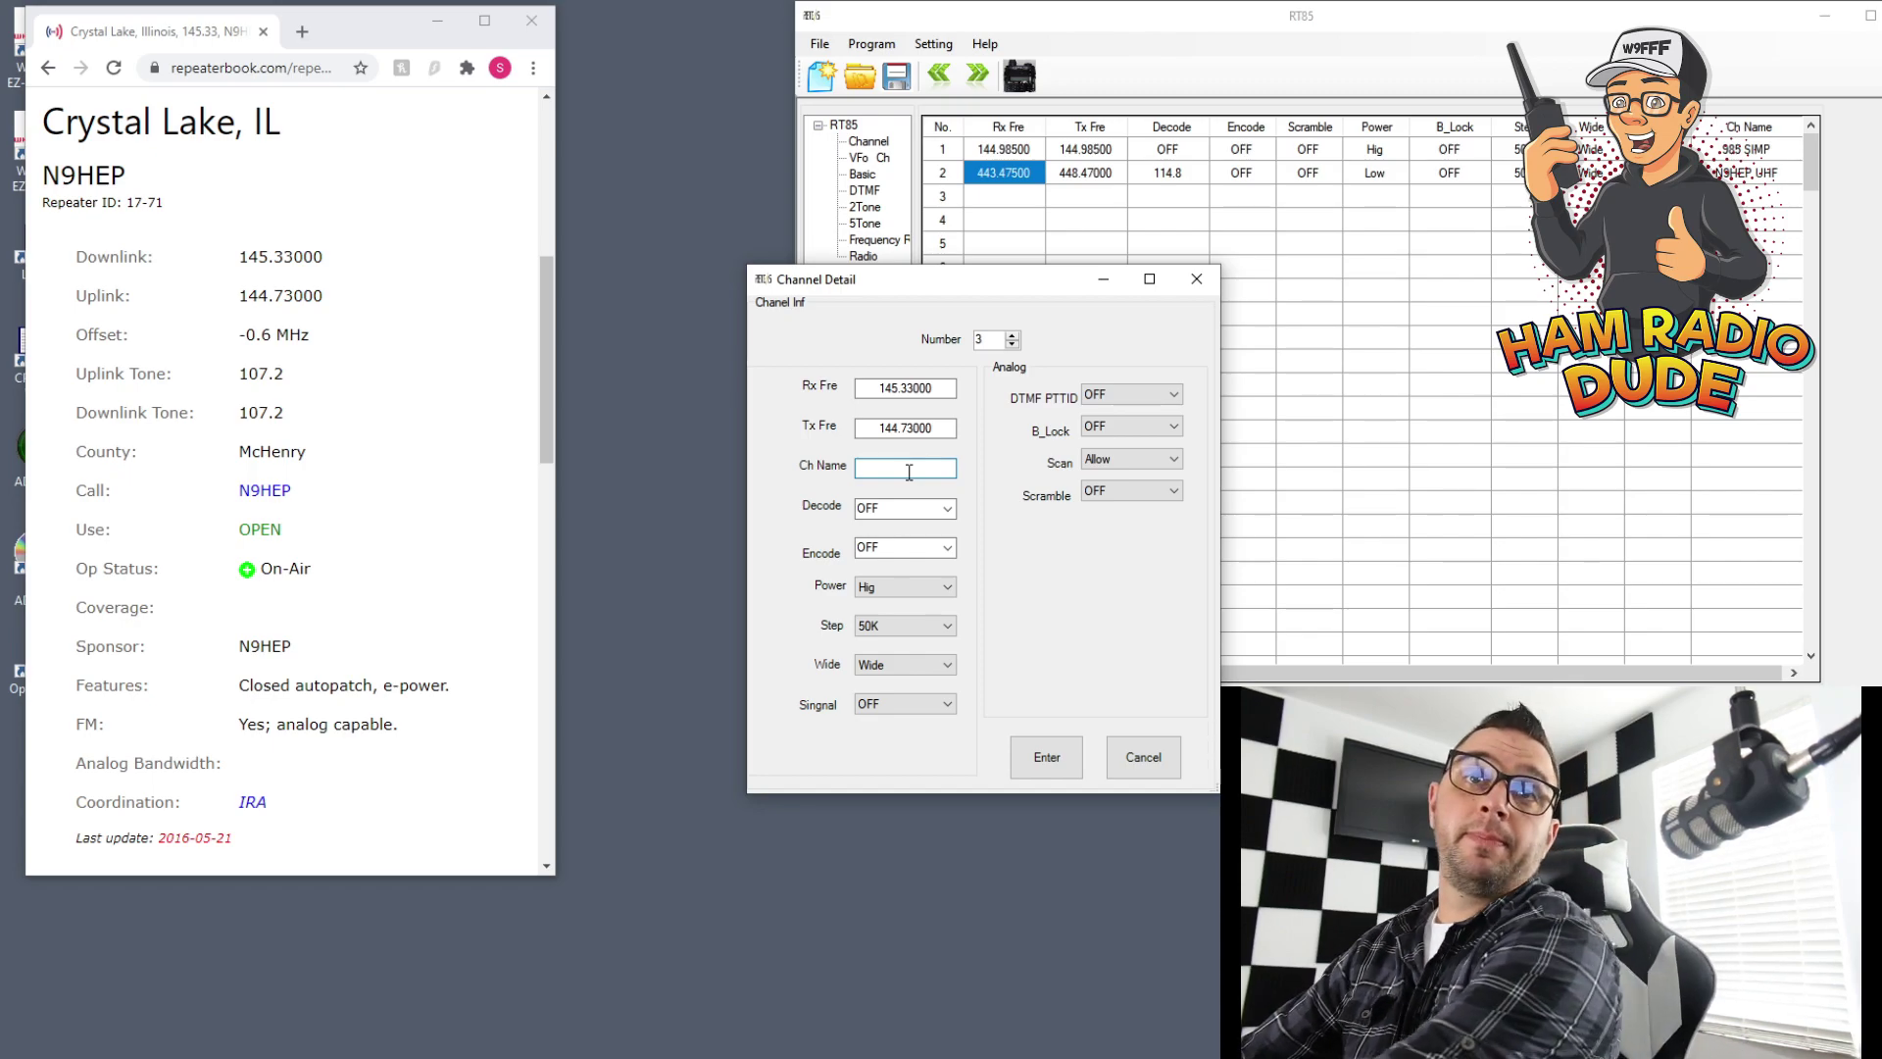
# Name channel 3 'N9HEP VHF'.
pyautogui.write('N9HEP HV')
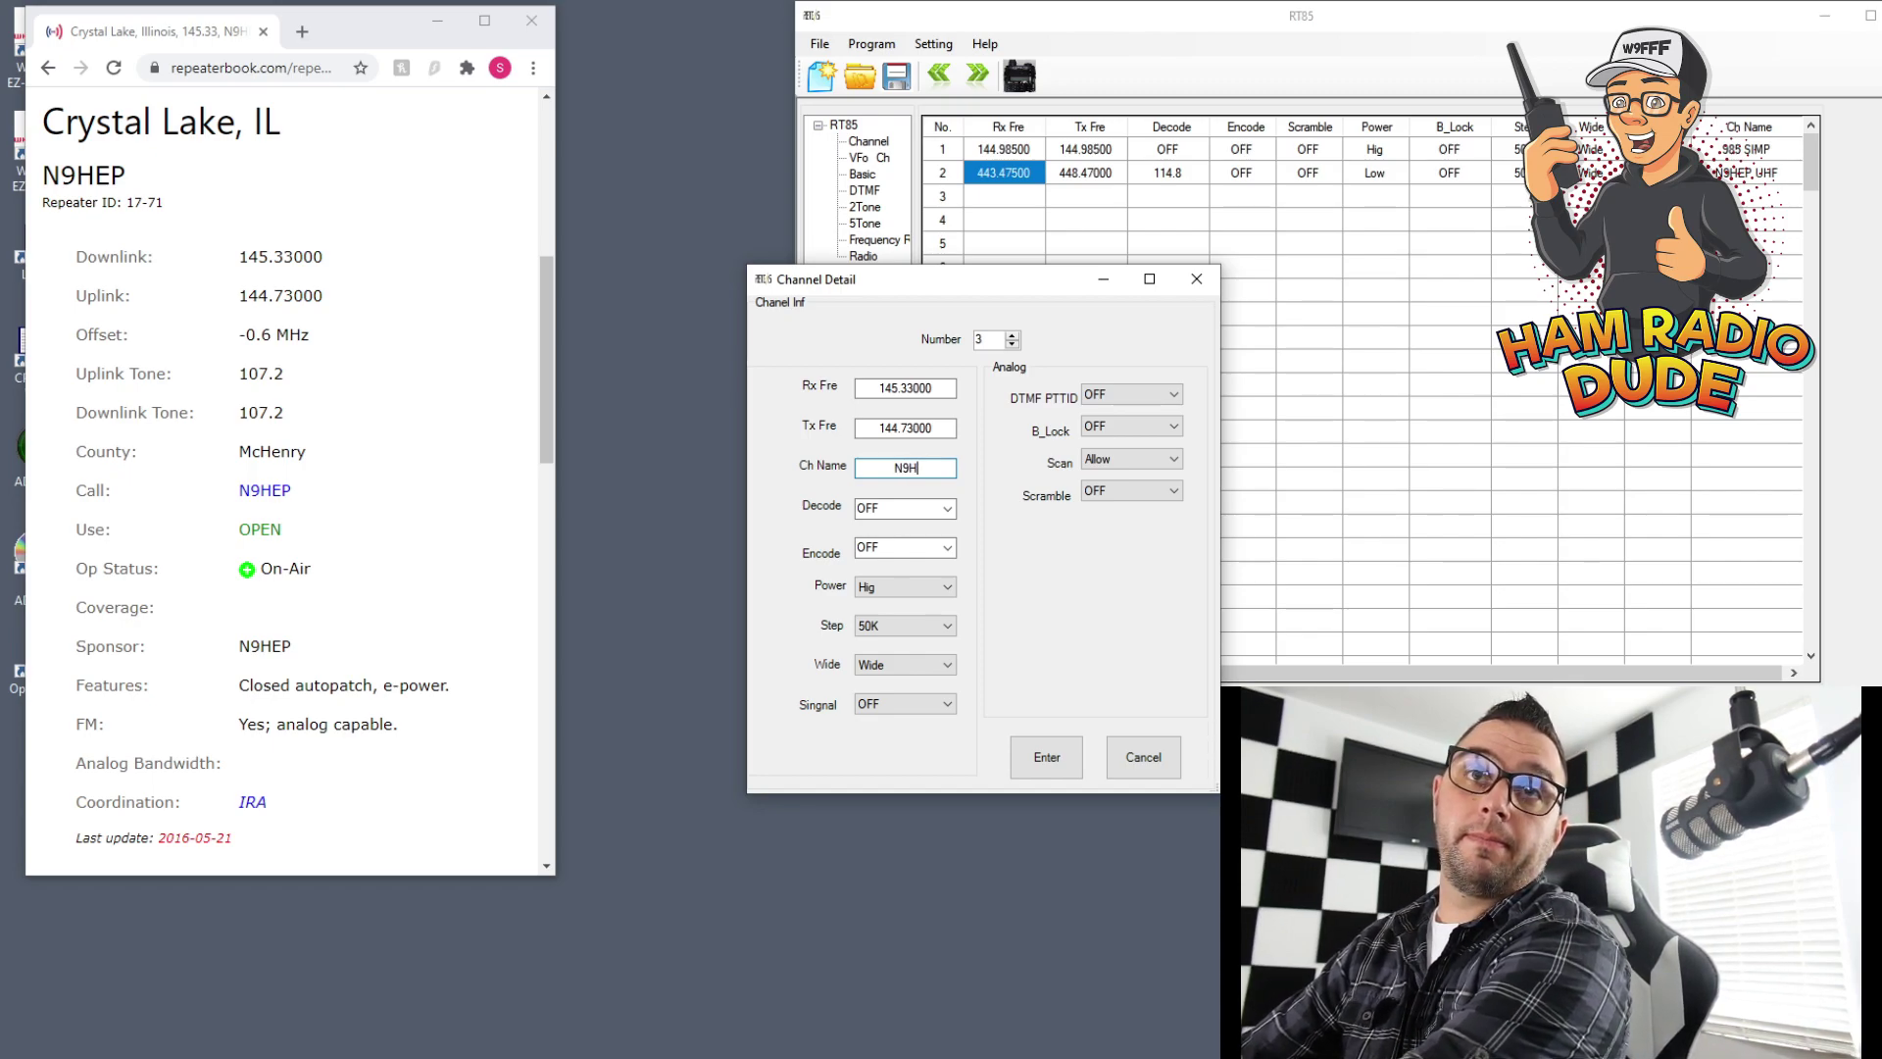
pyautogui.press('BackSpace')
pyautogui.press('BackSpace')
pyautogui.write('VHF')
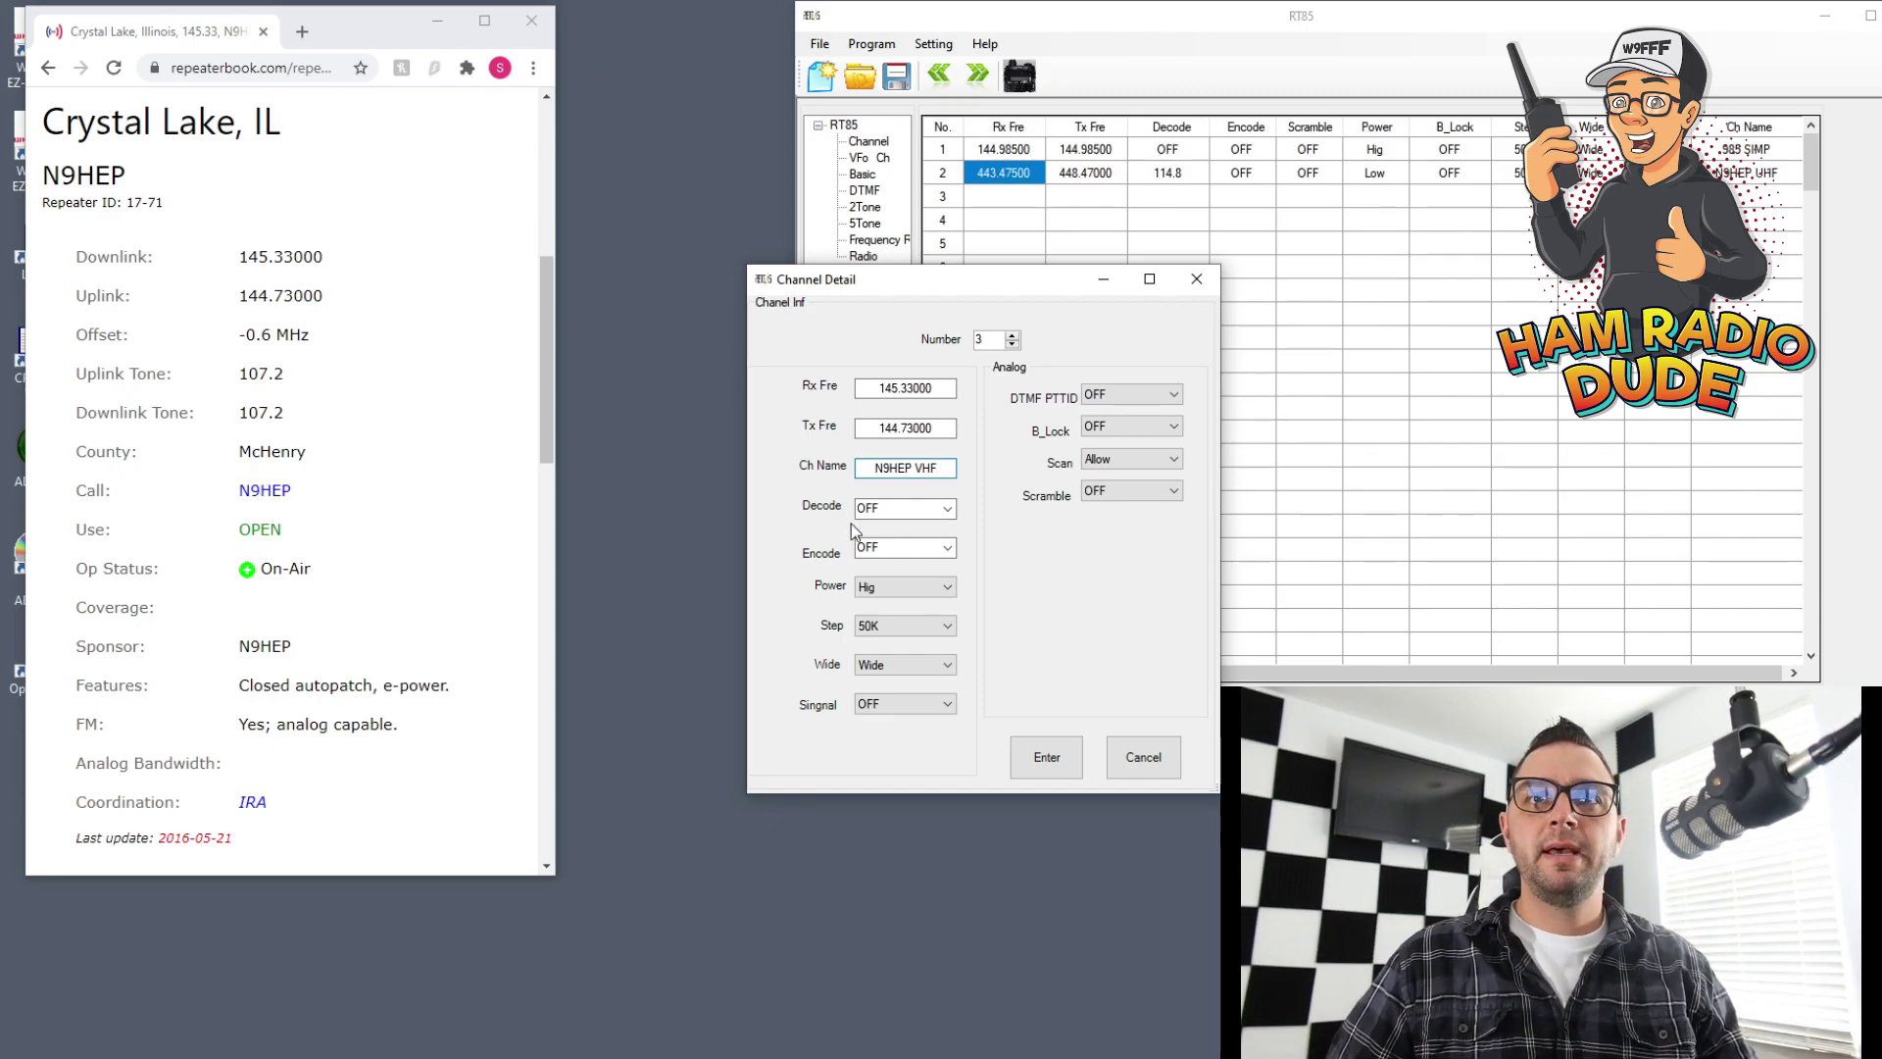
pyautogui.press('Tab')
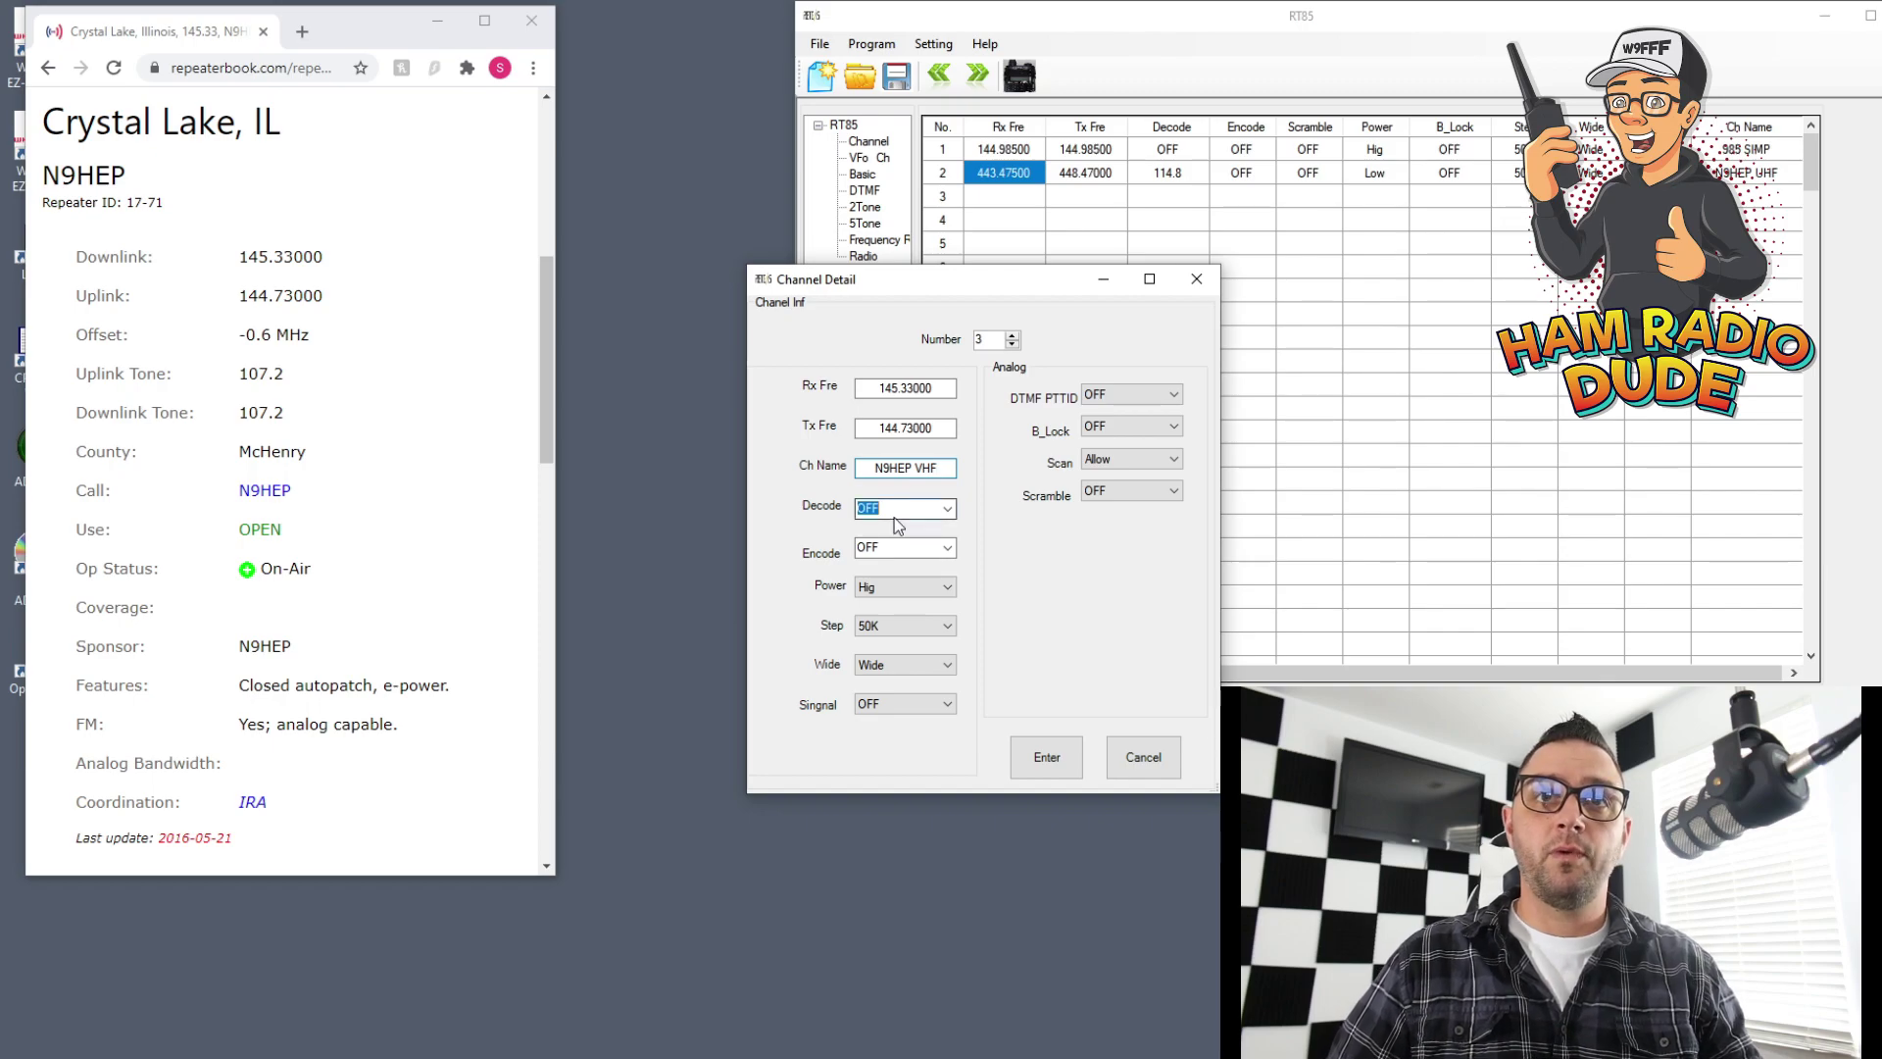
# Set decode tone 107.2 and encode OFF, then save channel 3 to the list.
pyautogui.click(947, 507)
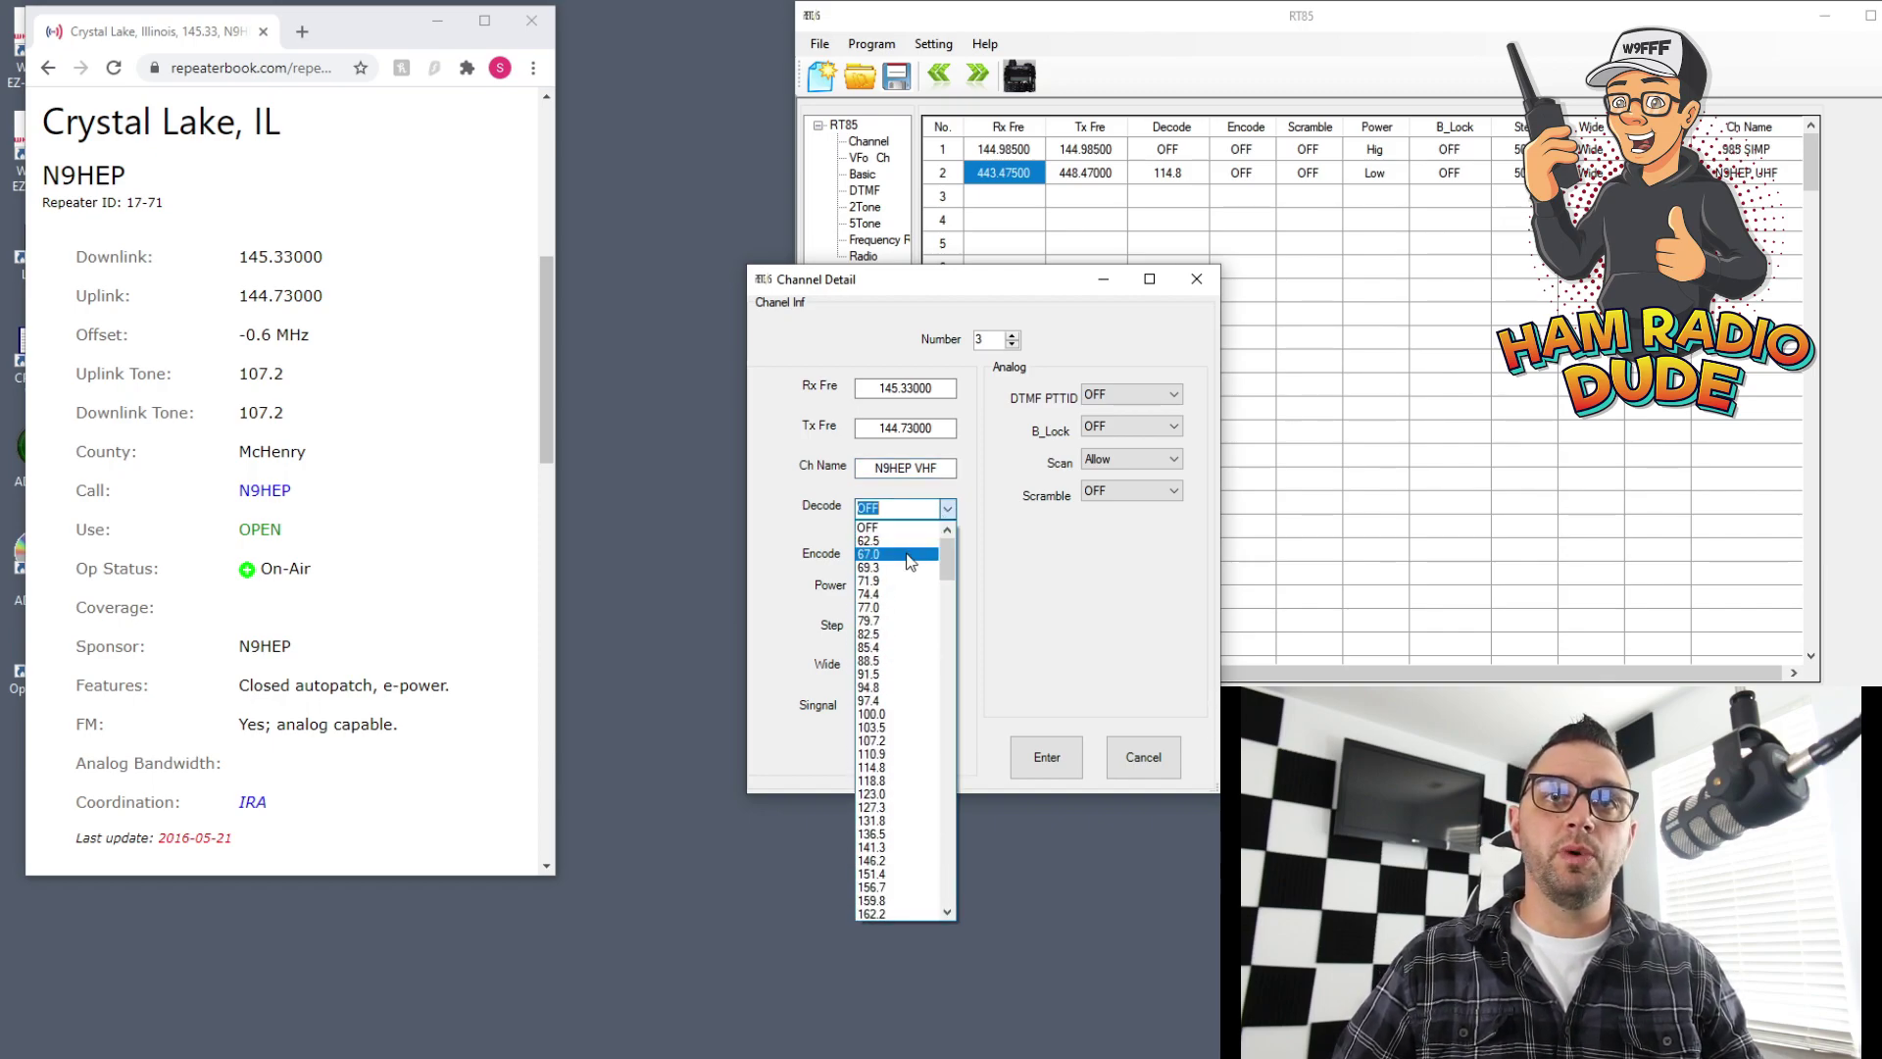
pyautogui.click(897, 741)
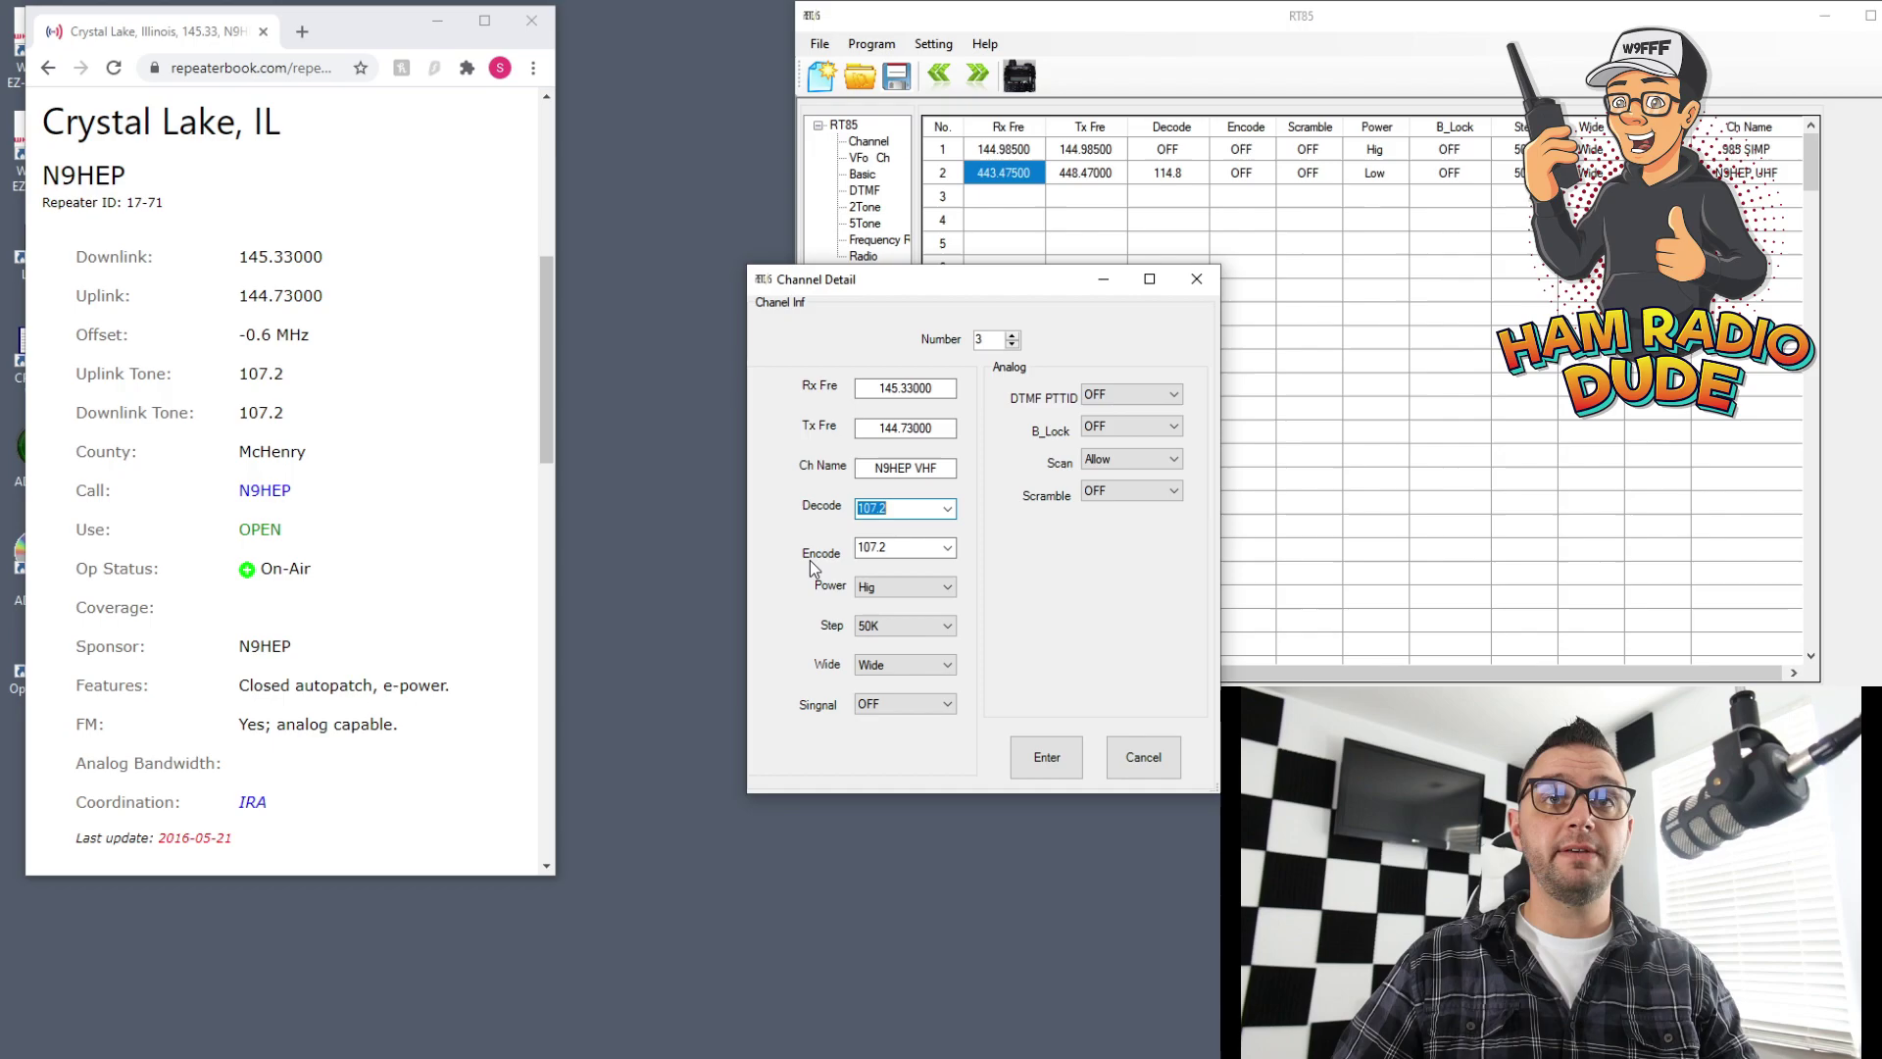
pyautogui.click(947, 546)
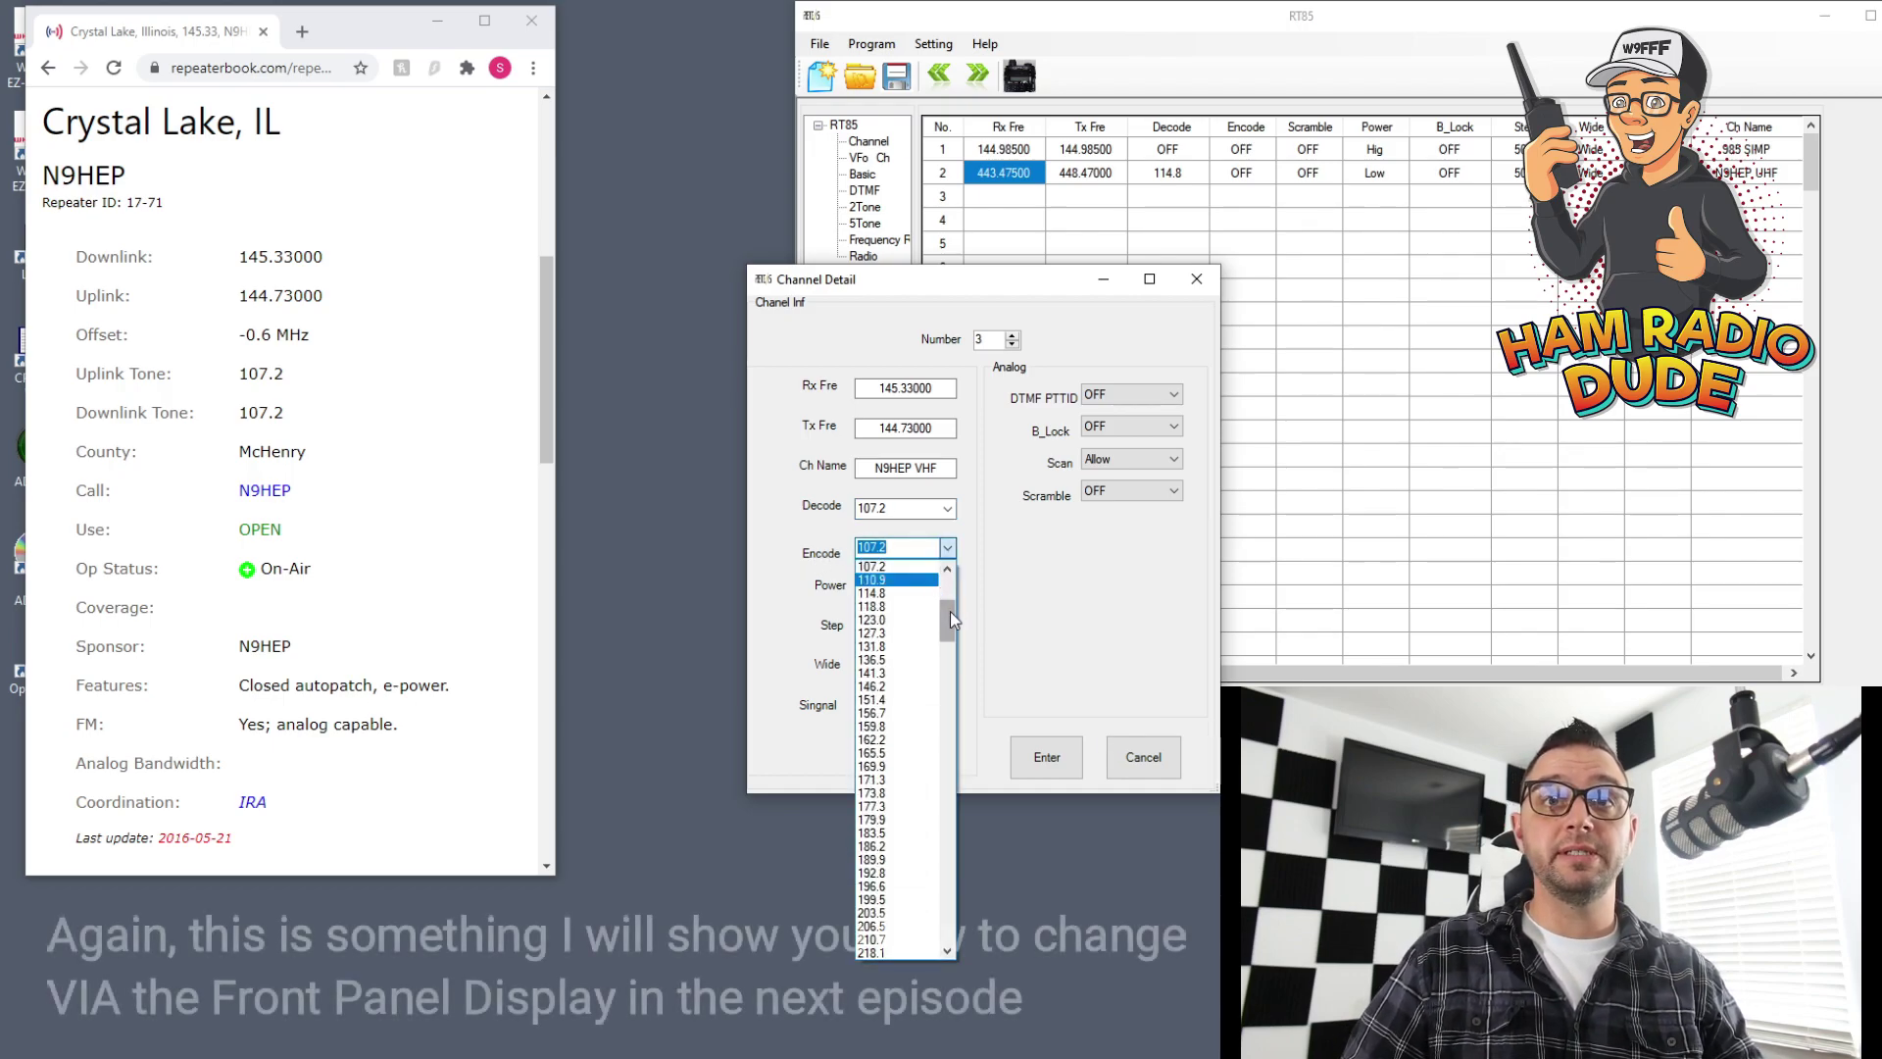
pyautogui.moveTo(950, 609); pyautogui.dragTo(949, 568)
pyautogui.click(897, 566)
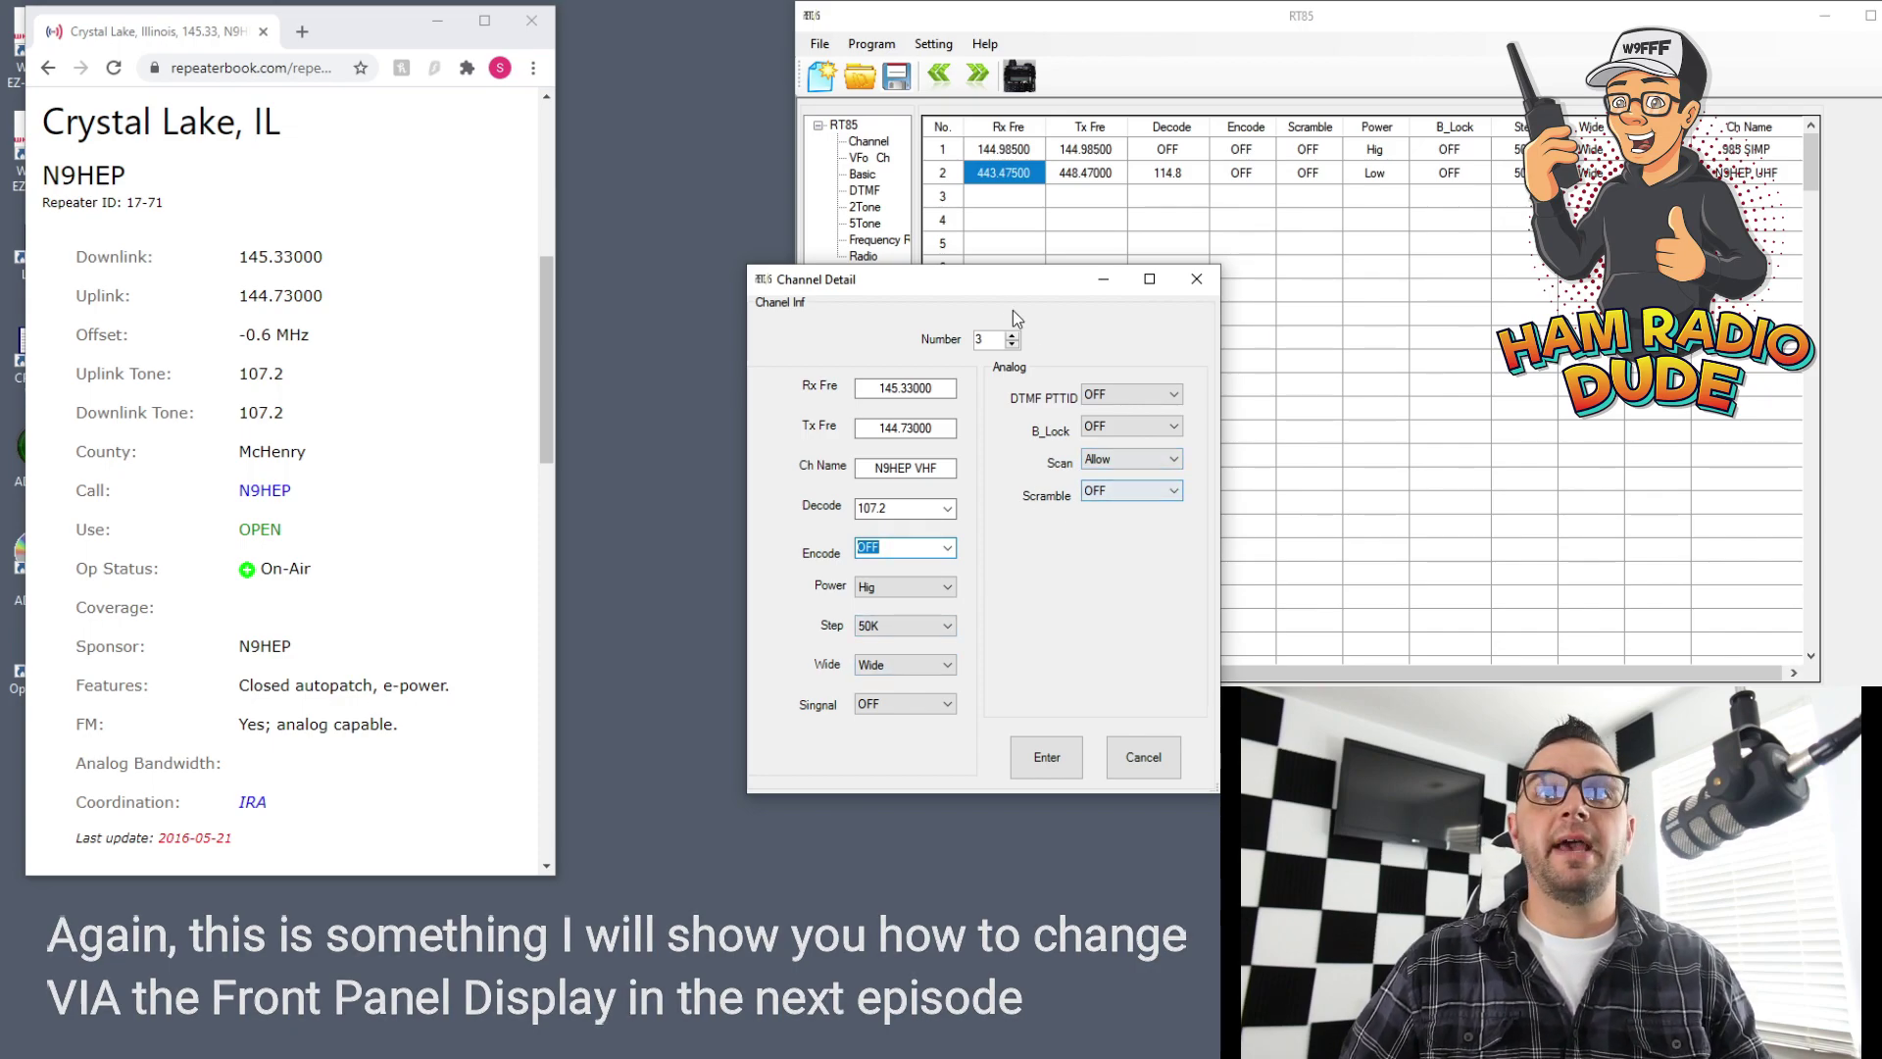
pyautogui.click(1064, 755)
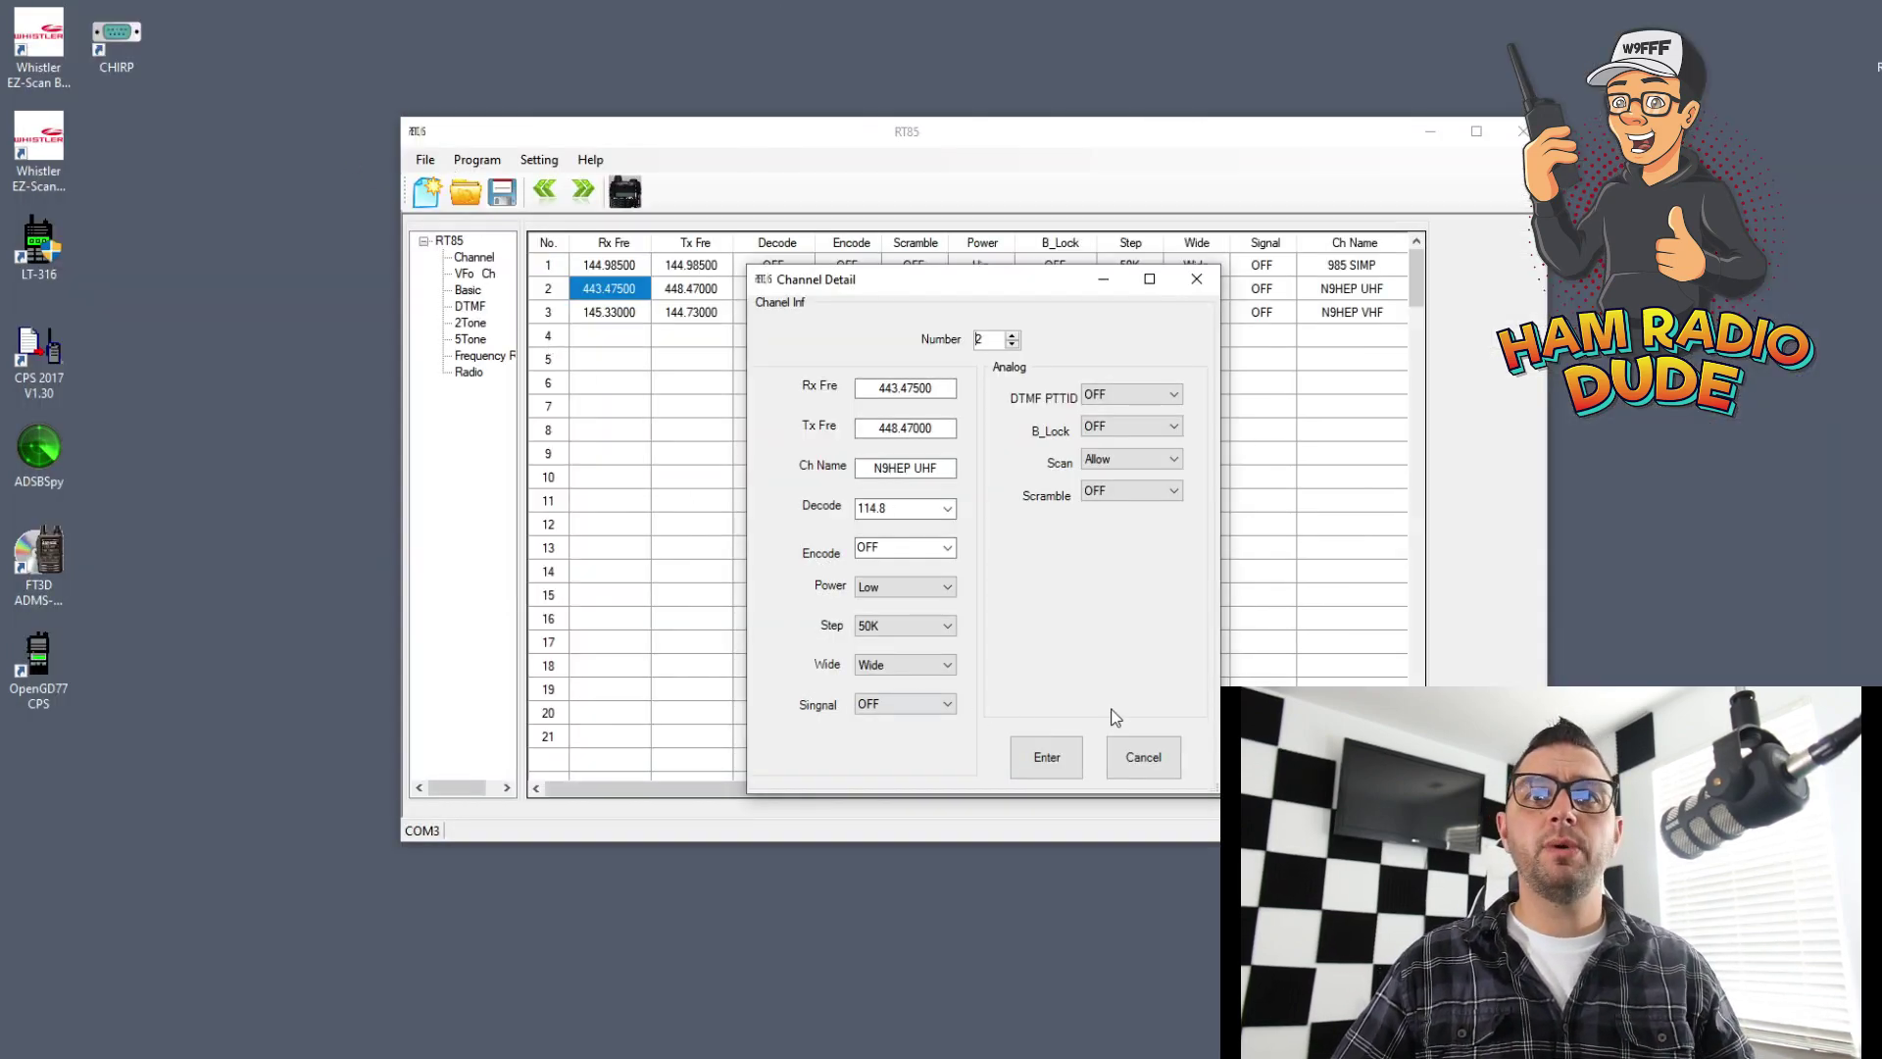
# In Basic settings, set display mode to Name and squelch level to 4.
pyautogui.click(1143, 756)
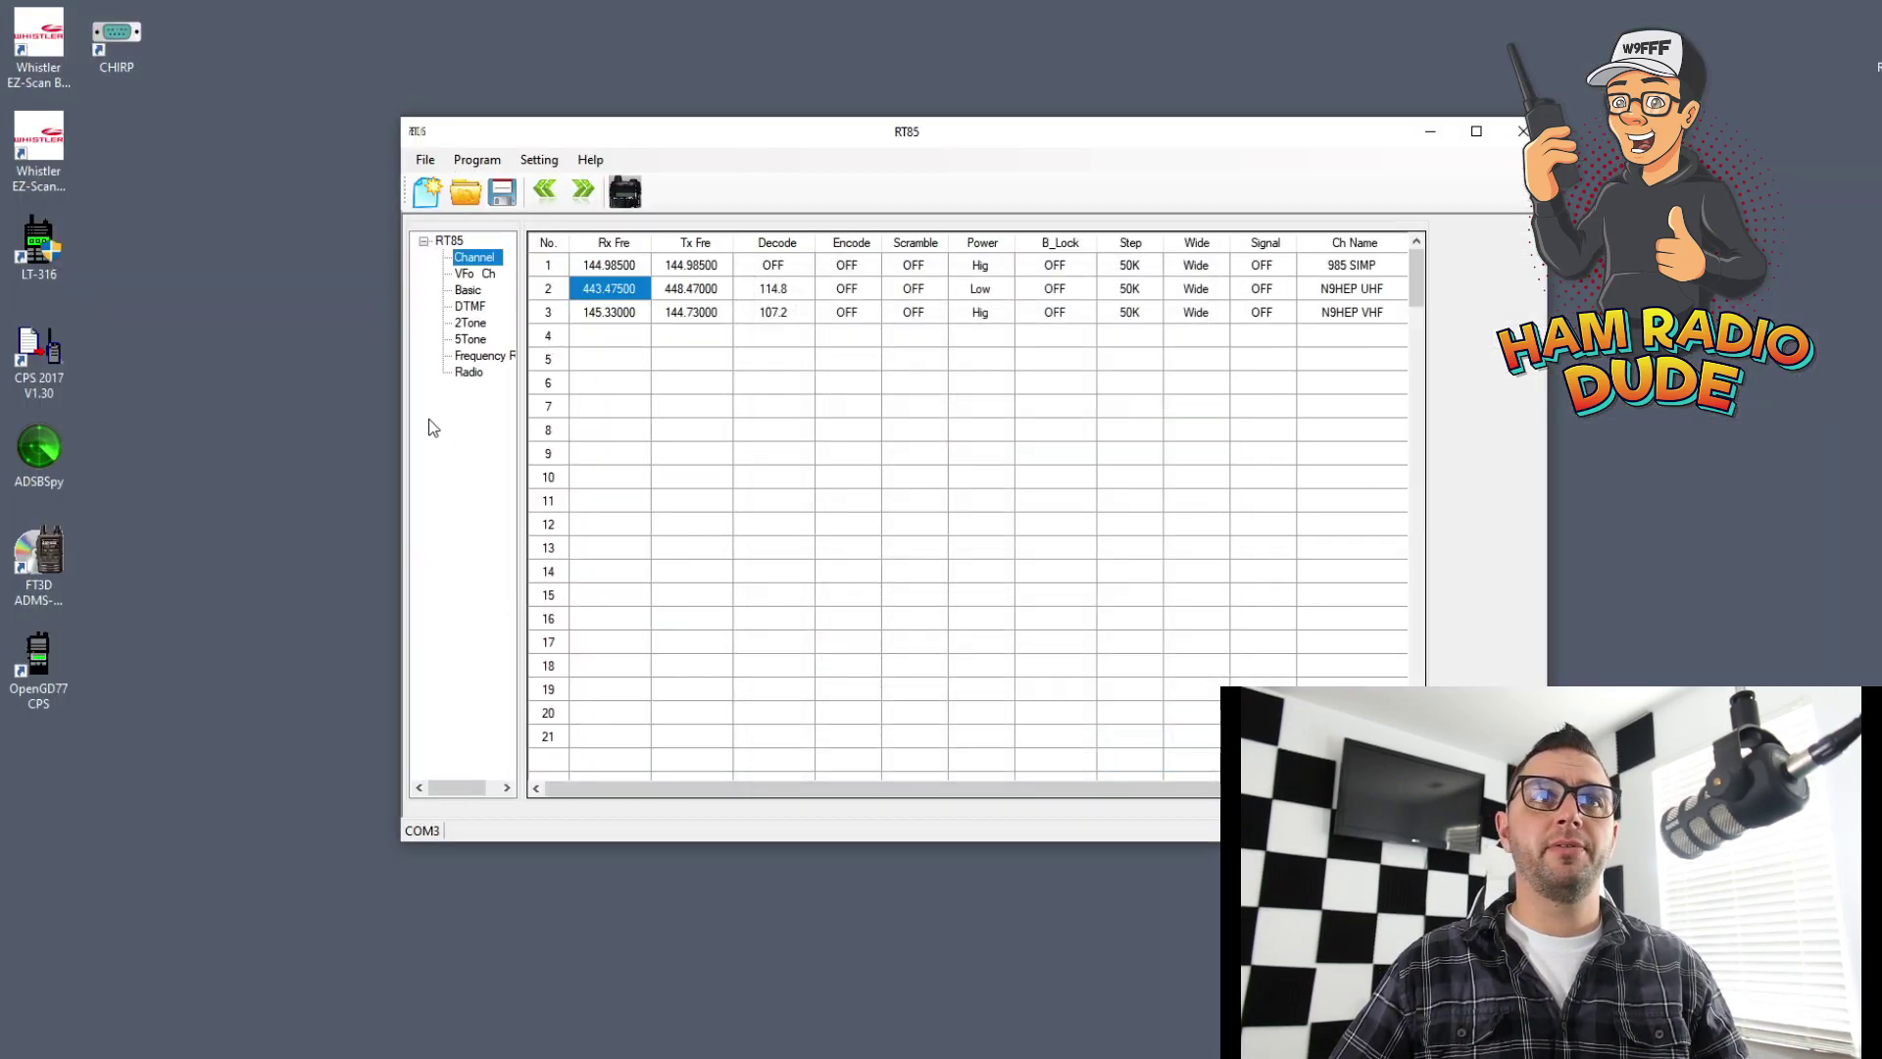
pyautogui.click(467, 291)
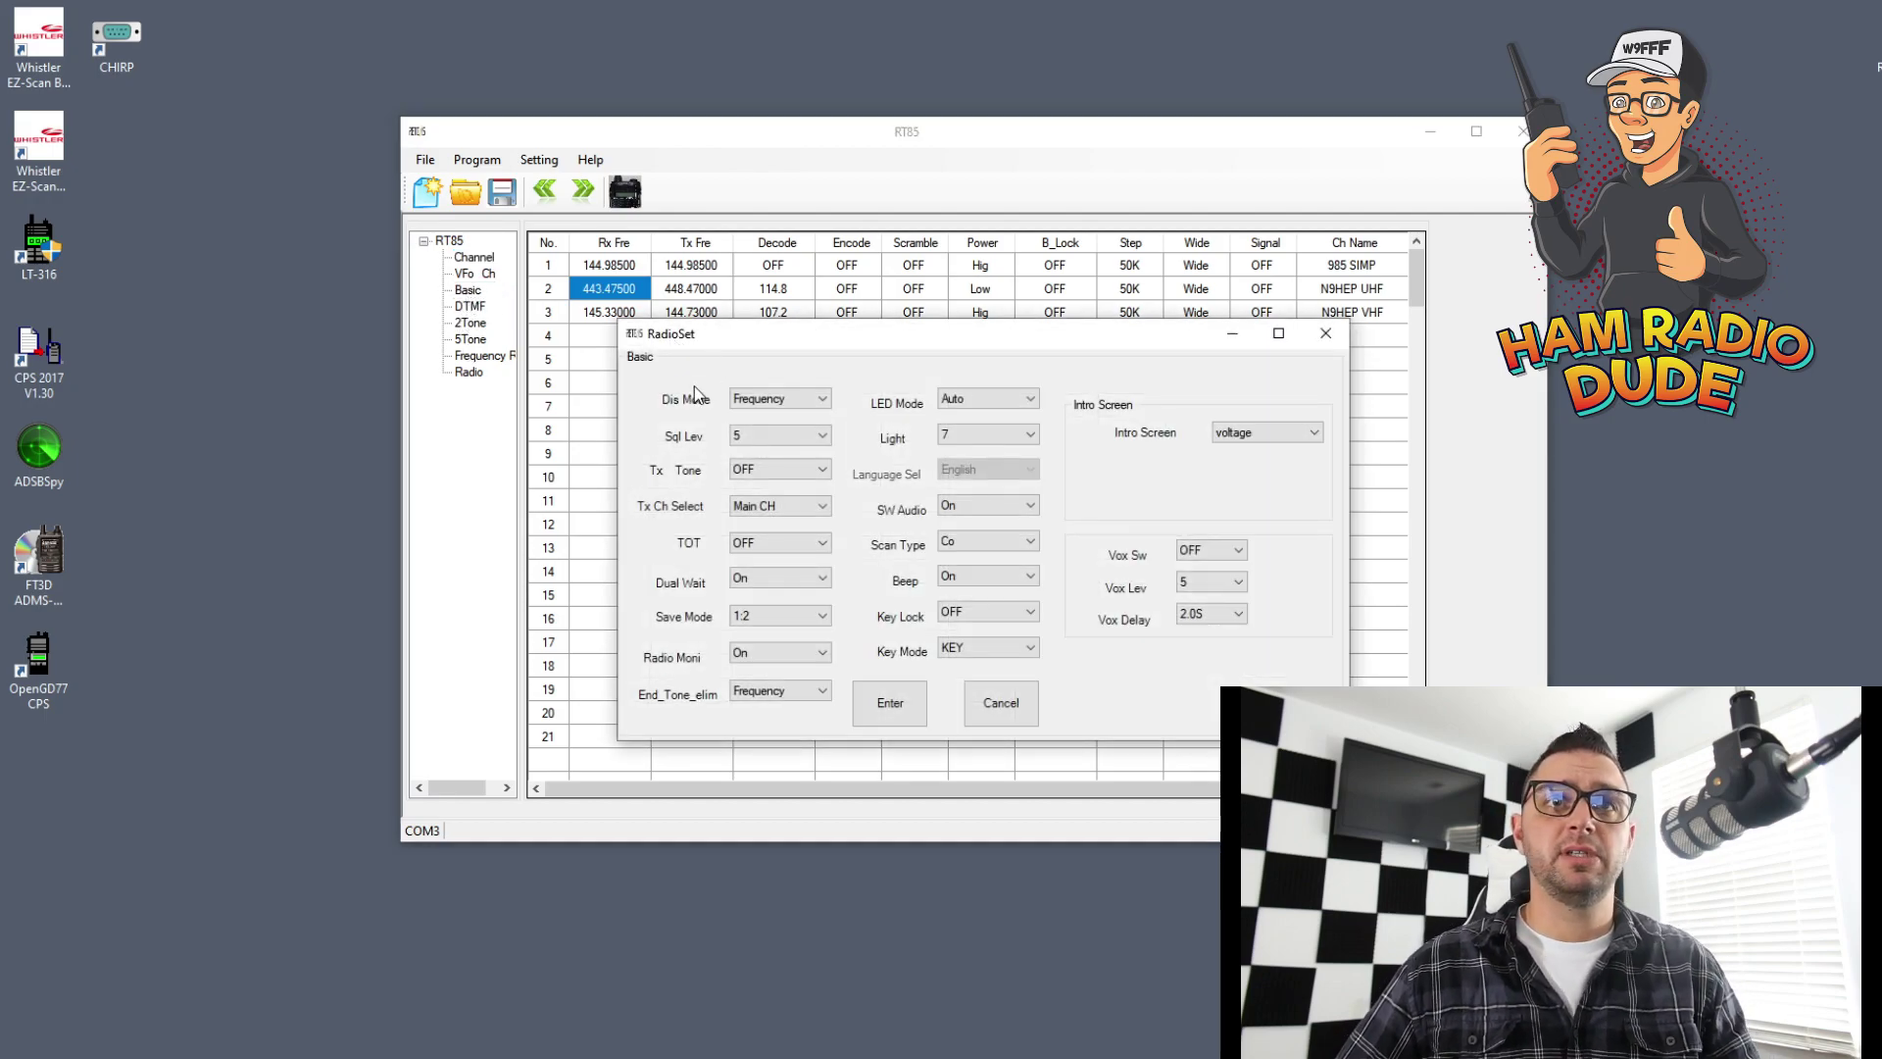
pyautogui.click(770, 402)
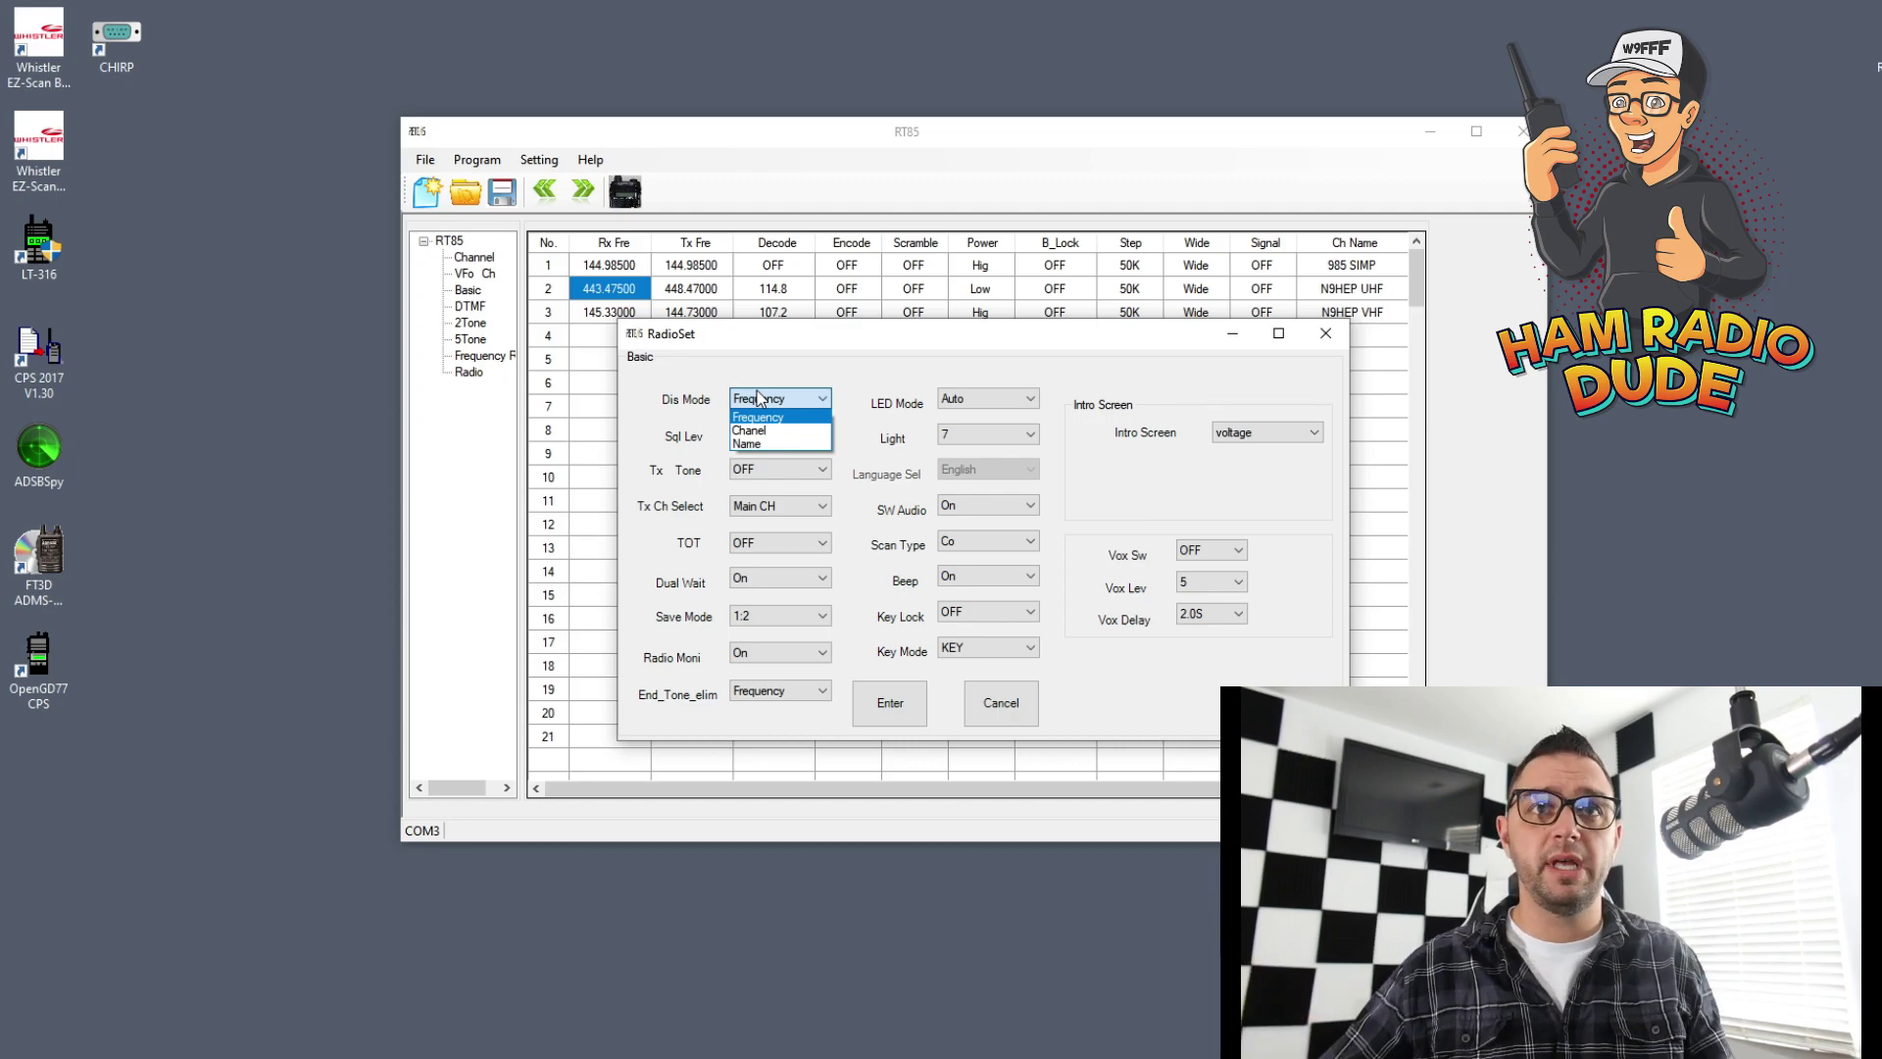
pyautogui.click(802, 446)
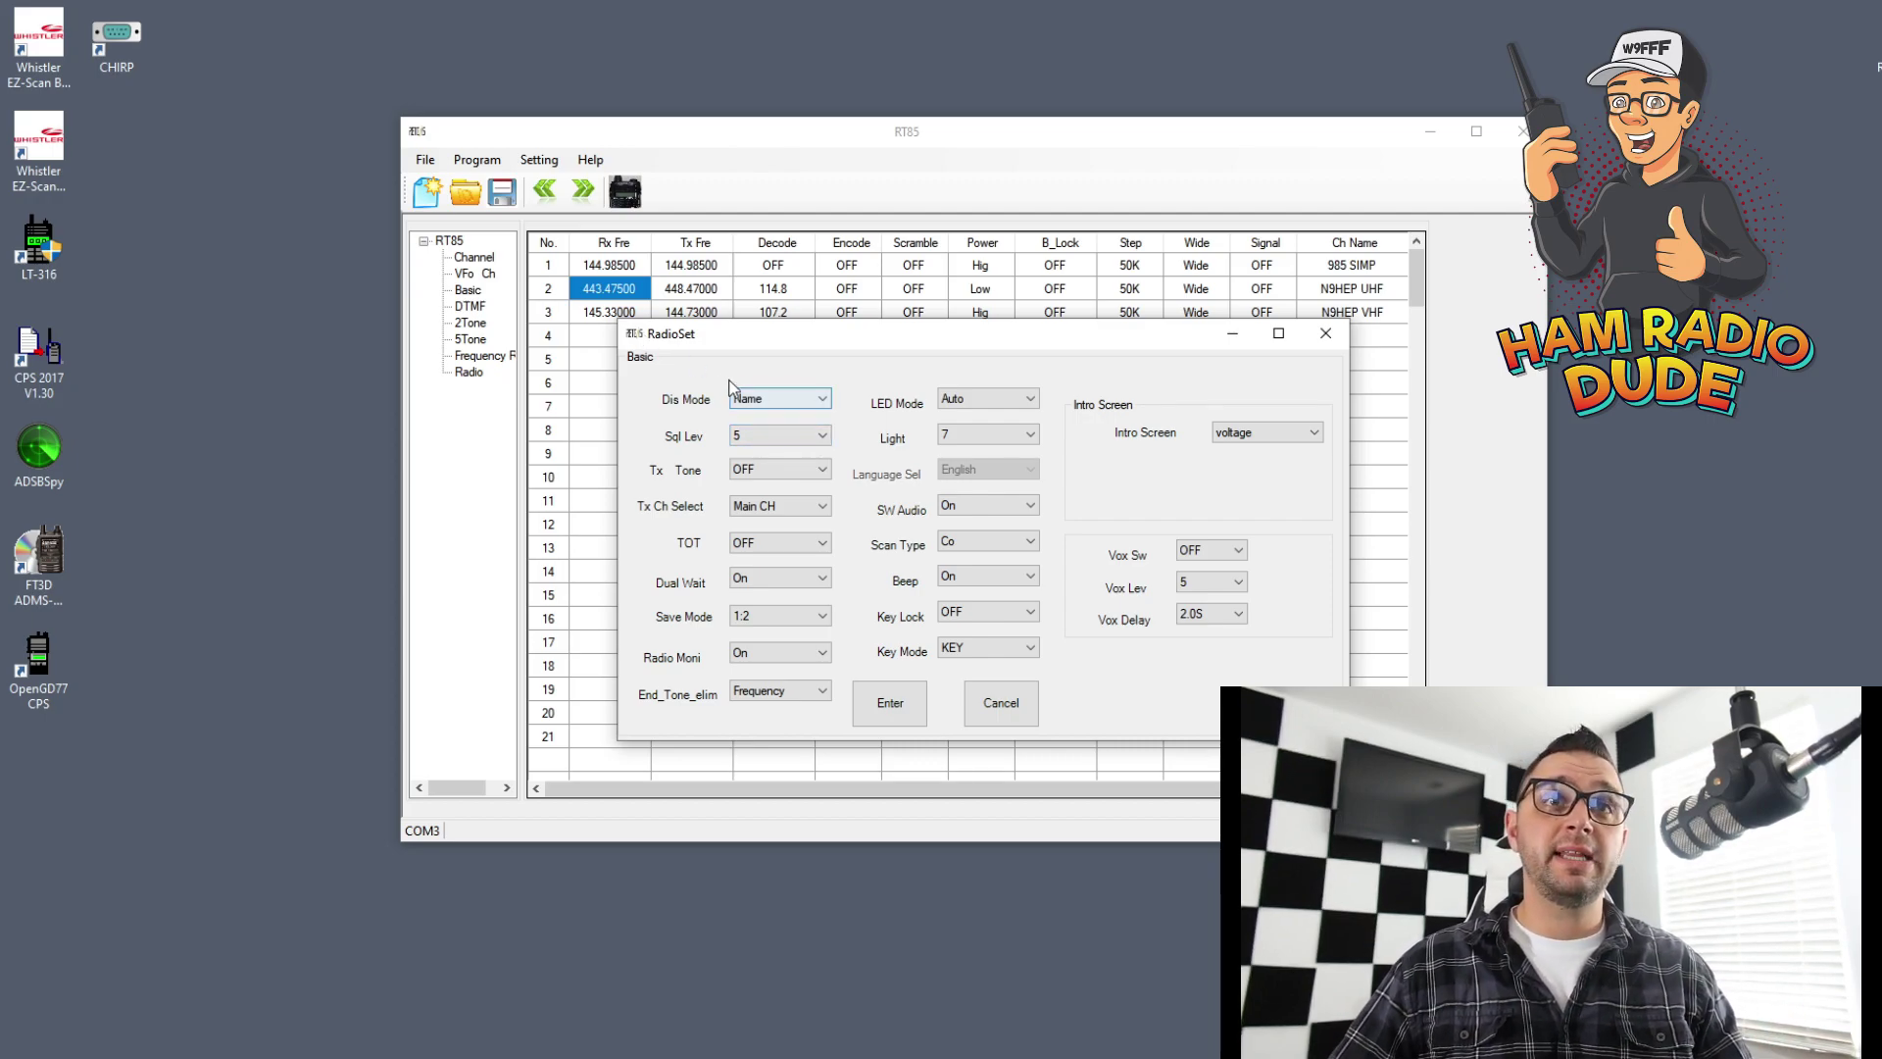
pyautogui.click(801, 436)
pyautogui.click(792, 435)
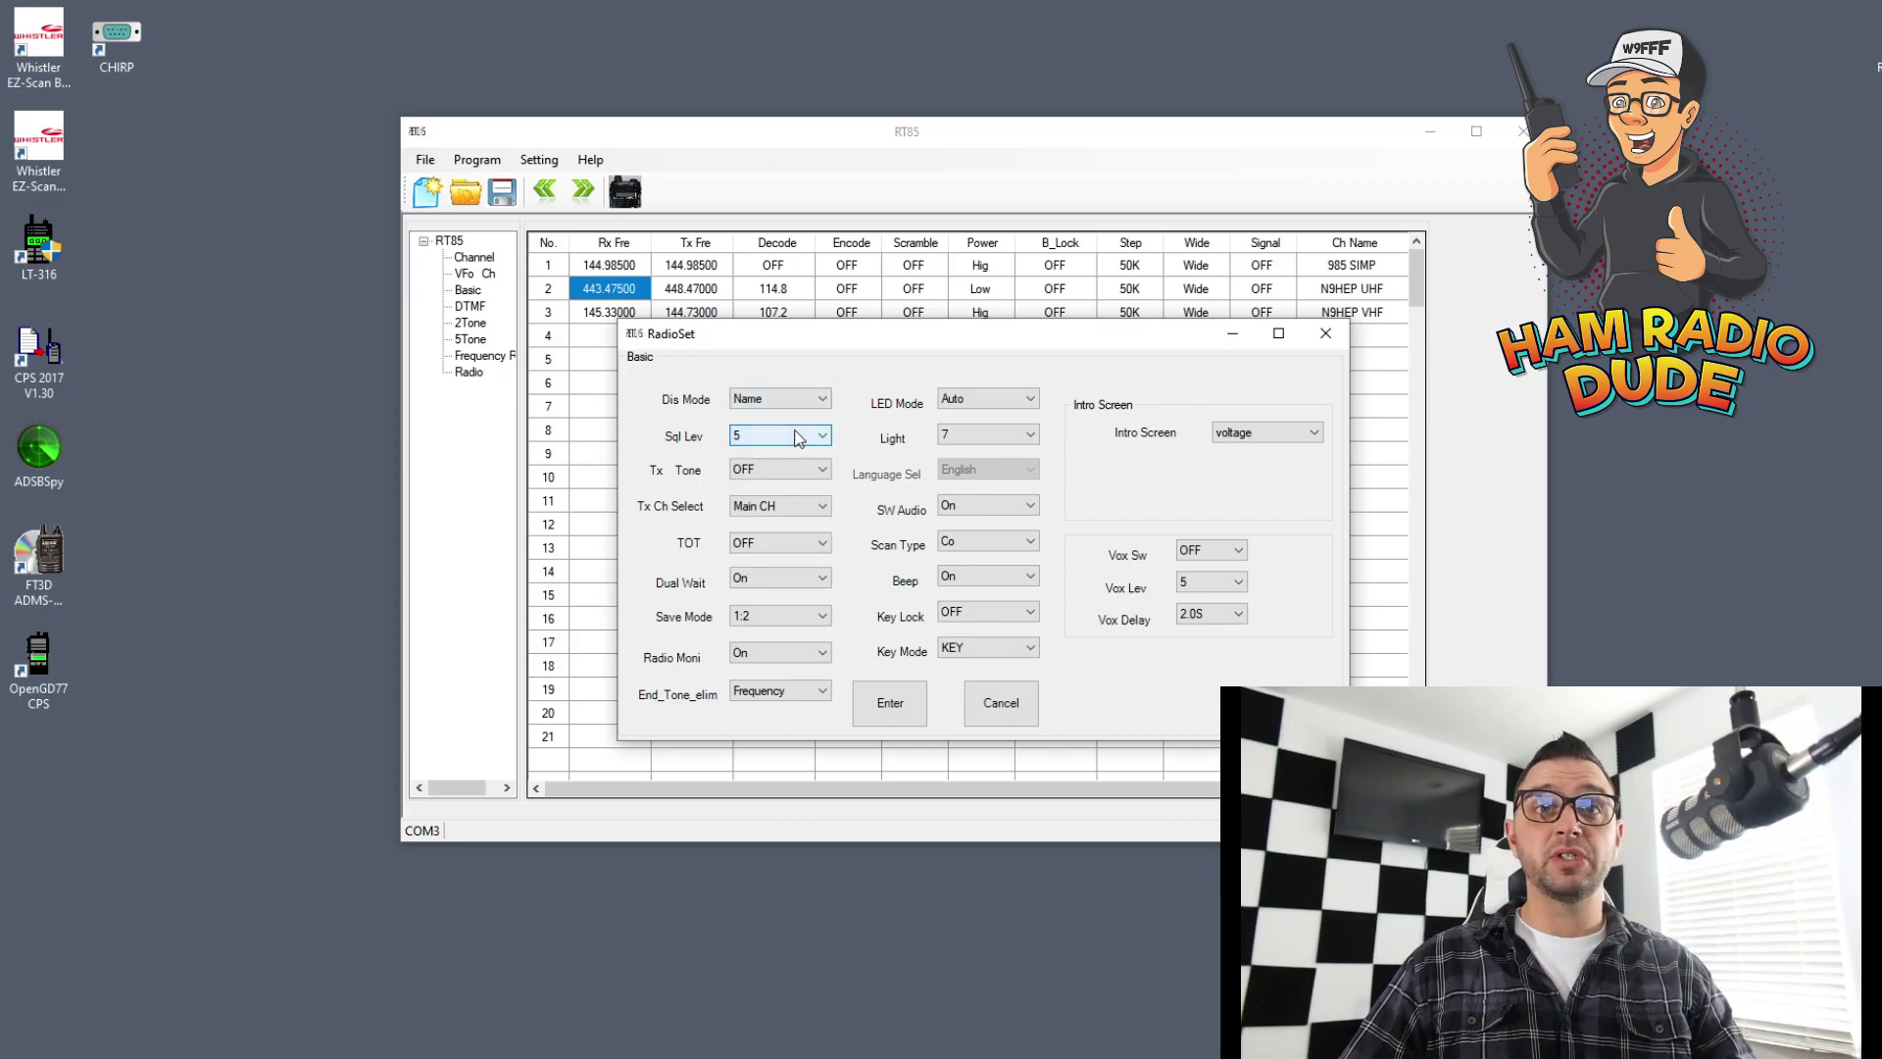
pyautogui.click(782, 434)
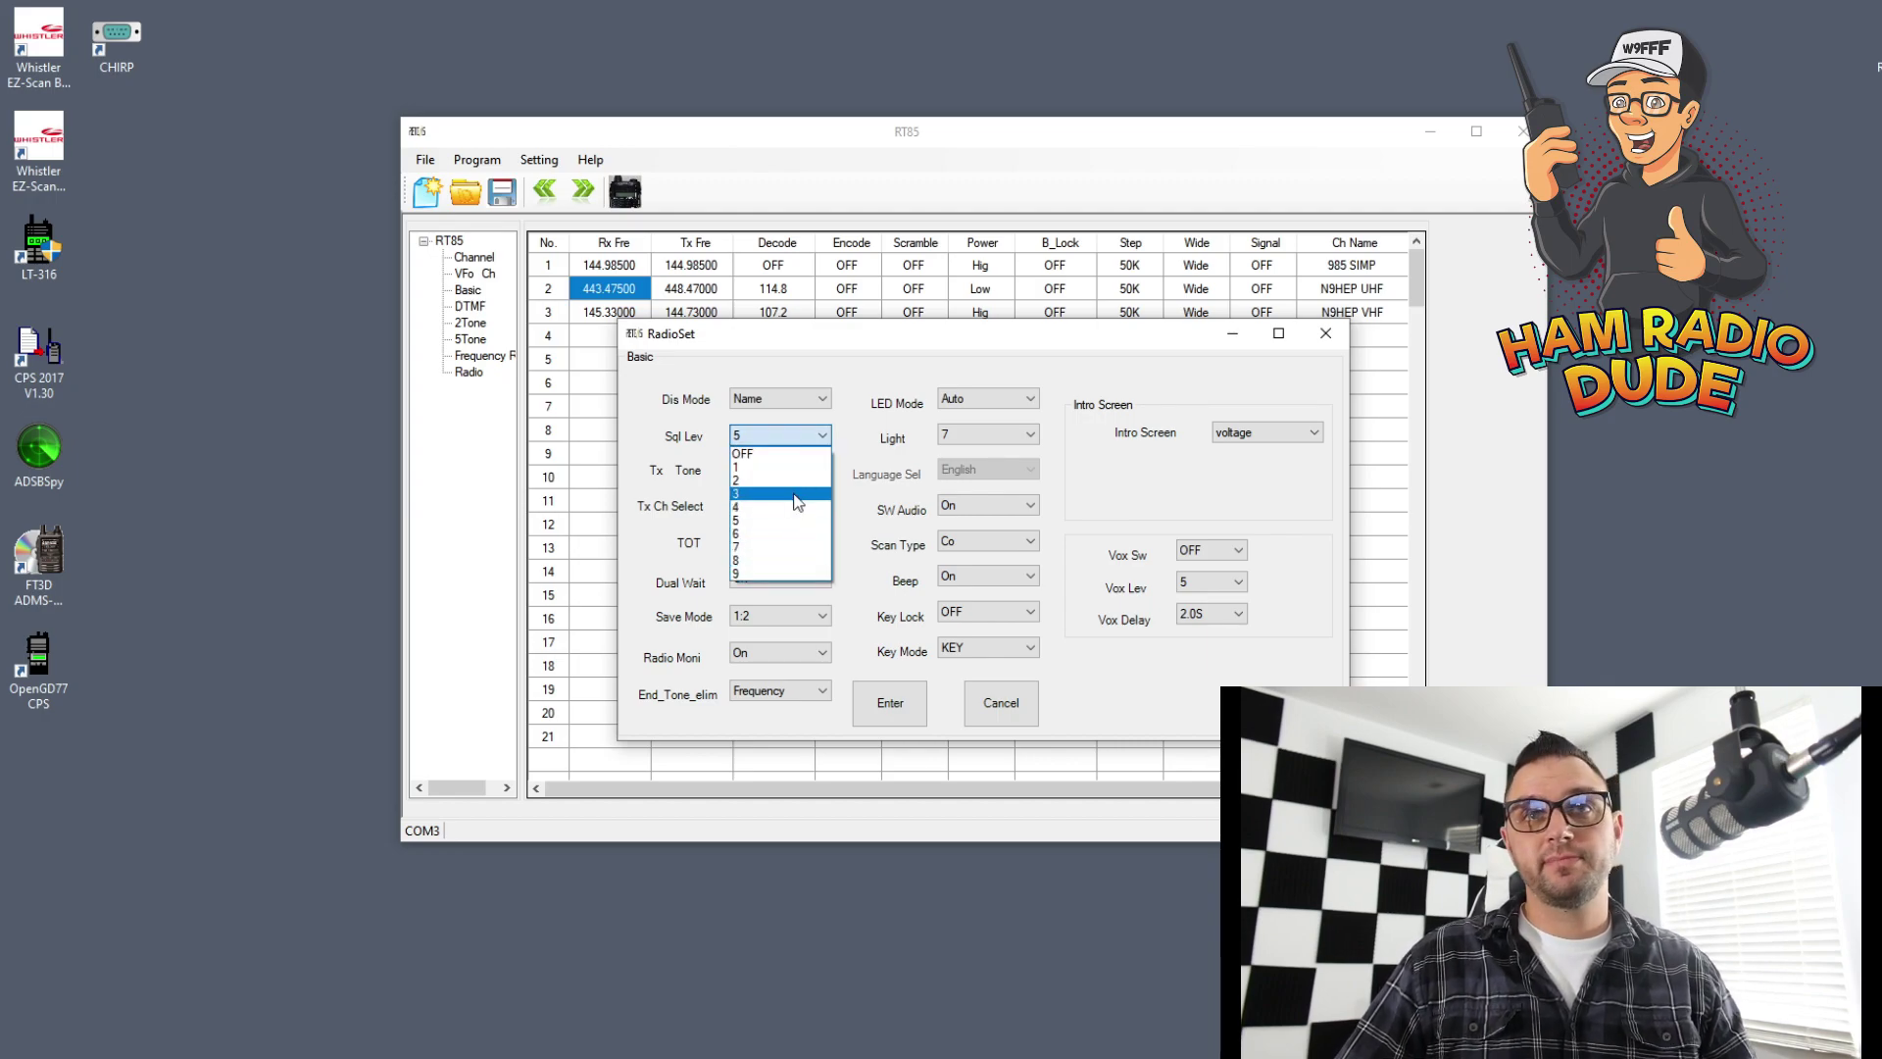
pyautogui.click(799, 509)
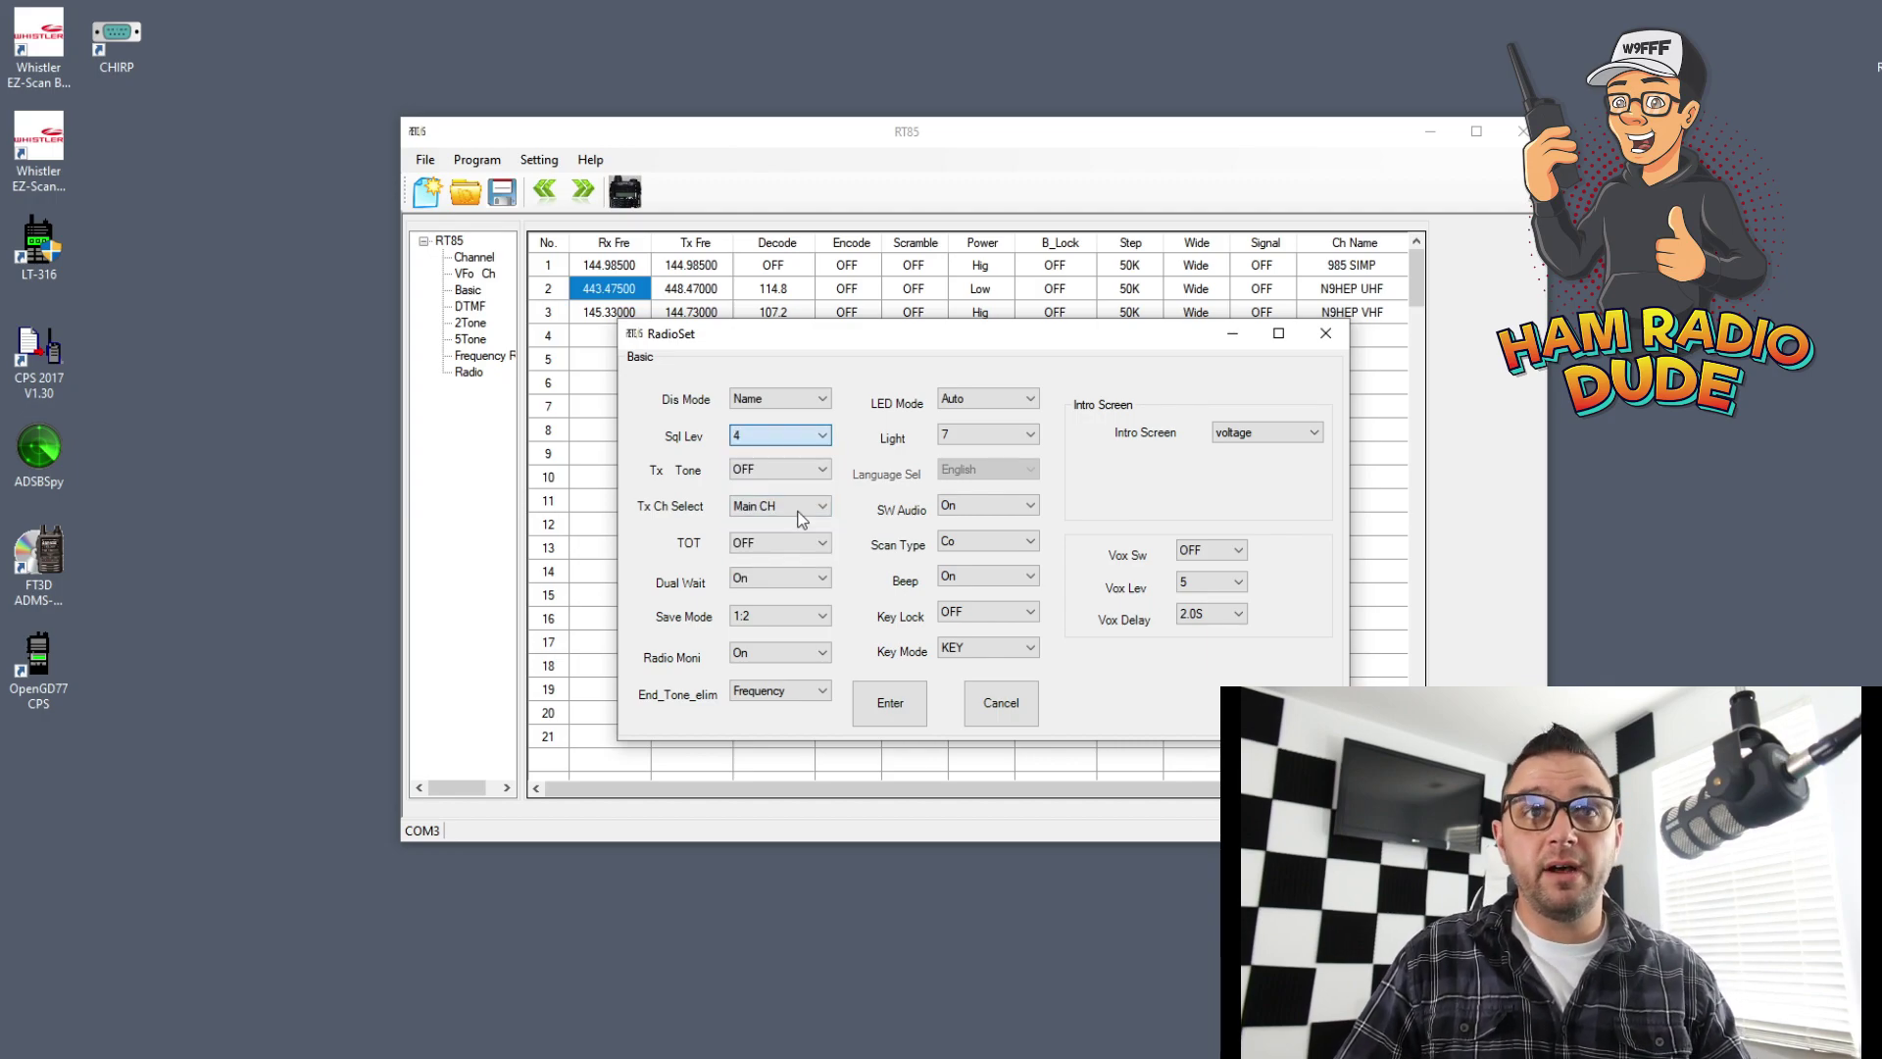
# Keep Tx Tone OFF and leave the intro screen set to voltage.
pyautogui.click(780, 472)
pyautogui.click(782, 475)
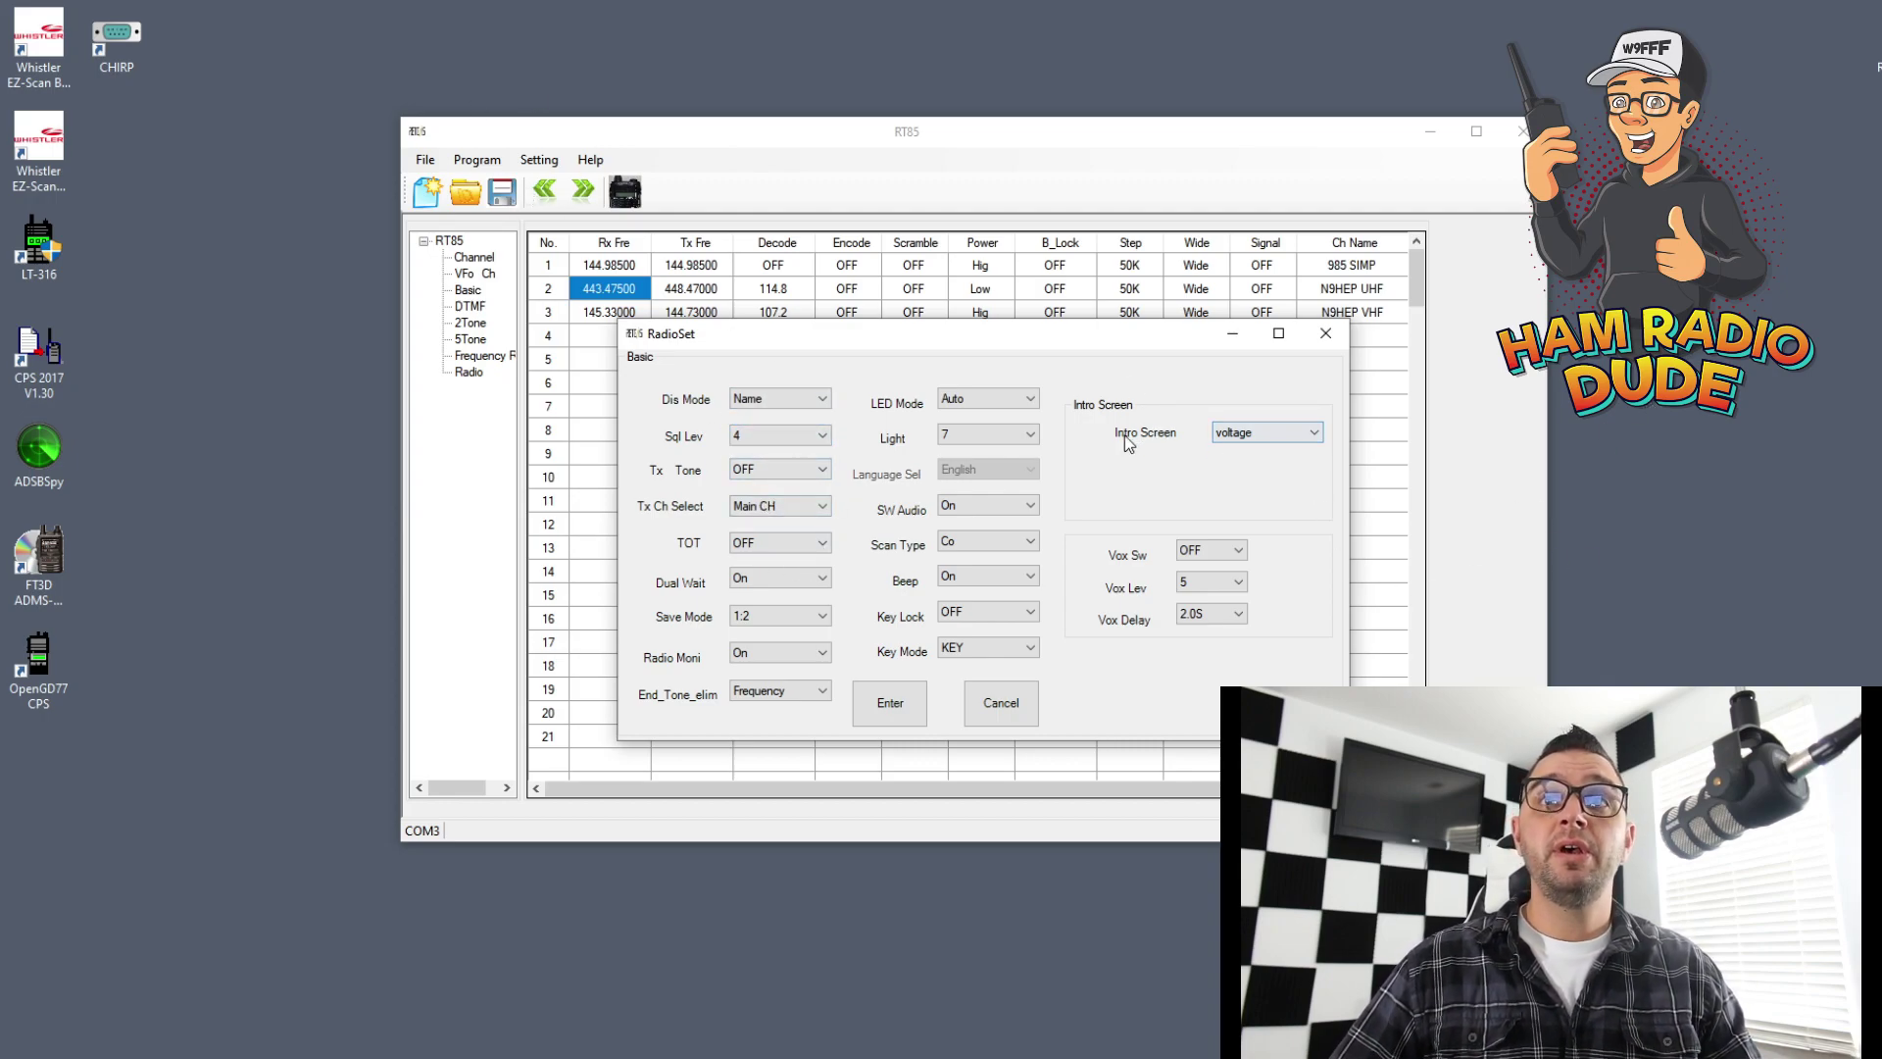
pyautogui.click(1240, 434)
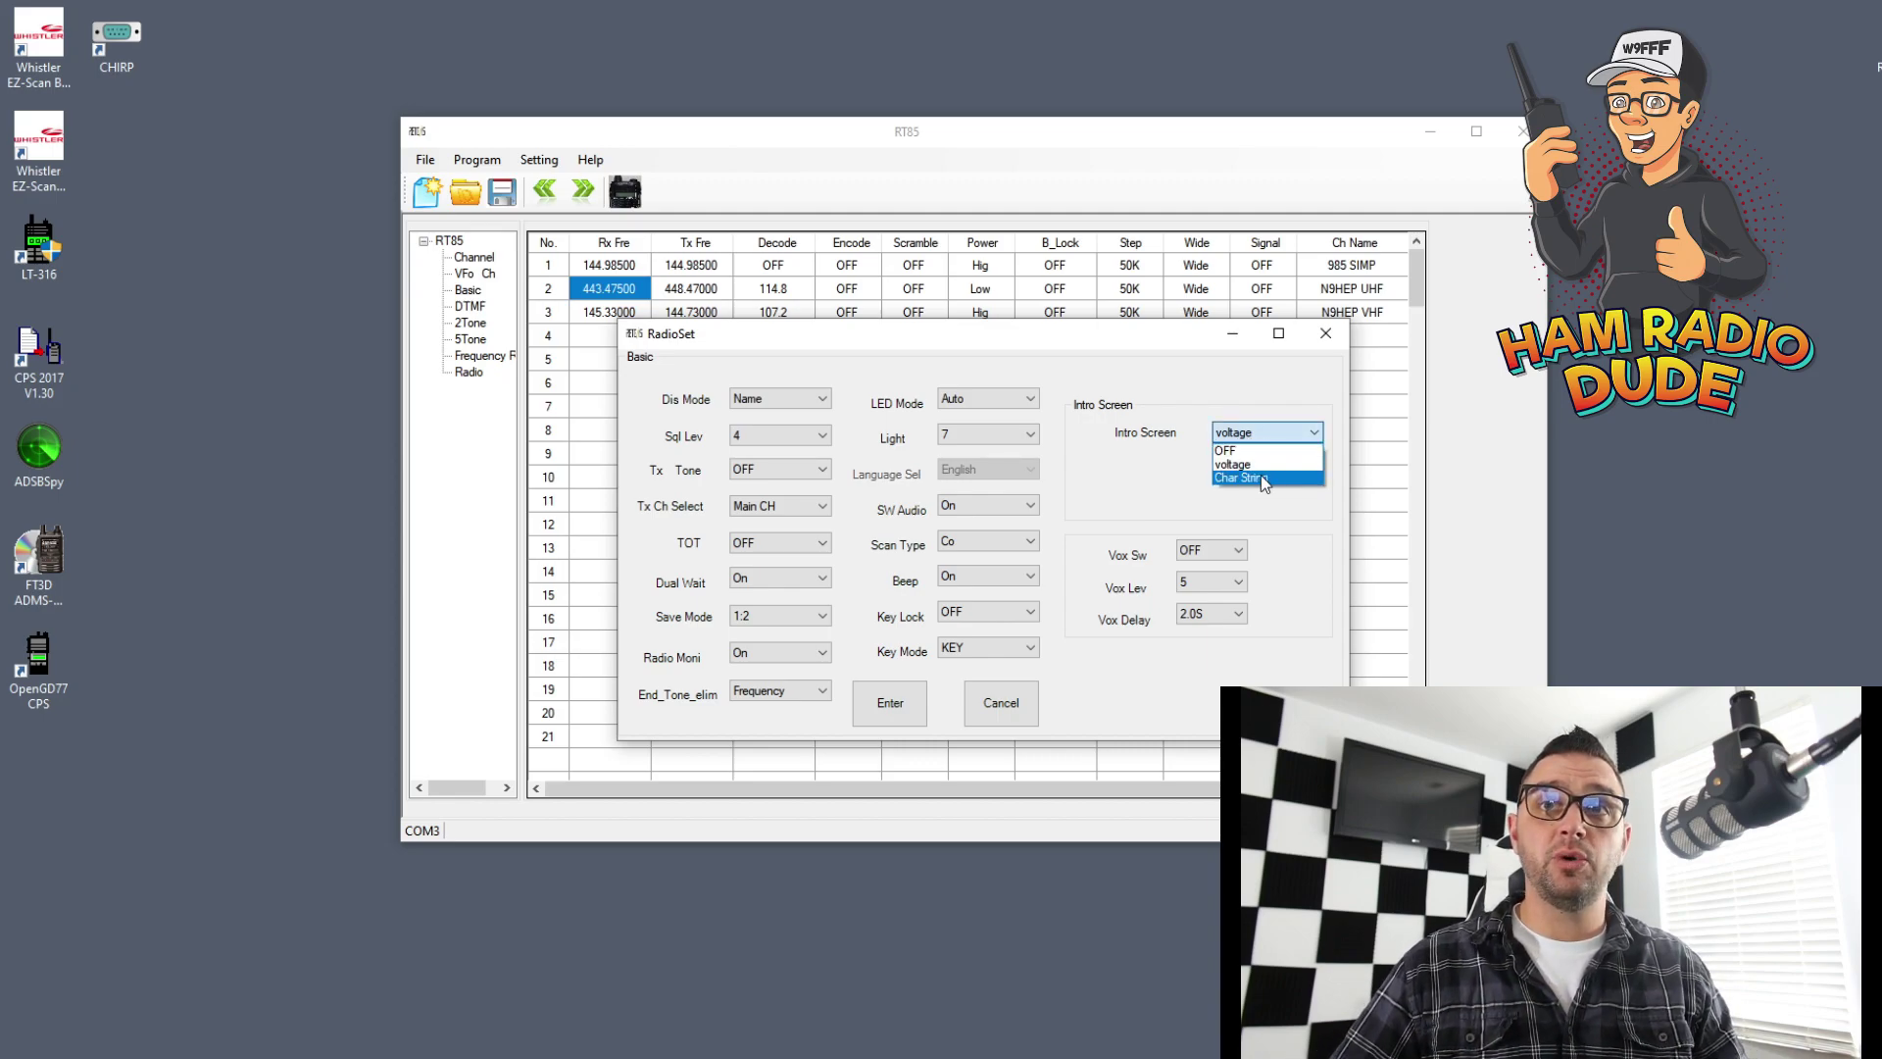
pyautogui.click(1241, 478)
pyautogui.click(1261, 471)
pyautogui.click(1267, 433)
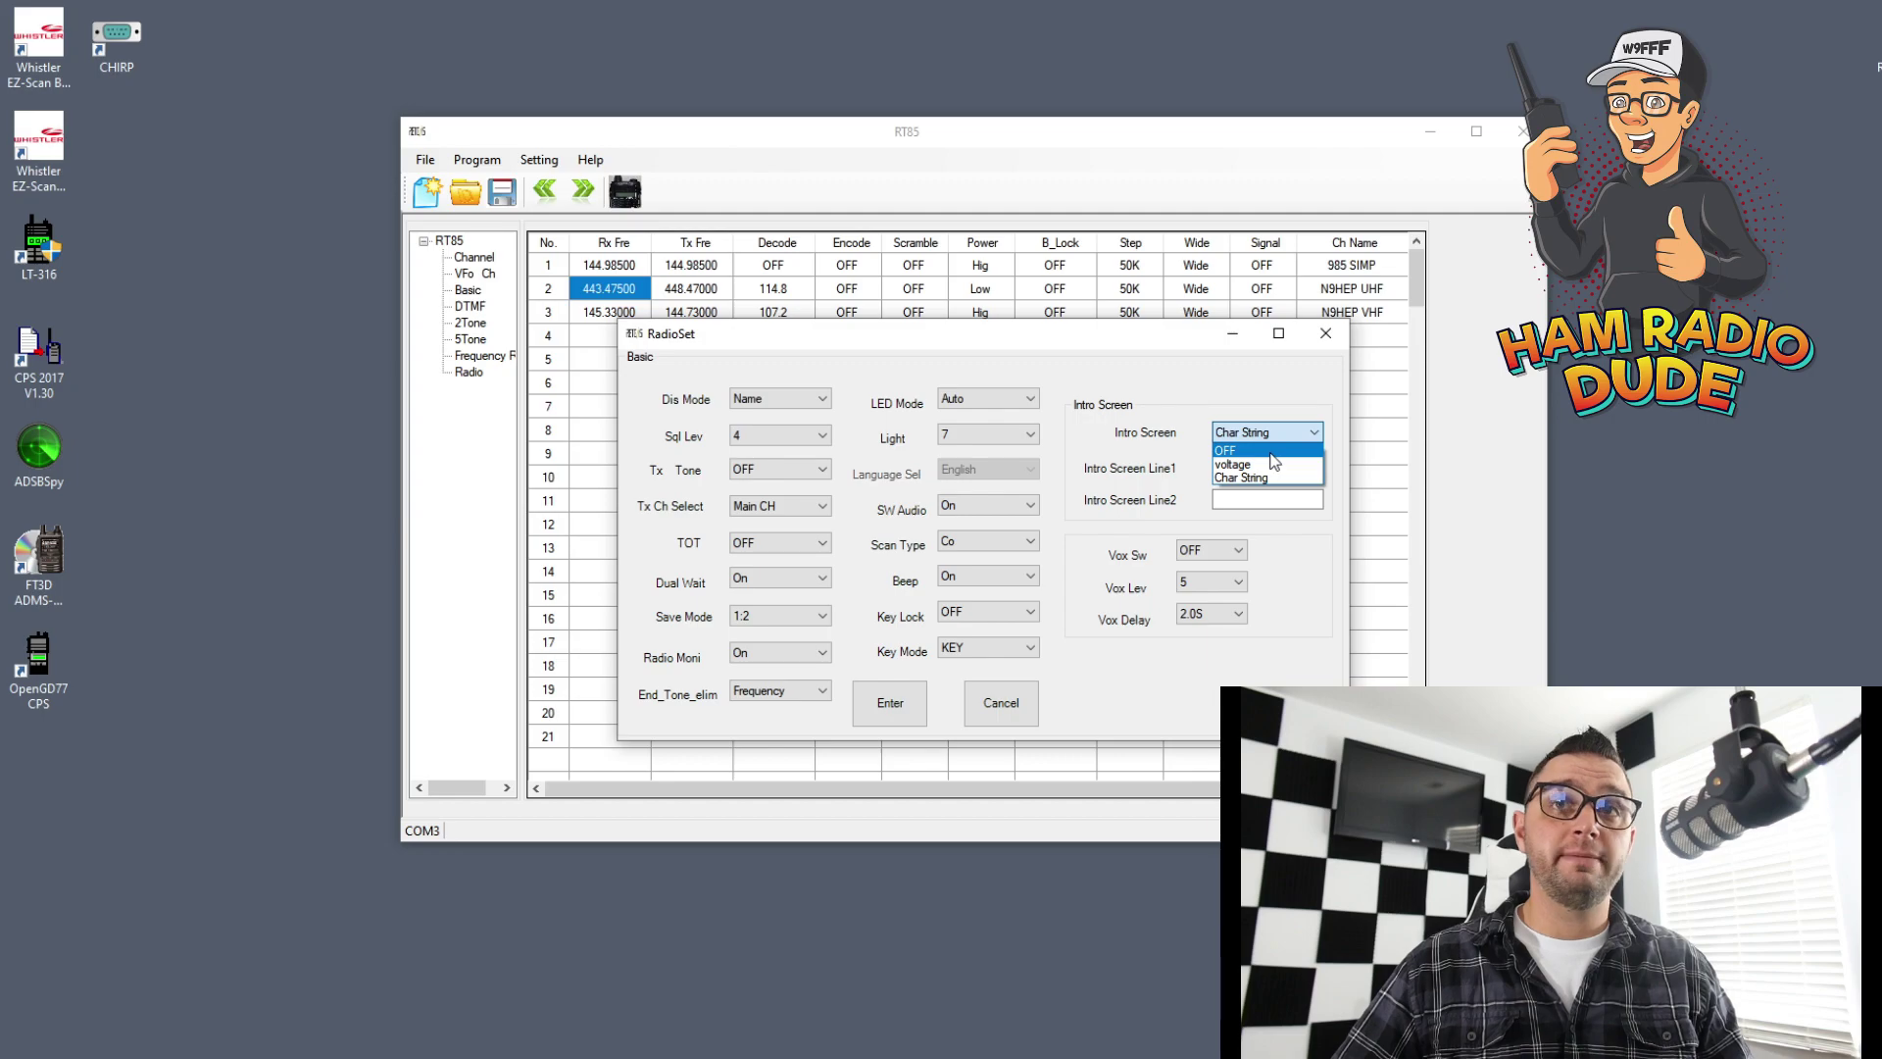
pyautogui.click(1282, 449)
pyautogui.click(1280, 432)
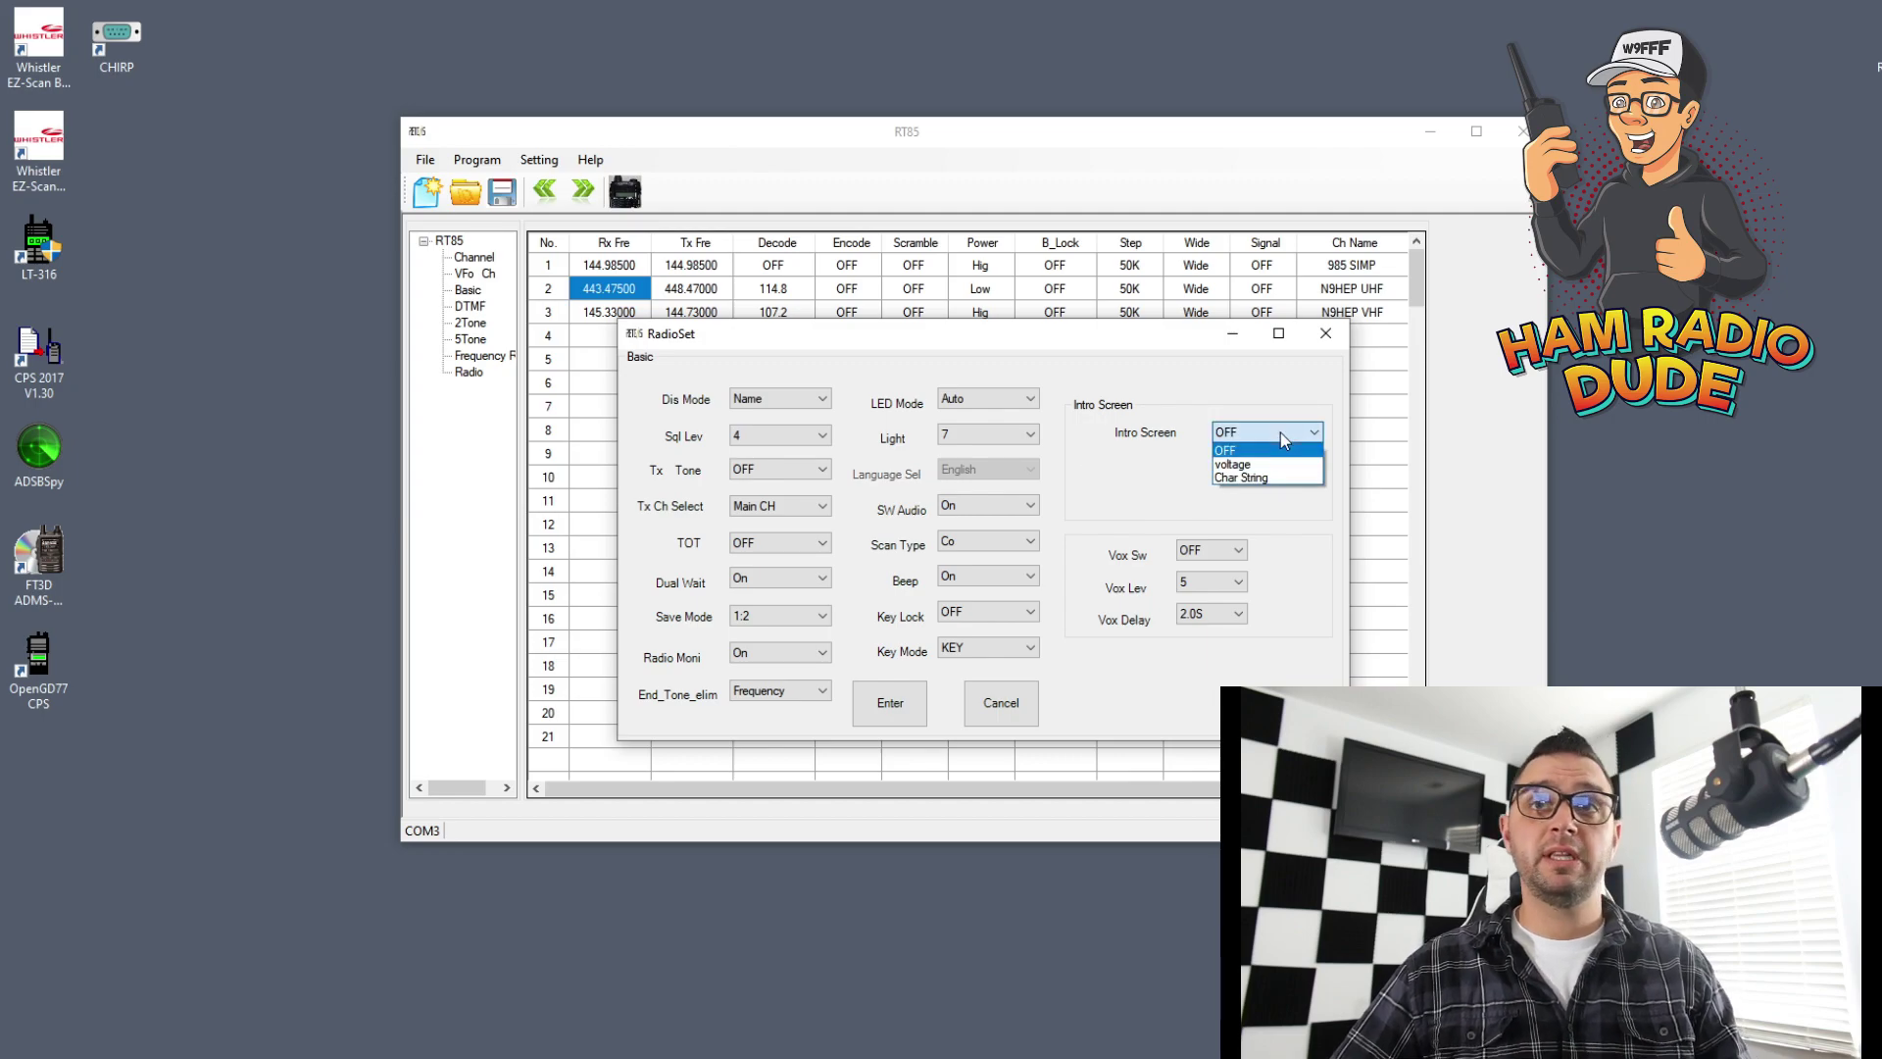
pyautogui.click(1279, 463)
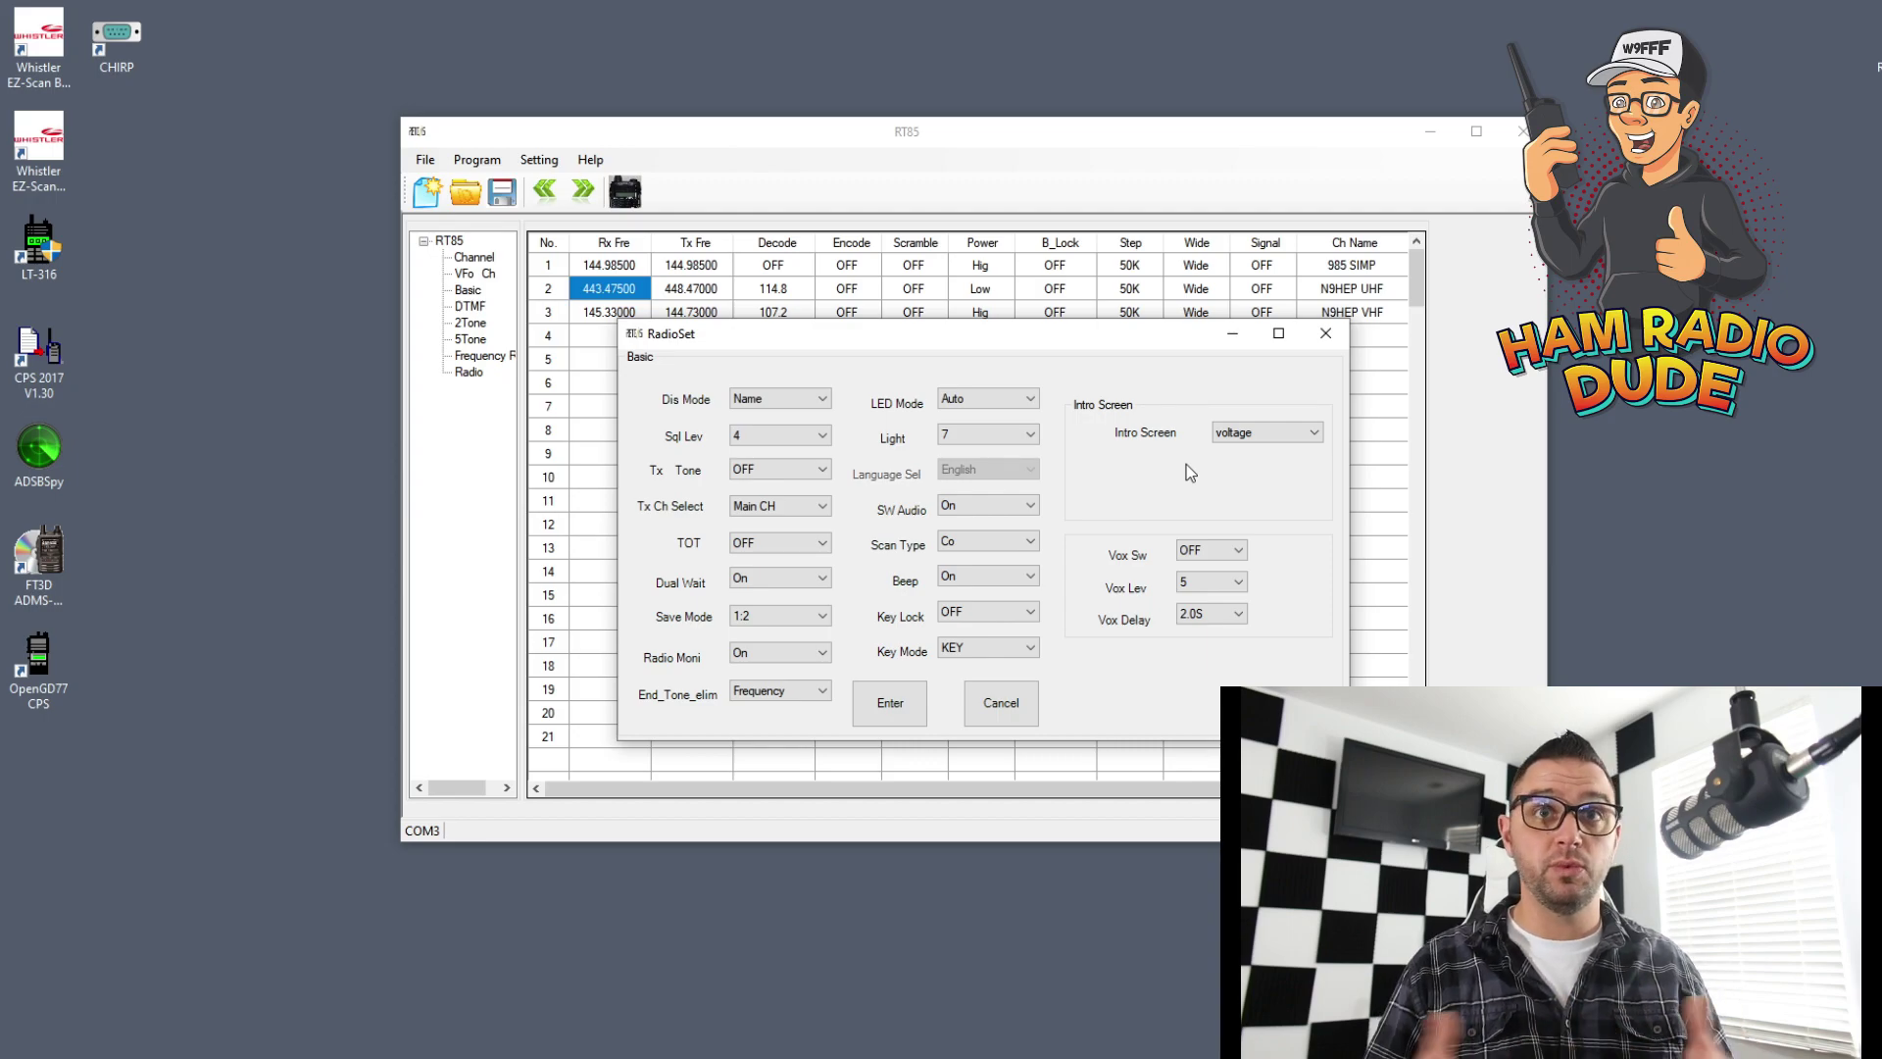
# Turn the key beep off and set the backlight level to 2.
pyautogui.click(1006, 576)
pyautogui.click(992, 593)
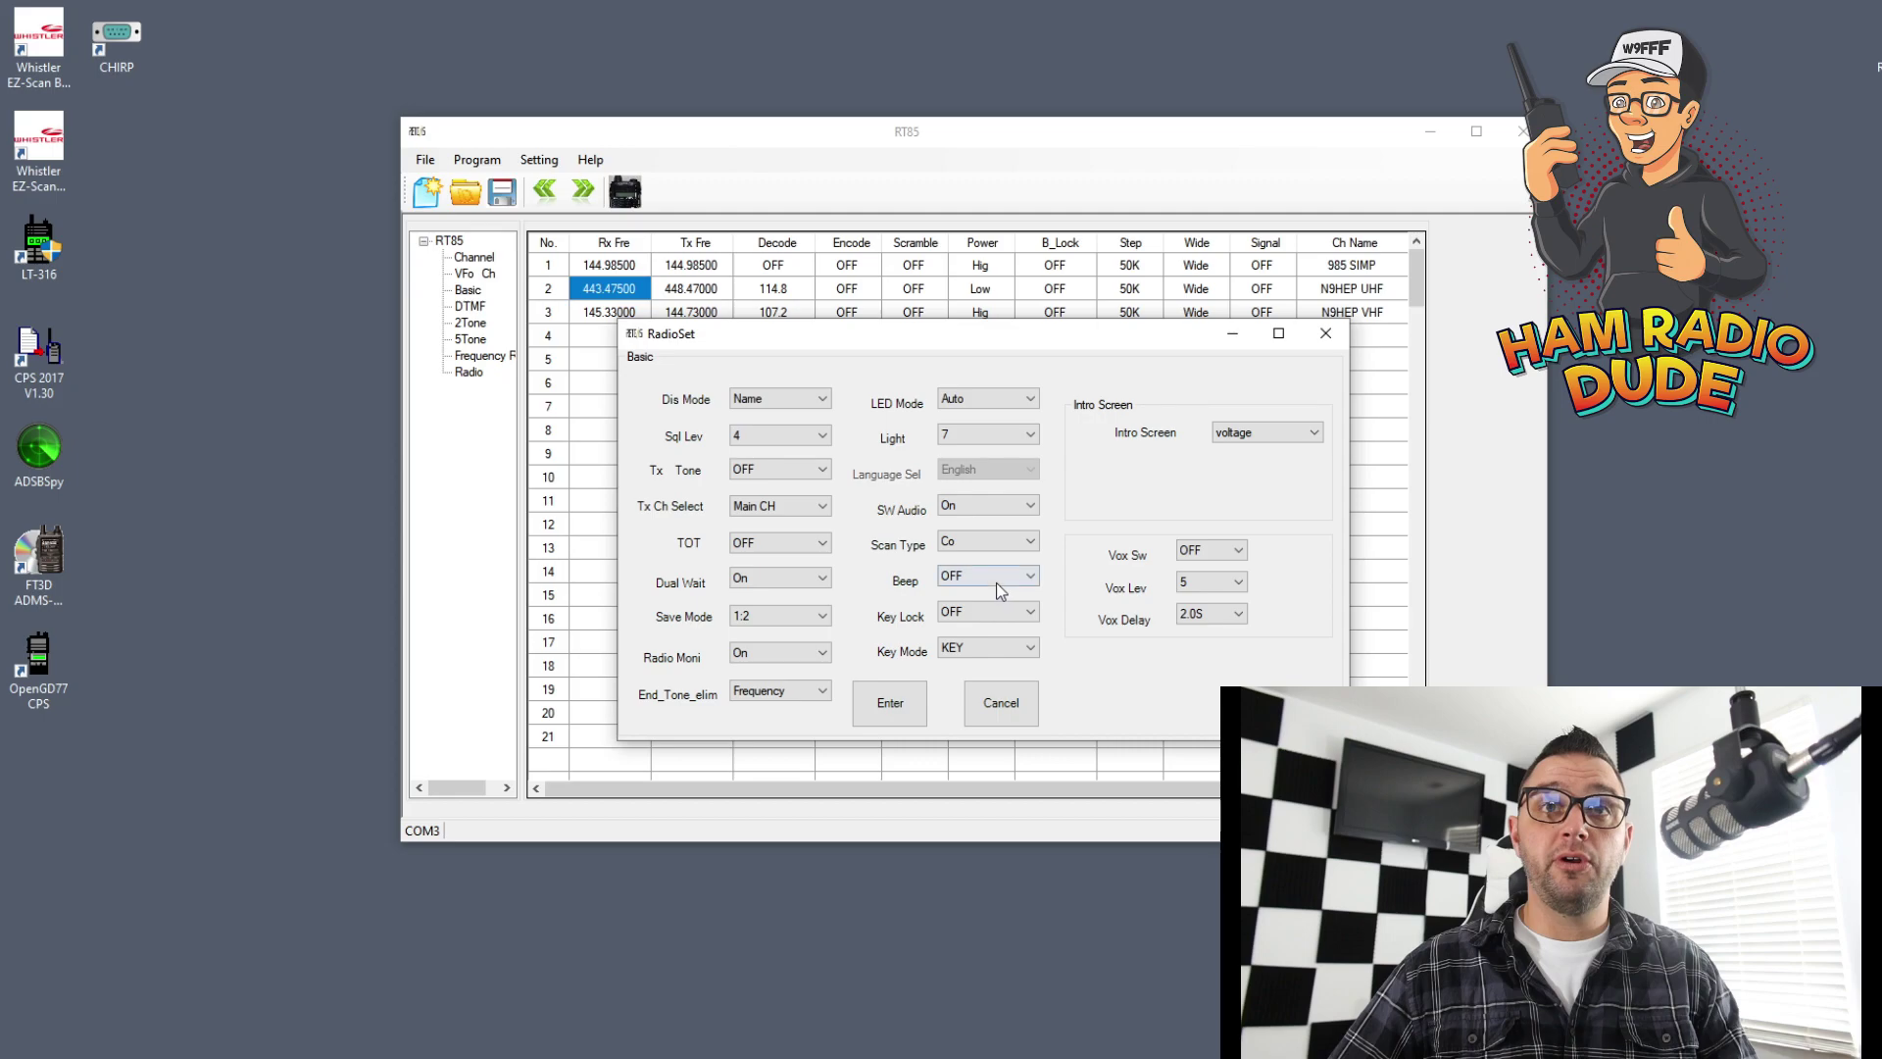
pyautogui.click(968, 434)
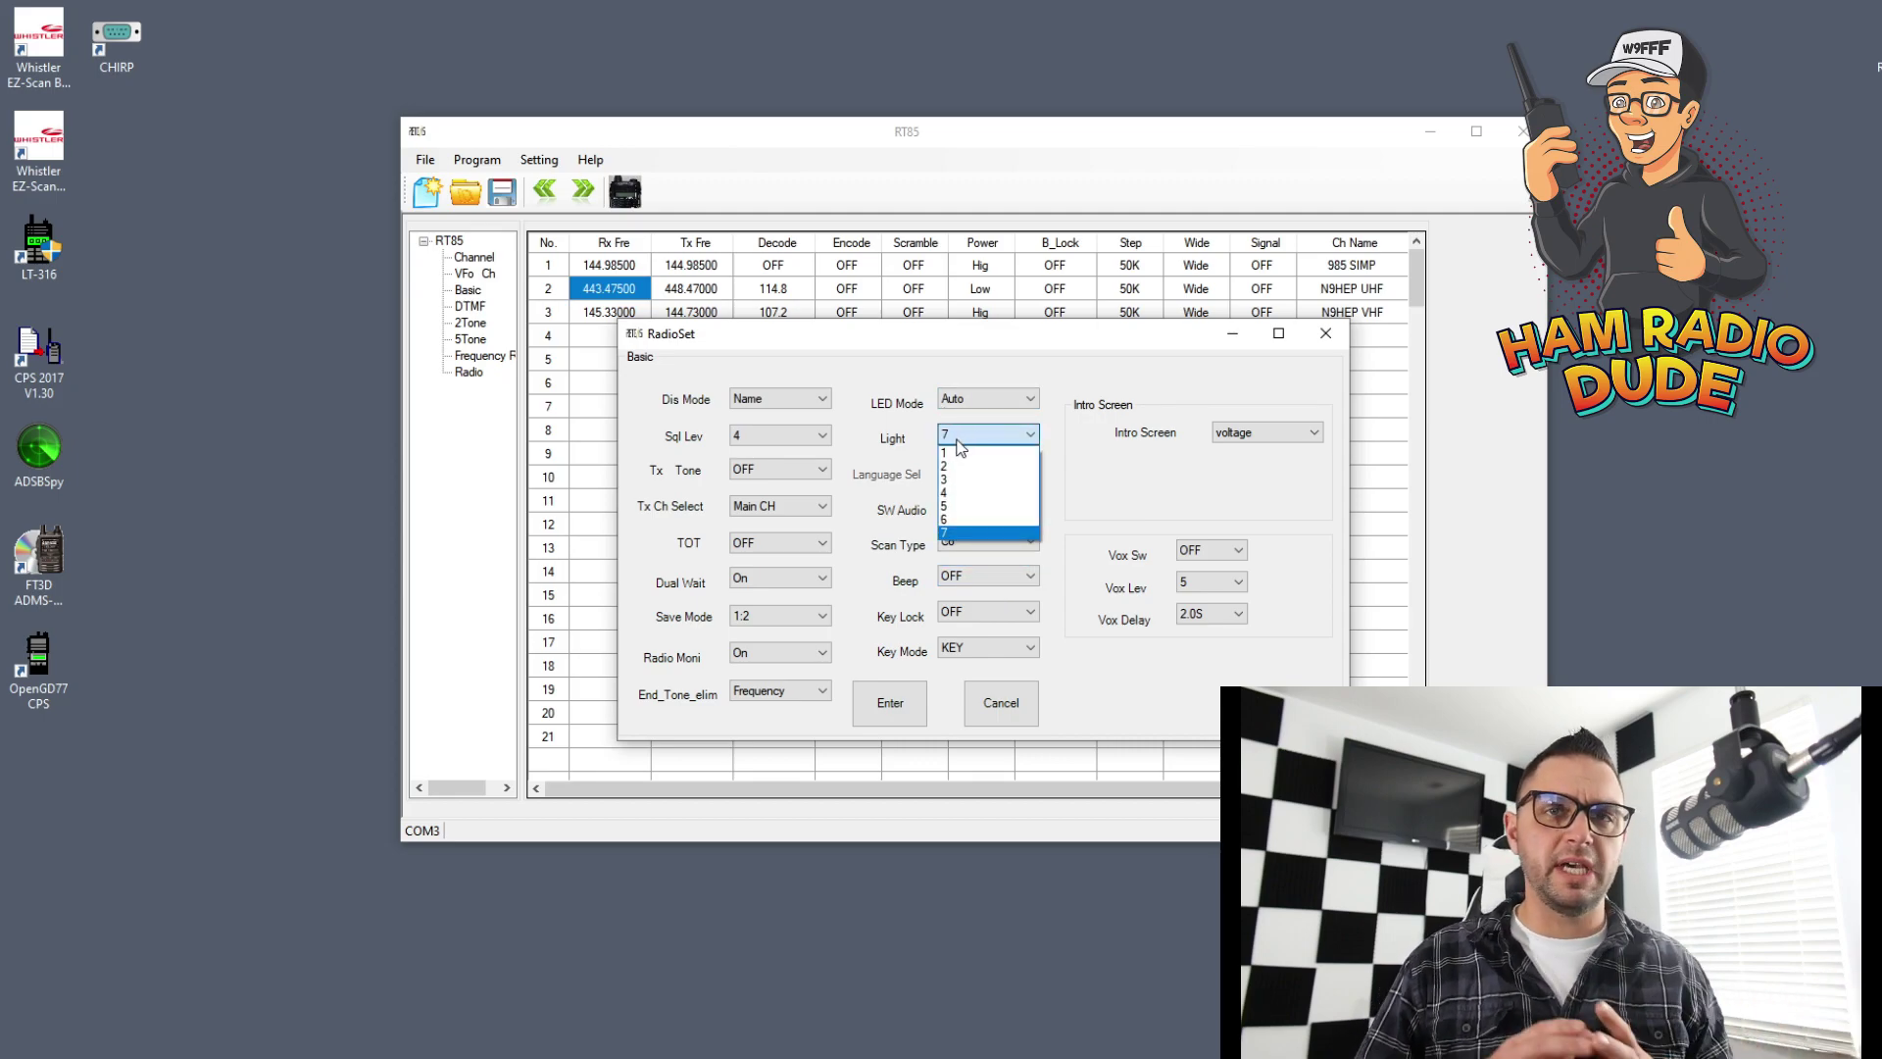
pyautogui.click(1008, 464)
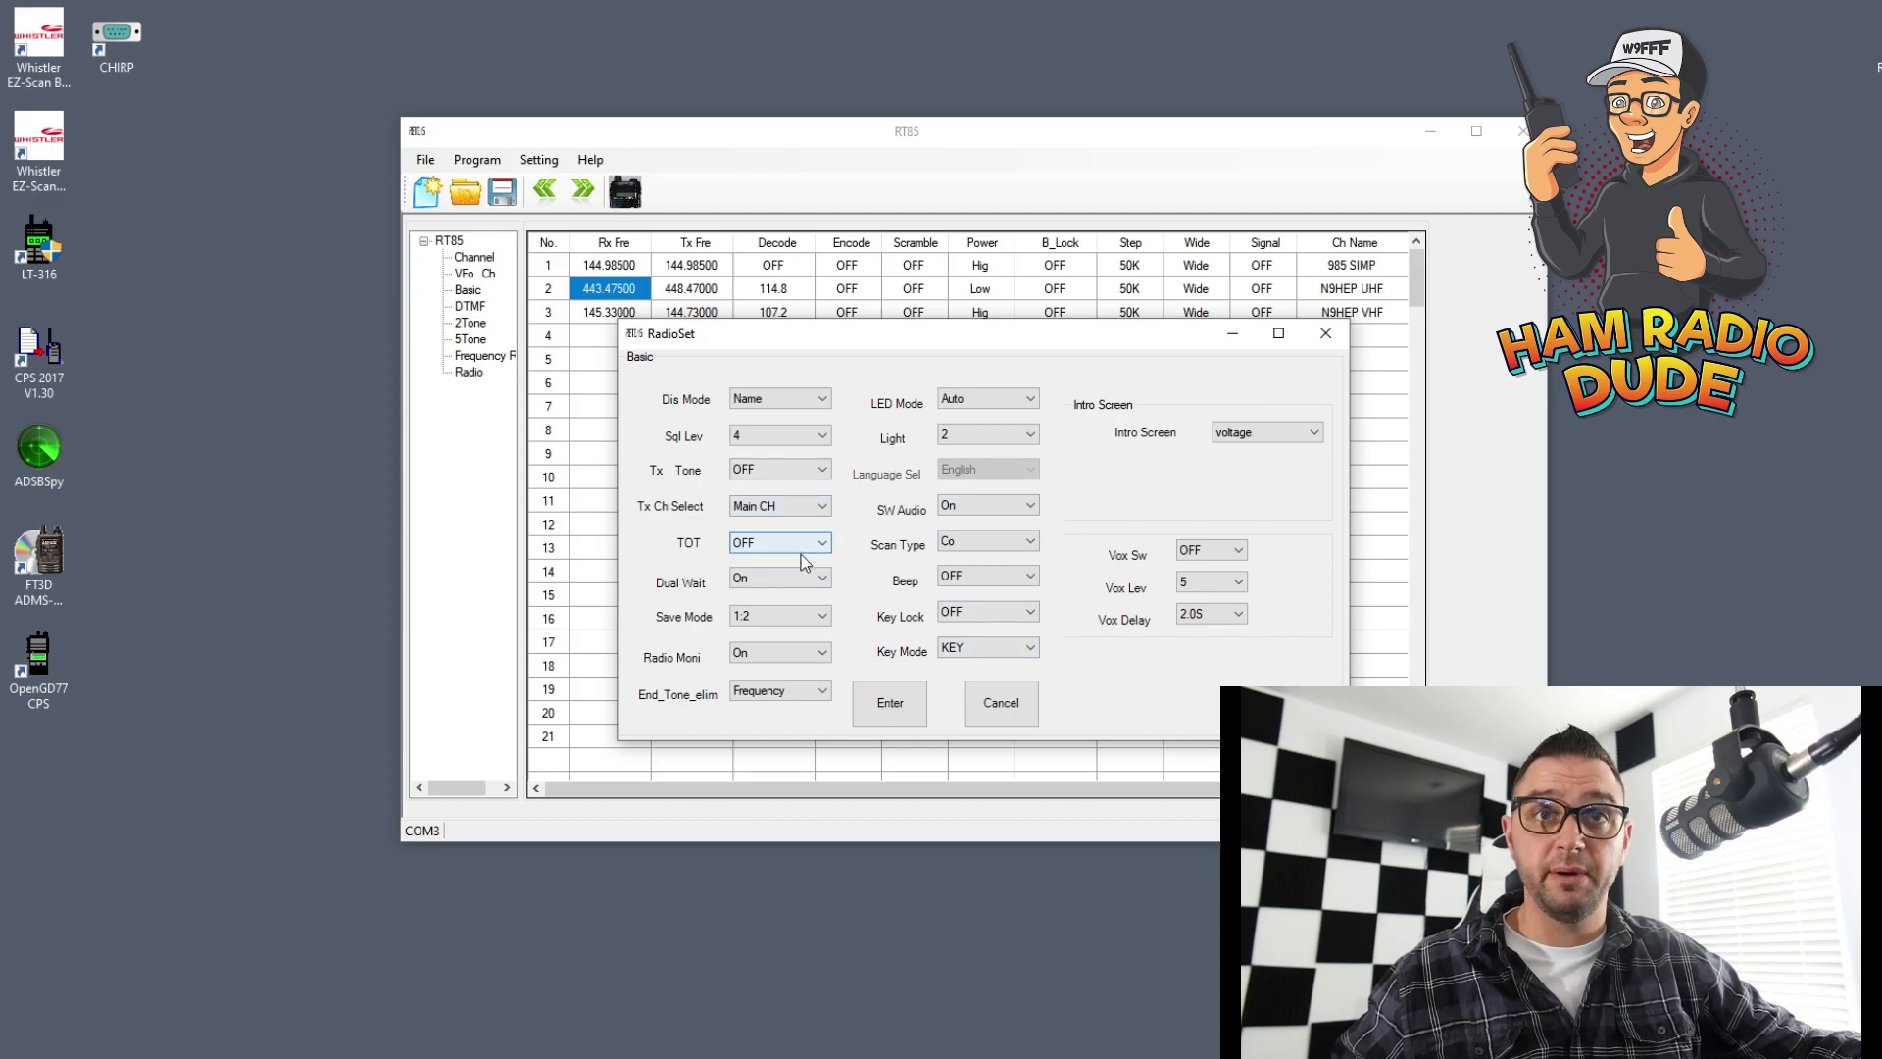
# Keep transmit channel on Main CH, VOX off and VOX delay at 2.0S.
pyautogui.click(779, 508)
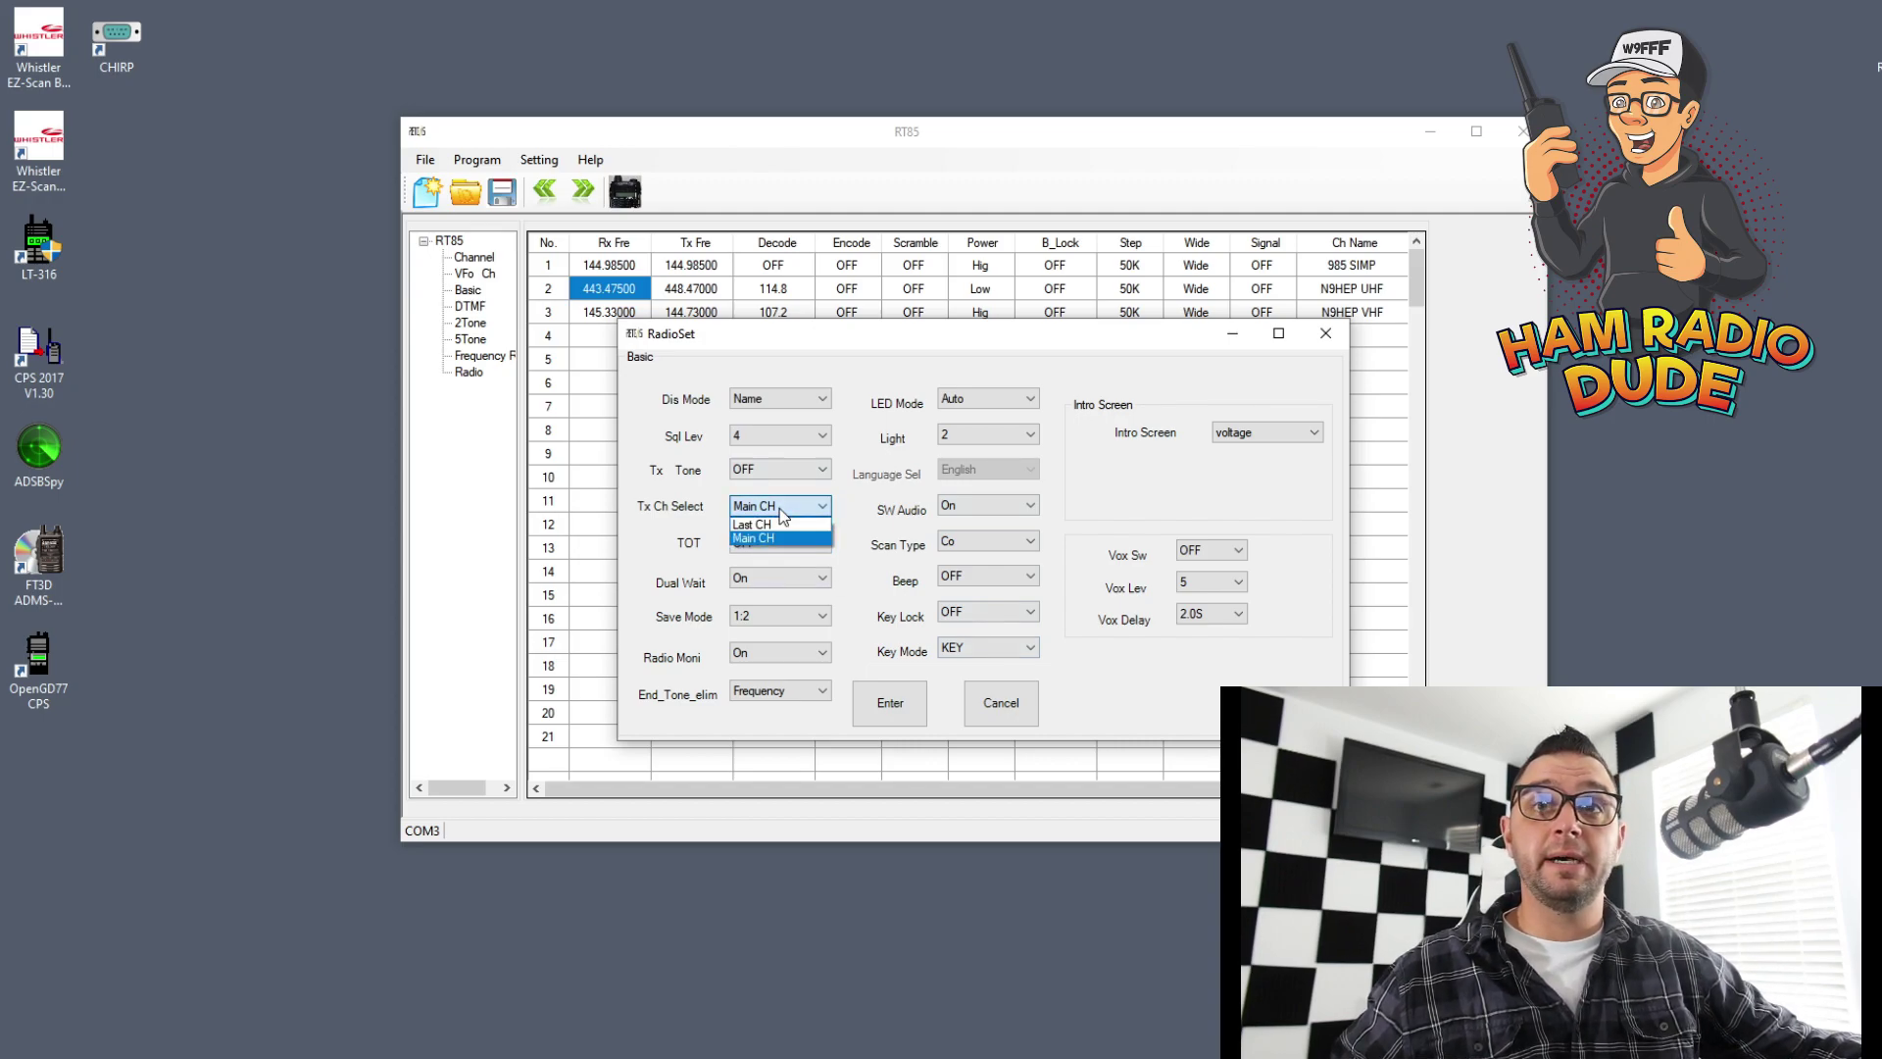
pyautogui.click(775, 523)
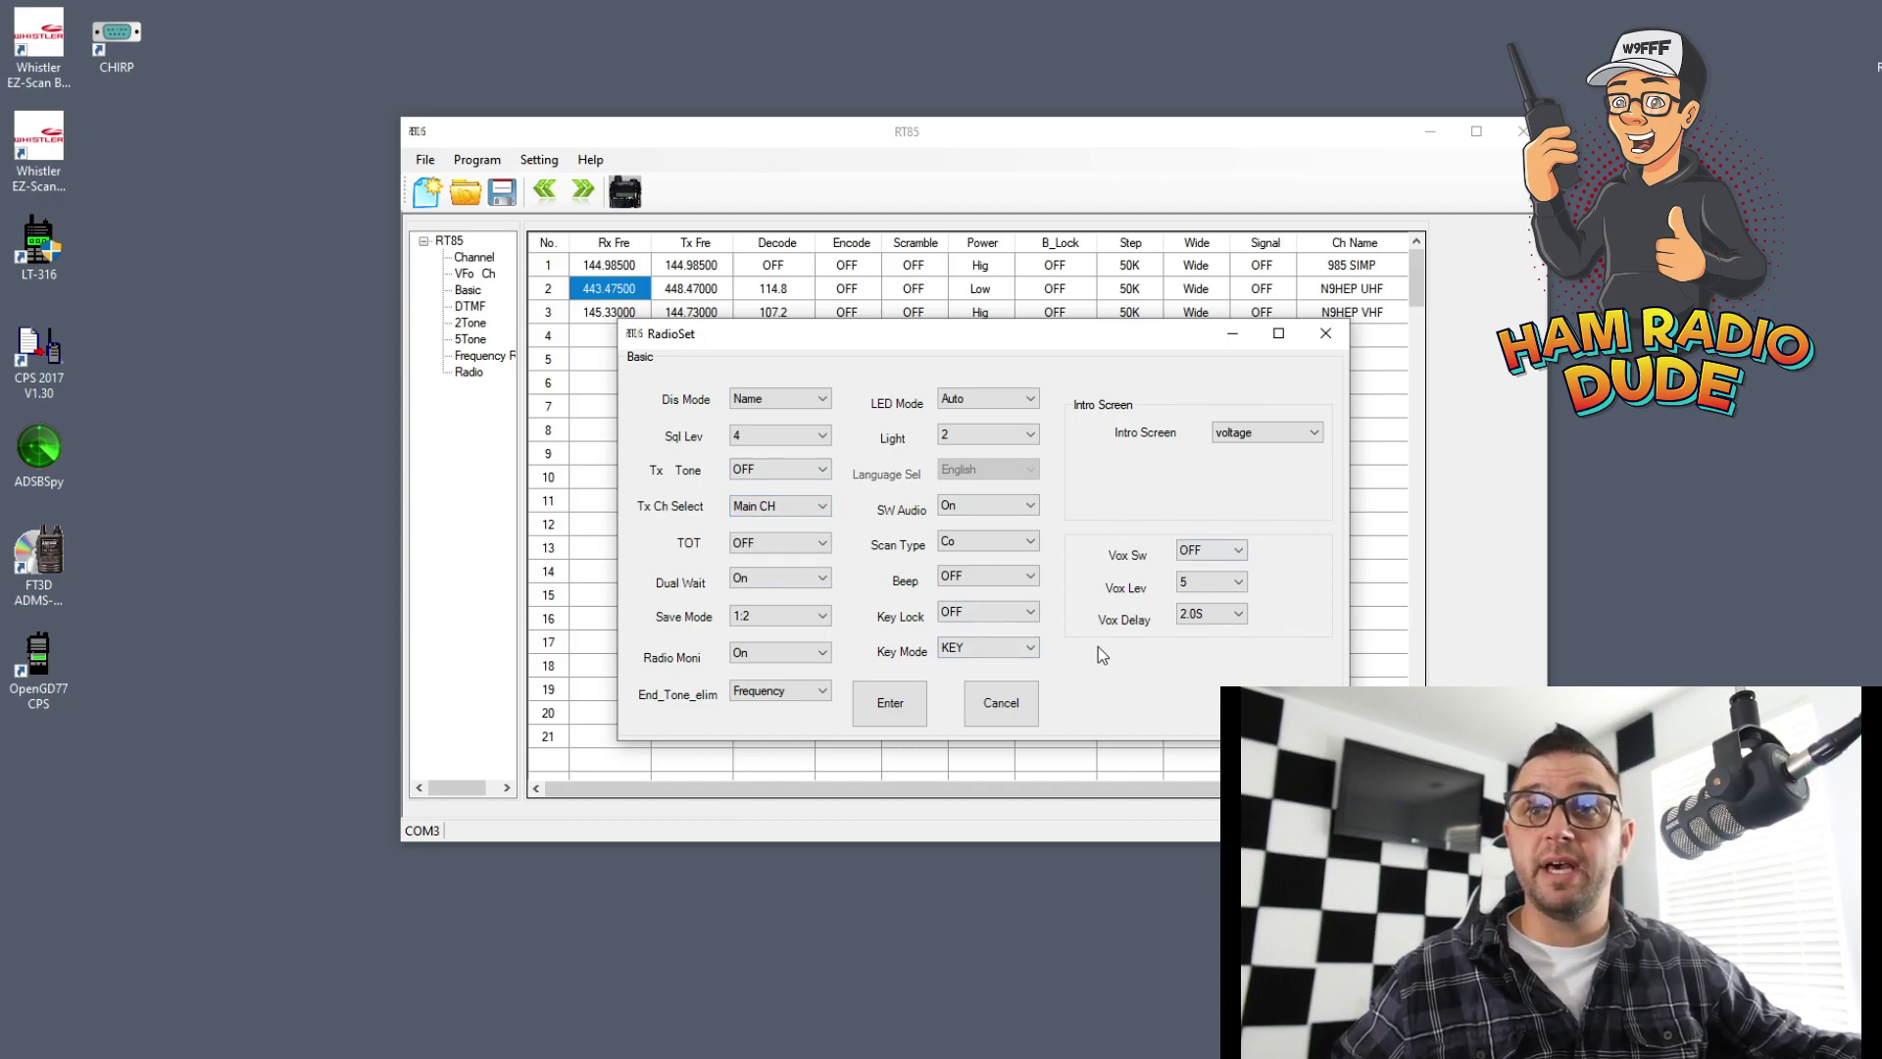
pyautogui.click(1186, 553)
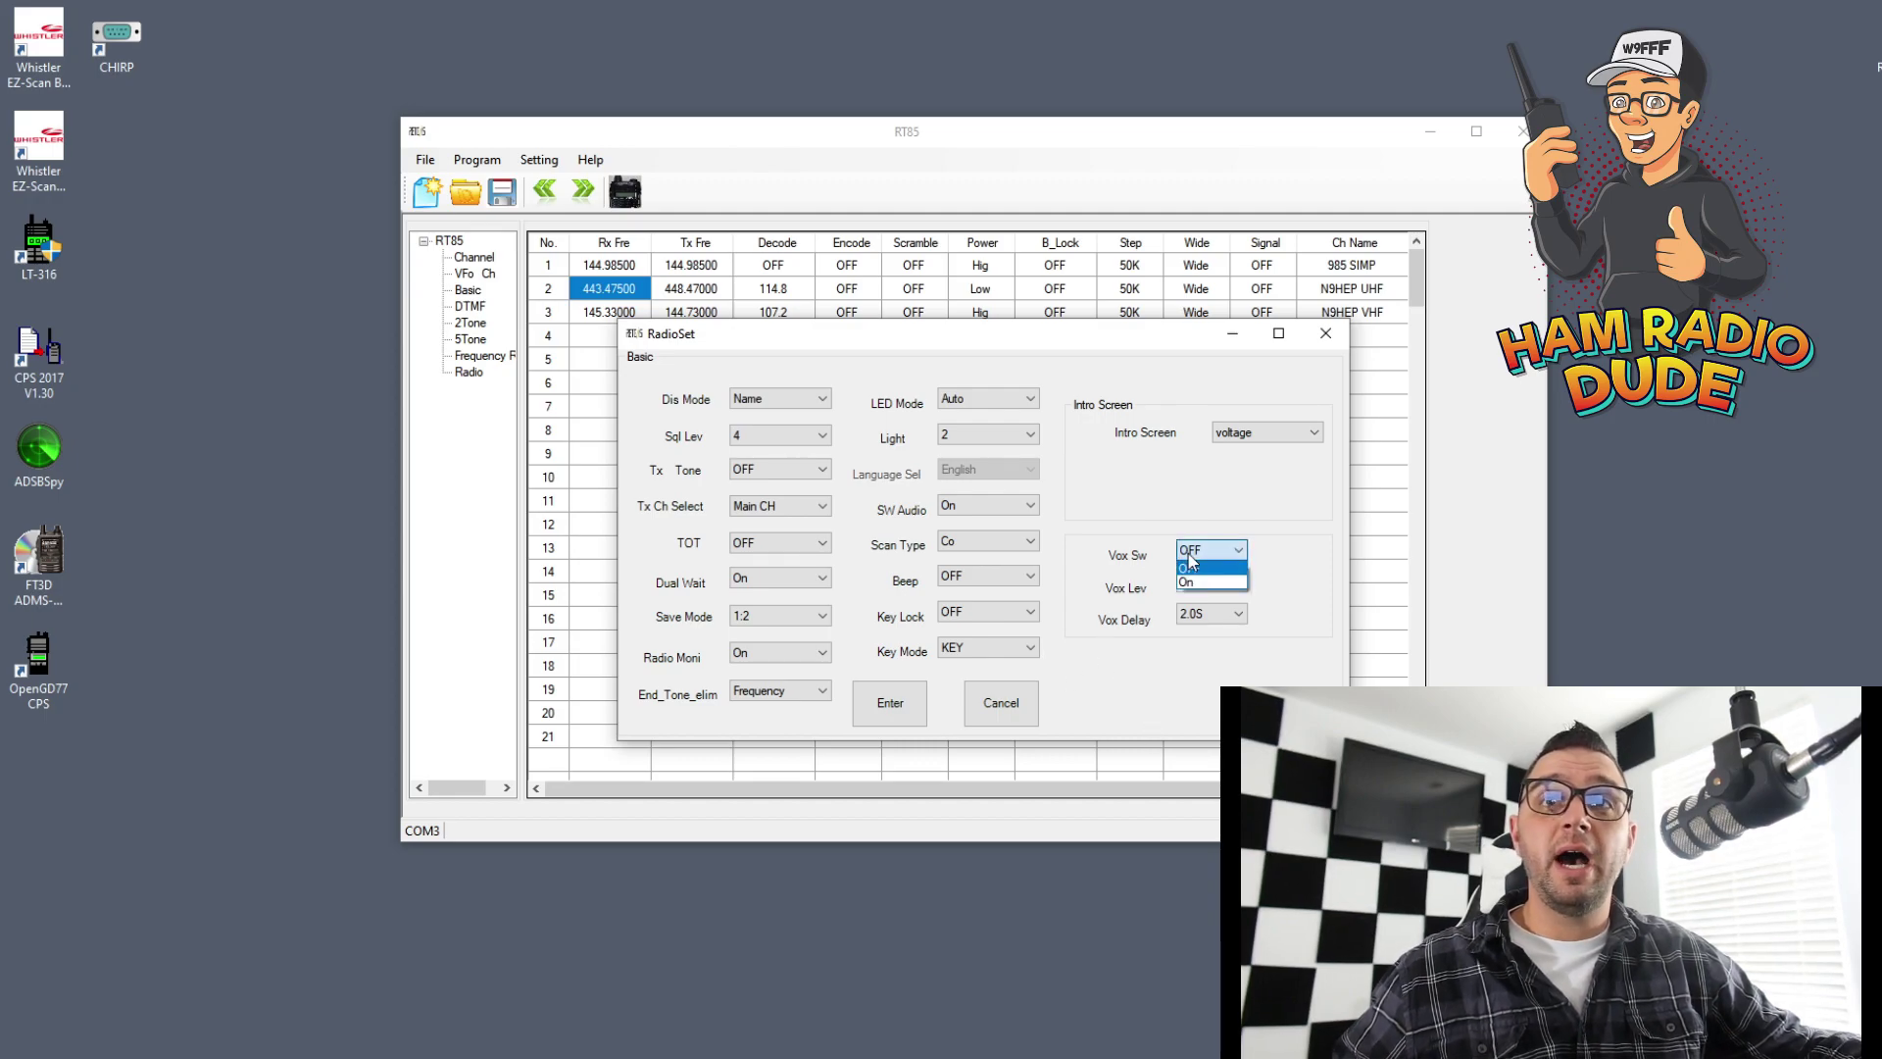
pyautogui.click(1173, 595)
pyautogui.click(1211, 613)
pyautogui.click(1206, 613)
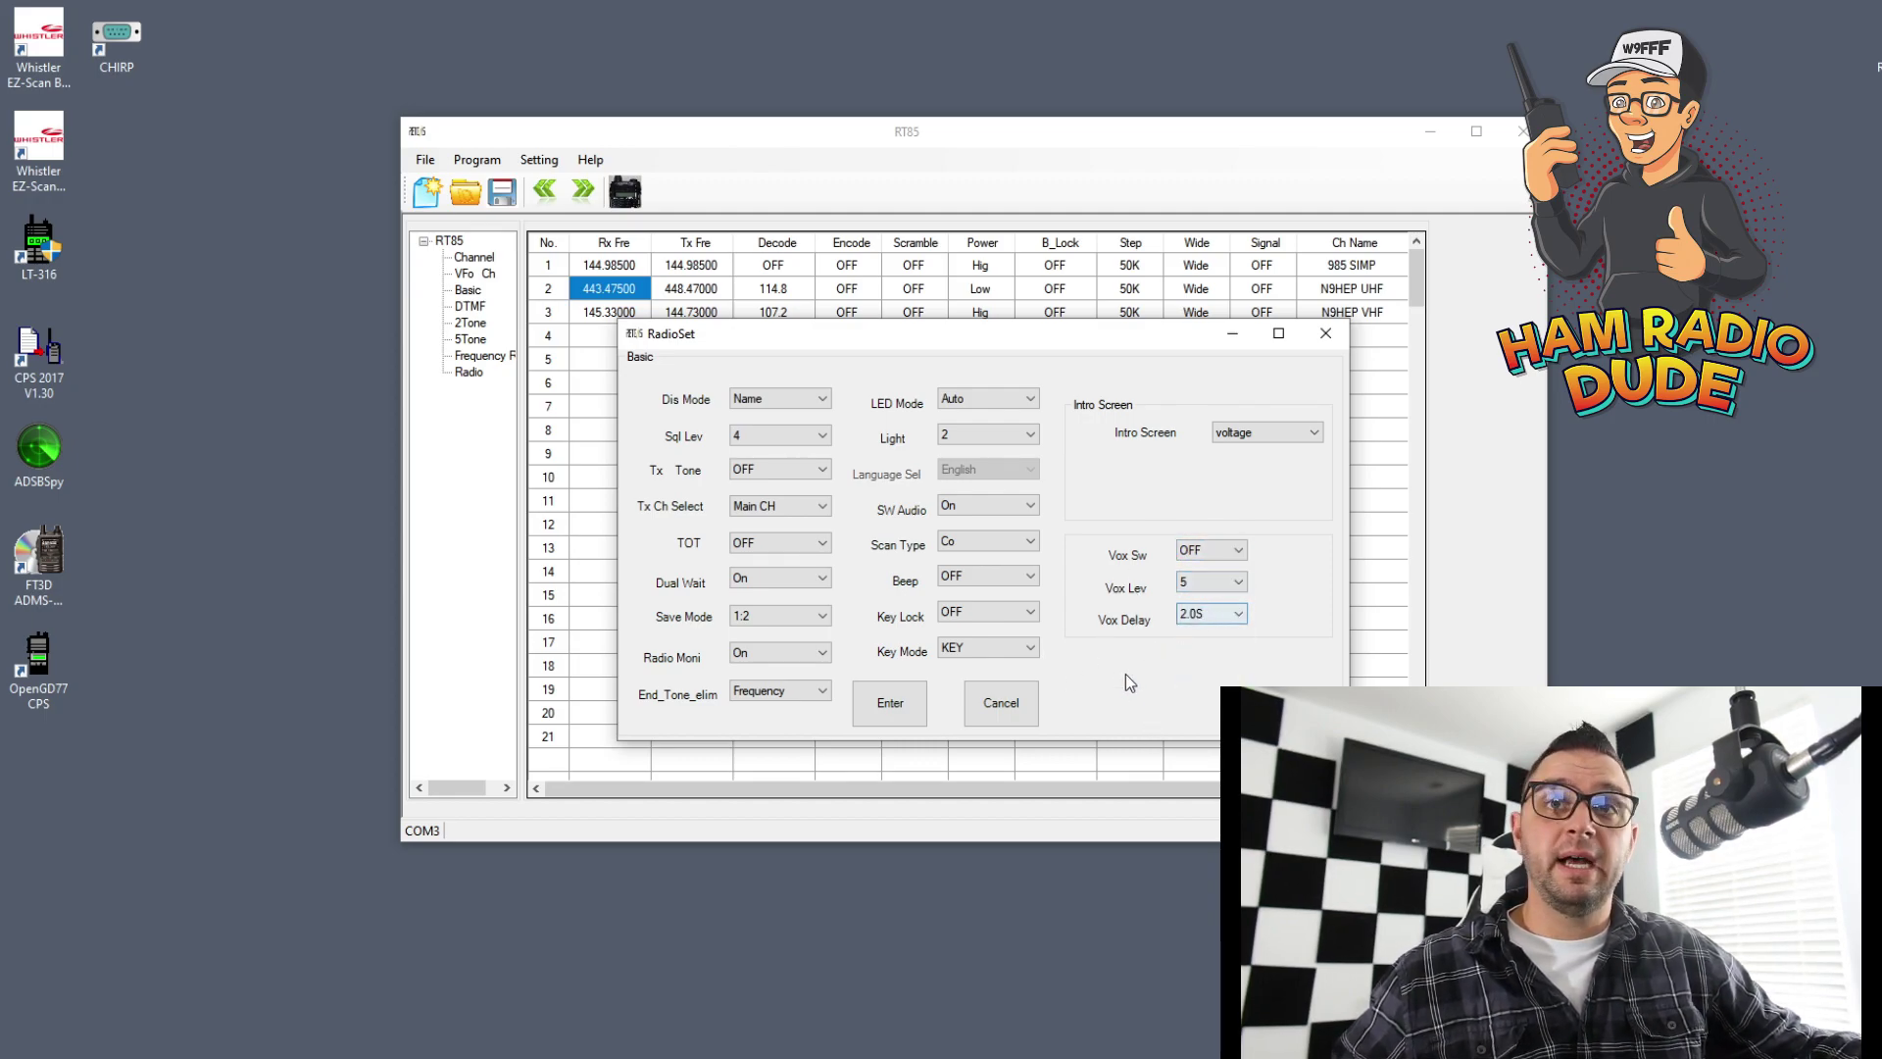
pyautogui.click(1241, 555)
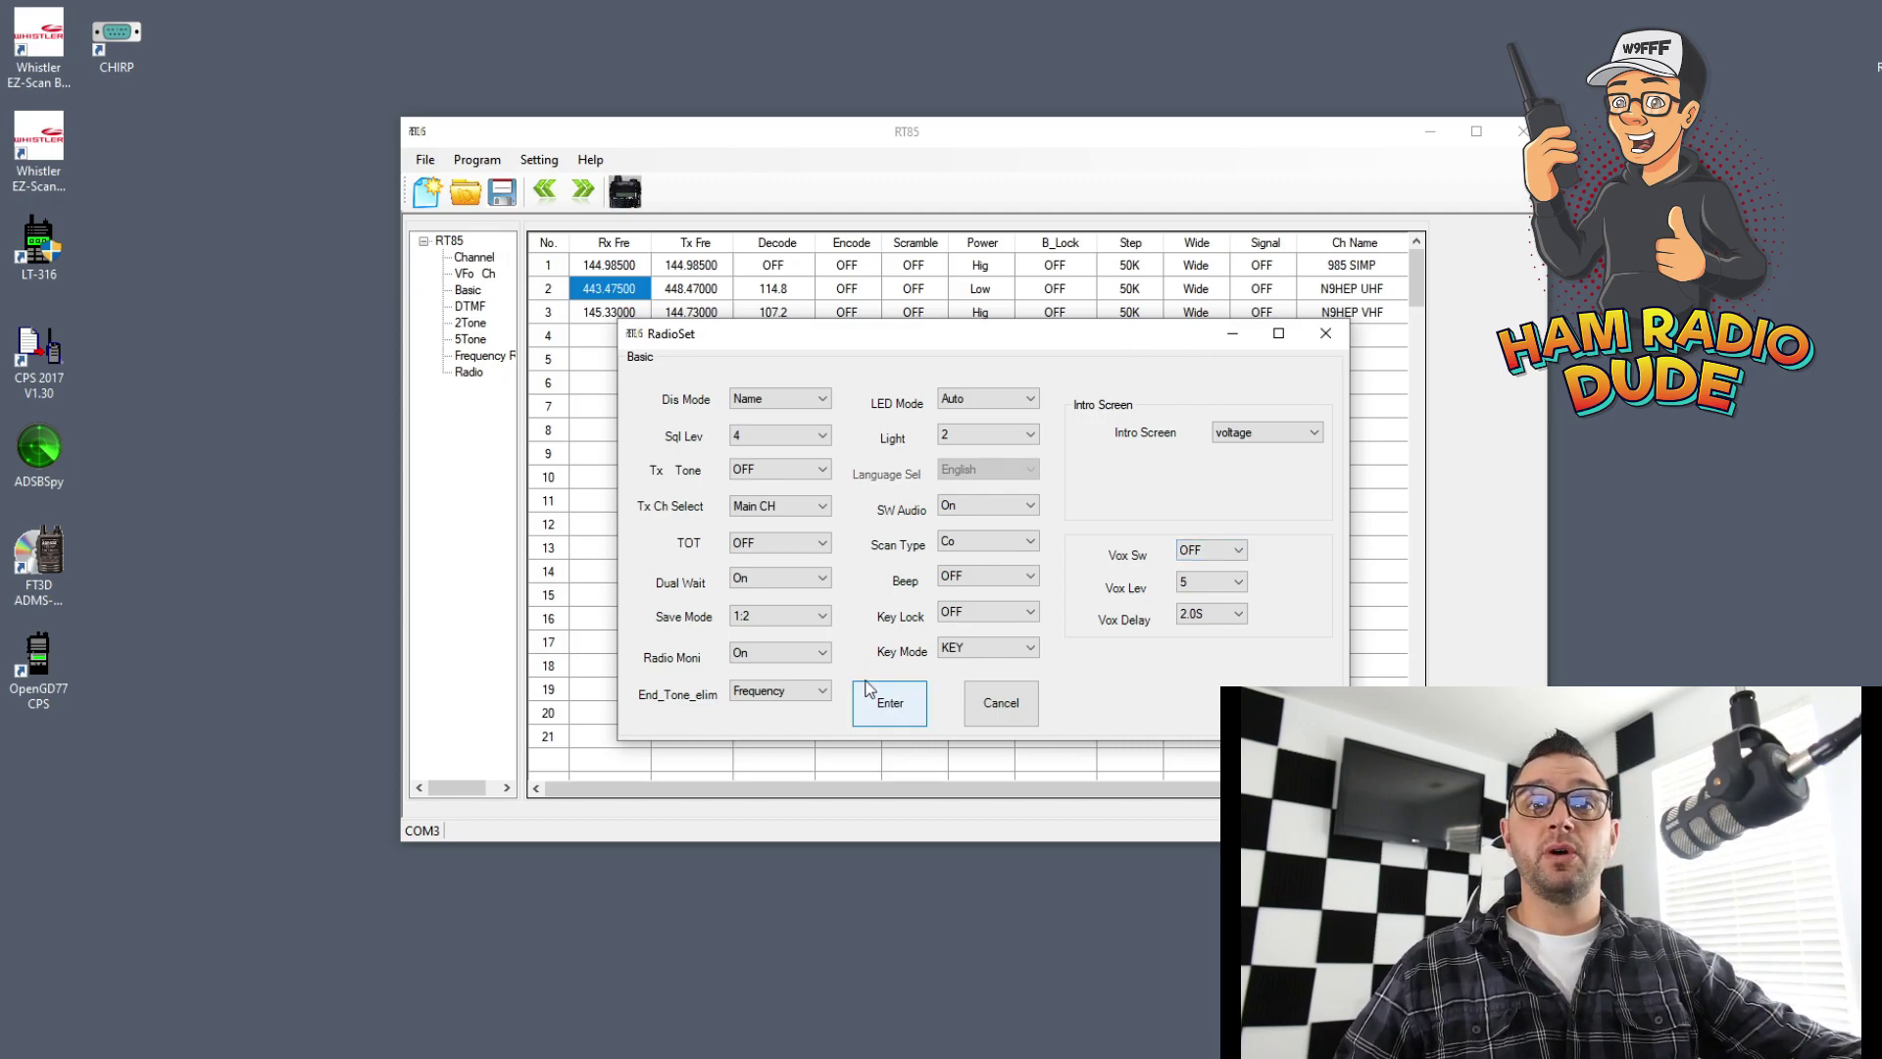
pyautogui.moveTo(941, 339)
pyautogui.mouseDown()
pyautogui.moveTo(1011, 333)
pyautogui.moveTo(936, 334)
pyautogui.mouseUp()
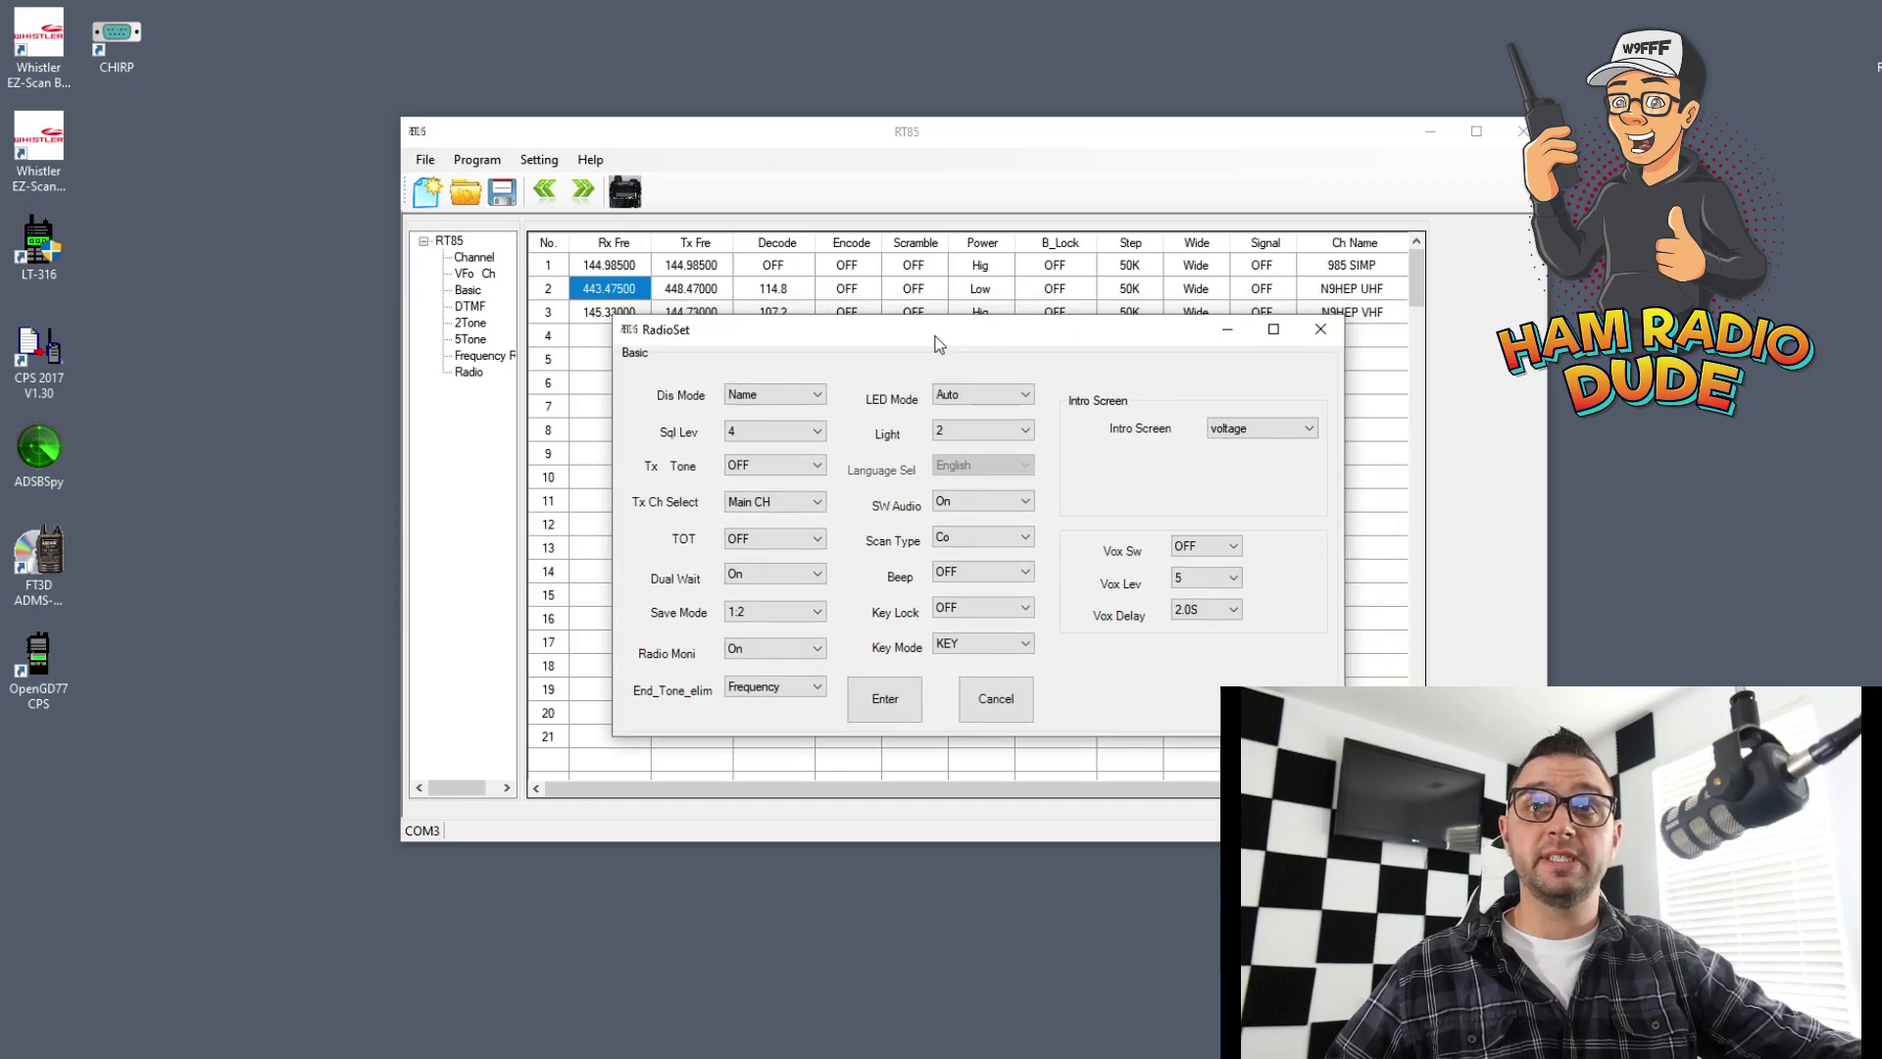
# Apply the basic settings and bring up the FM radio presets.
pyautogui.click(885, 691)
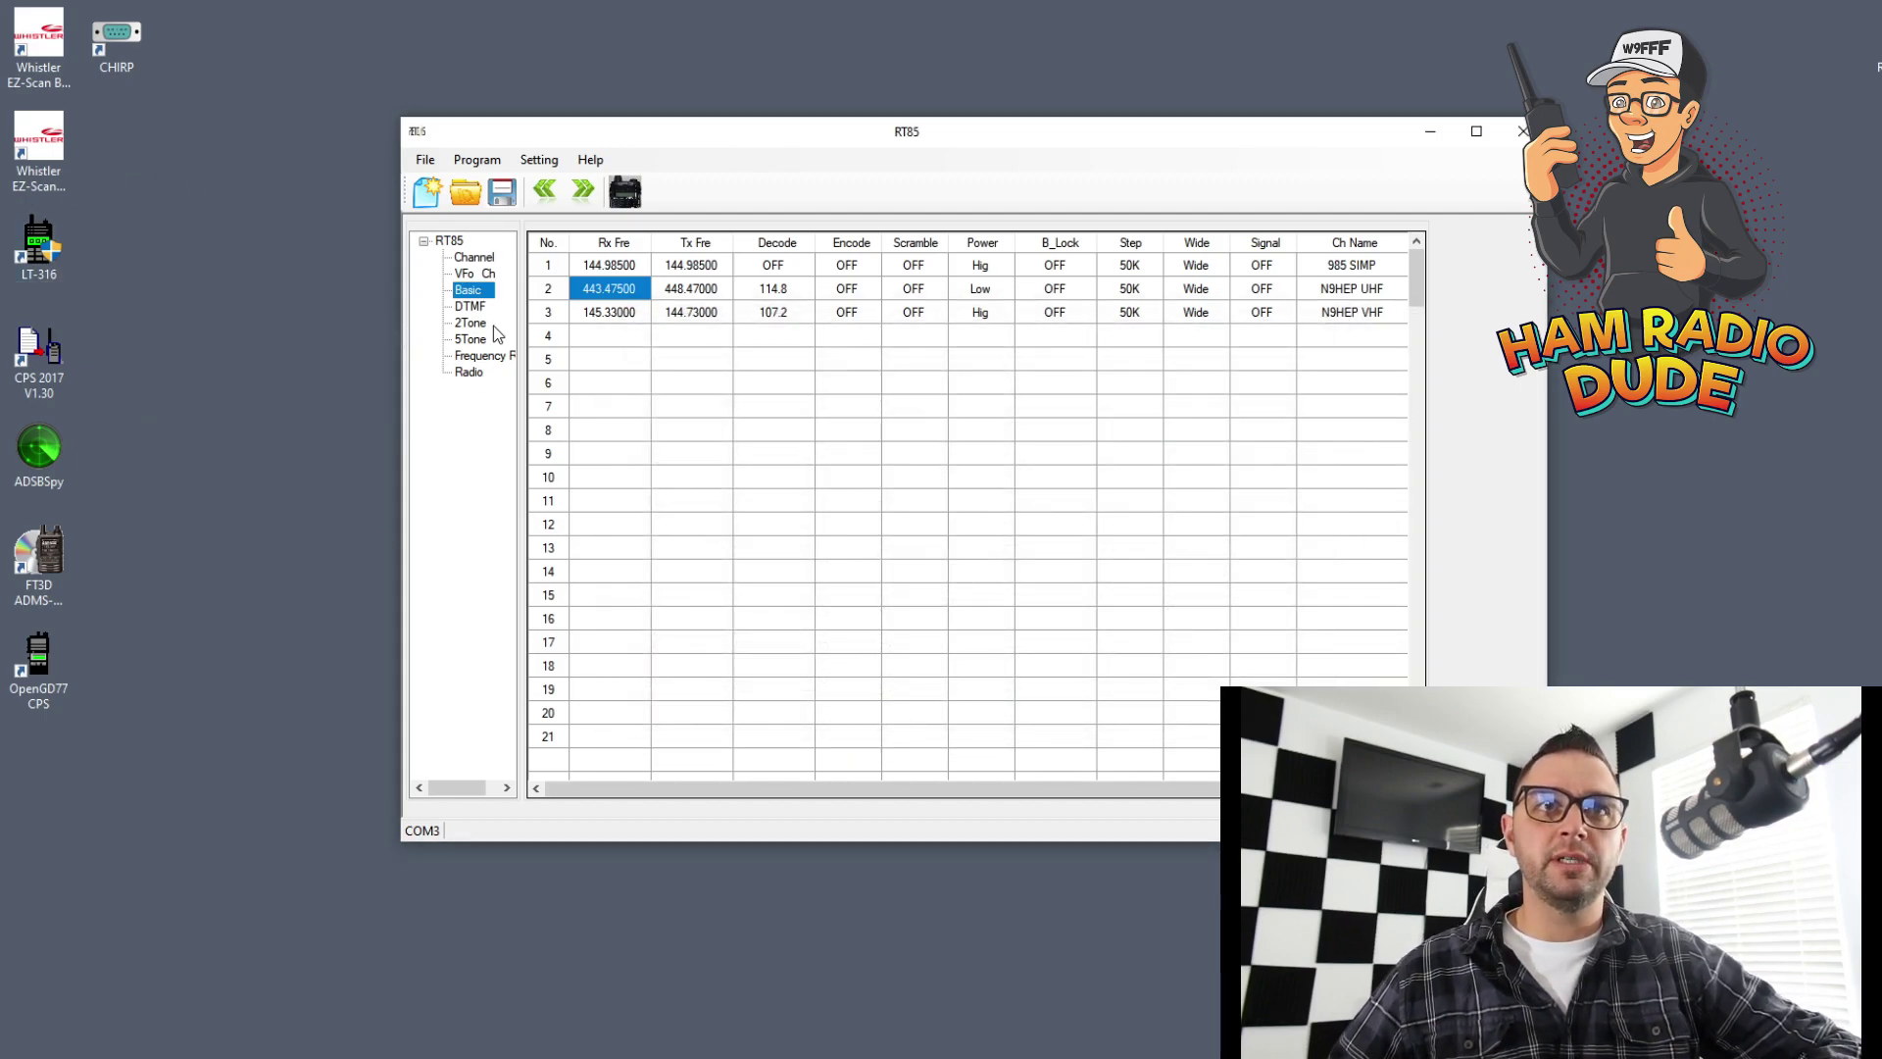
pyautogui.doubleClick(478, 360)
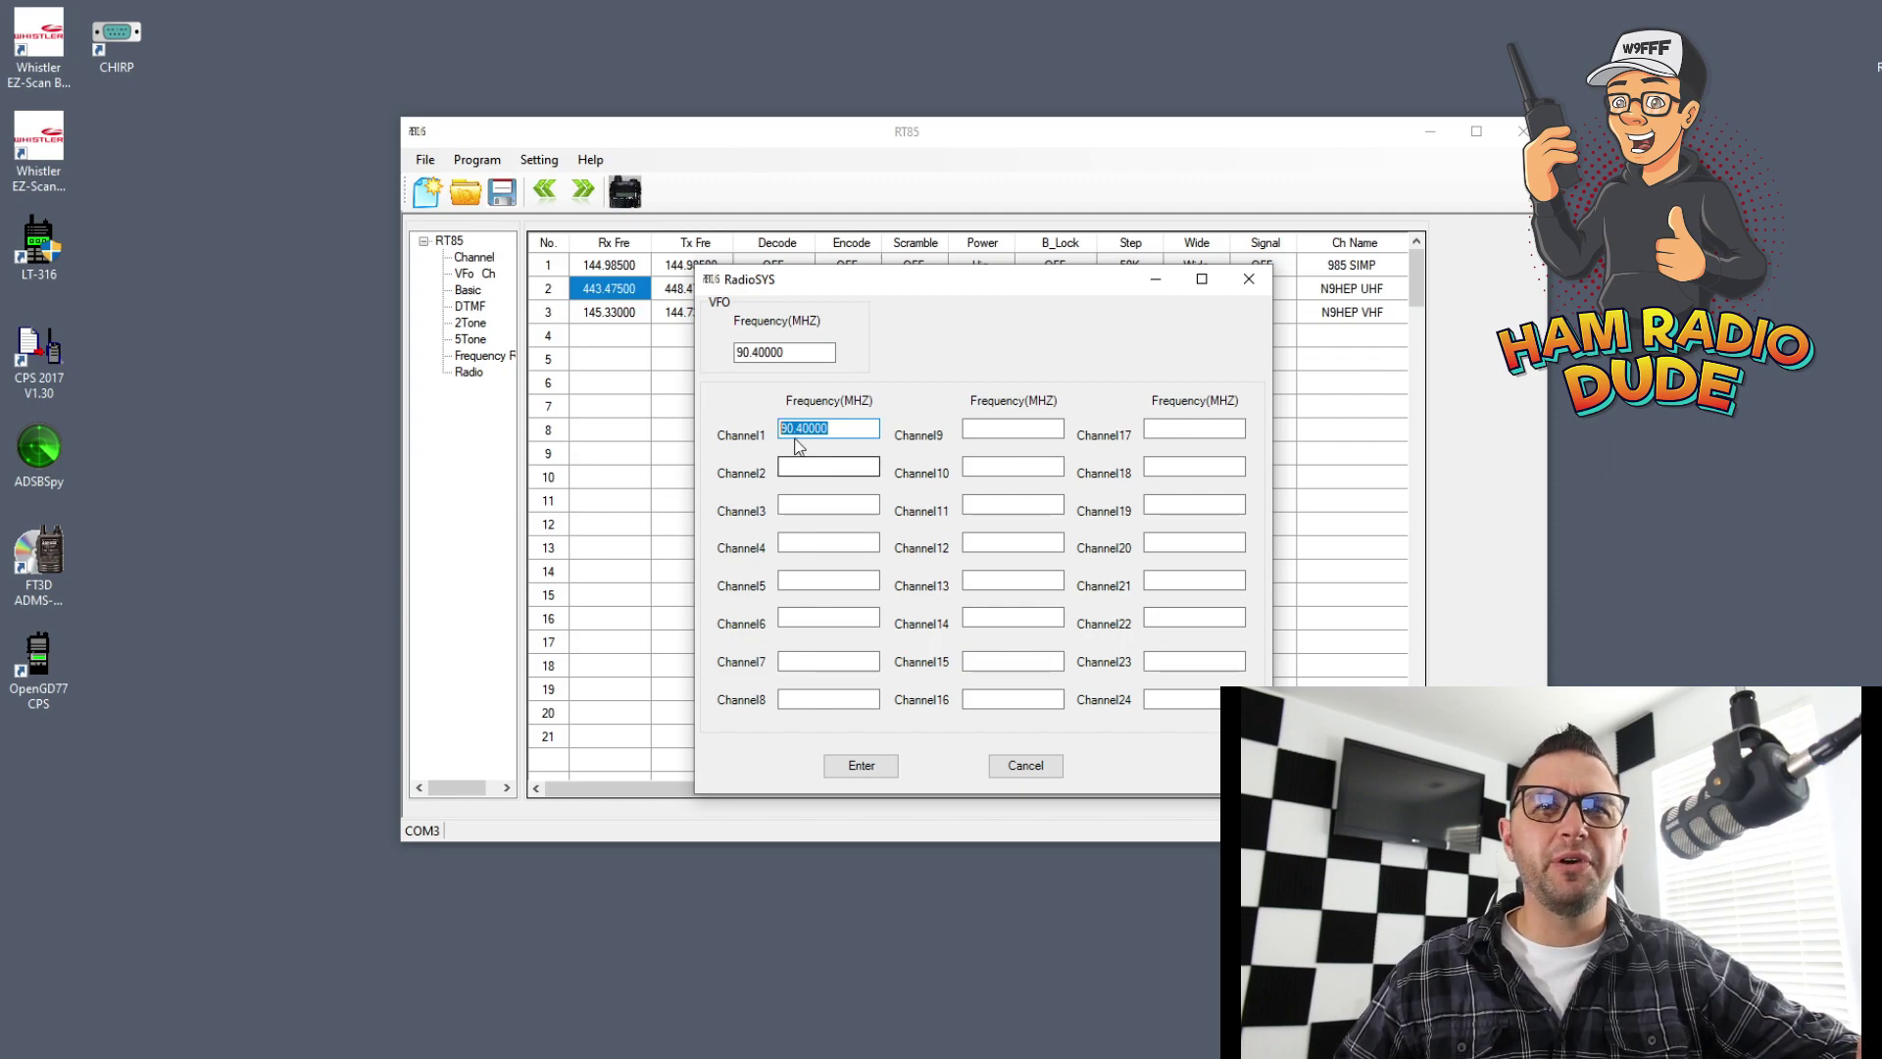
pyautogui.click(809, 472)
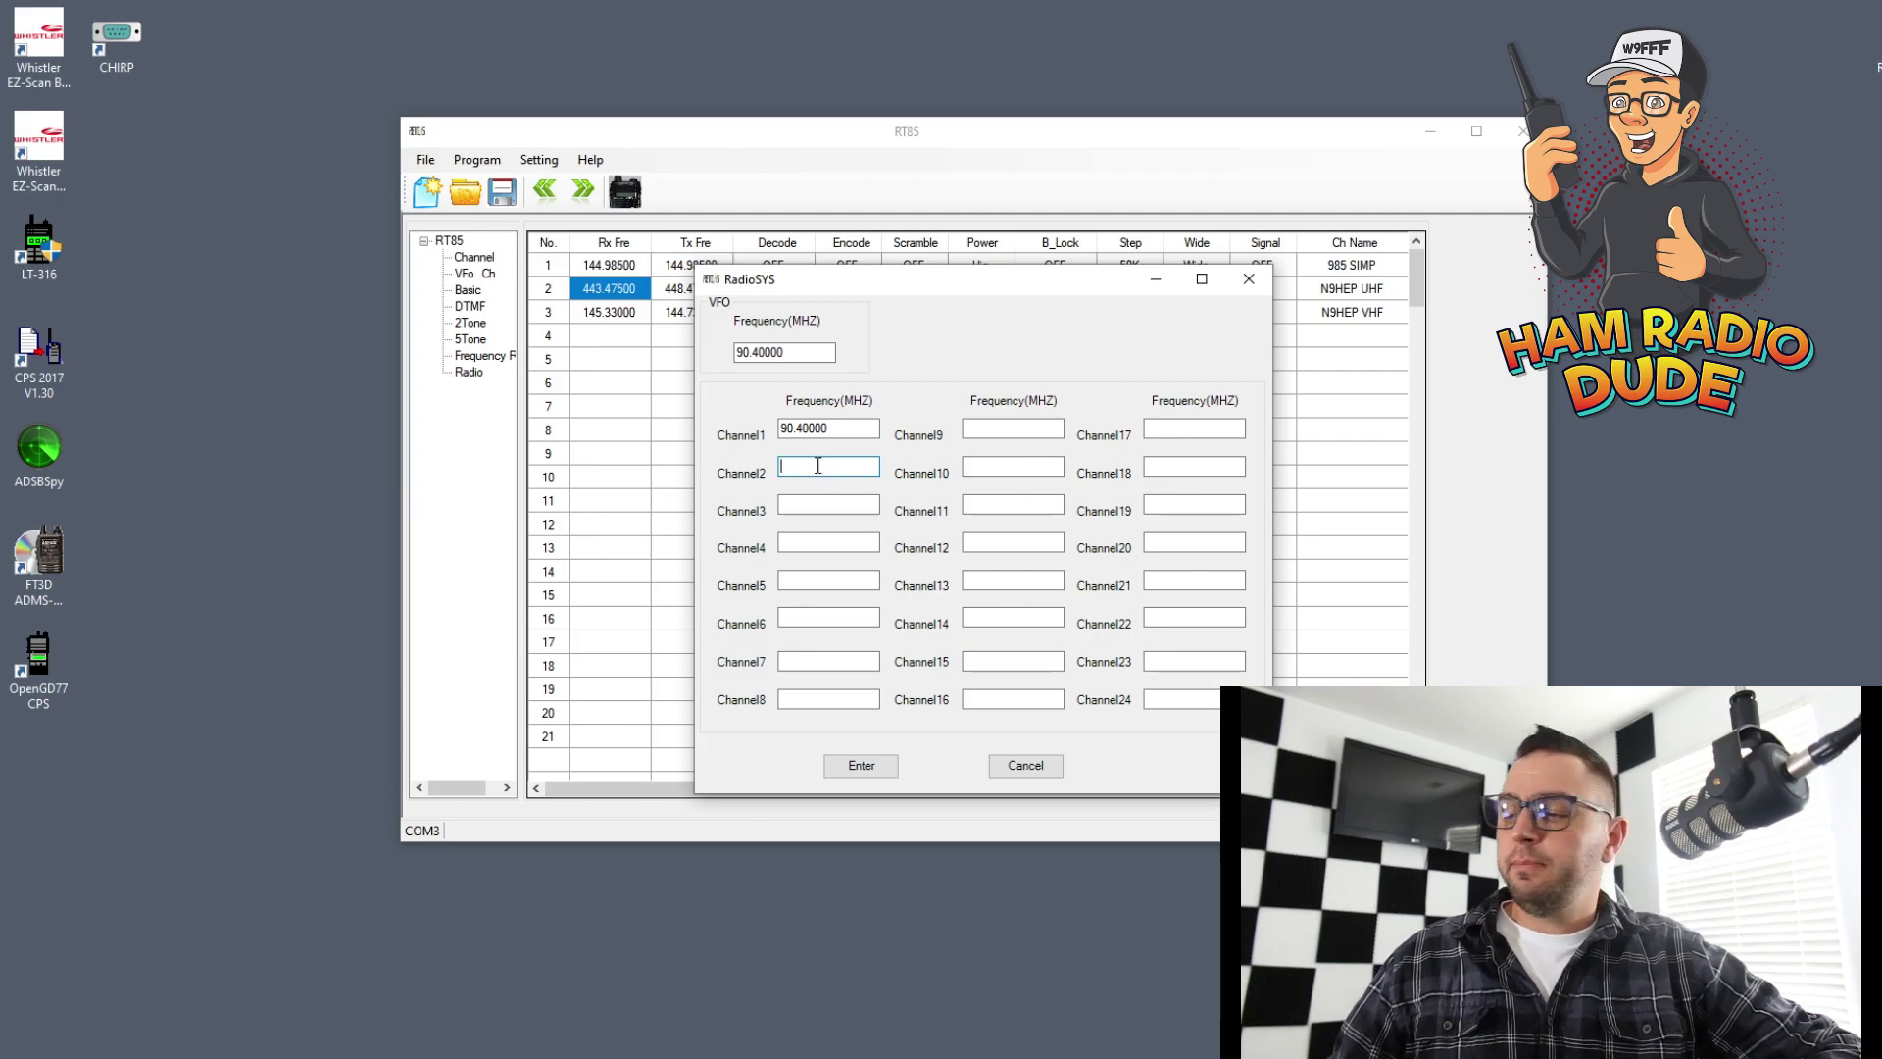
# Enter FM presets 105.5, 95.5 and 99.5 into Channel2–4.
pyautogui.click(817, 465)
pyautogui.write('105')
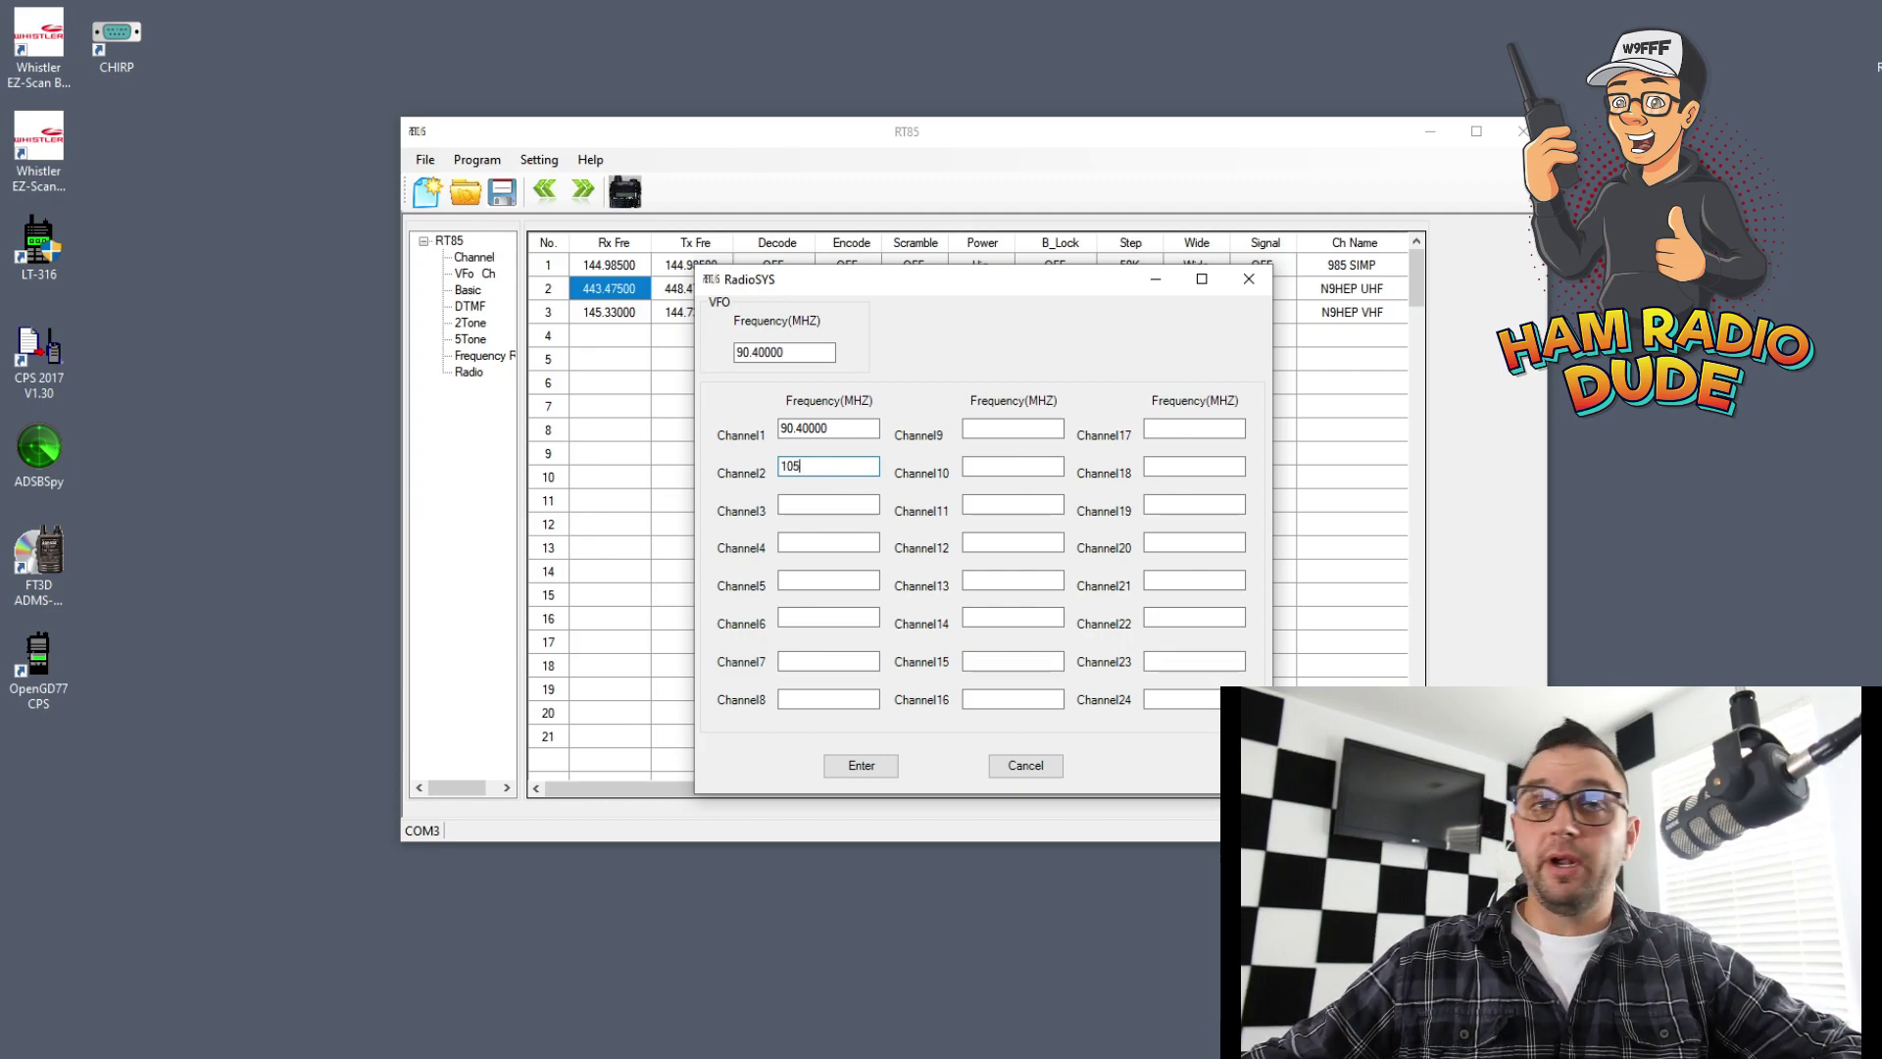
pyautogui.write('.5')
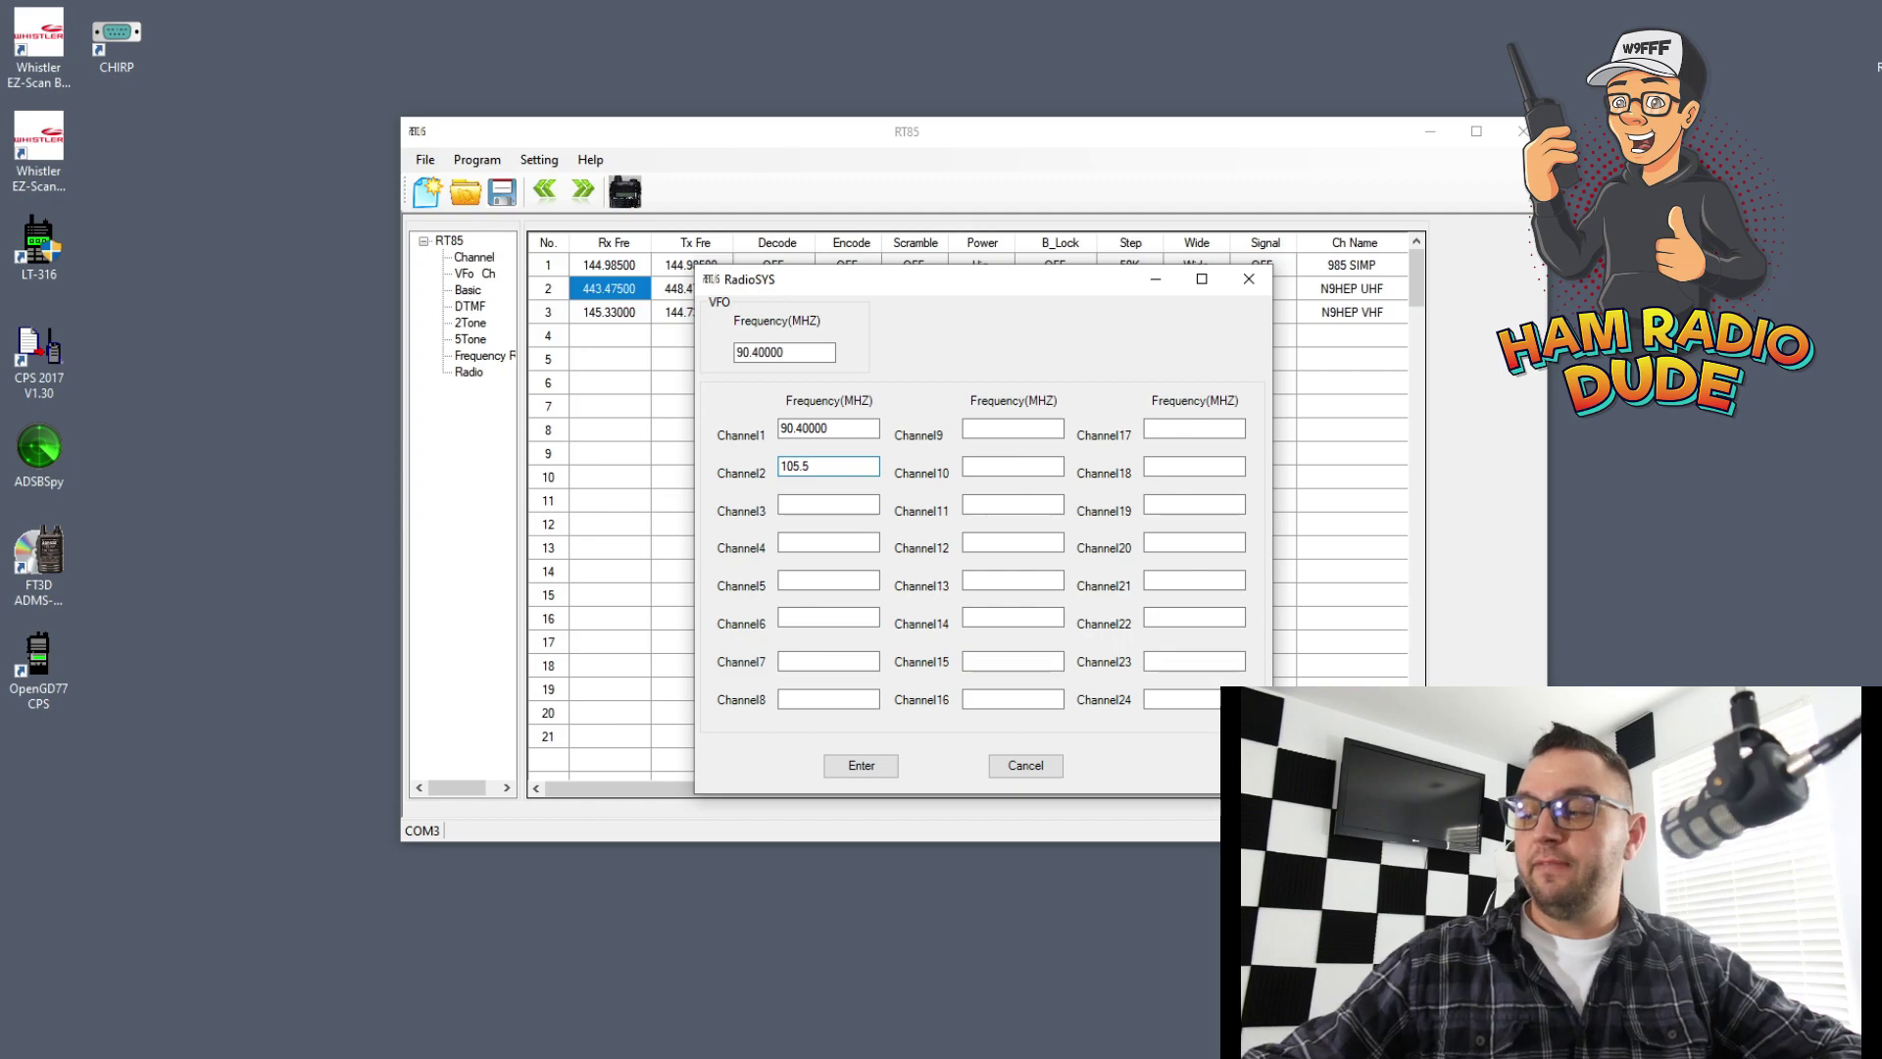
pyautogui.press('Tab')
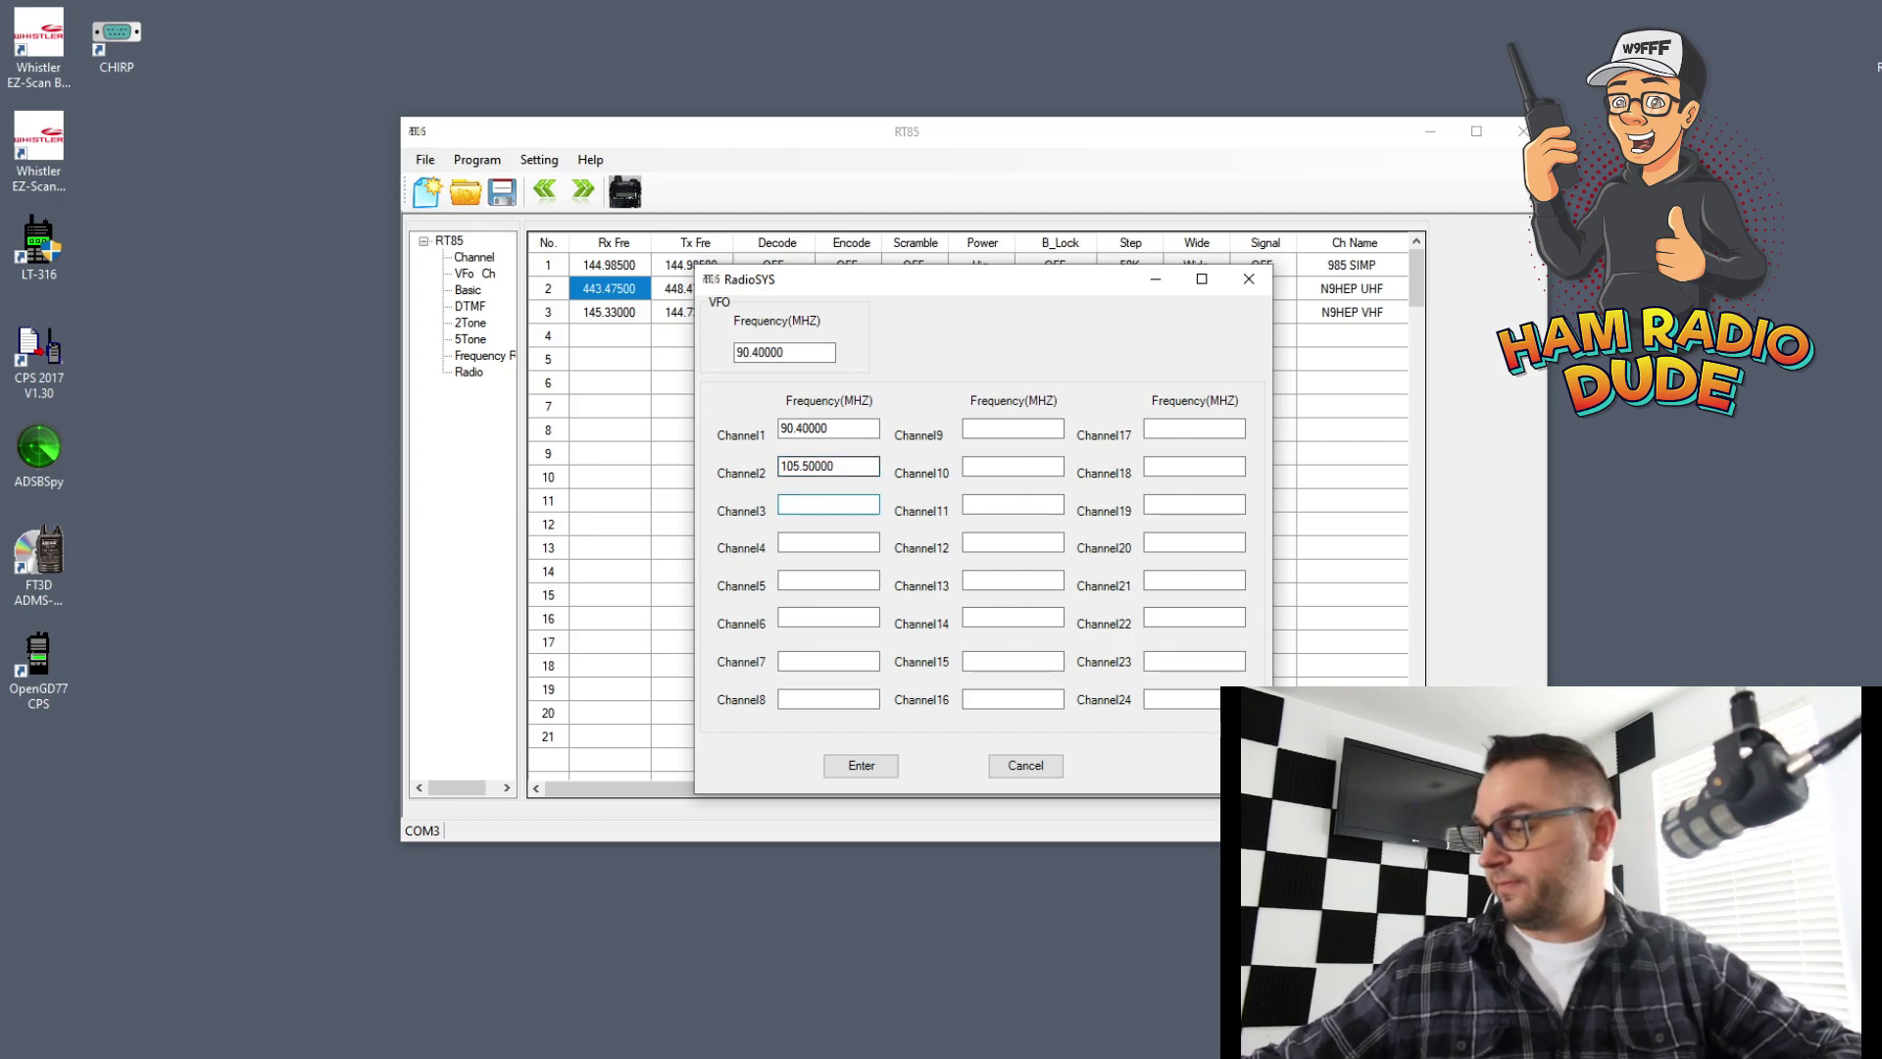
pyautogui.write('95')
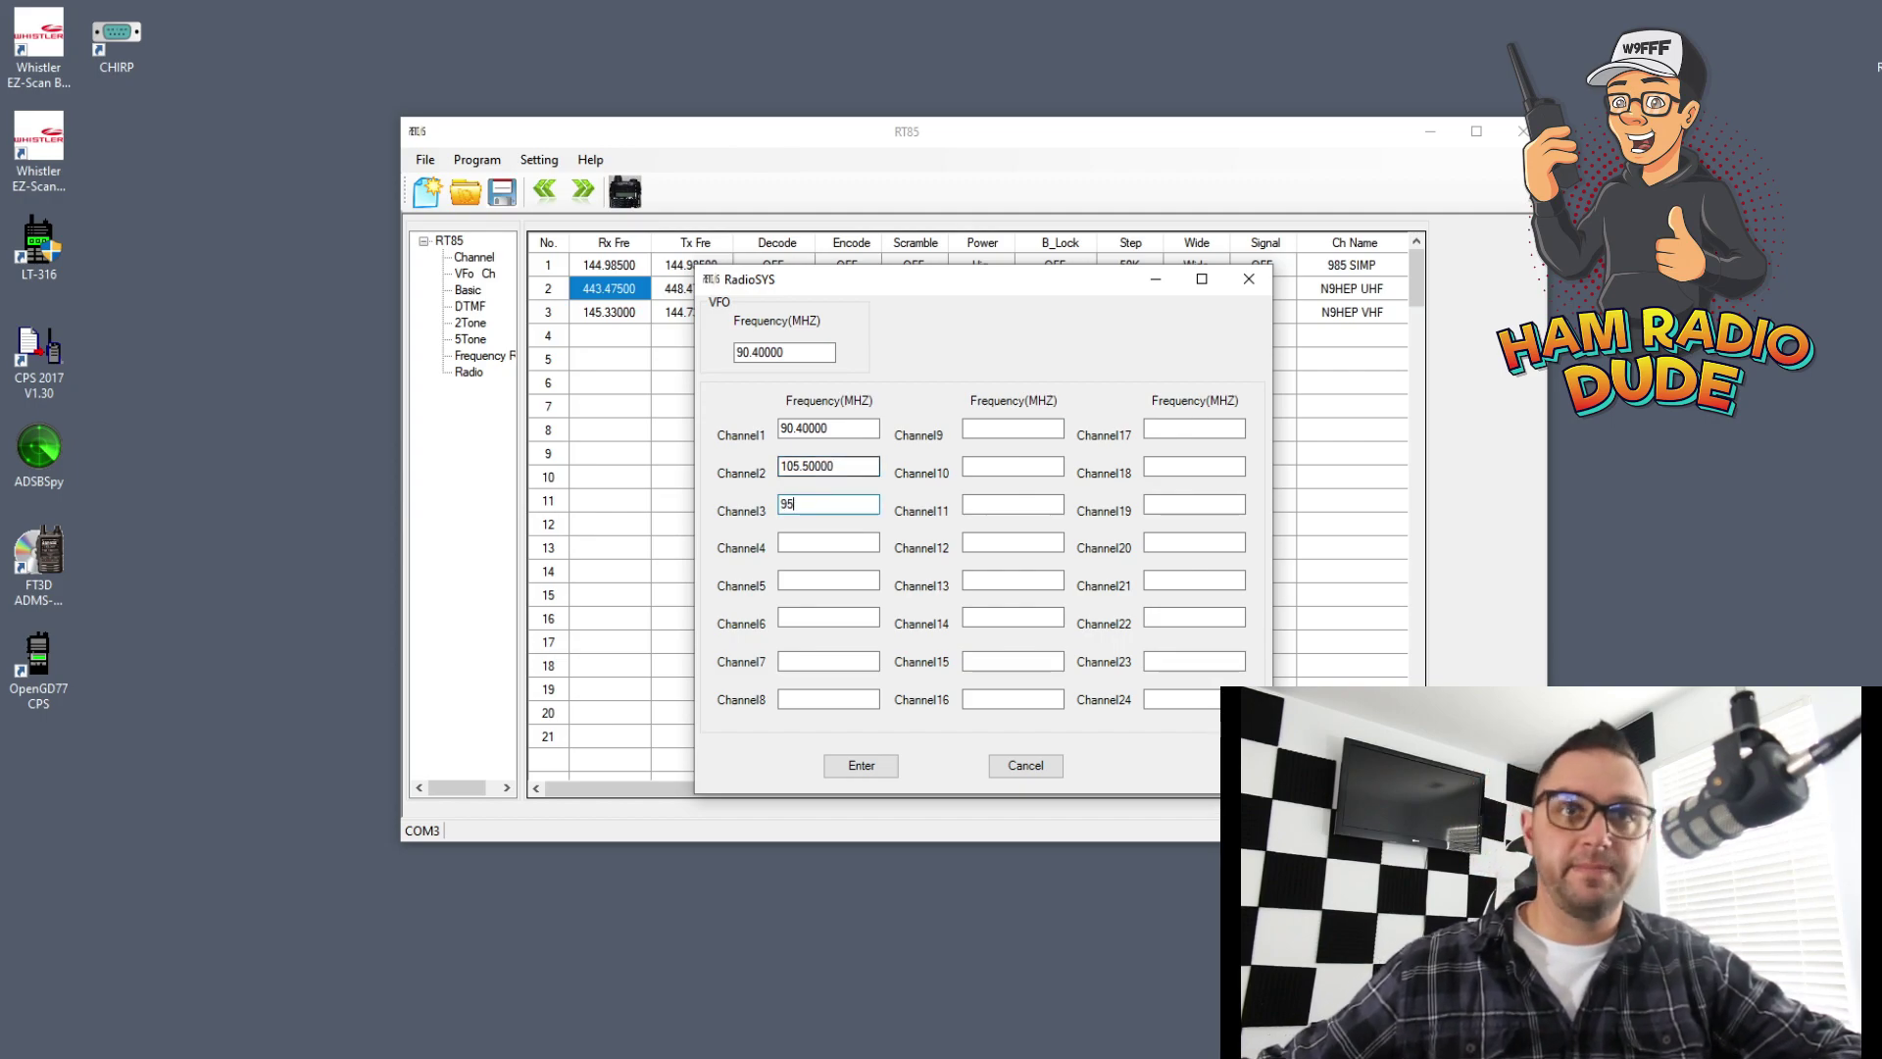
pyautogui.write('.5')
pyautogui.press('Tab')
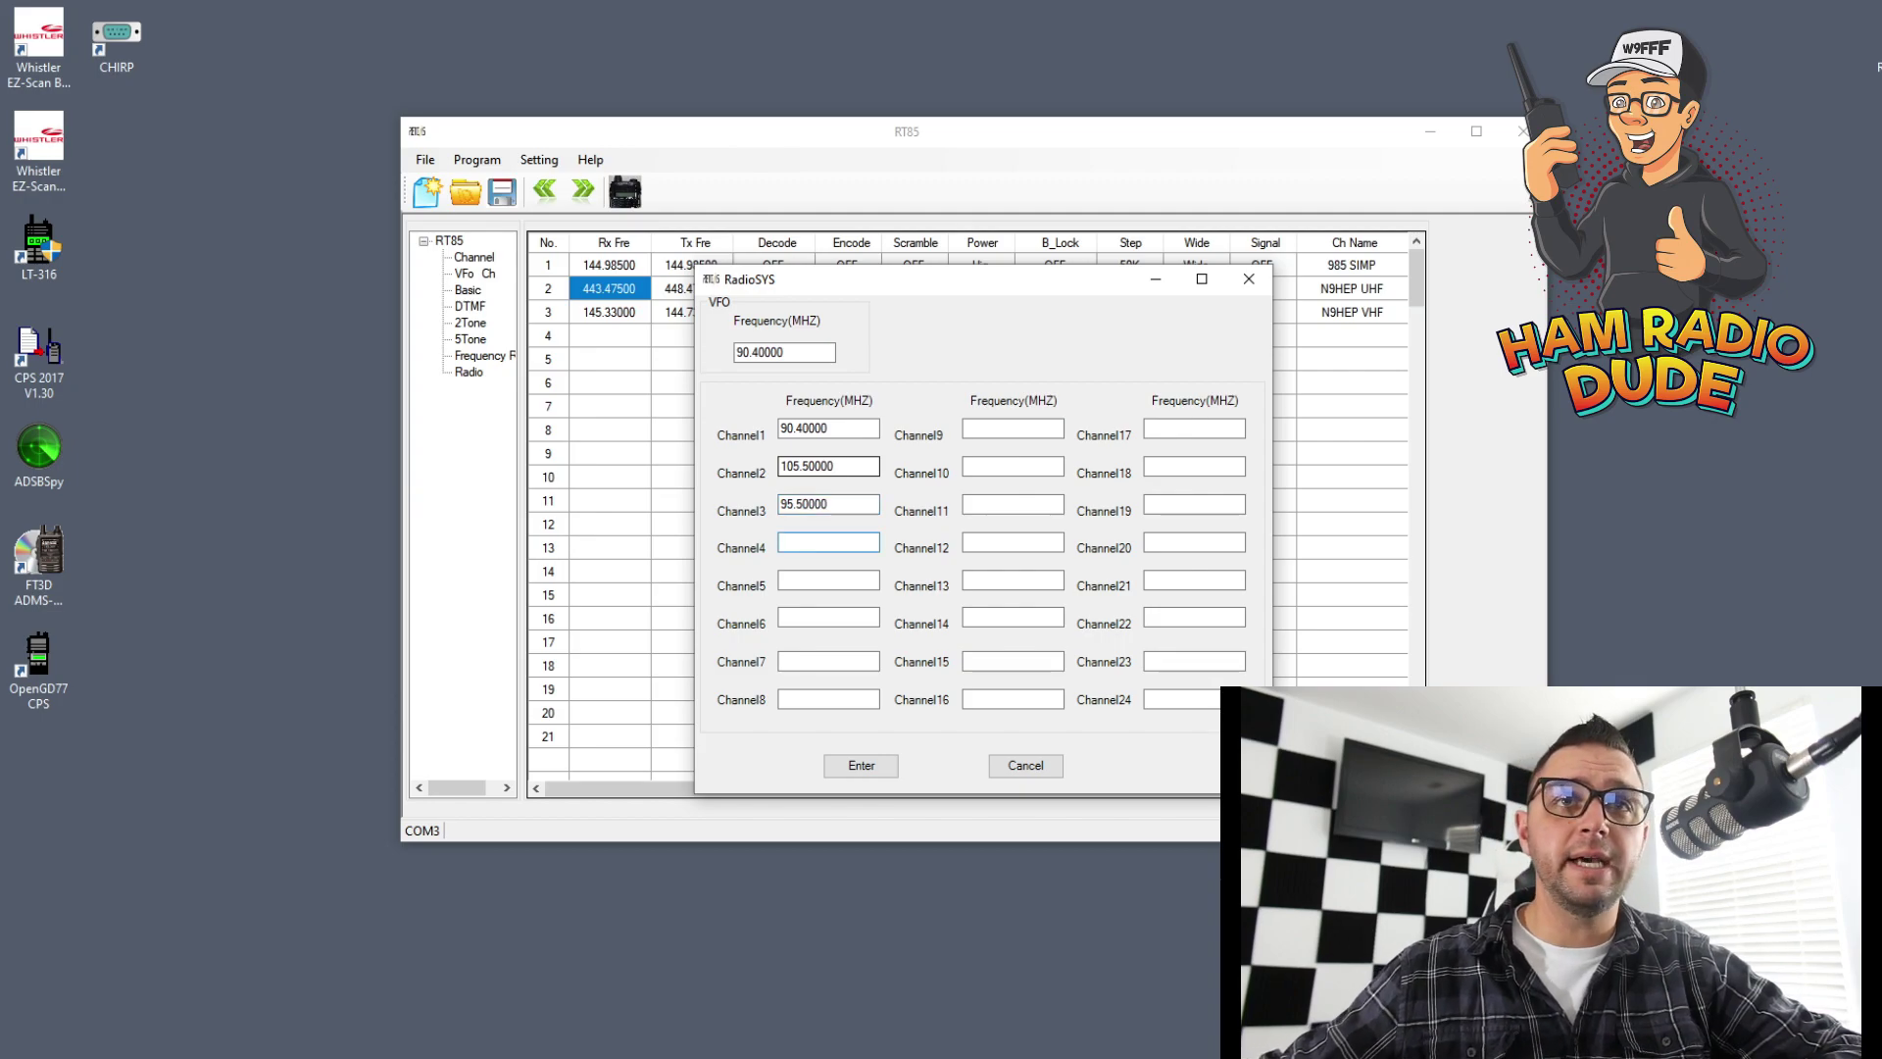
pyautogui.write('99.')
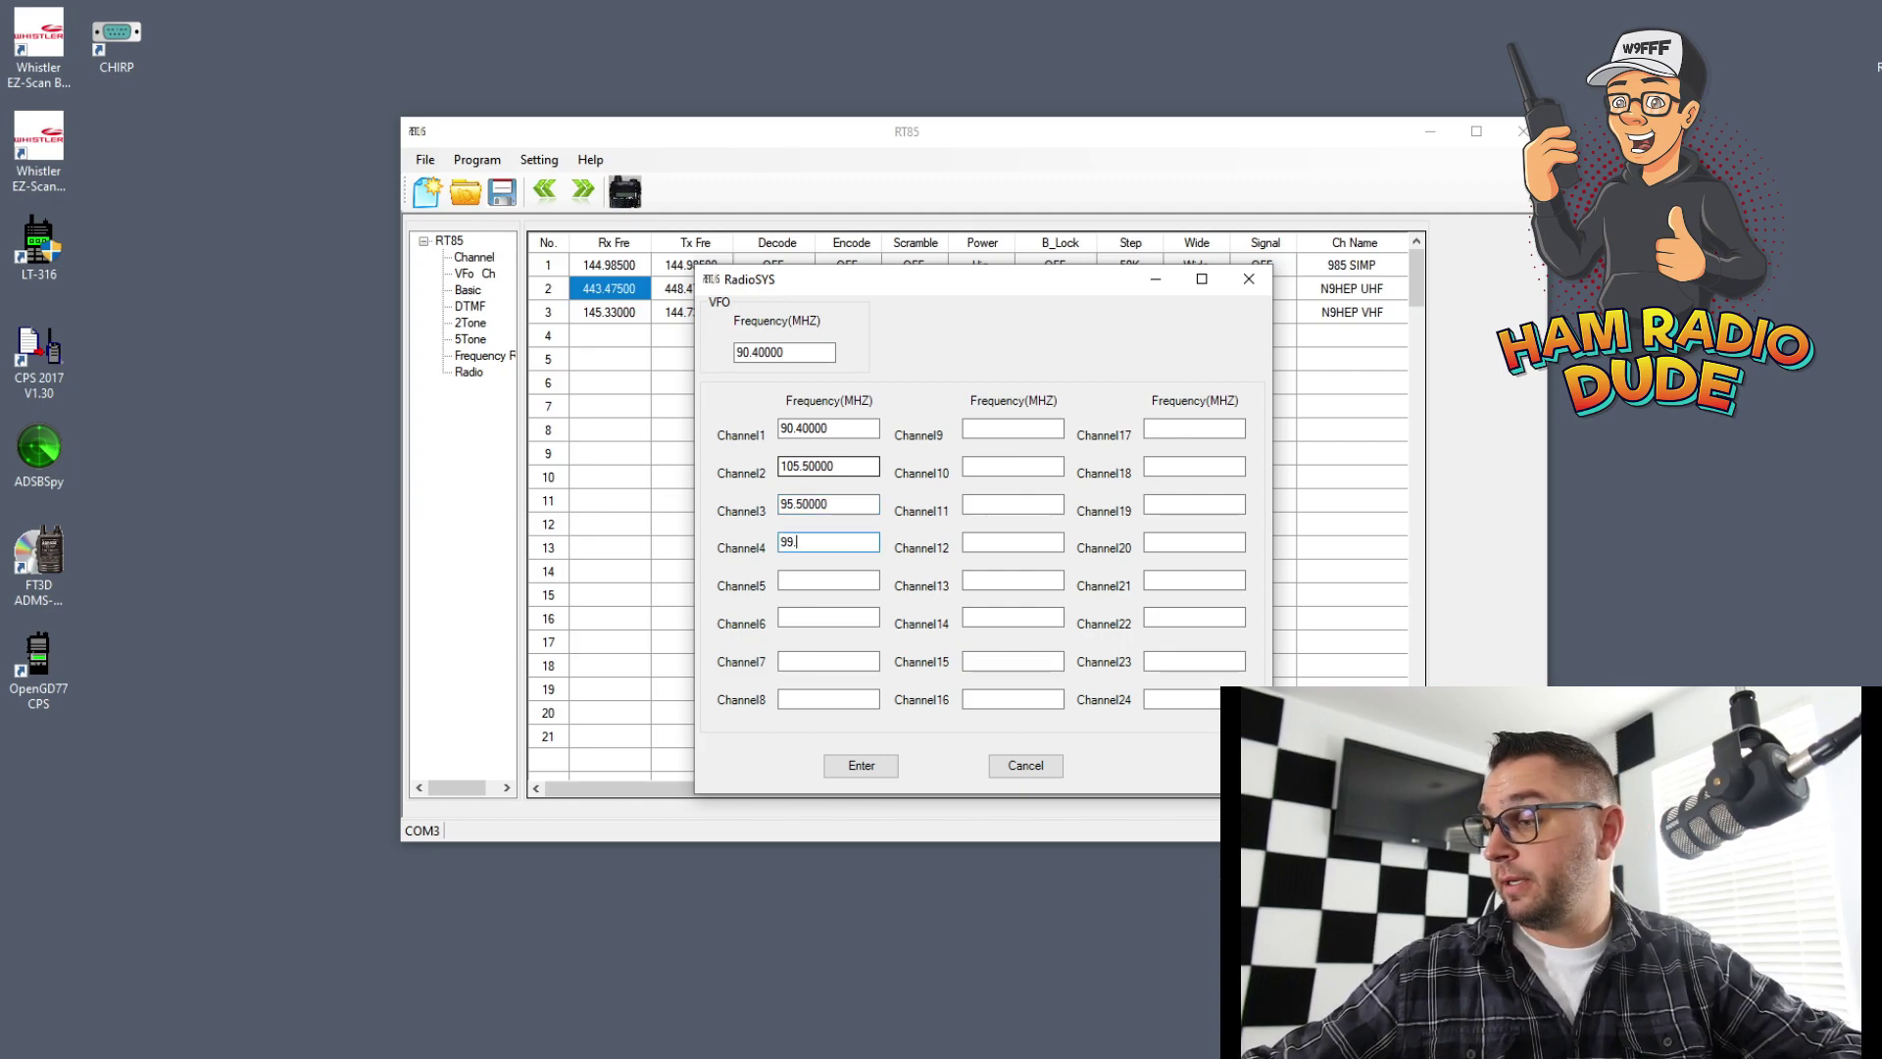
pyautogui.write('5')
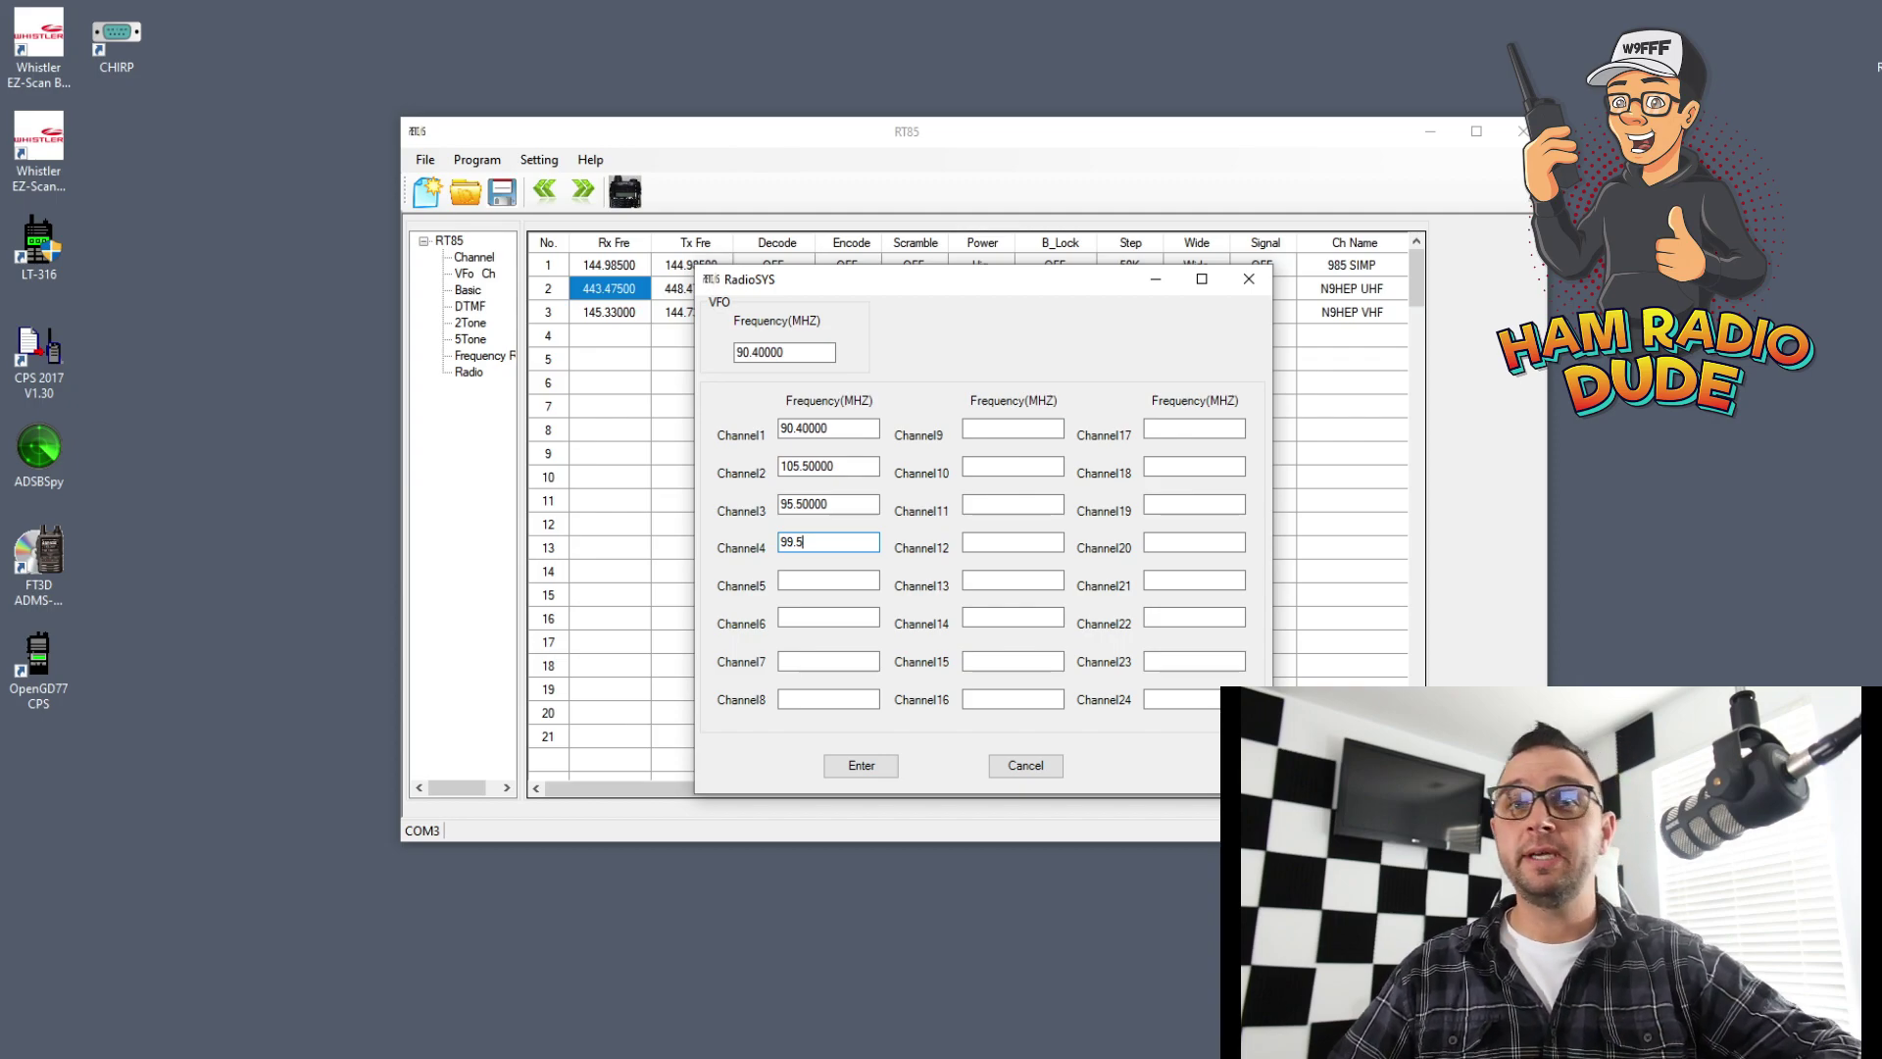
pyautogui.click(839, 762)
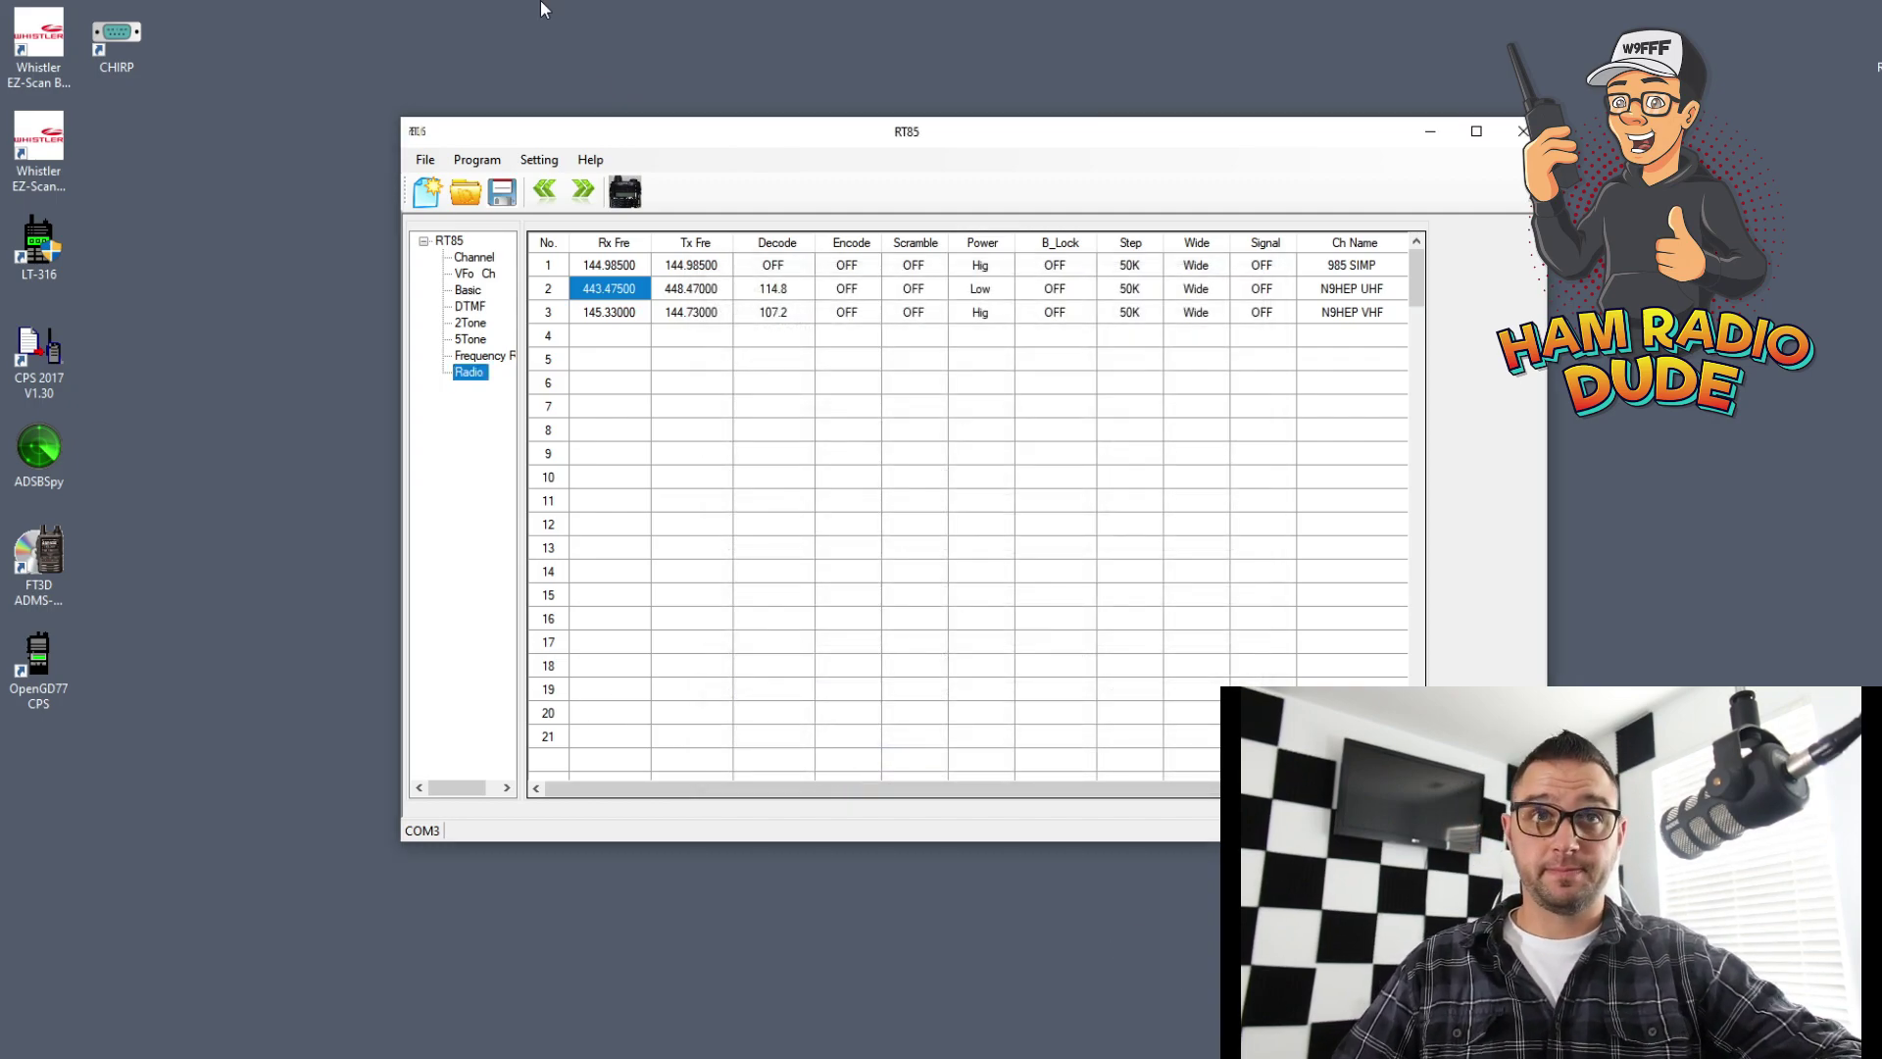
pyautogui.doubleClick(610, 333)
pyautogui.write('1')
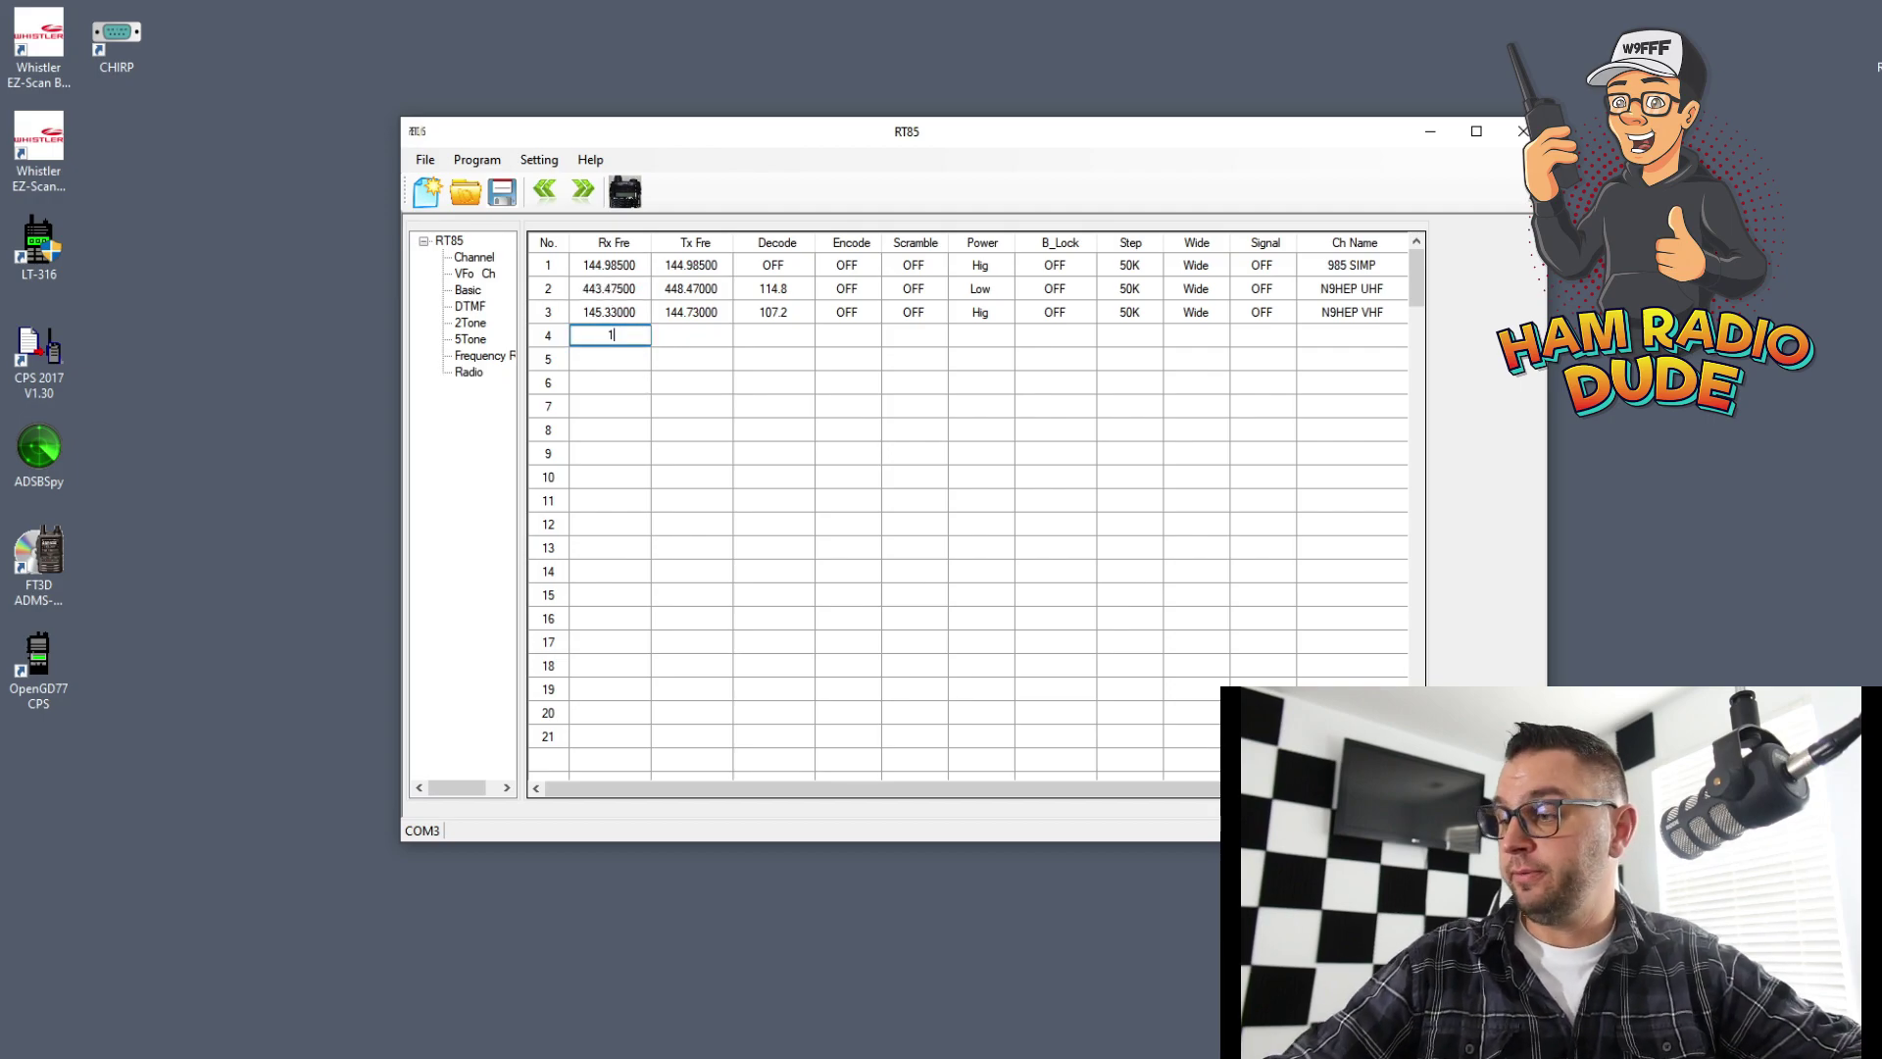
pyautogui.write('62')
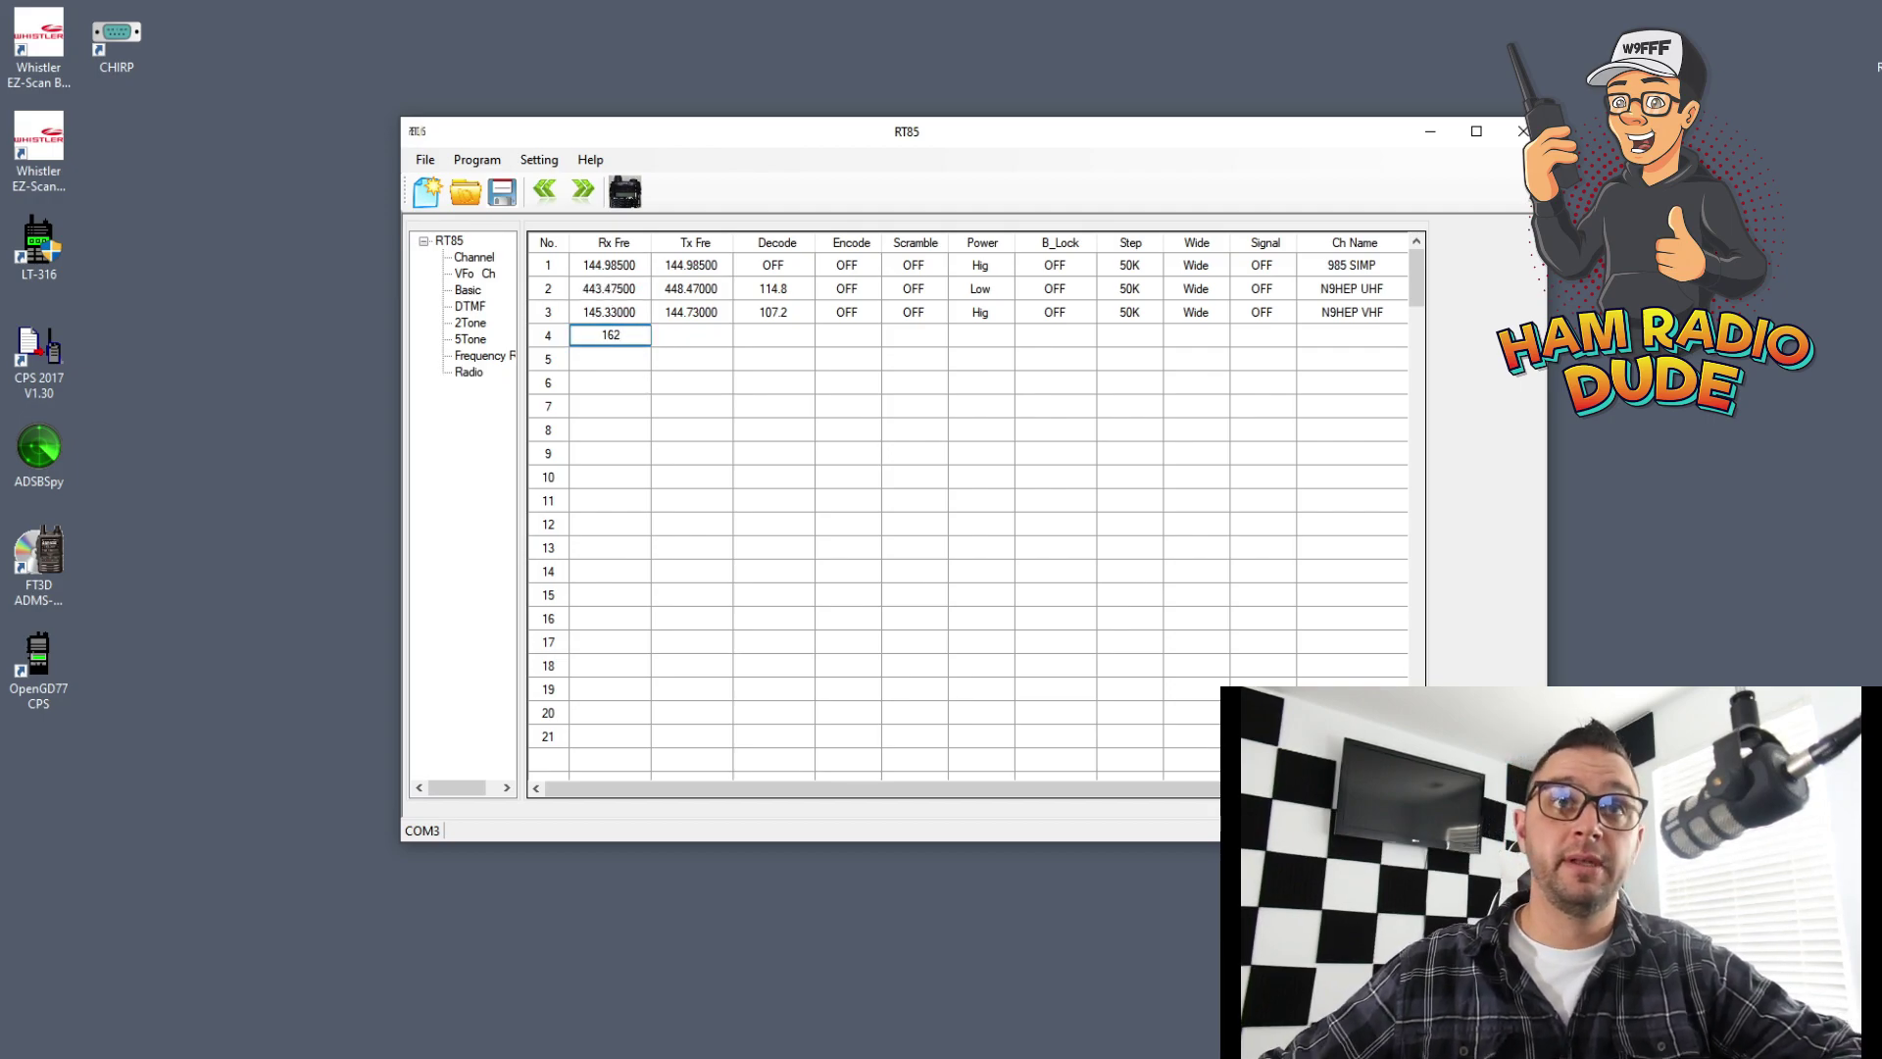
pyautogui.write('.500')
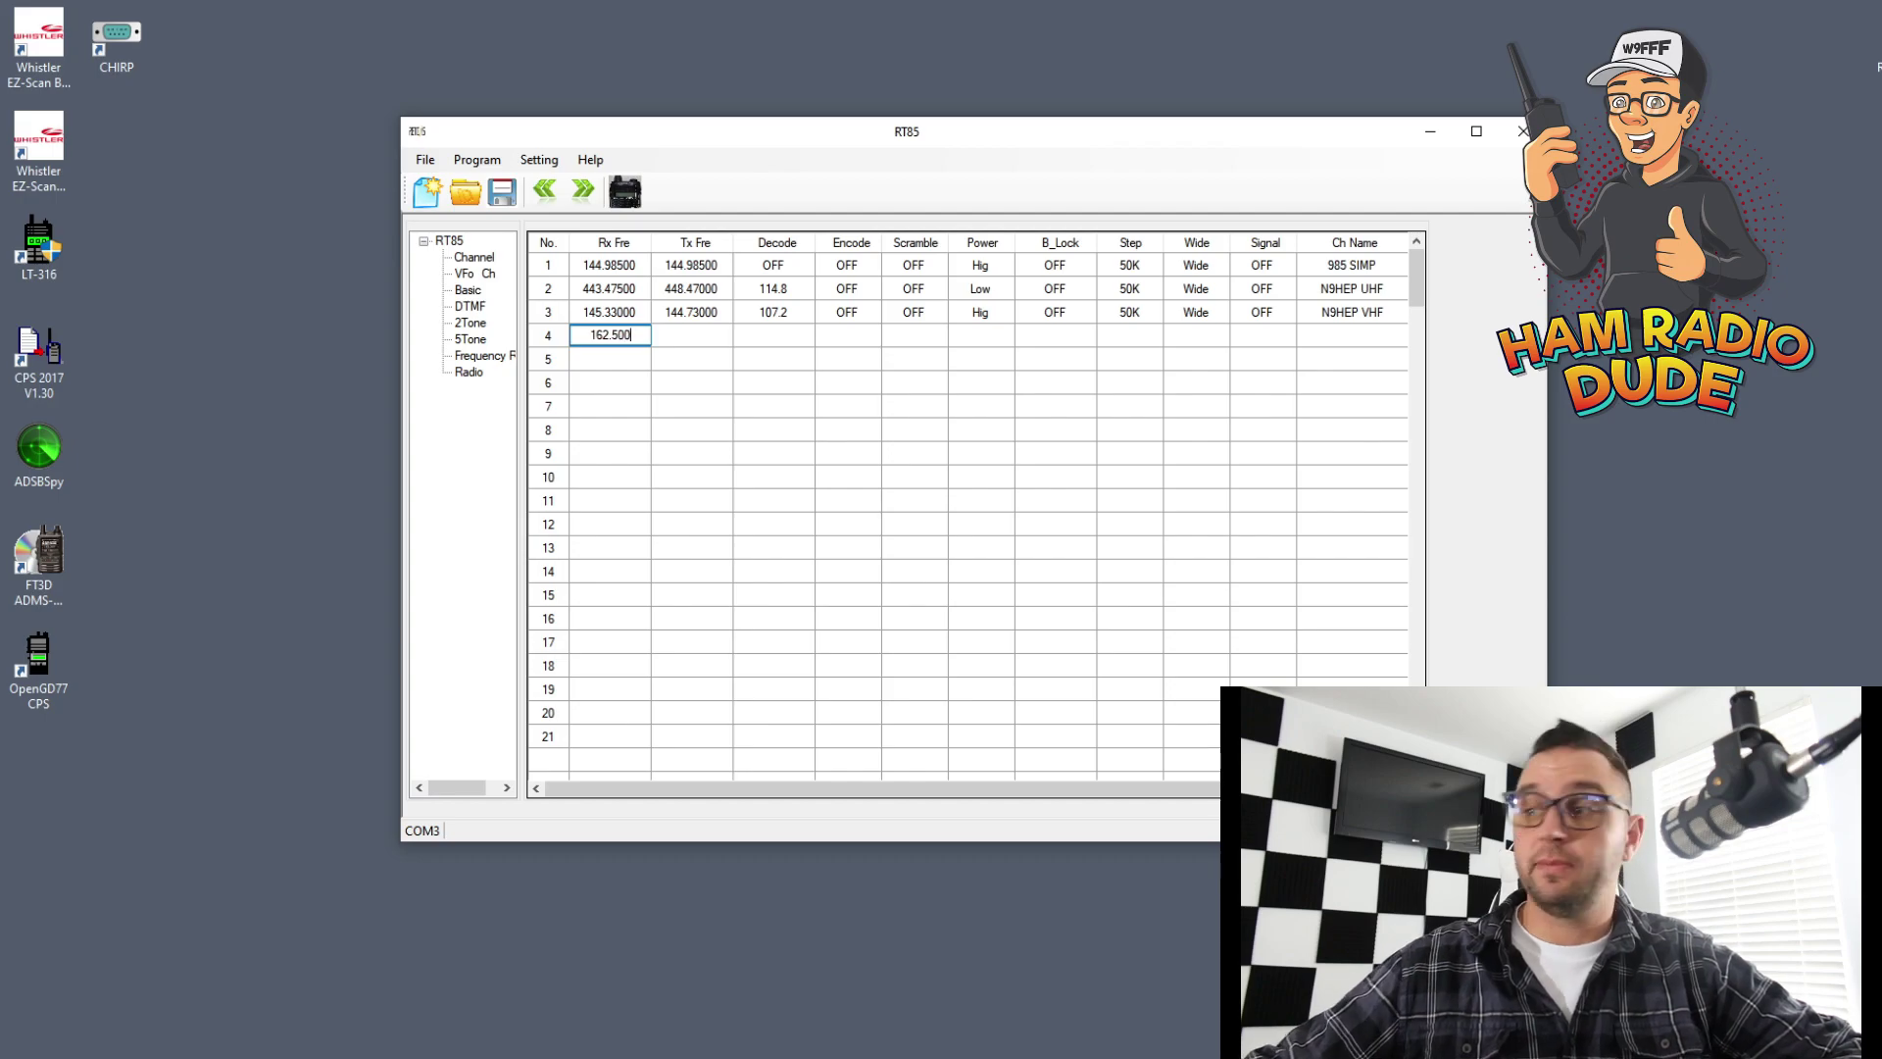
pyautogui.press('Tab')
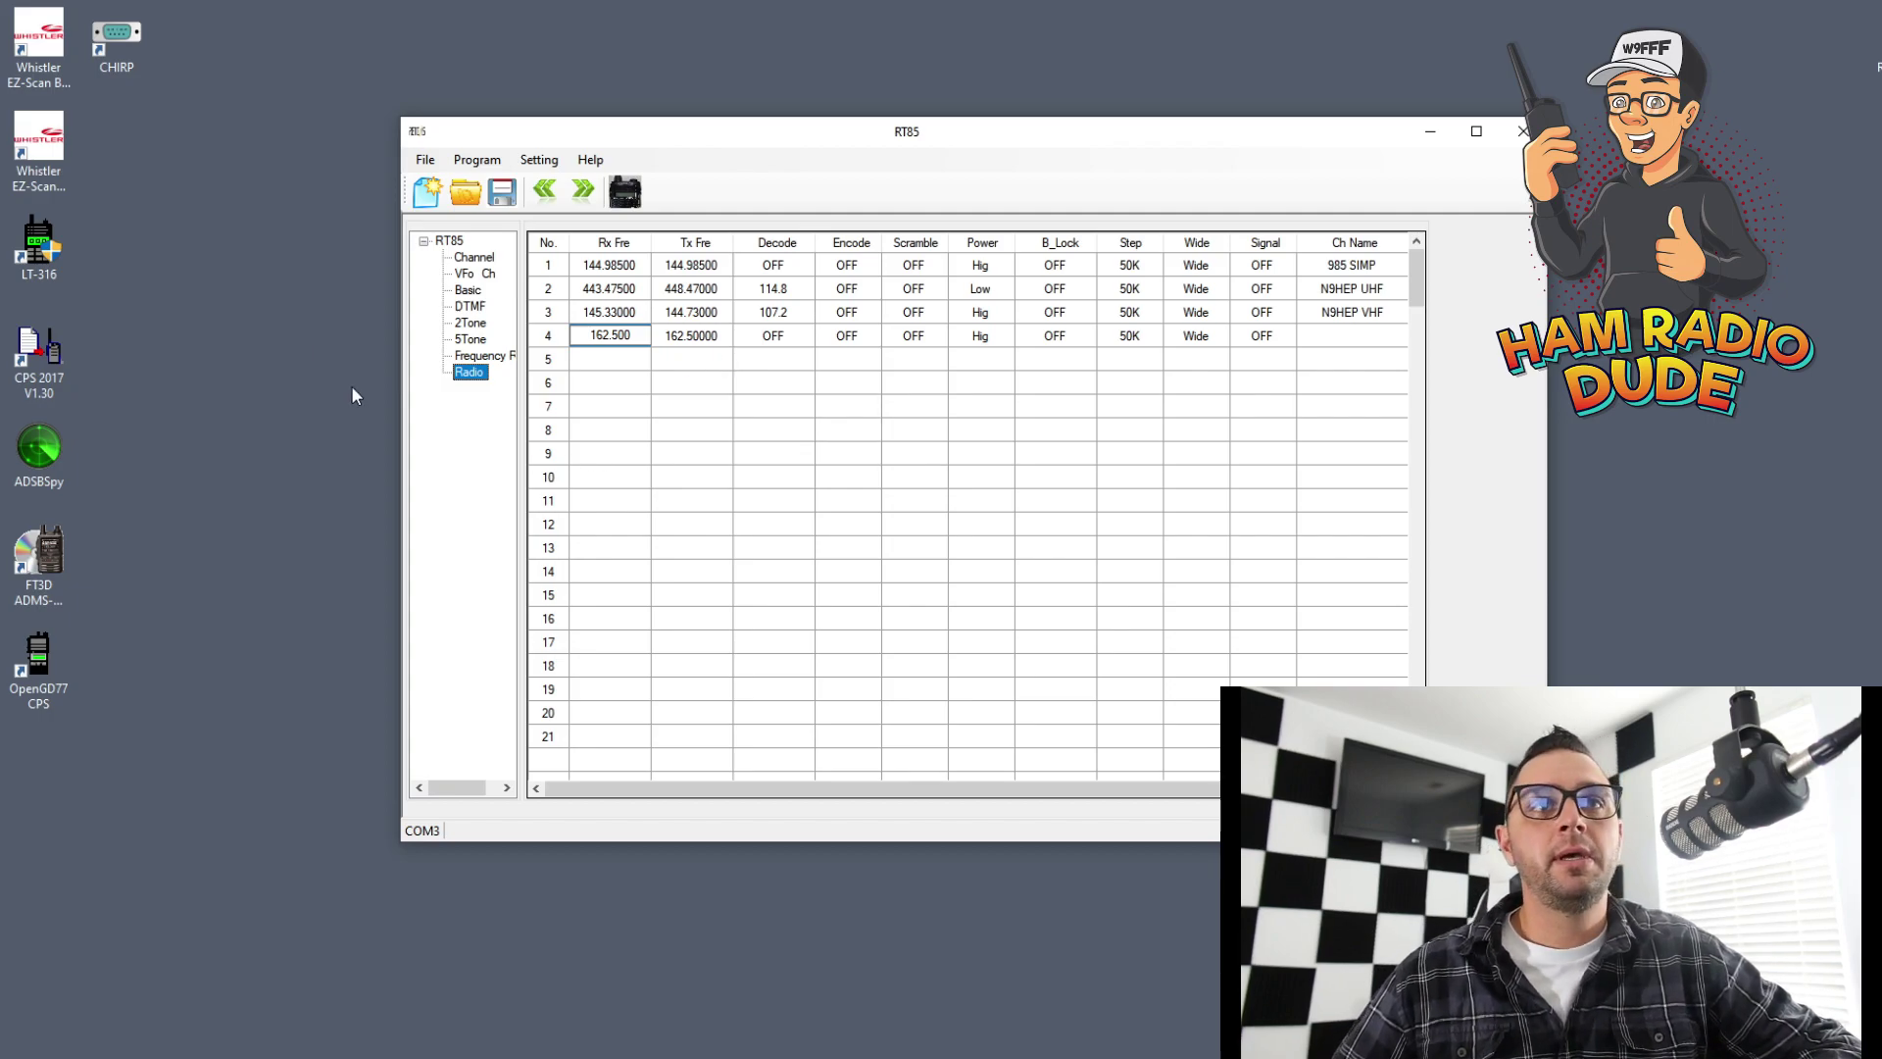
pyautogui.click(597, 339)
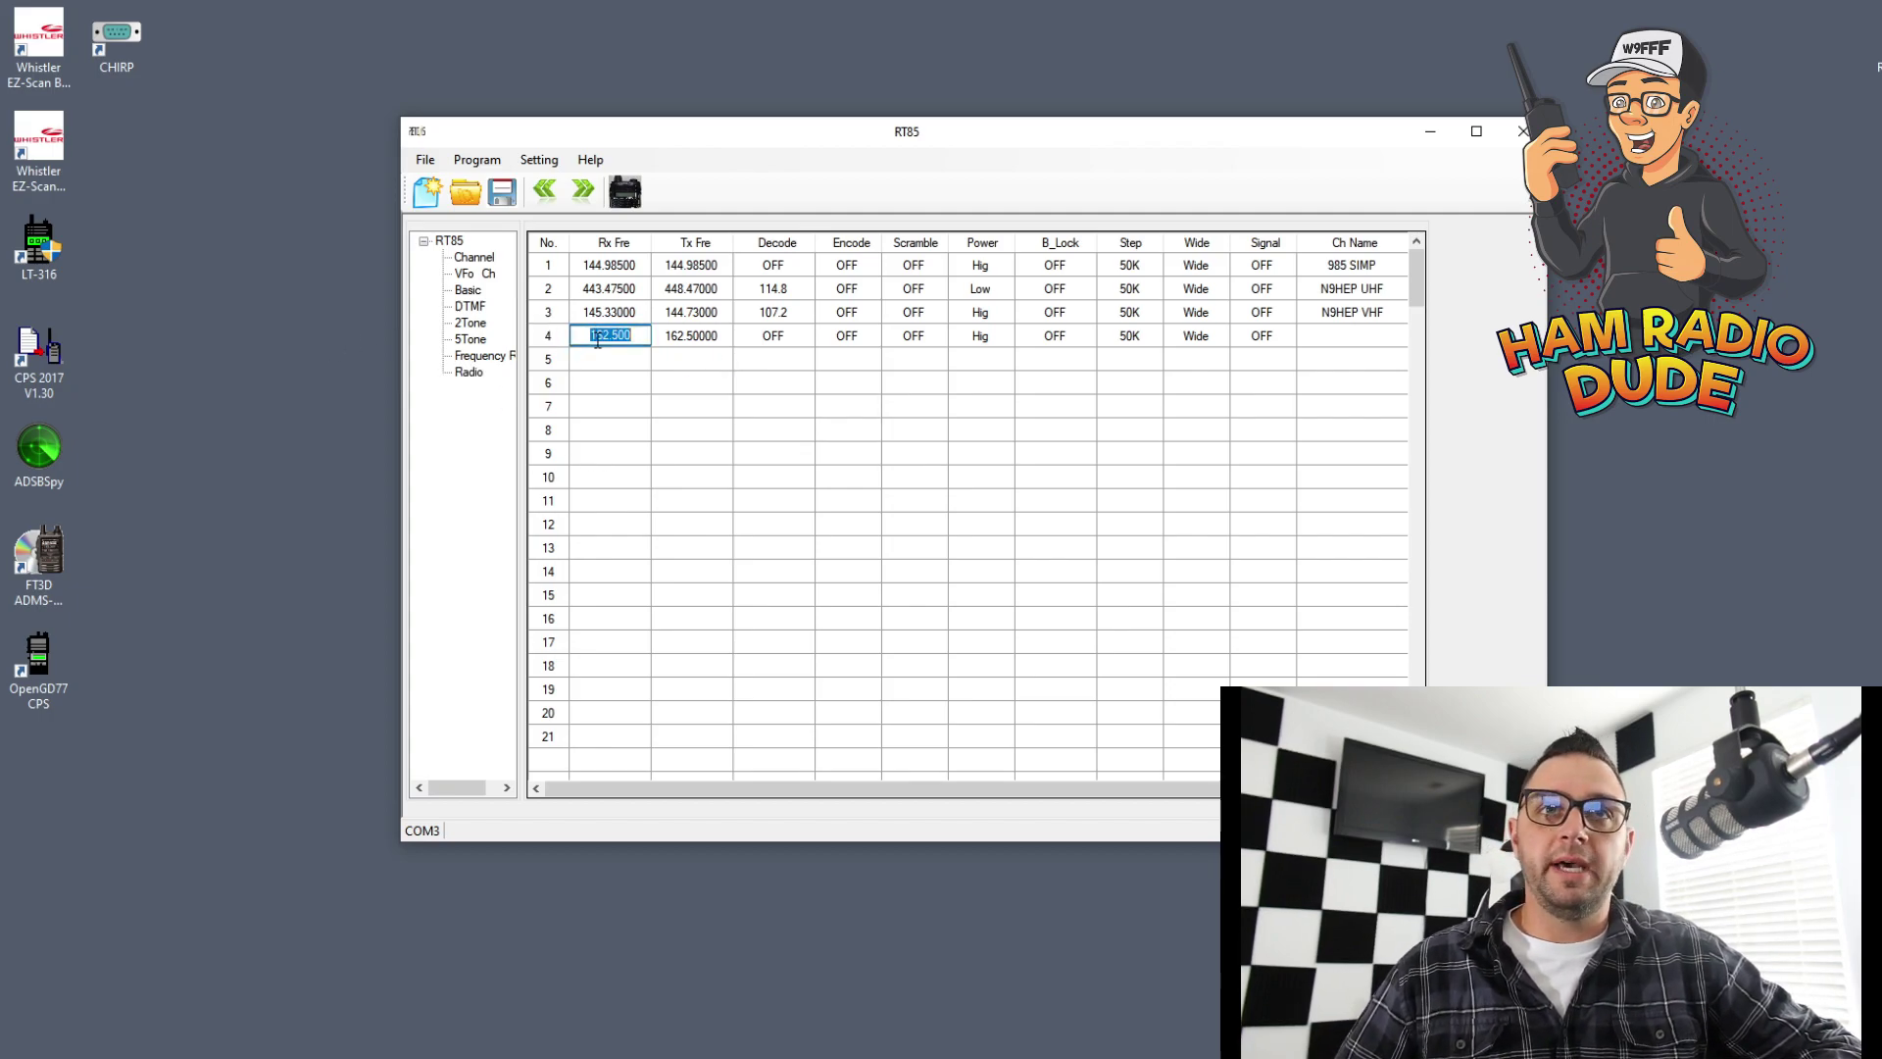
pyautogui.press('BackSpace')
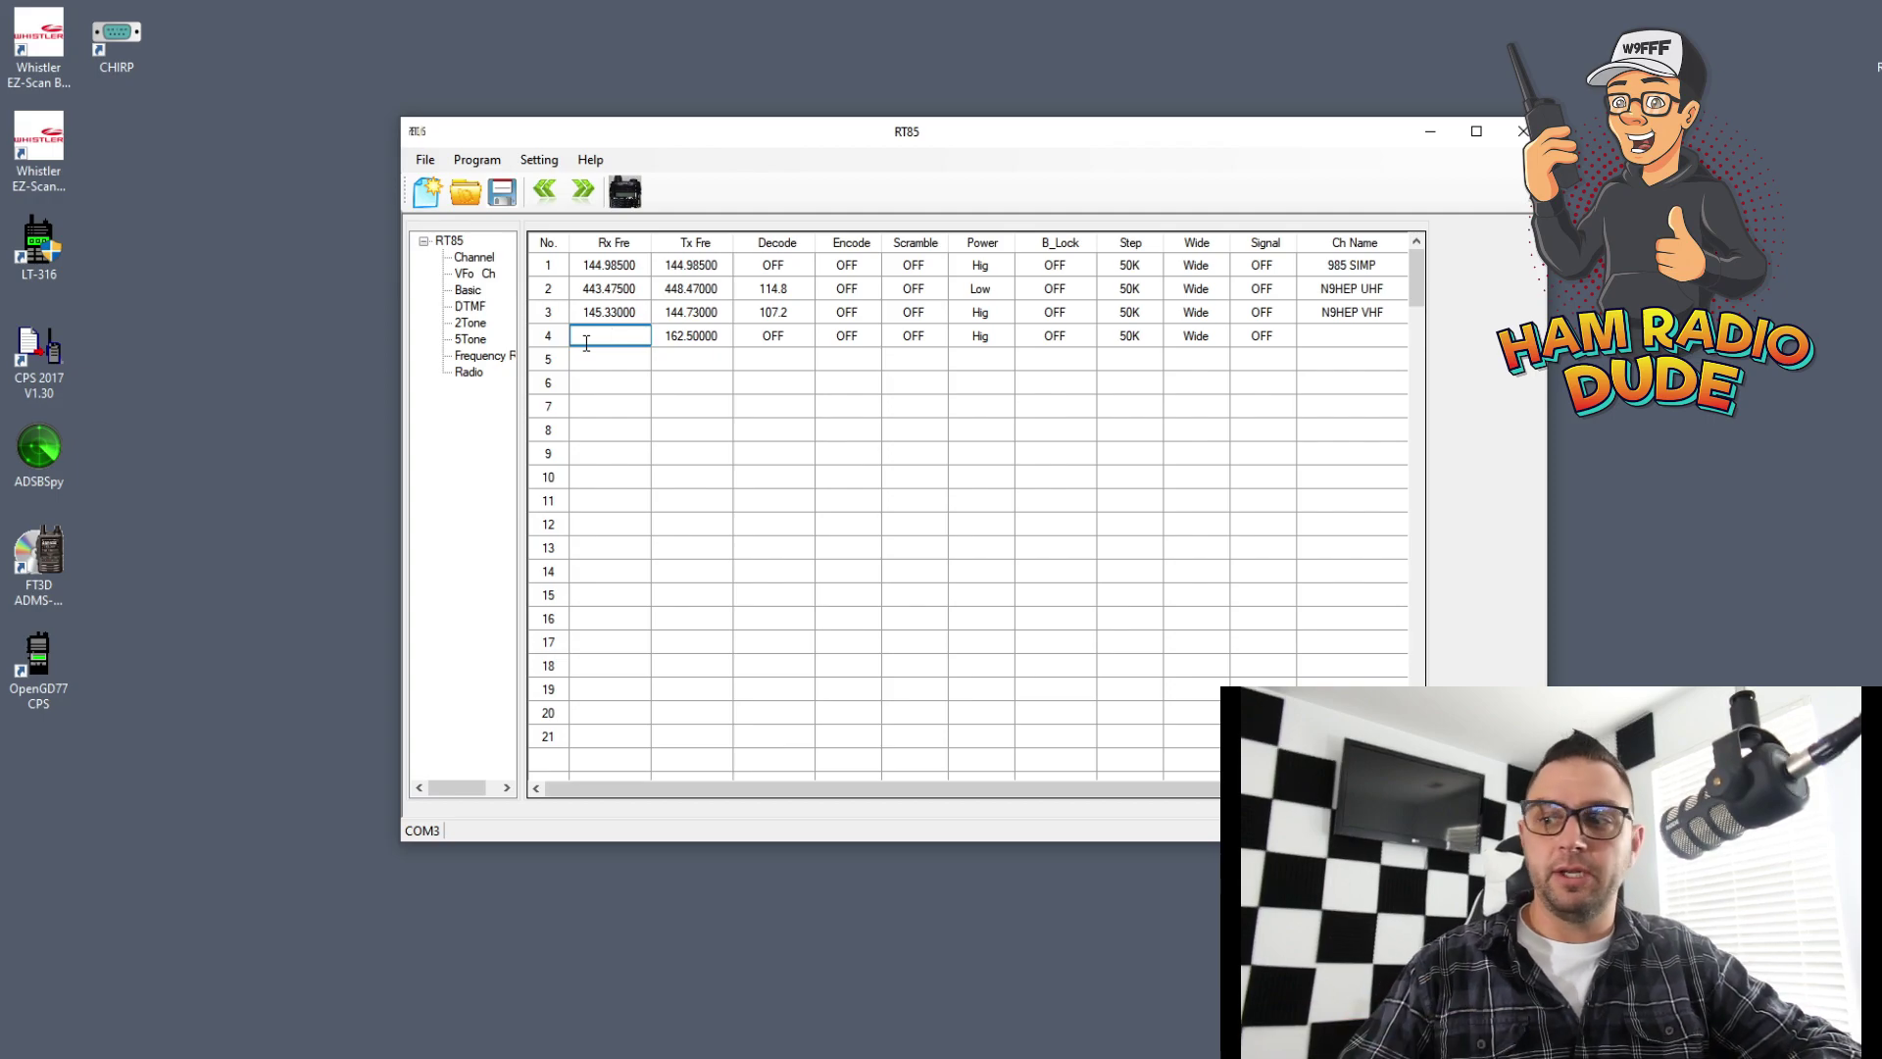
pyautogui.press('Return')
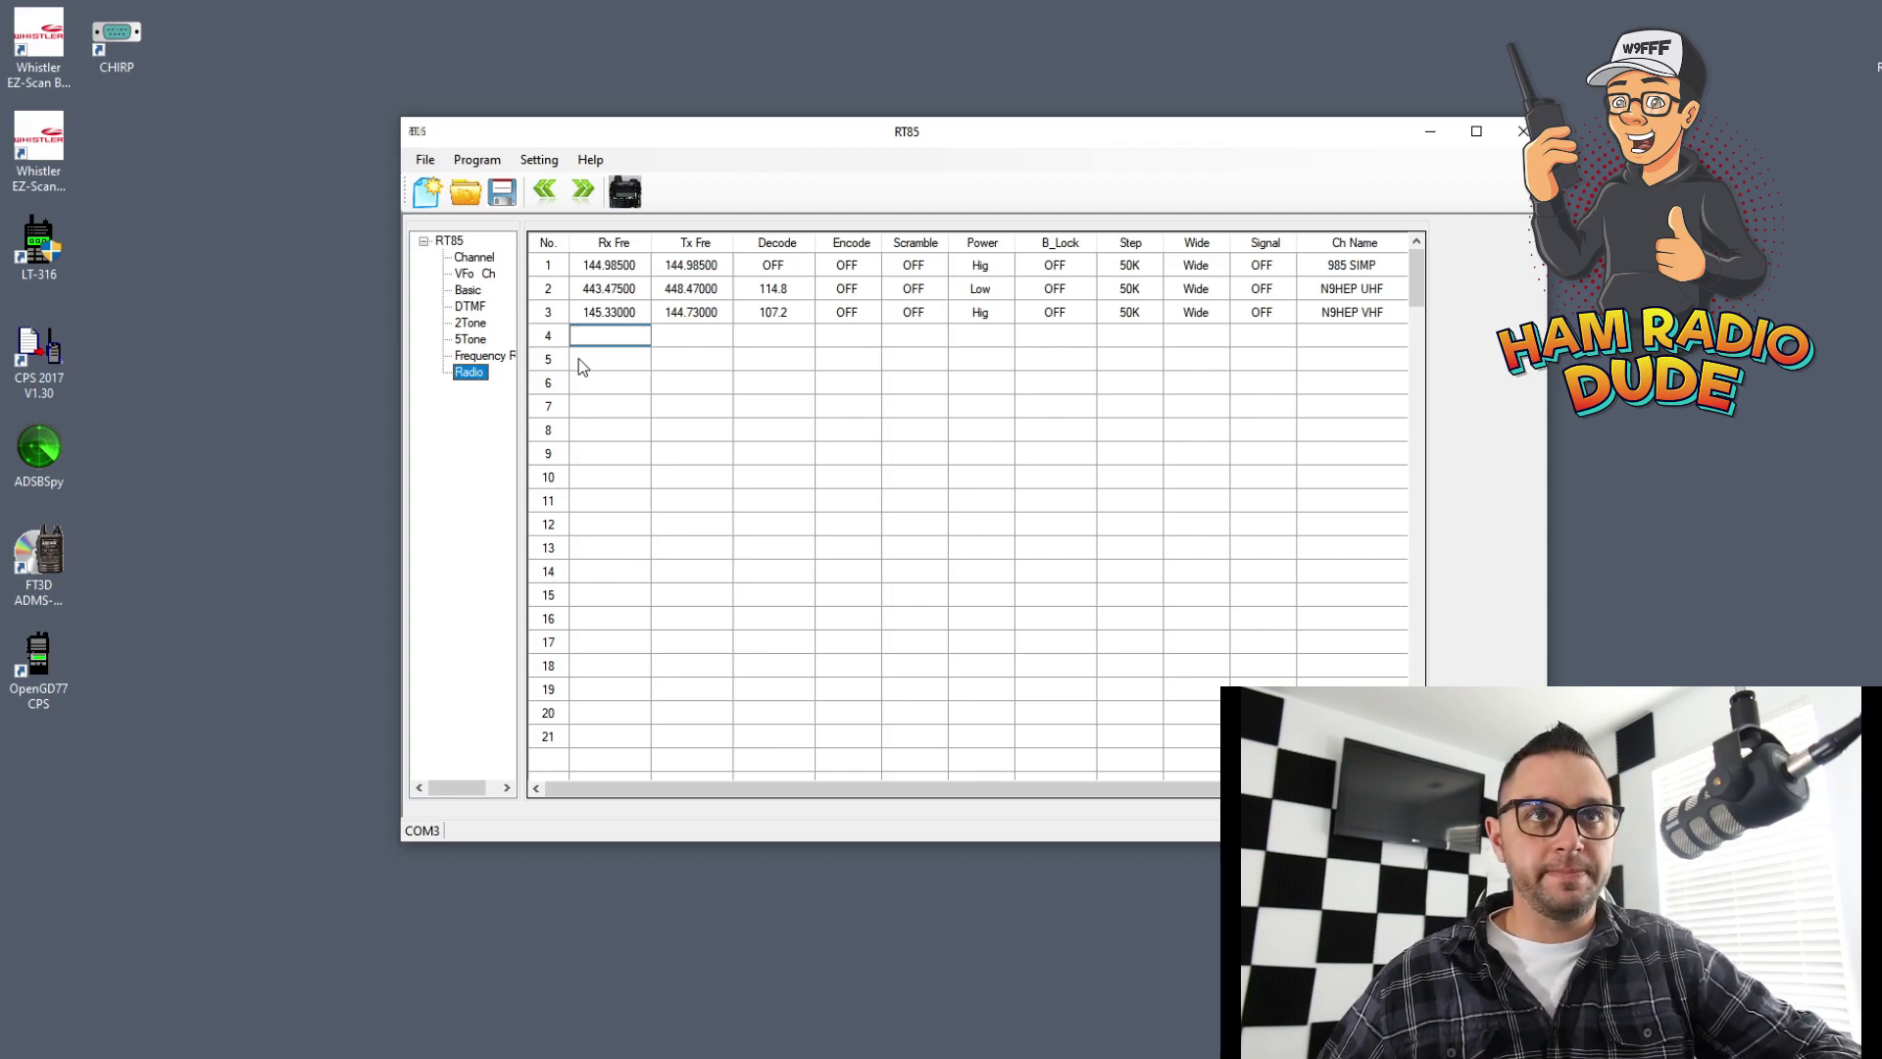
pyautogui.press('Up')
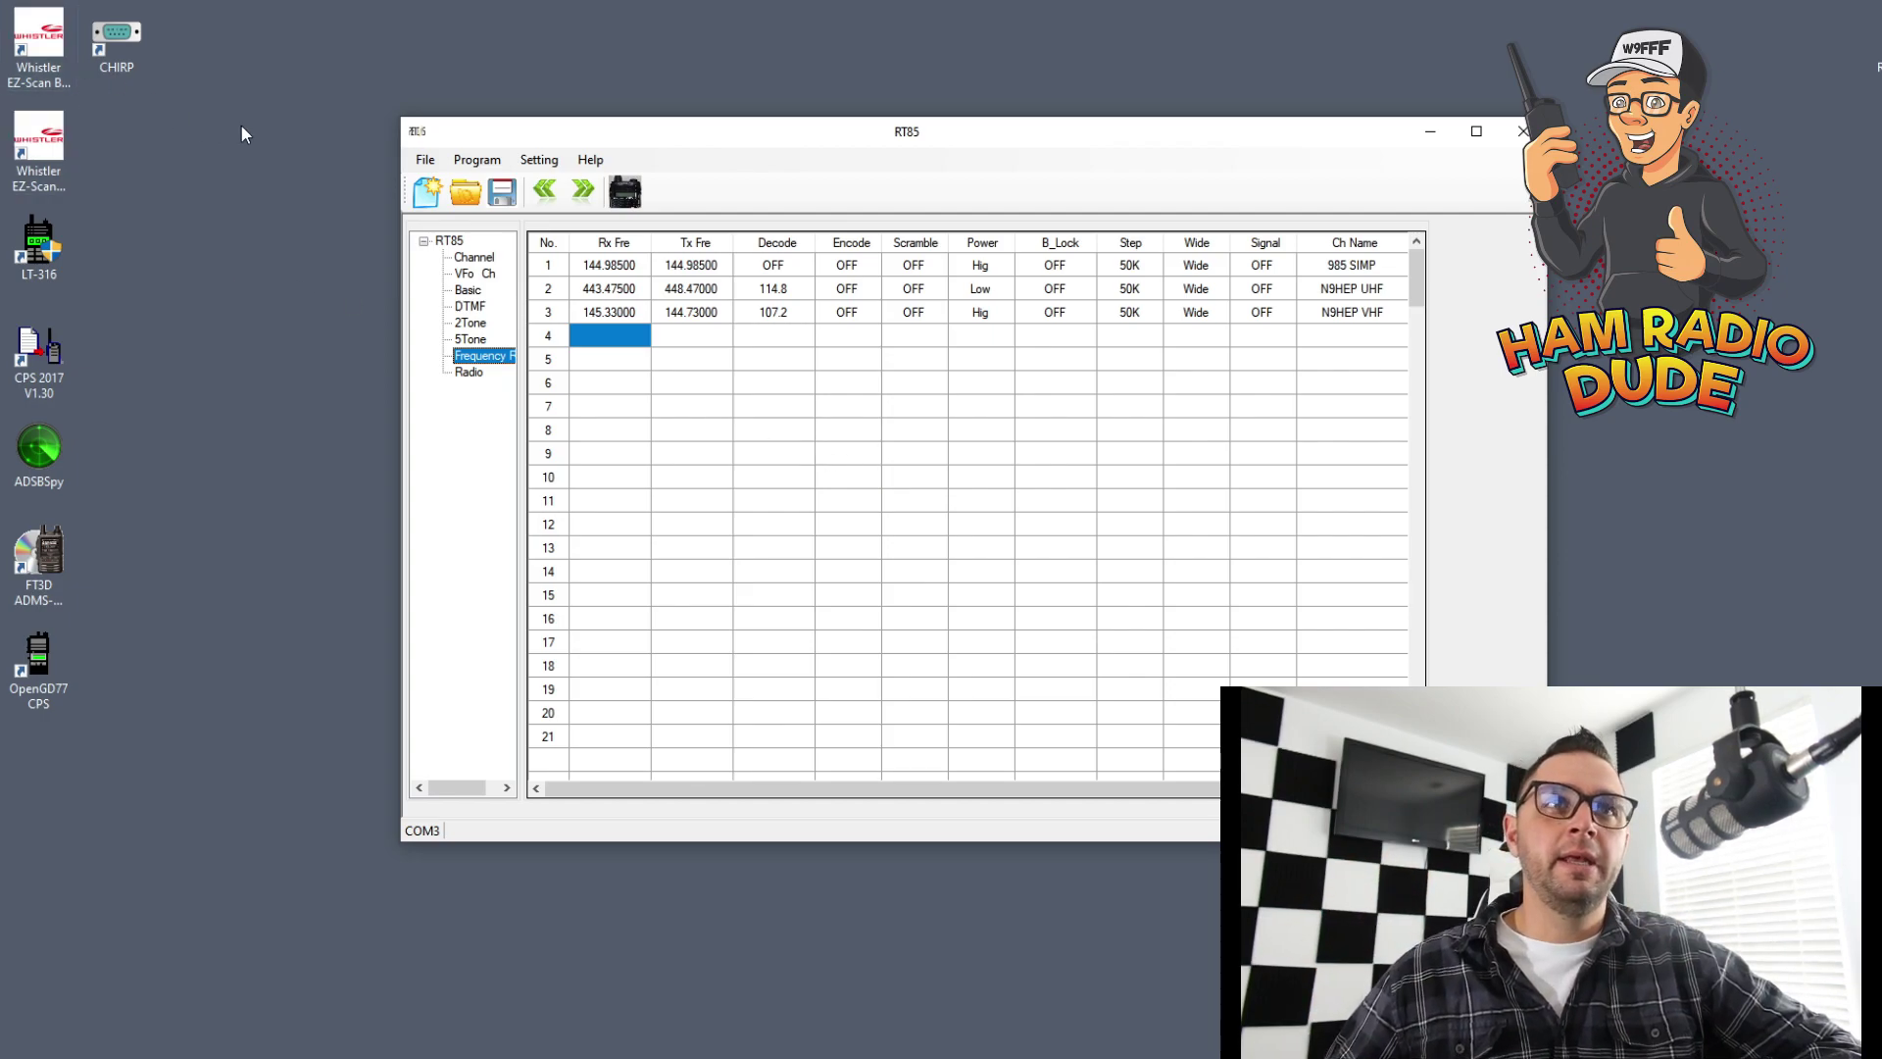
# Save As CodePlug10192020.icf, confirming replacement of the existing file.
pyautogui.click(427, 161)
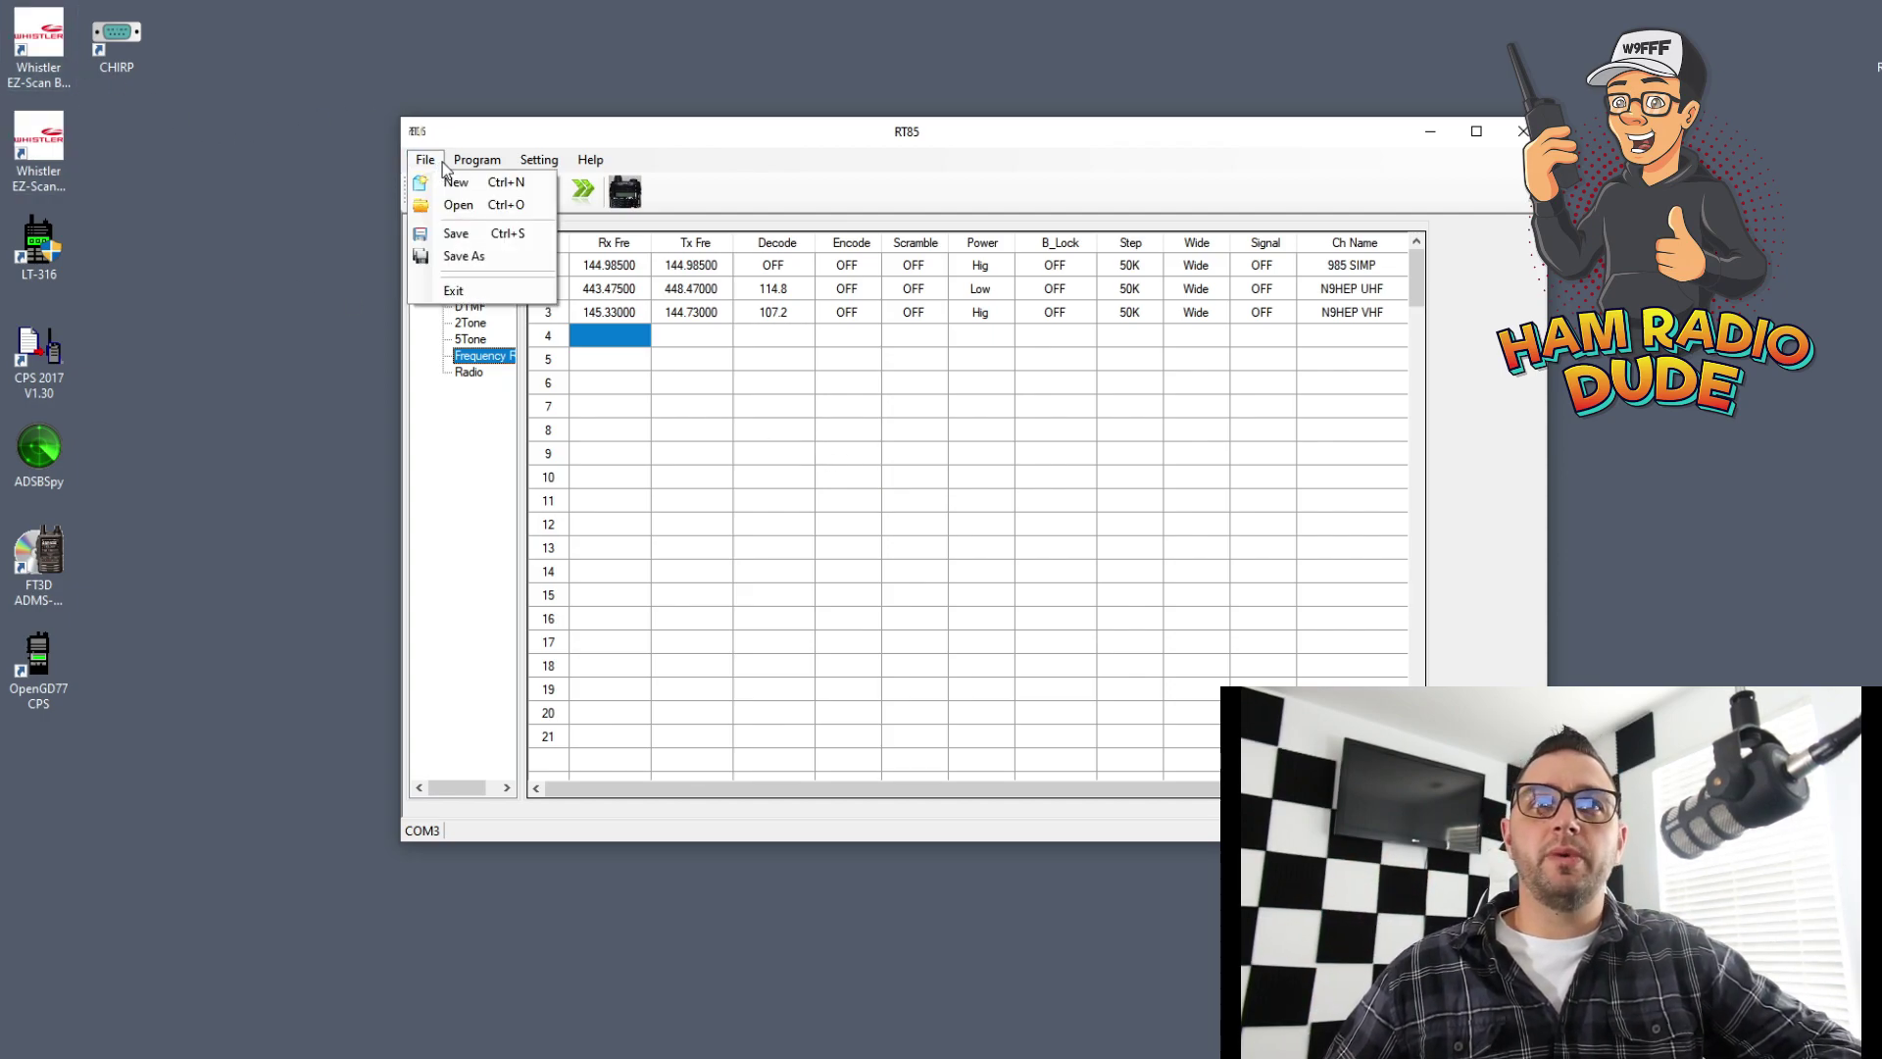
pyautogui.click(429, 161)
pyautogui.click(425, 161)
pyautogui.click(426, 161)
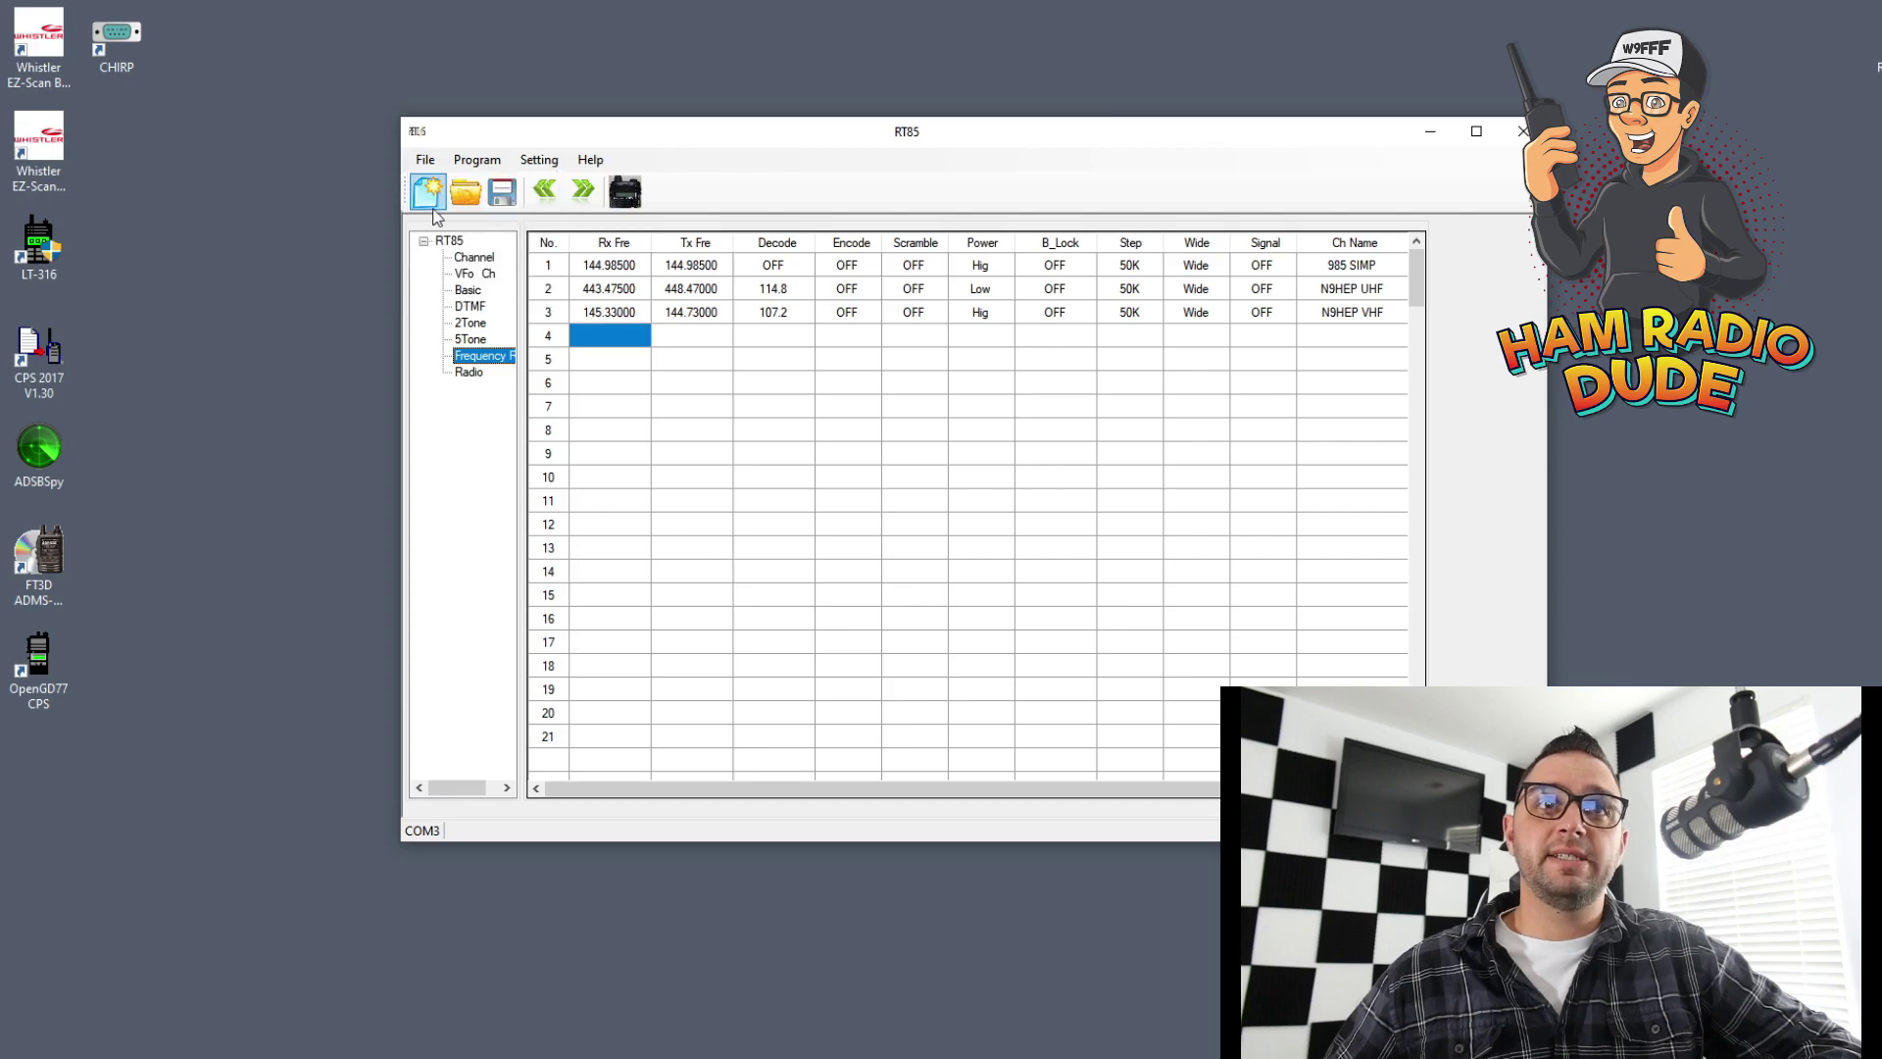
pyautogui.click(427, 162)
pyautogui.click(463, 256)
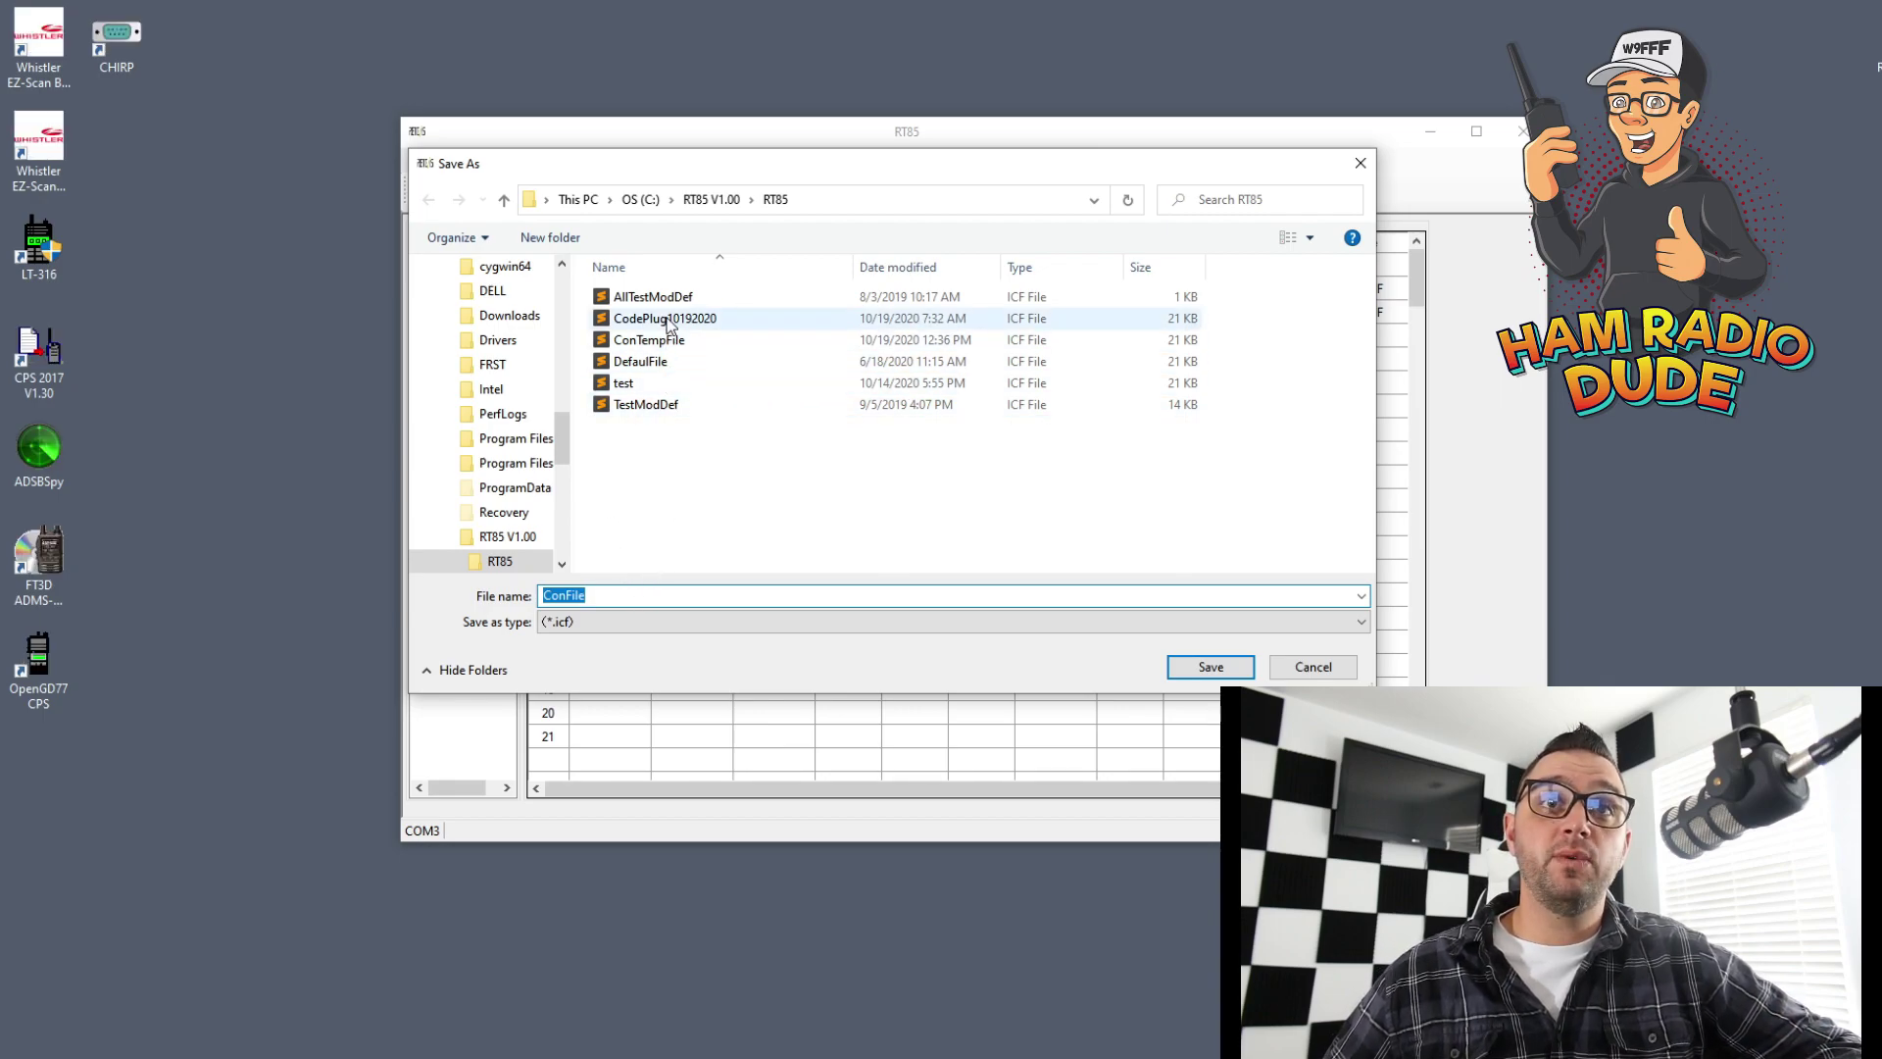
pyautogui.click(671, 320)
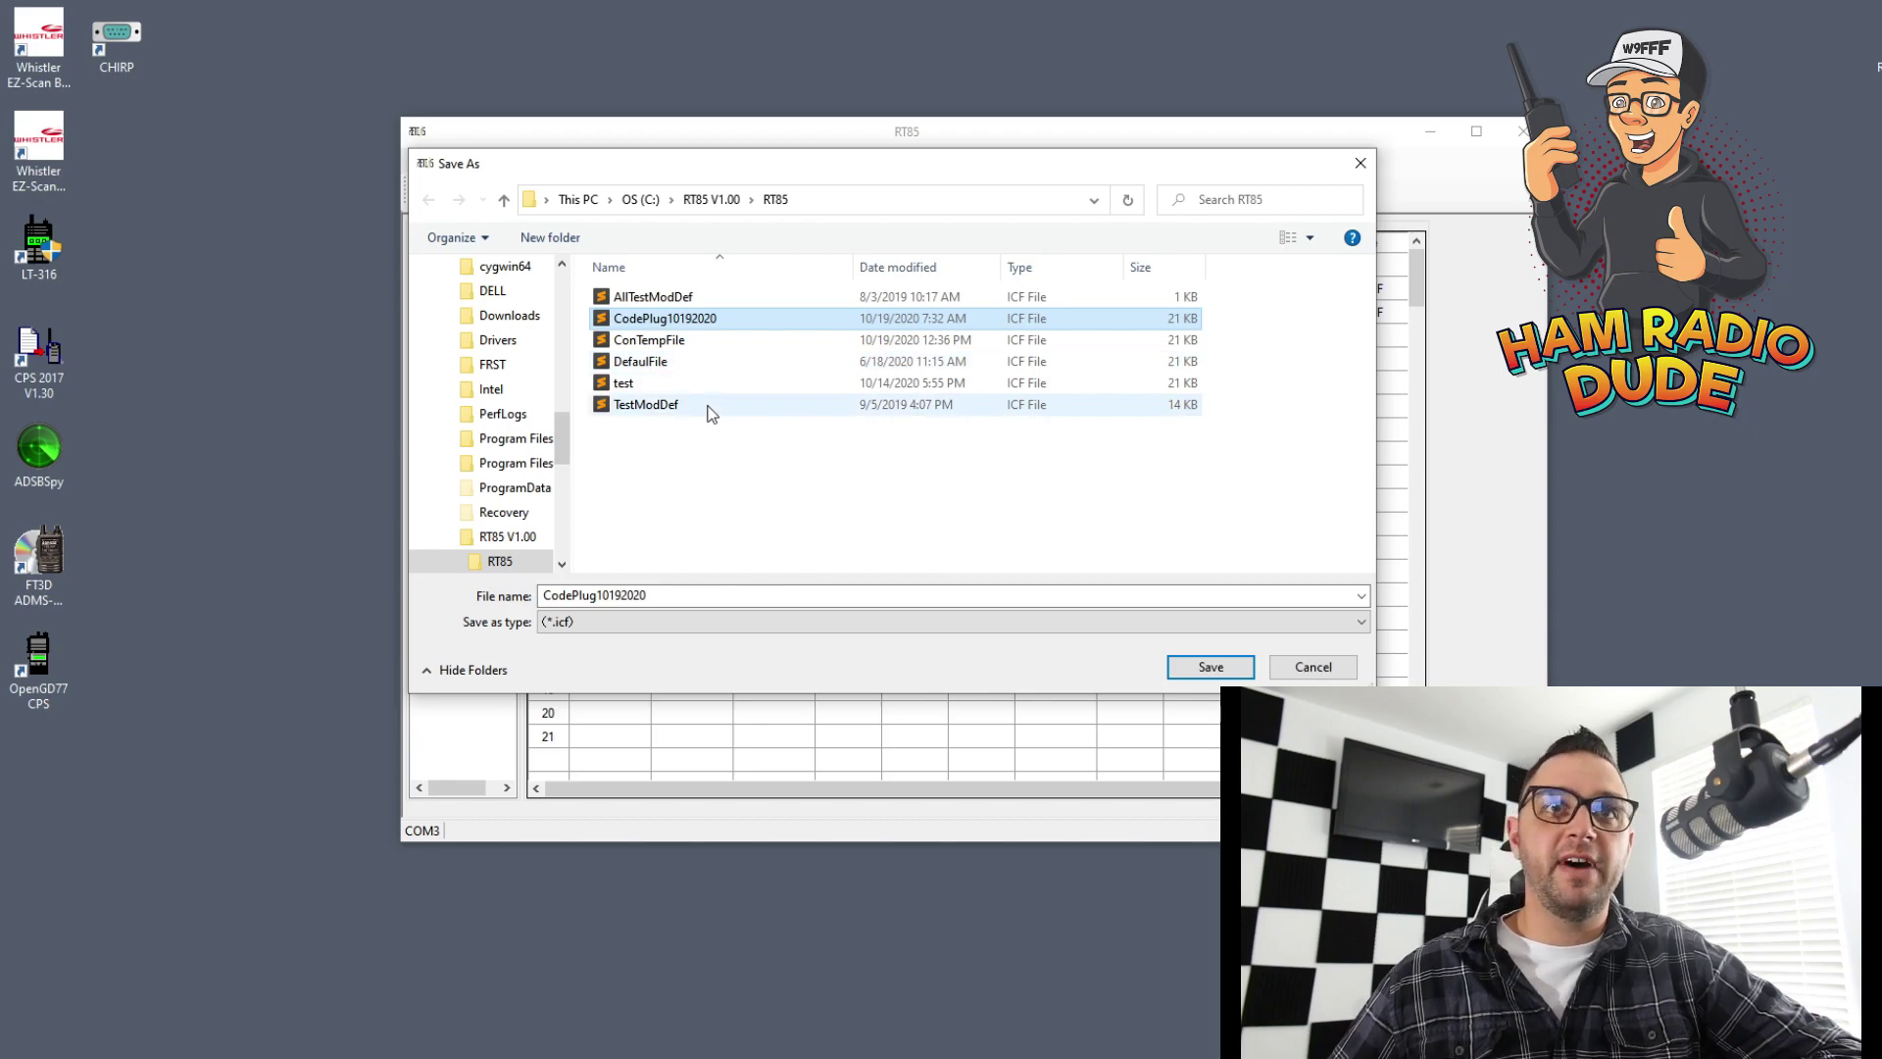
pyautogui.doubleClick(717, 320)
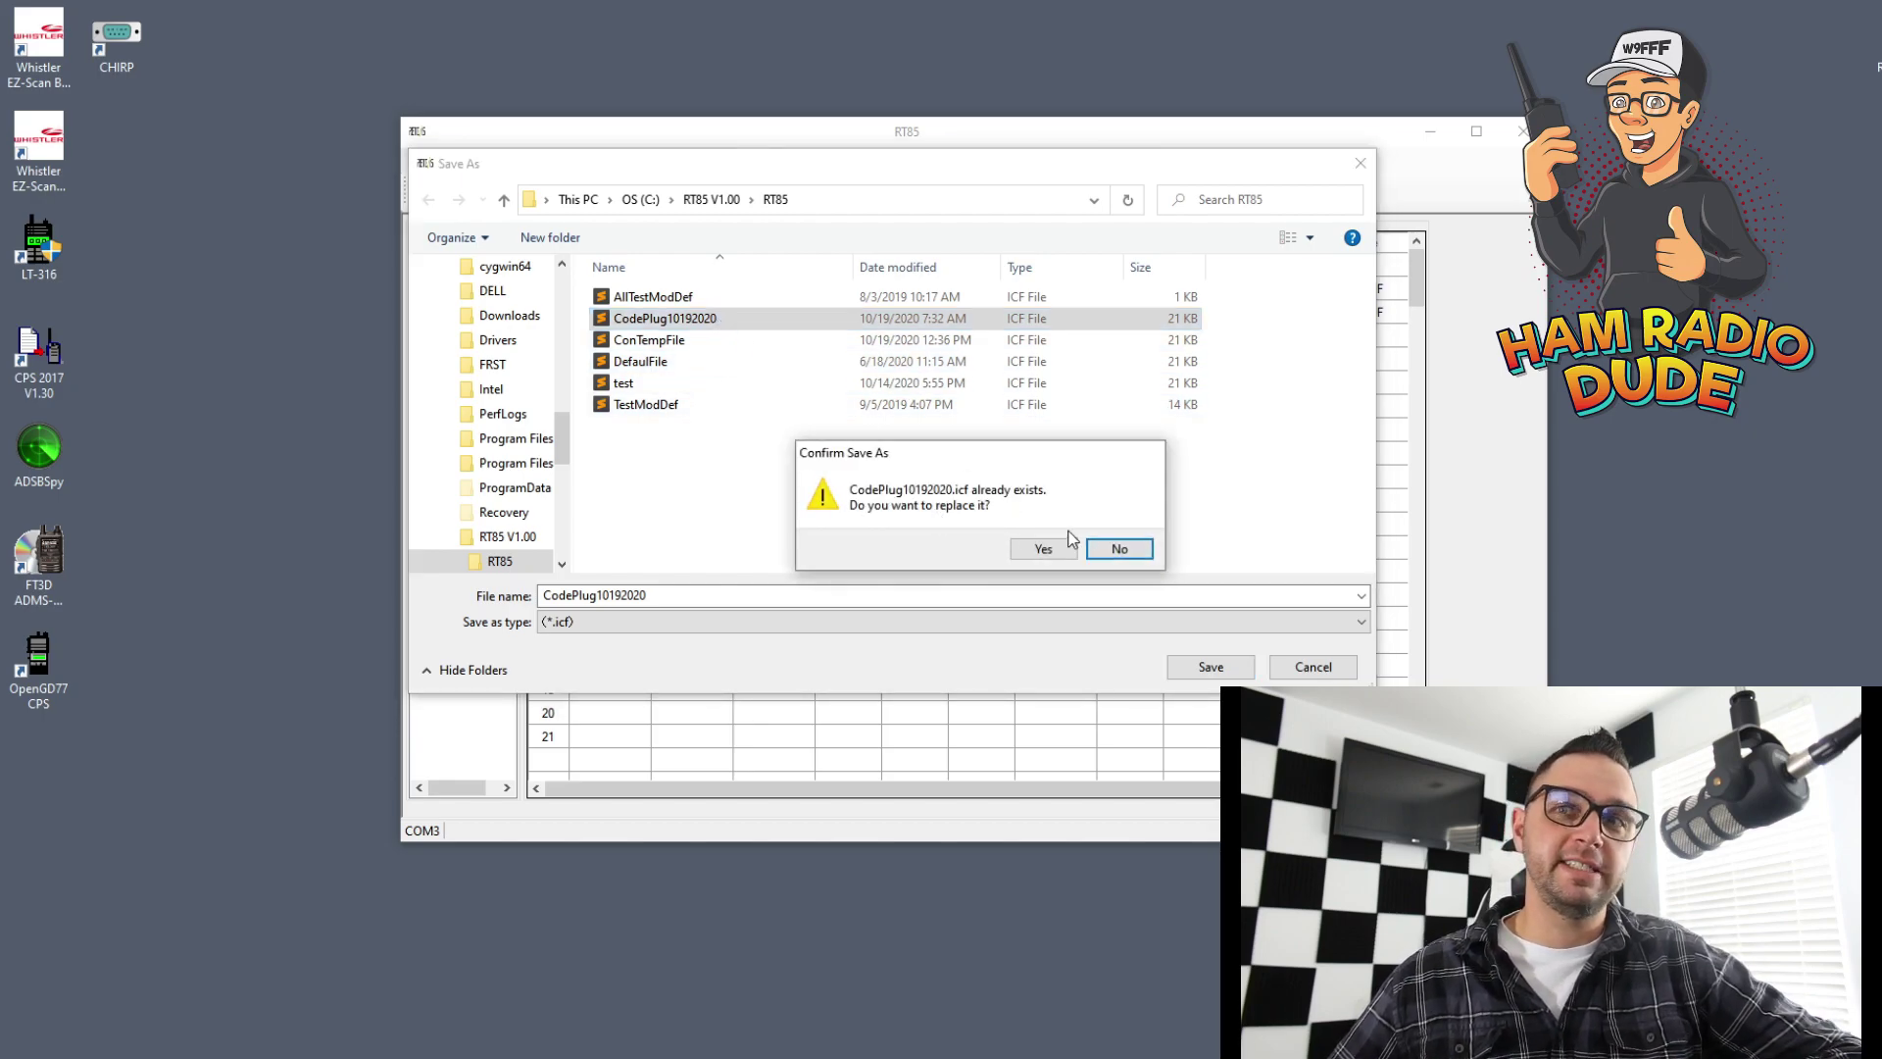
pyautogui.click(1043, 547)
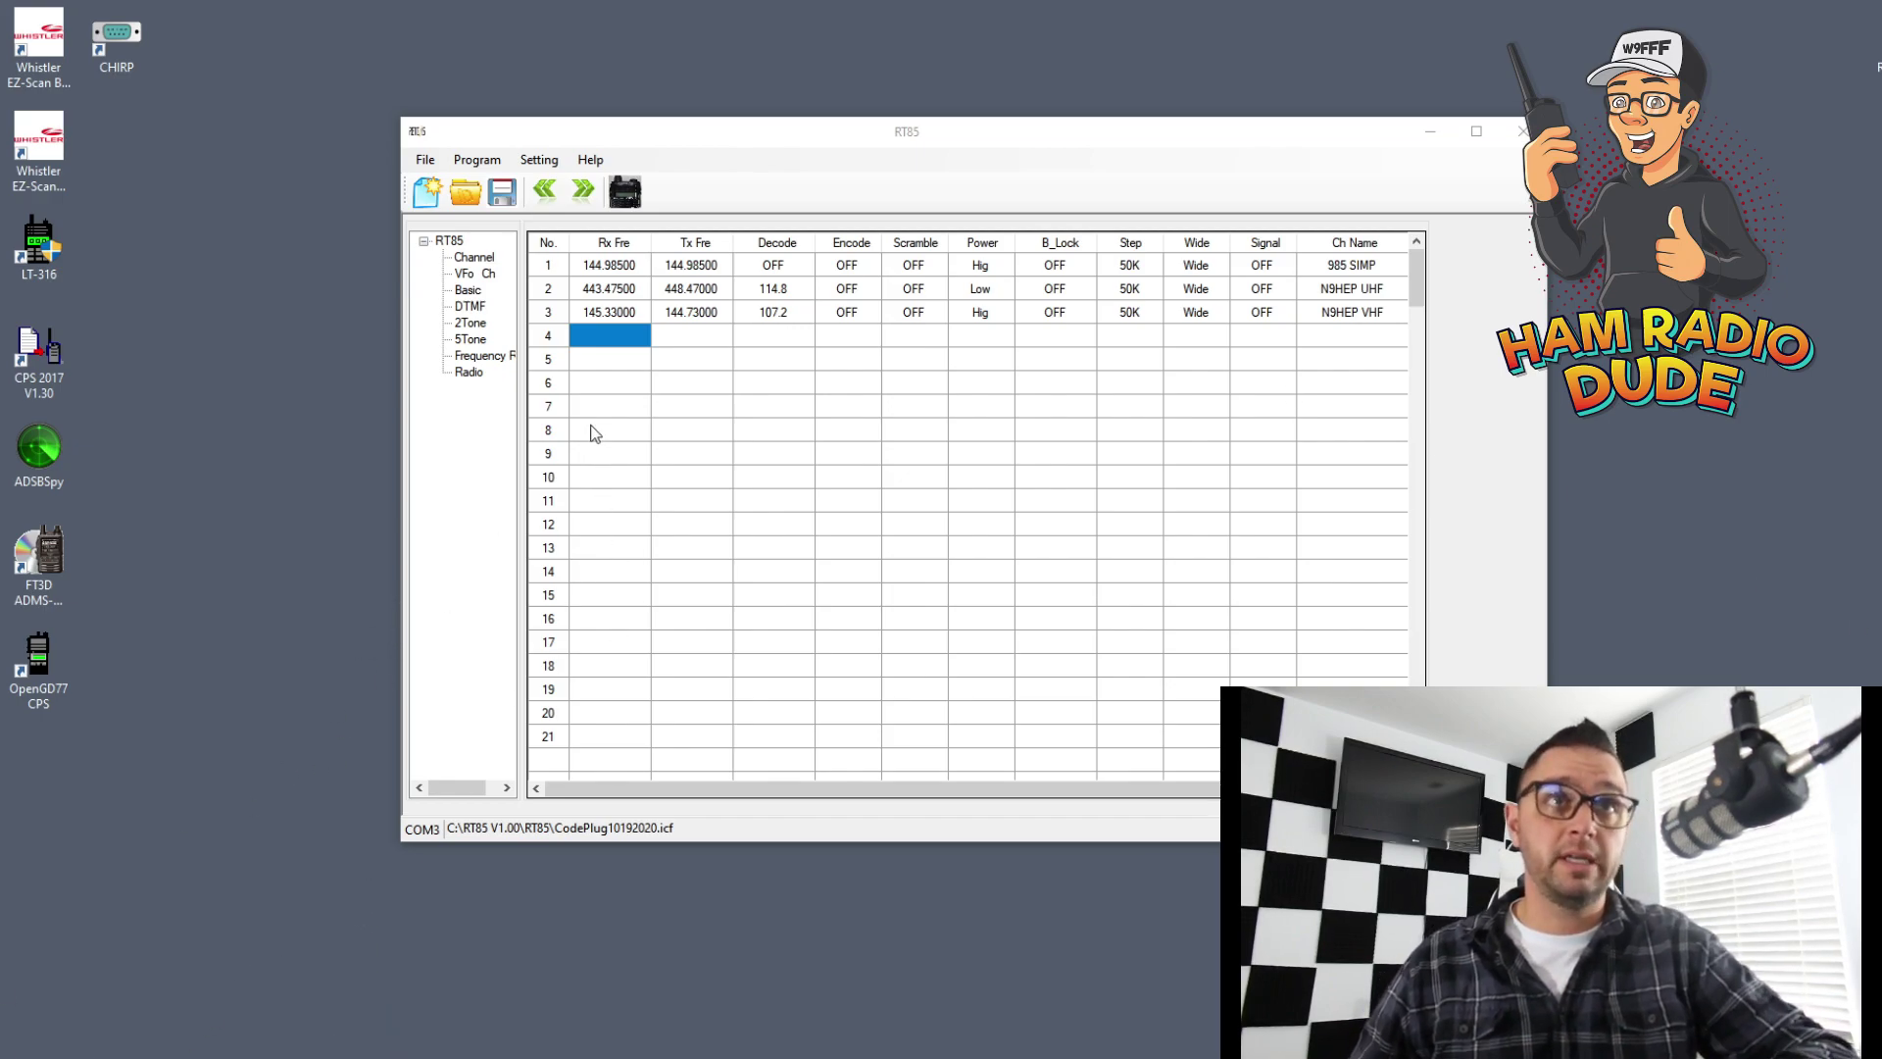
# Write the code plug to the radio via Program > Write and acknowledge the Succeed! message.
pyautogui.click(493, 162)
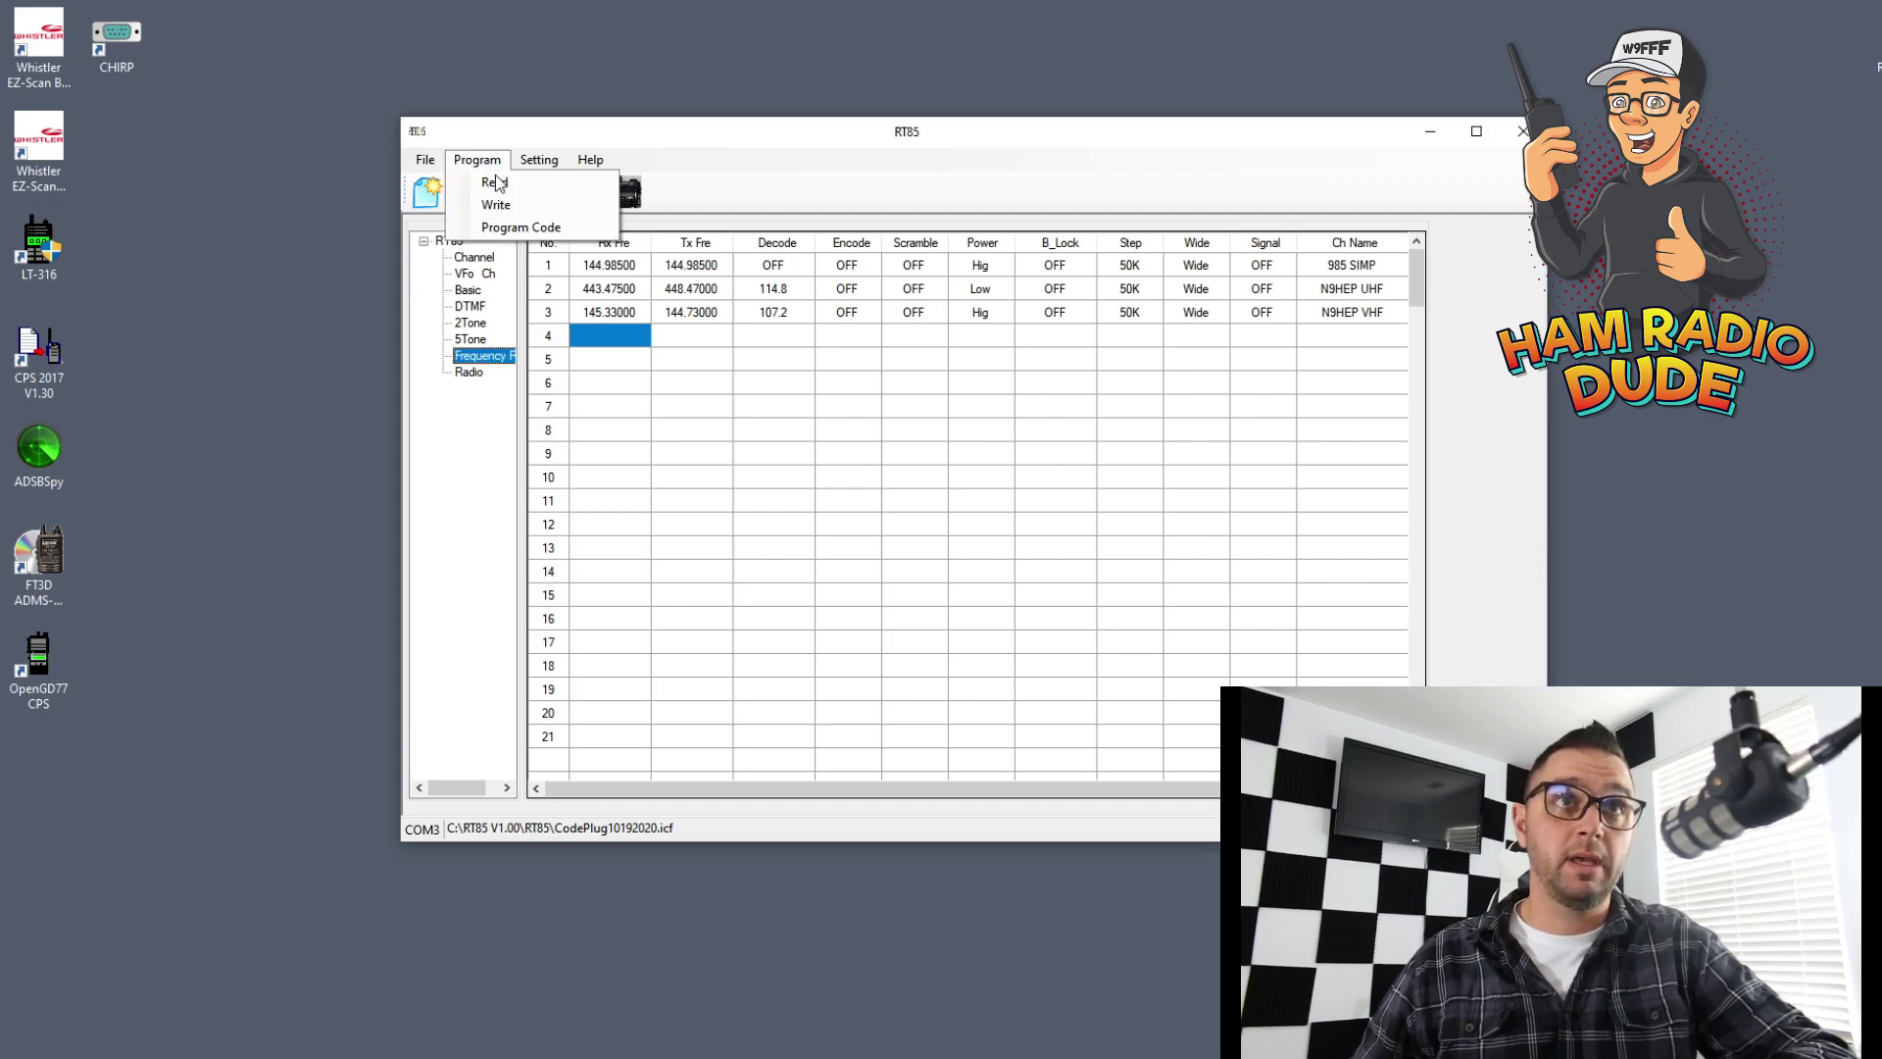
pyautogui.click(502, 206)
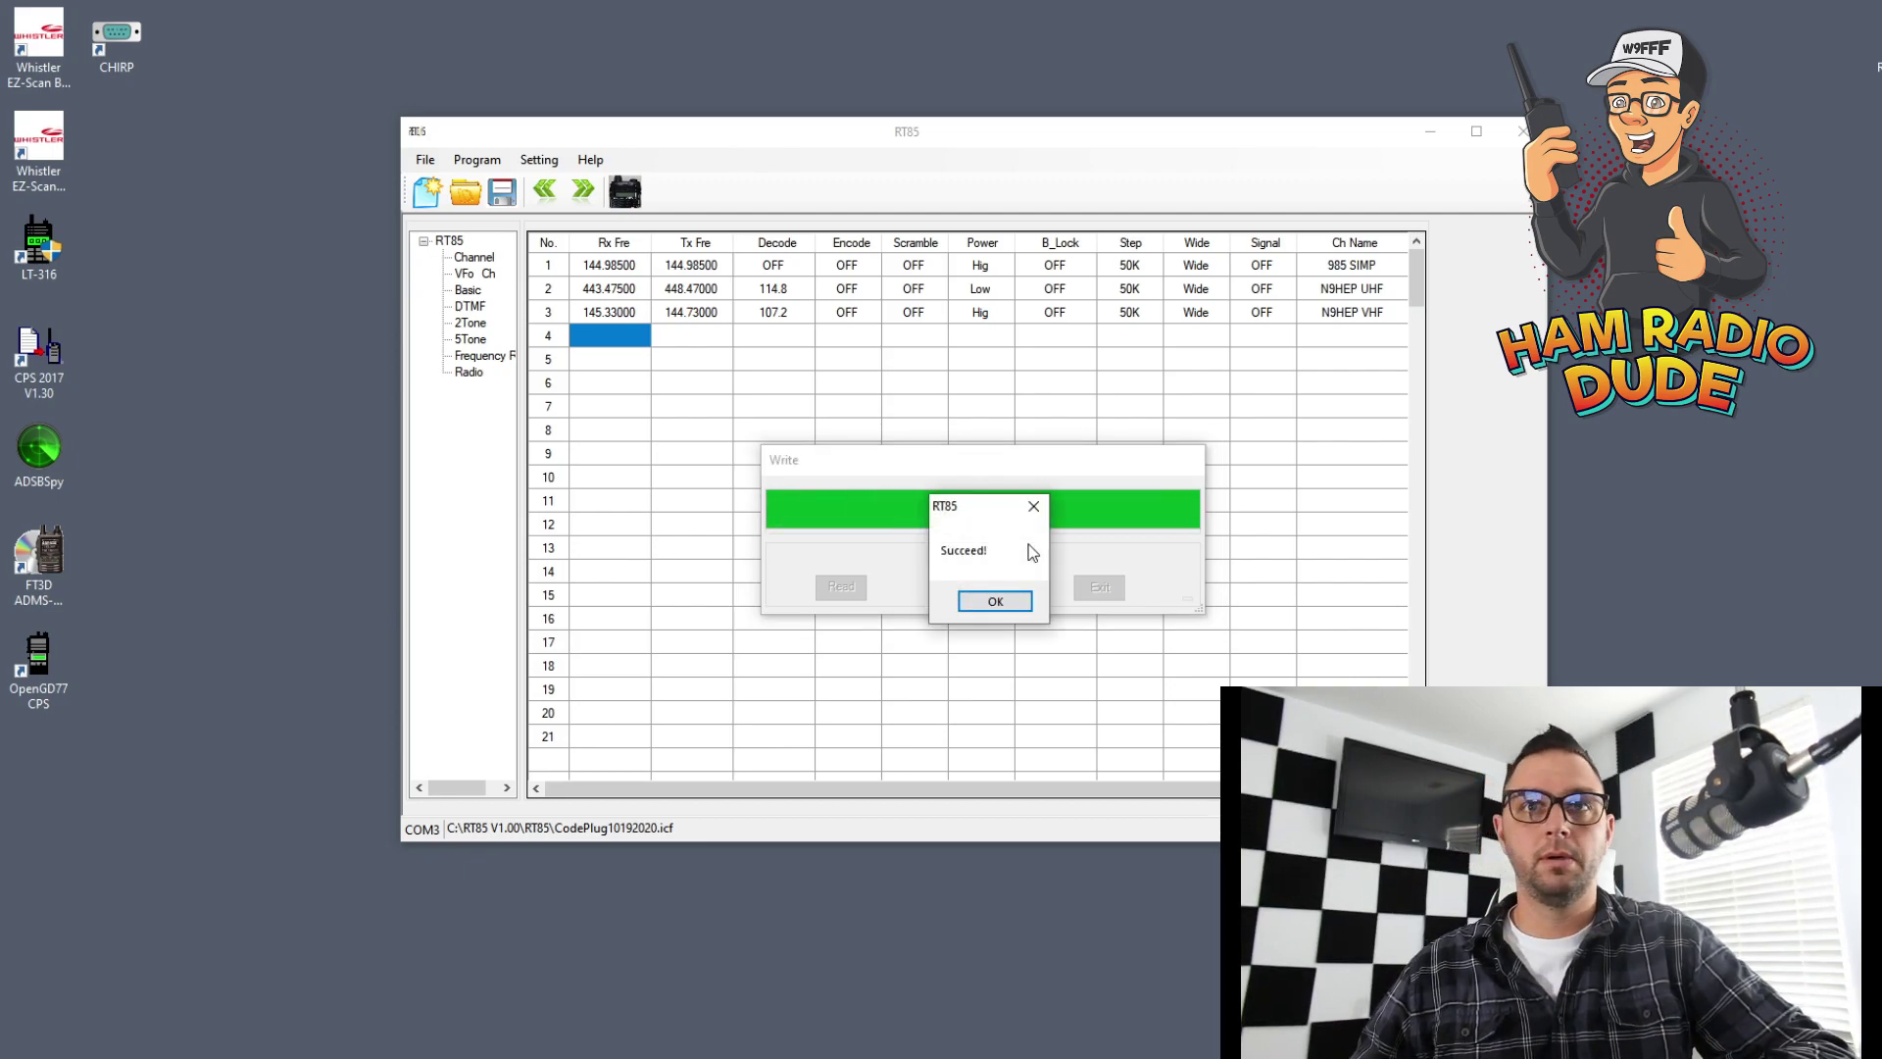
pyautogui.click(1000, 608)
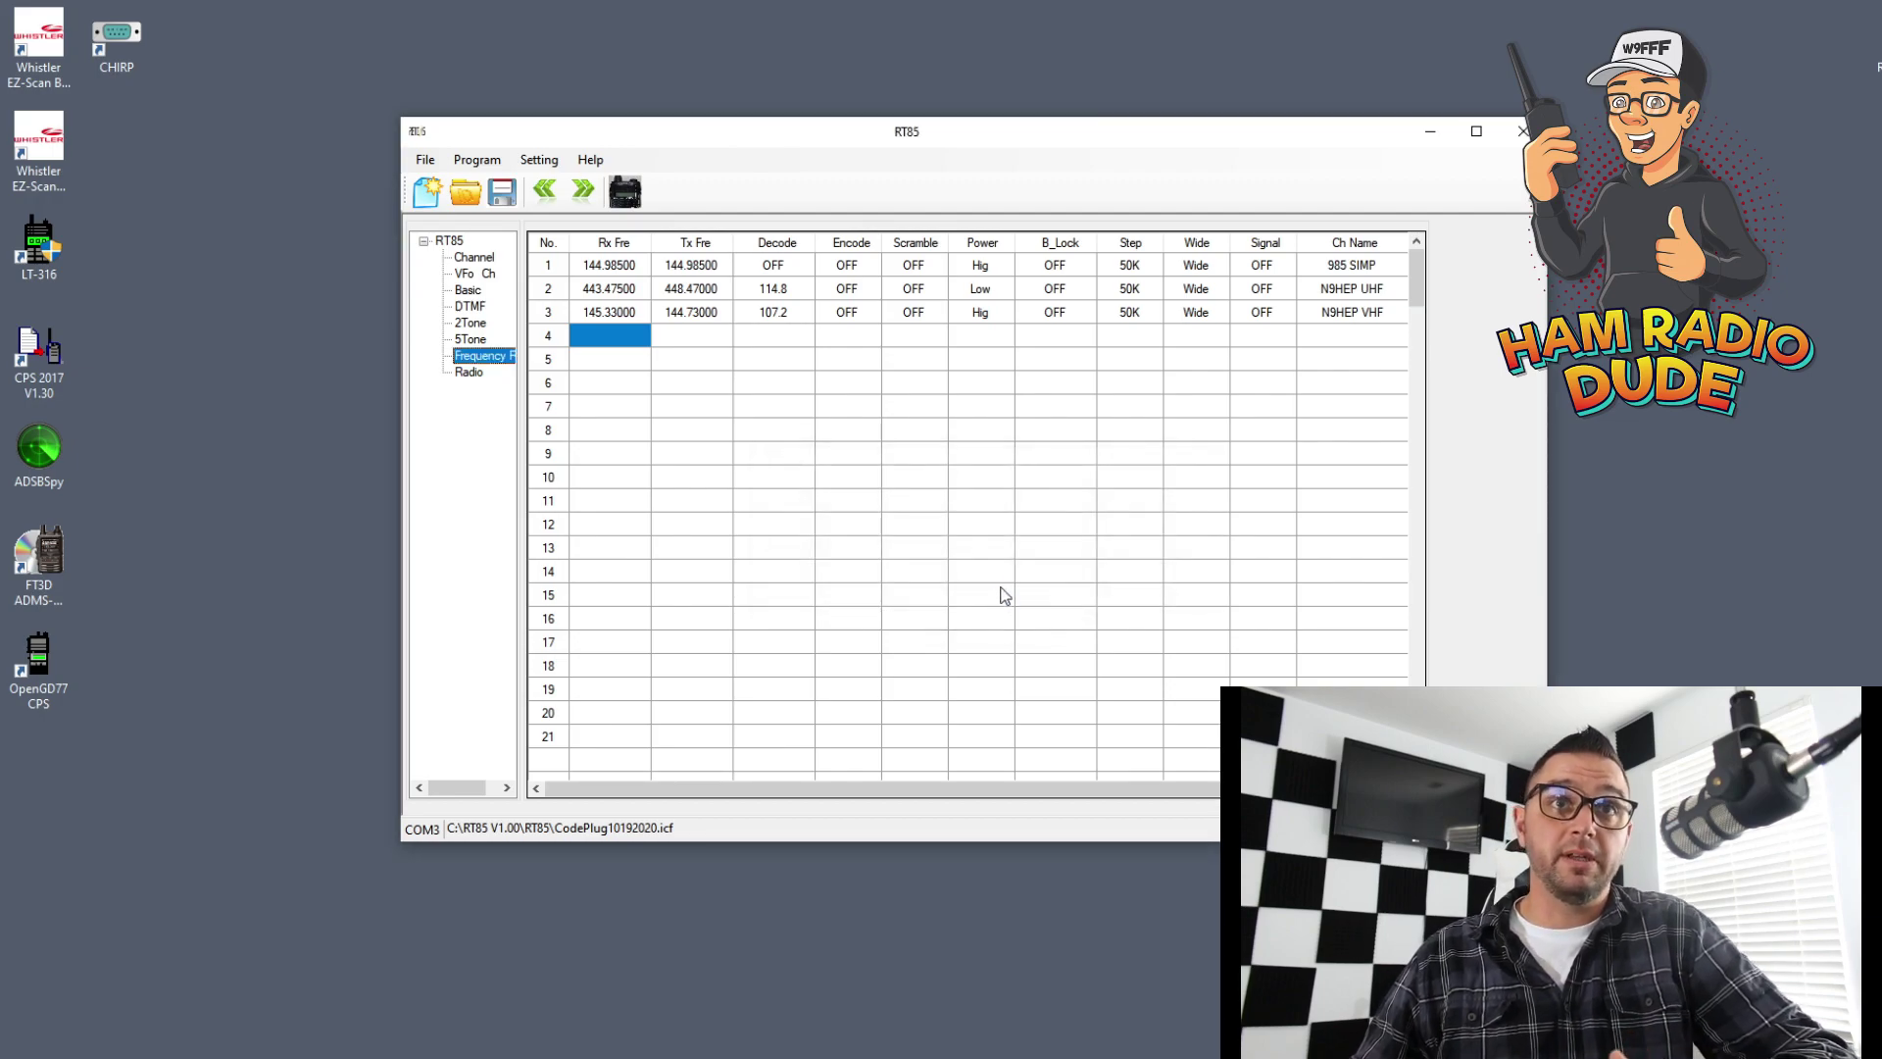